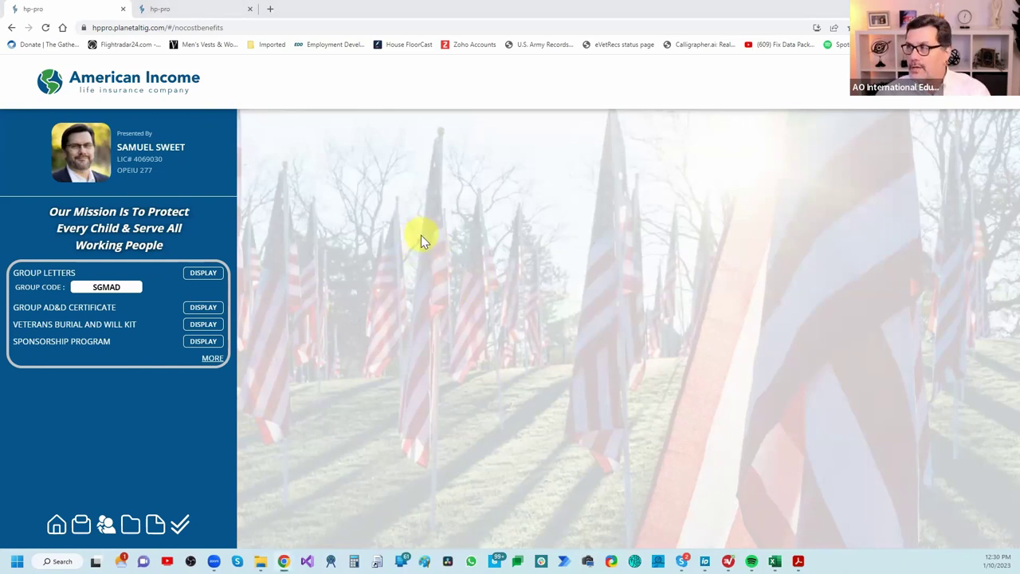
Check the qualification section of the veteran script in Acrobat Reader, and open the needs analysis in both hp-pro browser pages
key("alt+Tab")
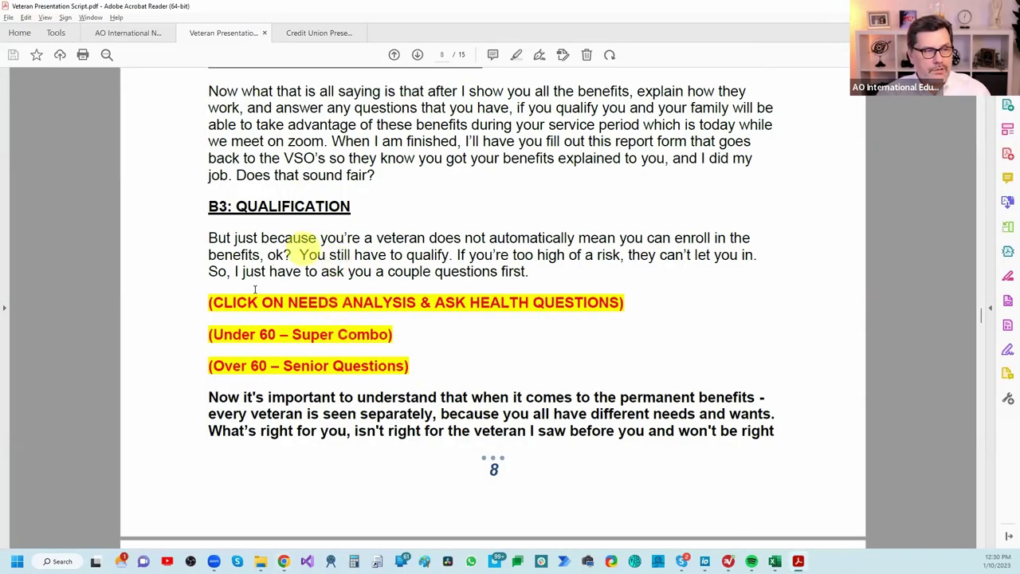
key("alt+Tab")
left_click(141, 412)
left_click(81, 525)
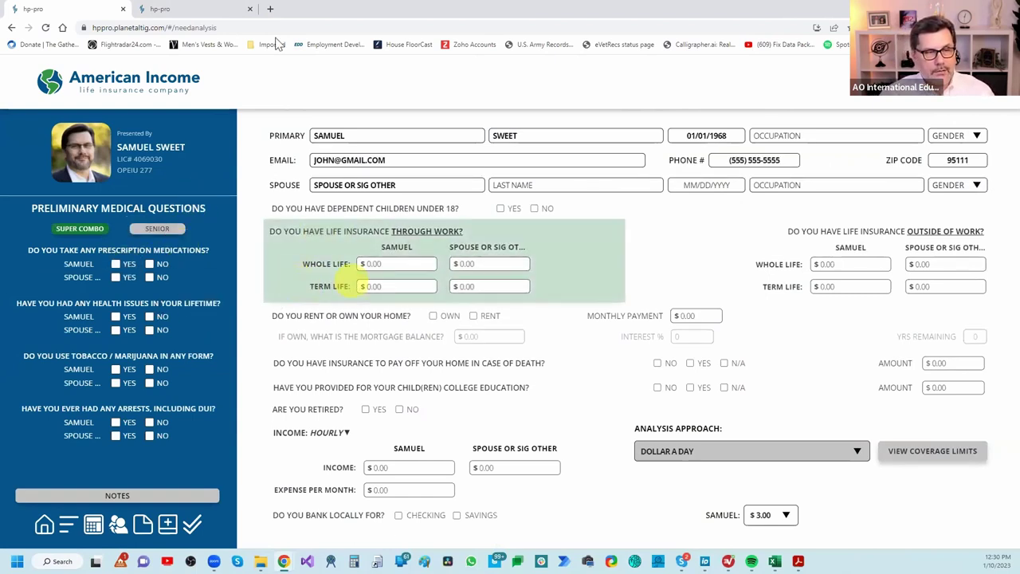
left_click(204, 11)
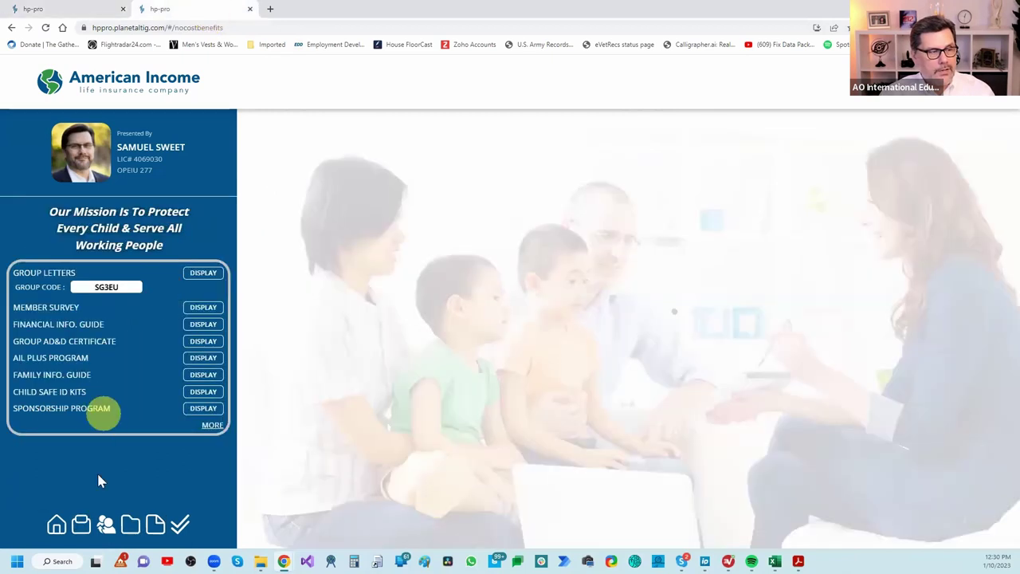
left_click(83, 525)
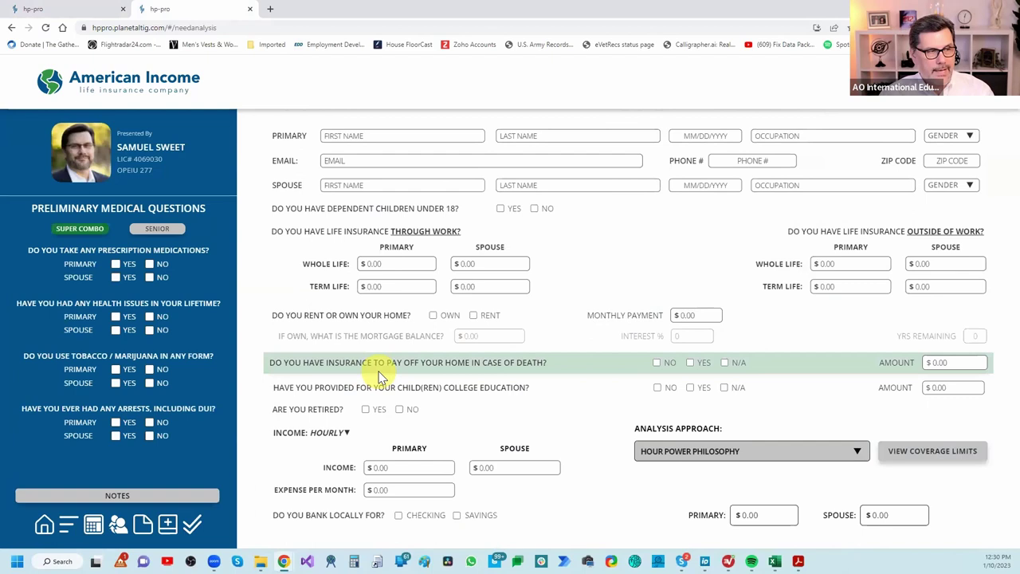
Review the script's qualification section again and compare the prefilled needs analysis form with the blank one
key("alt+Tab")
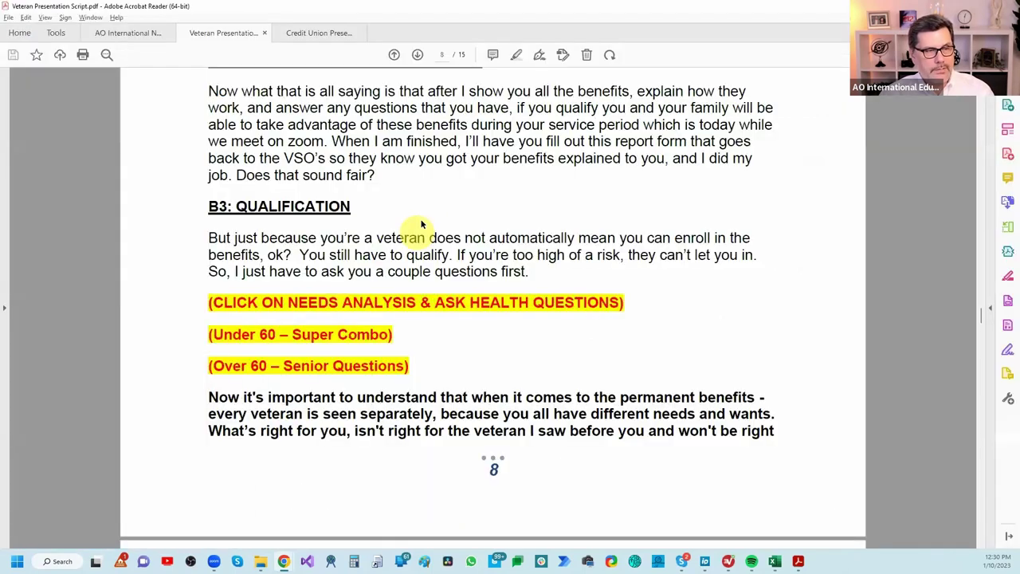
key("alt+Tab")
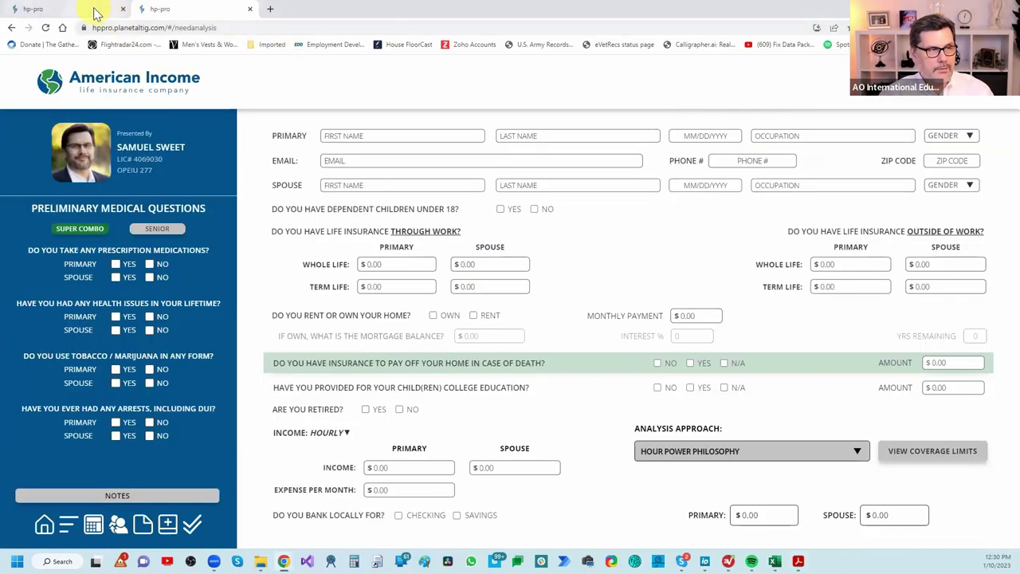
left_click(94, 13)
left_click(185, 14)
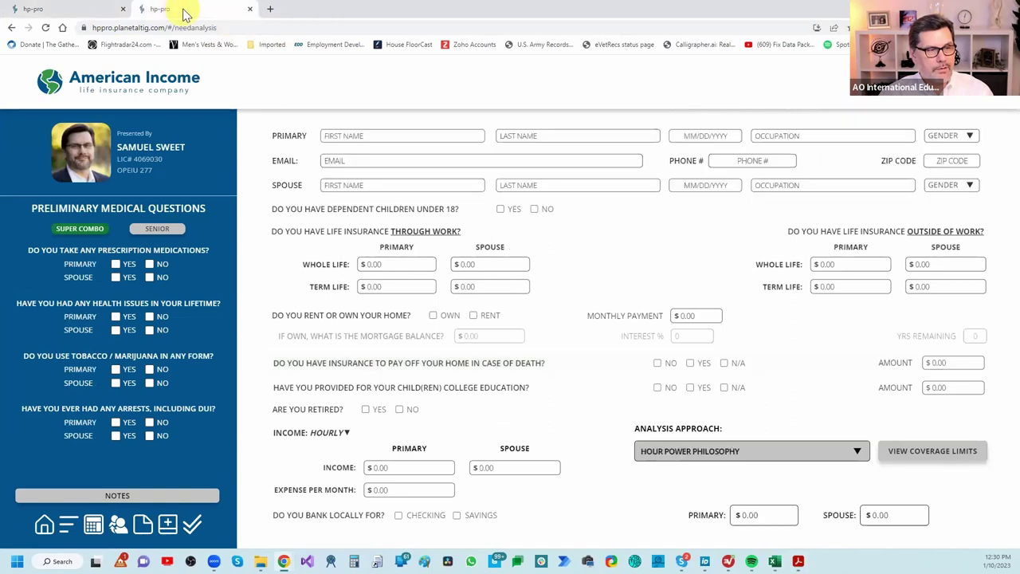
left_click(102, 11)
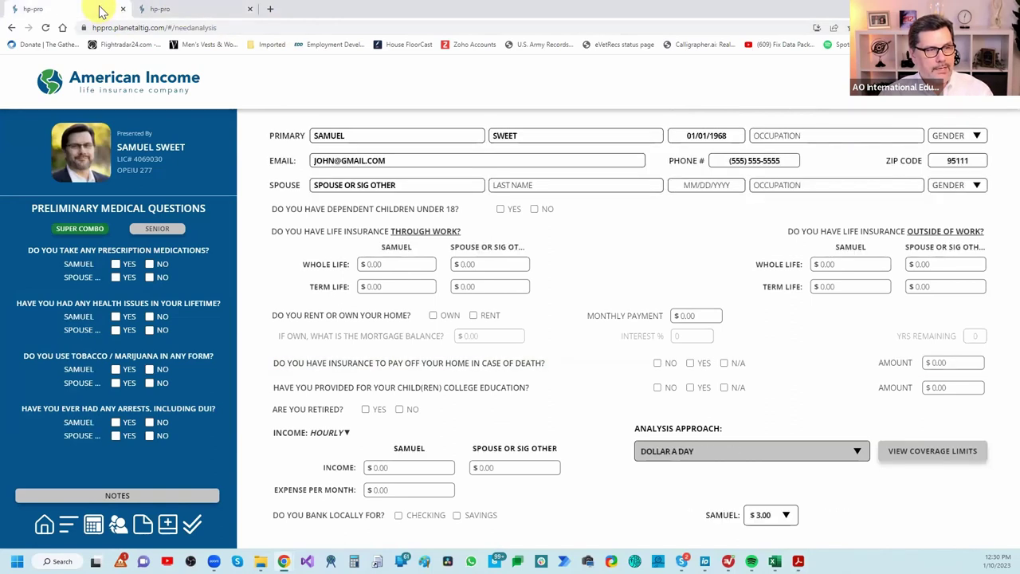
left_click(163, 9)
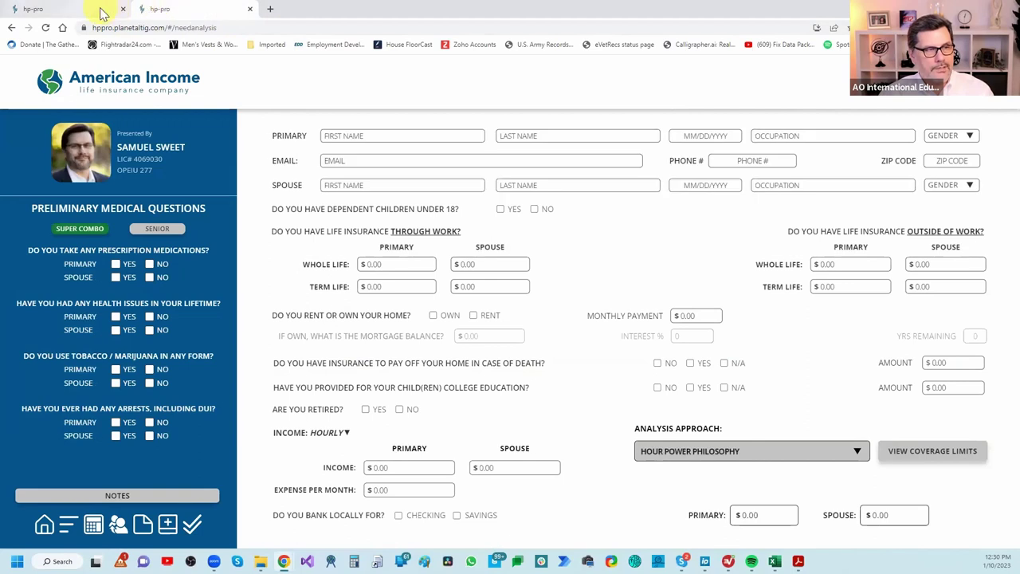
left_click(101, 11)
left_click(192, 9)
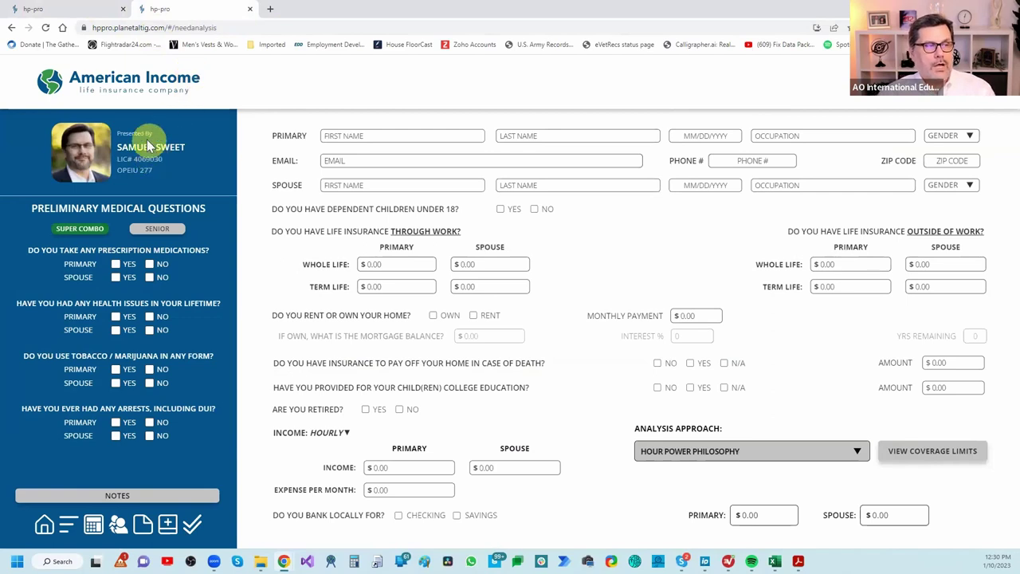
left_click(90, 11)
left_click(540, 311)
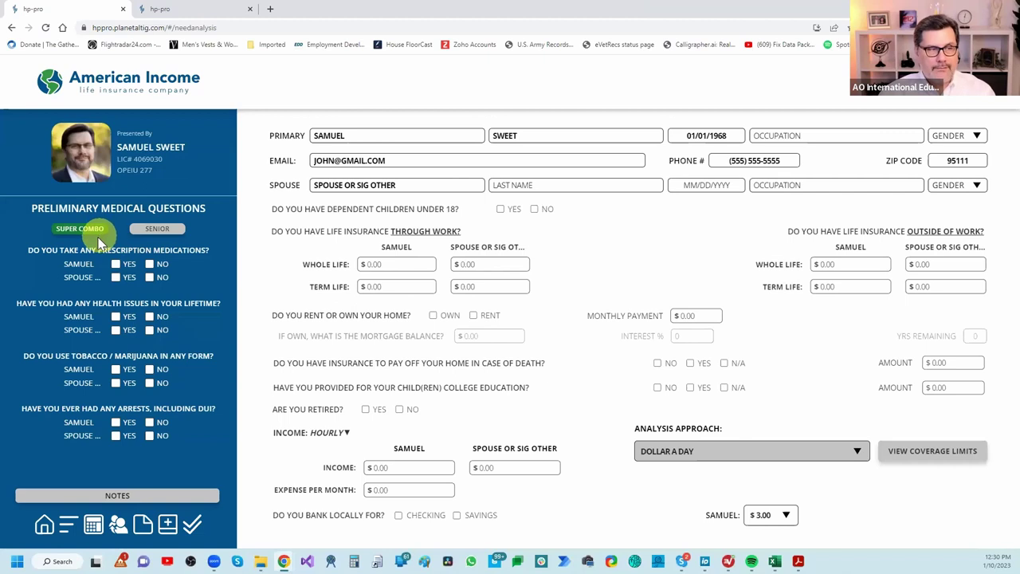
Clear the spouse's first name and answer No for the primary applicant on all four preliminary medical questions
mouse_move(430, 185)
left_mouse_down()
mouse_move(258, 187)
mouse_move(275, 186)
left_mouse_up()
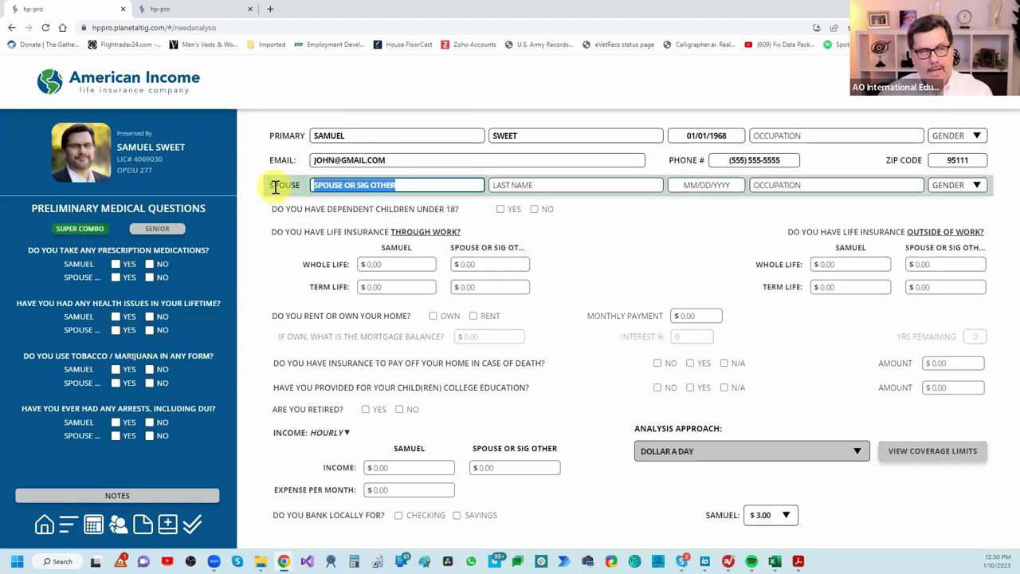
key("BackSpace")
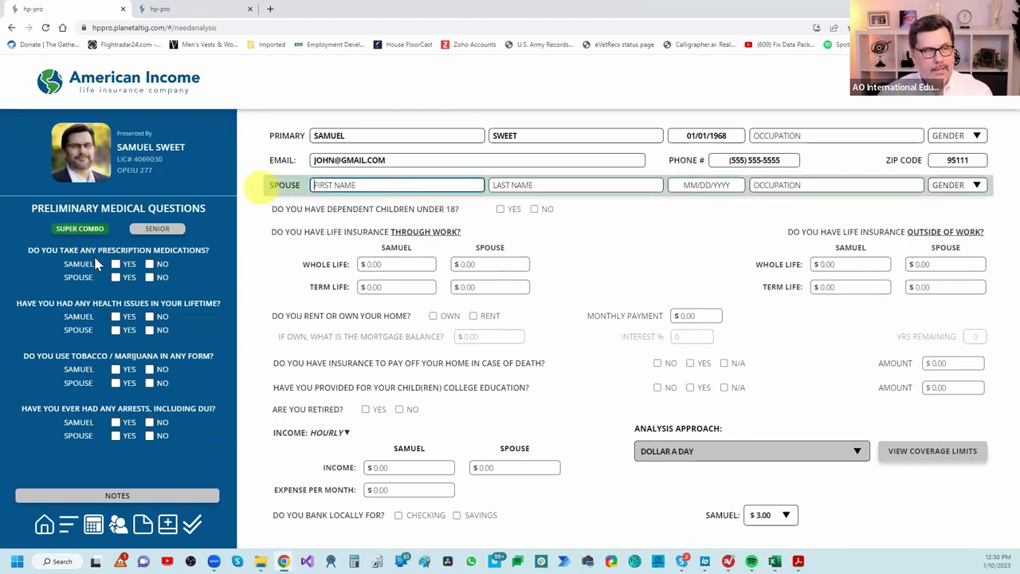
left_click(150, 264)
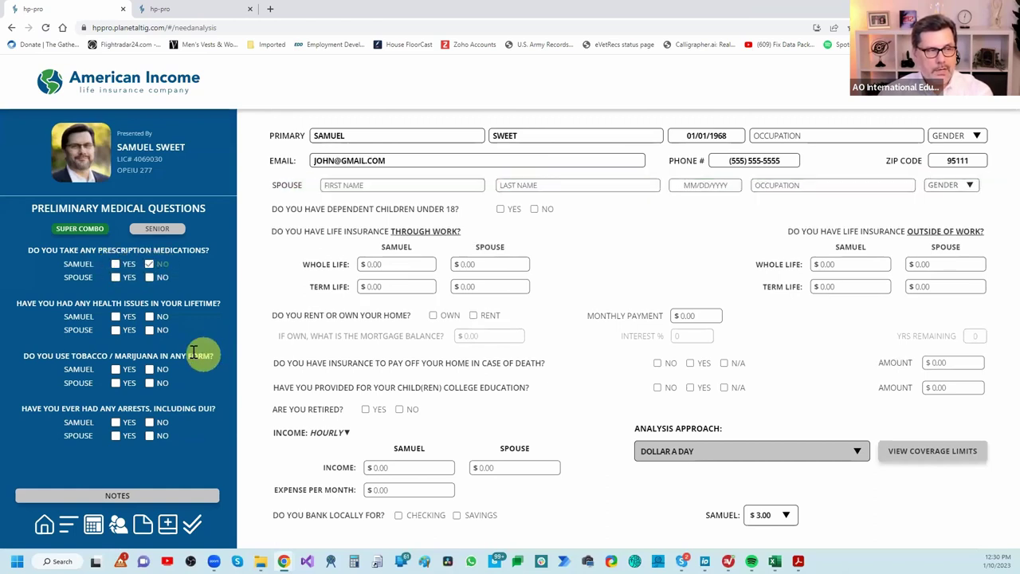
left_click(150, 317)
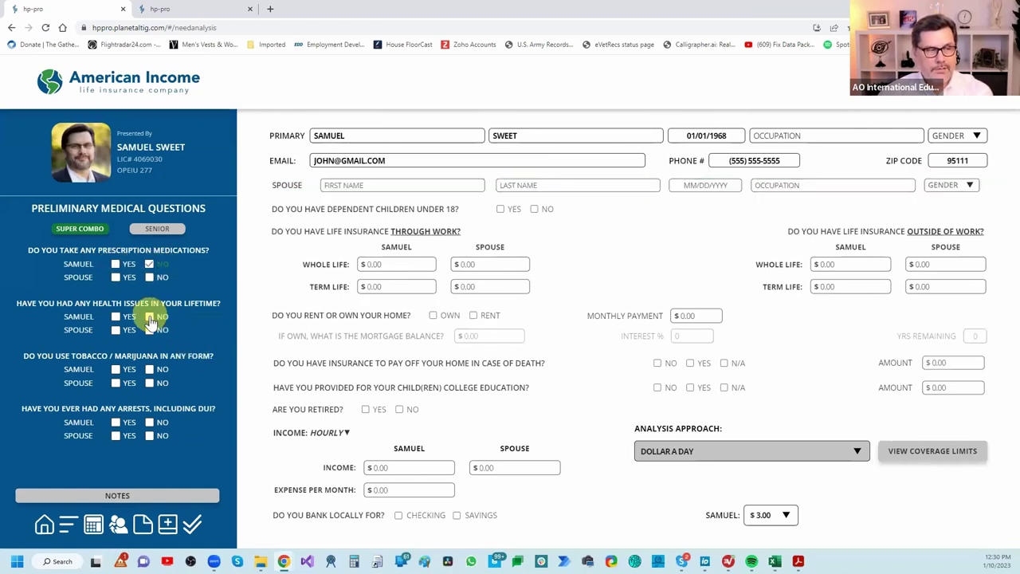
left_click(150, 372)
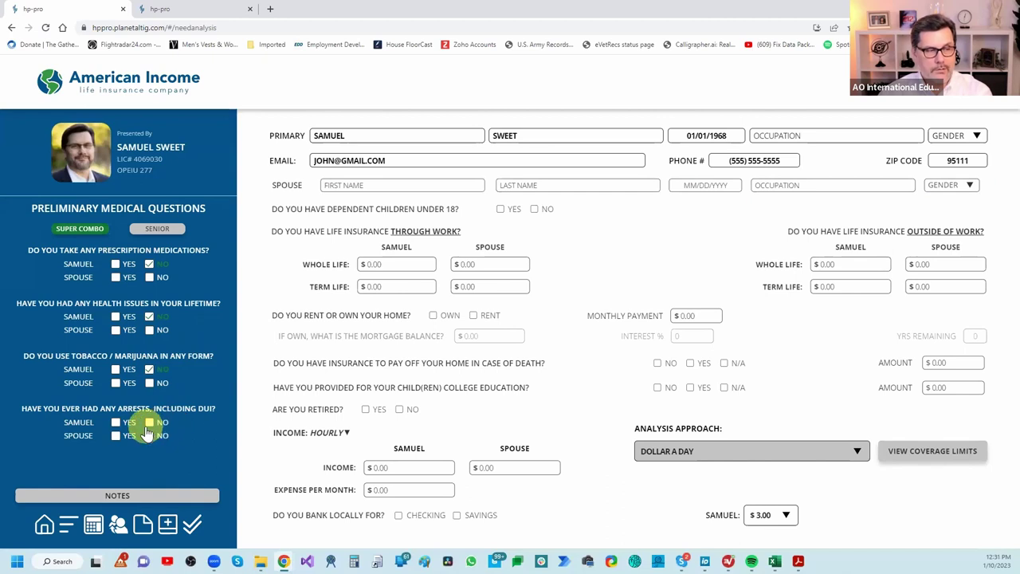
left_click(150, 423)
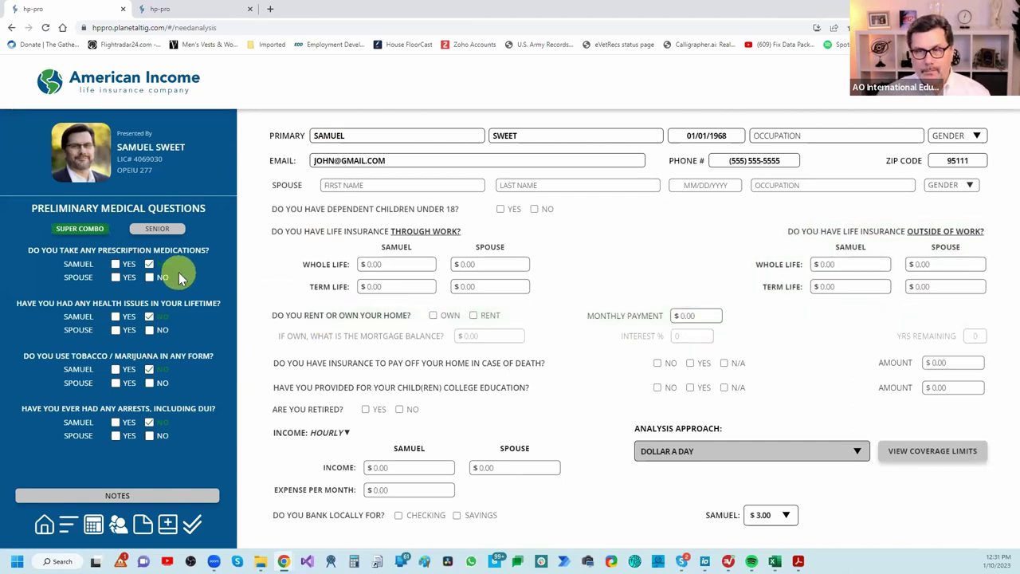
Save the medical note "takes nitro for cong heart fail" with the preliminary medical questions
left_click(143, 491)
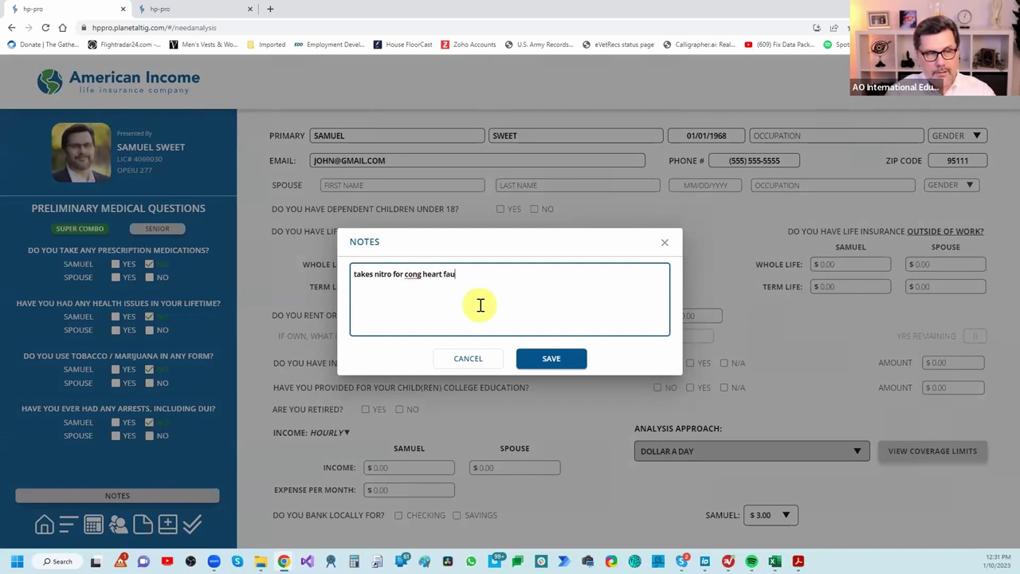
left_click(546, 359)
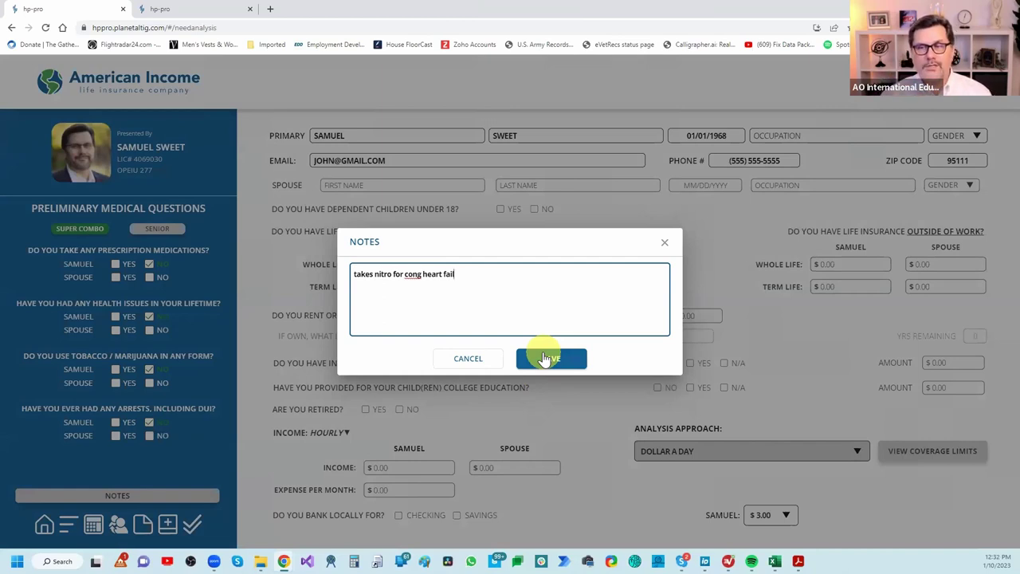
left_click(550, 359)
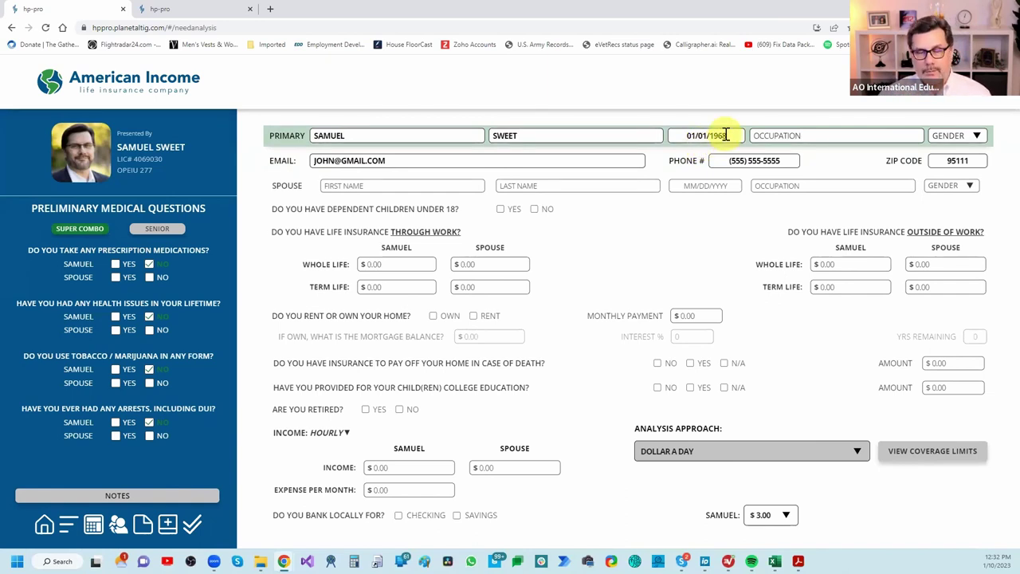
Set the primary applicant's occupation to SALES and gender to Male, and answer No to dependent children under 18
left_click(857, 134)
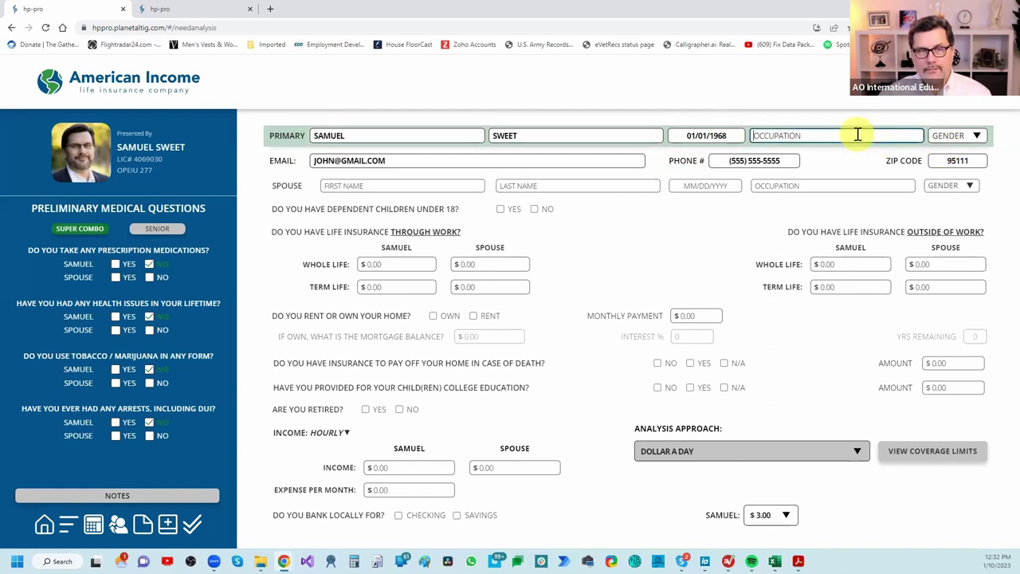
type("SALES")
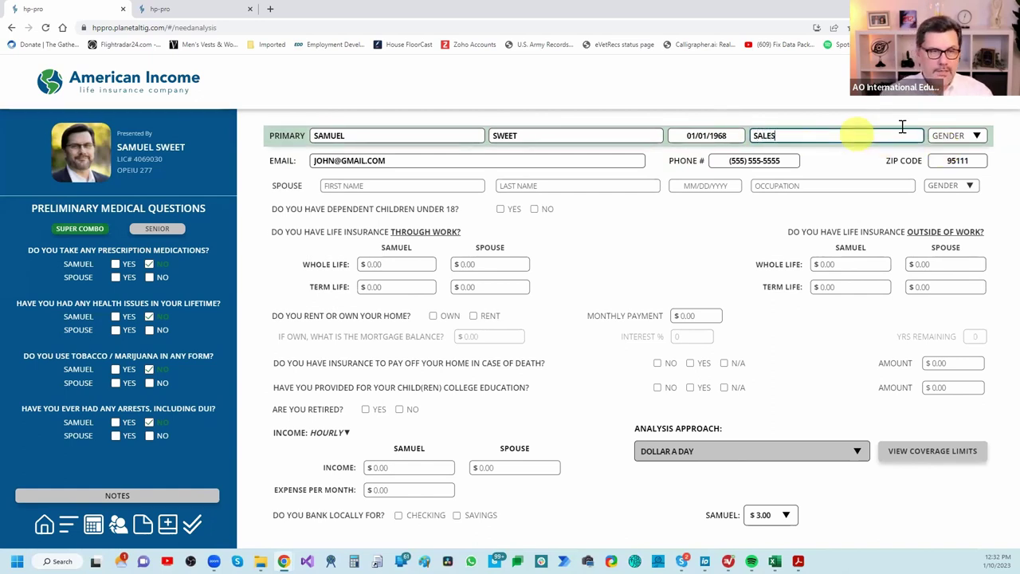
left_click(957, 136)
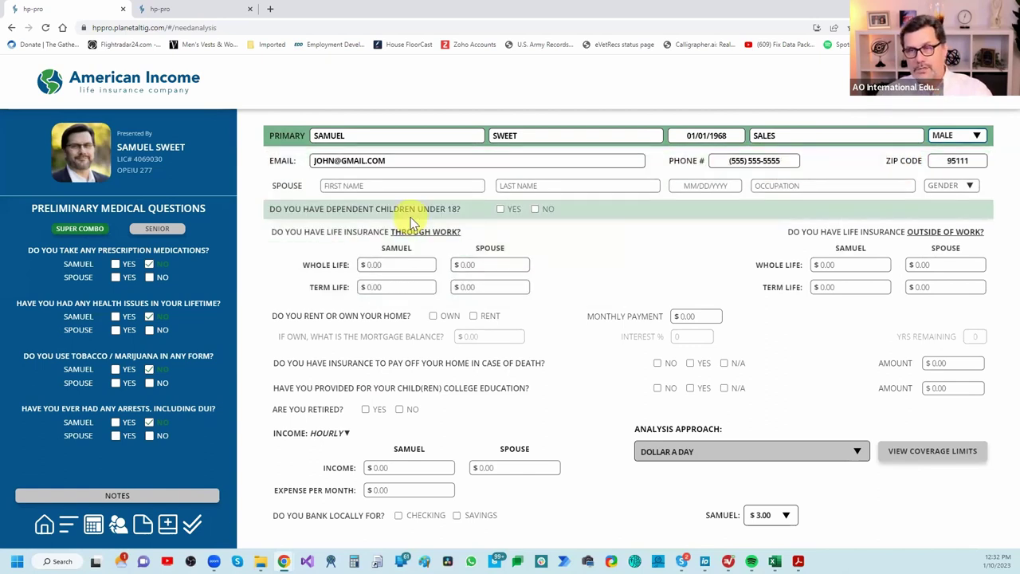
left_click(535, 209)
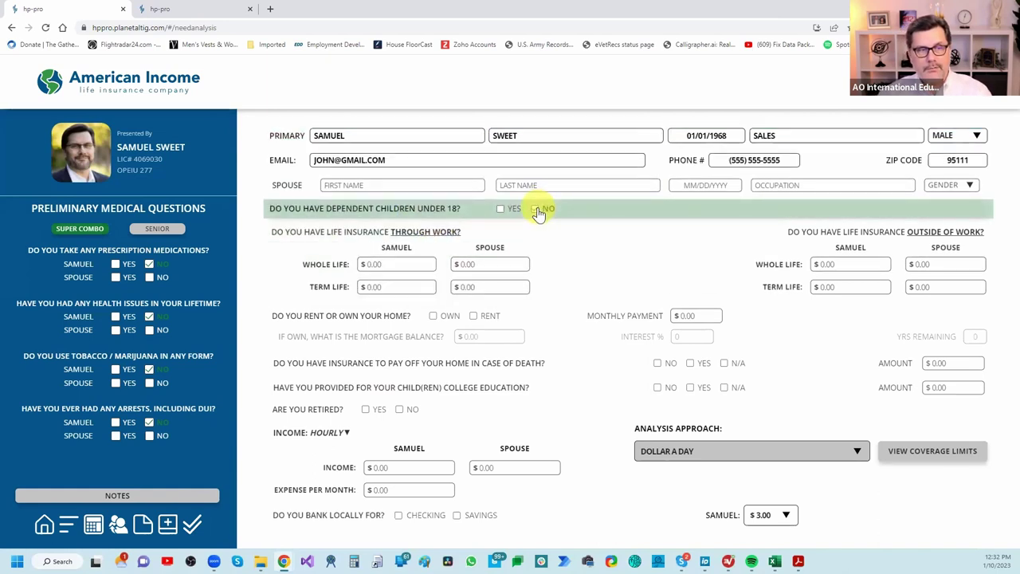
Enter 0 for whole life and term life insurance through work for both the primary applicant and the spouse
left_click(409, 258)
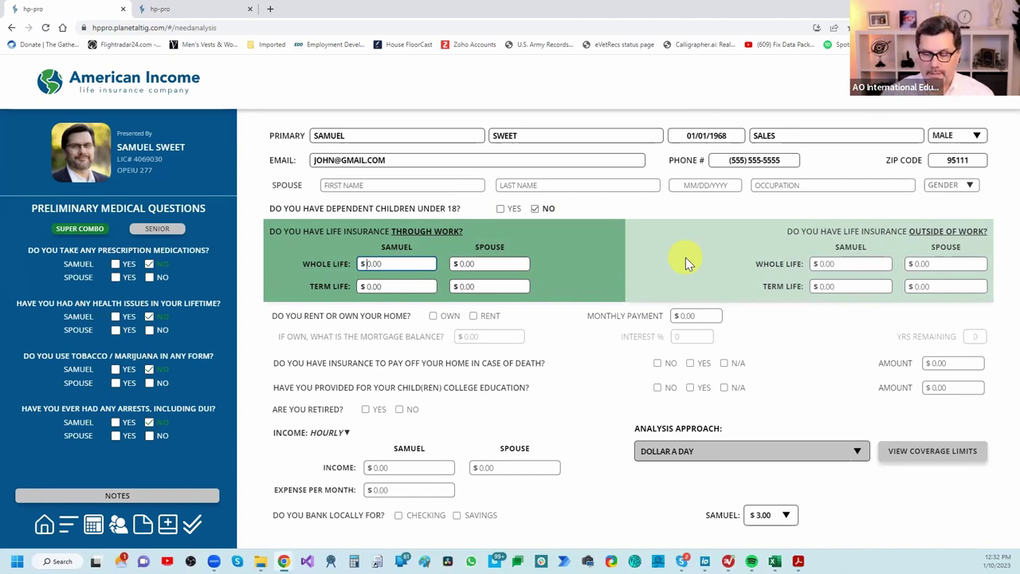
left_click(403, 287)
type("0")
left_click(476, 267)
type("0")
left_click(503, 287)
type("0")
left_click(564, 271)
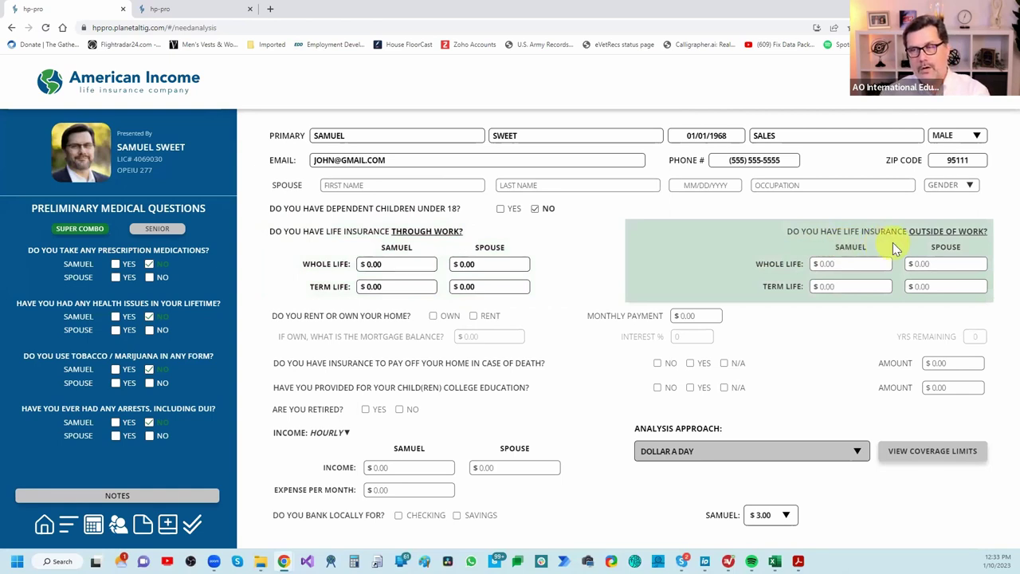
Enter the primary applicant's term life insurance outside of work as 10,000 and the other three outside-of-work amounts as 0
left_click(788, 264)
left_click(825, 289)
type("10,000")
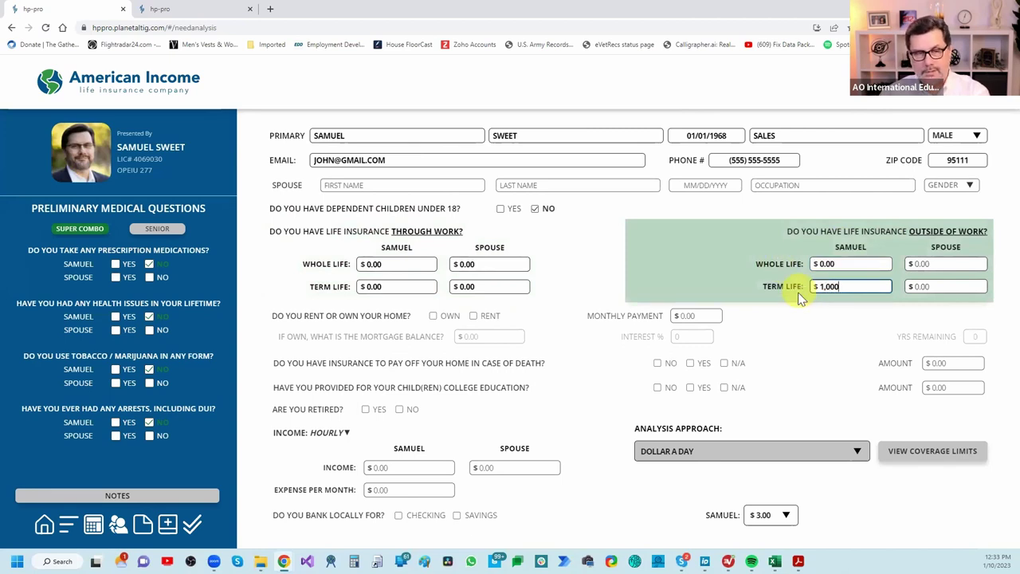
left_click(924, 264)
left_click(932, 288)
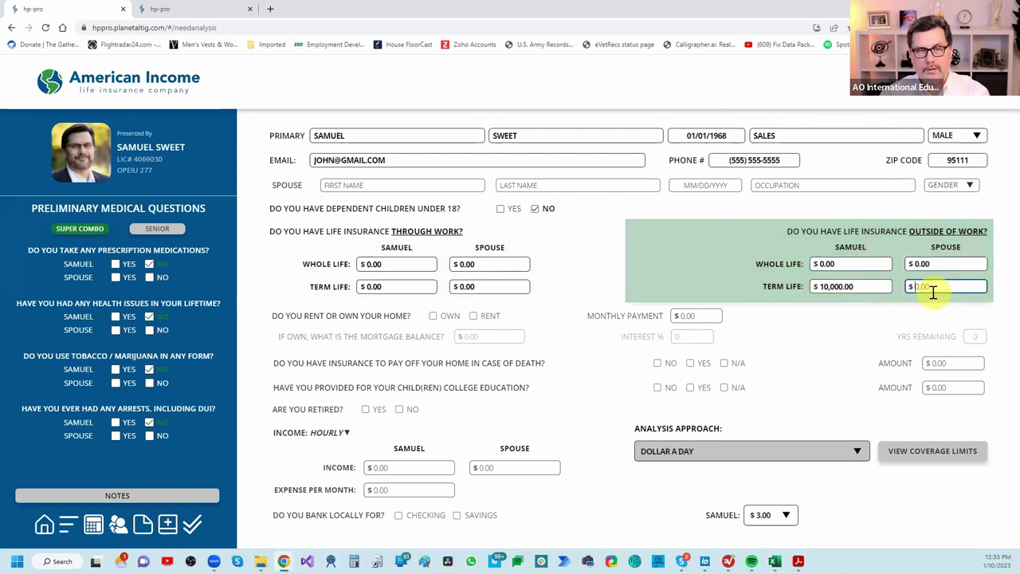
left_click(851, 330)
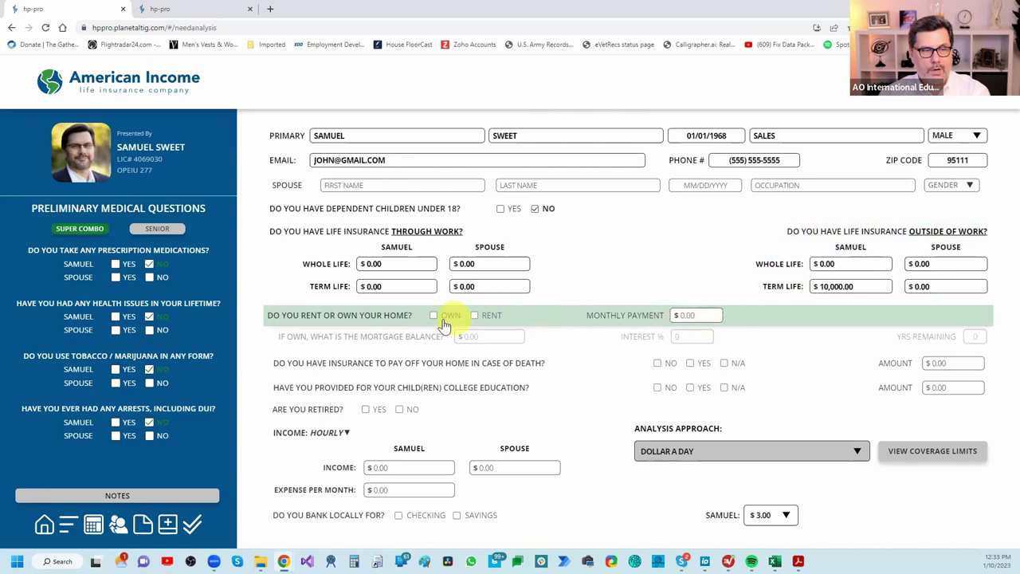
Mark the home as rented with a monthly payment of 2,500
left_click(475, 317)
left_click(685, 316)
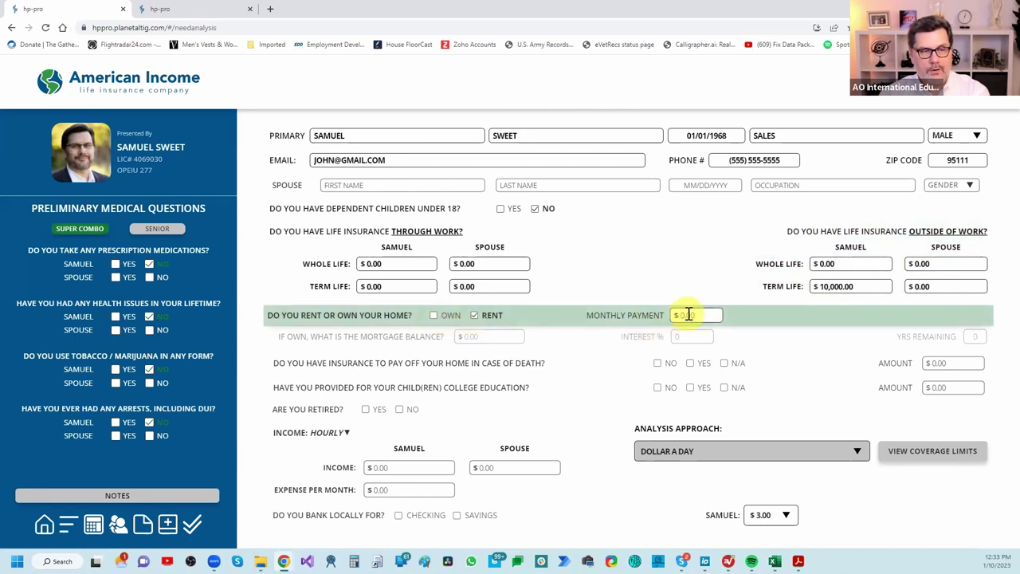
type("2,000")
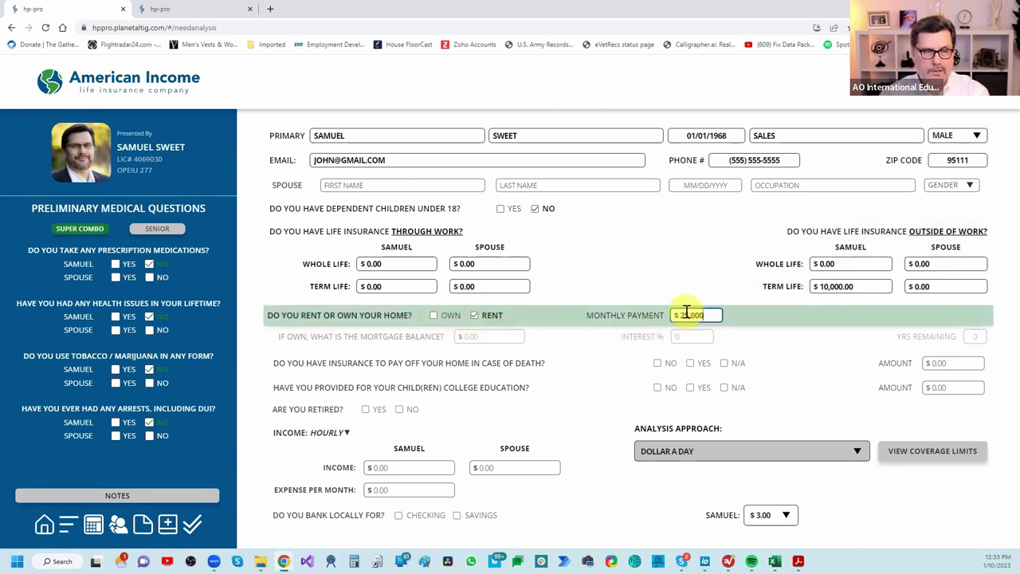
key("BackSpace")
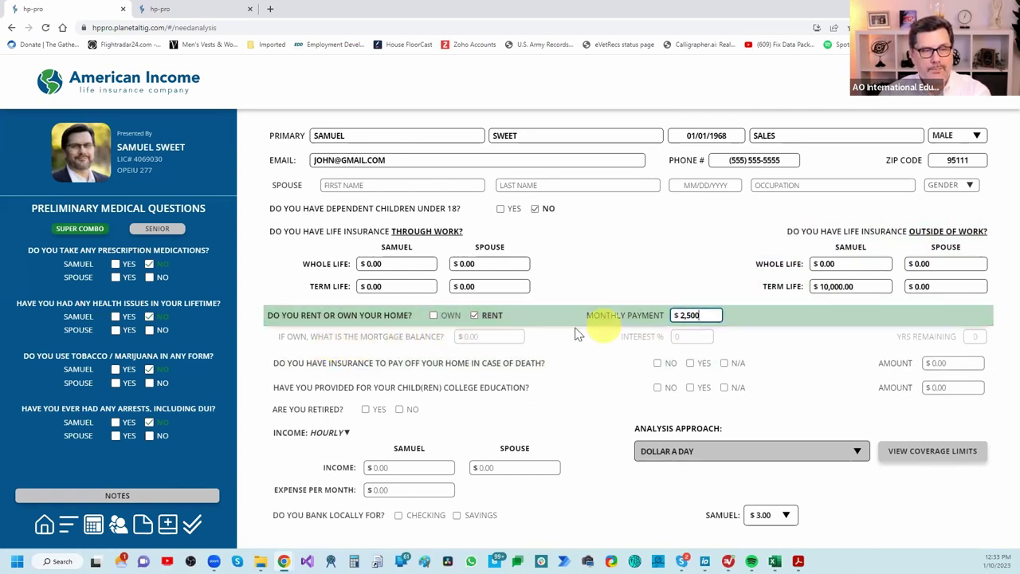
Change the home to owned, with a mortgage balance of 180,000, 2.50% interest and 24 years remaining
left_click(433, 316)
left_click(485, 336)
type("180000")
left_click(702, 334)
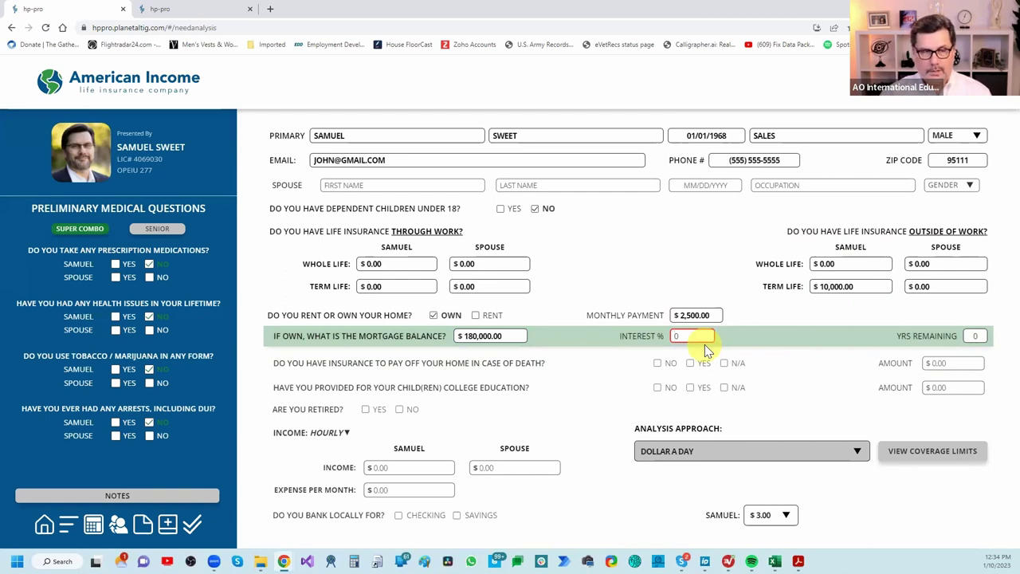
type(".5")
left_click(979, 336)
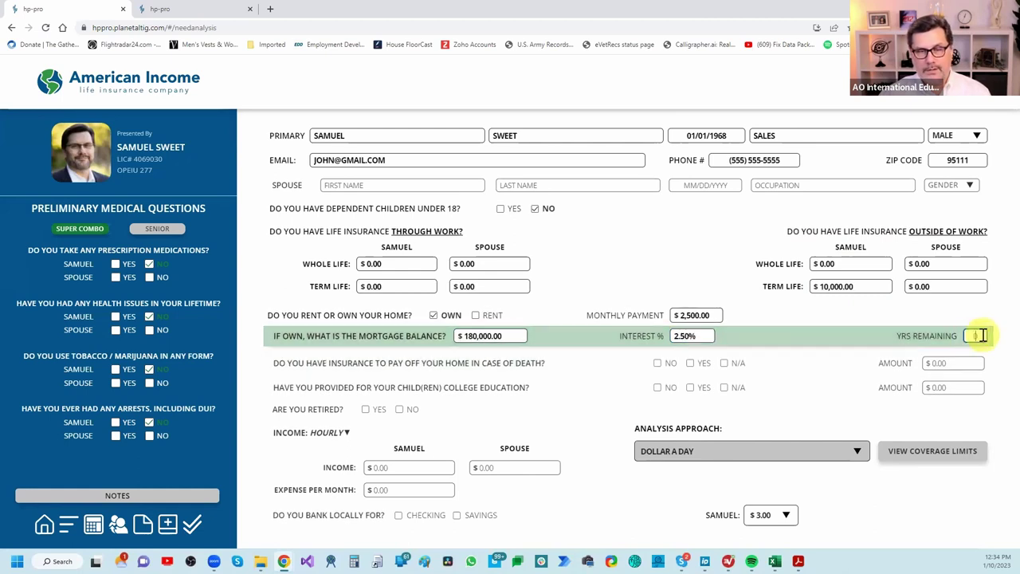
type("24")
key("Tab")
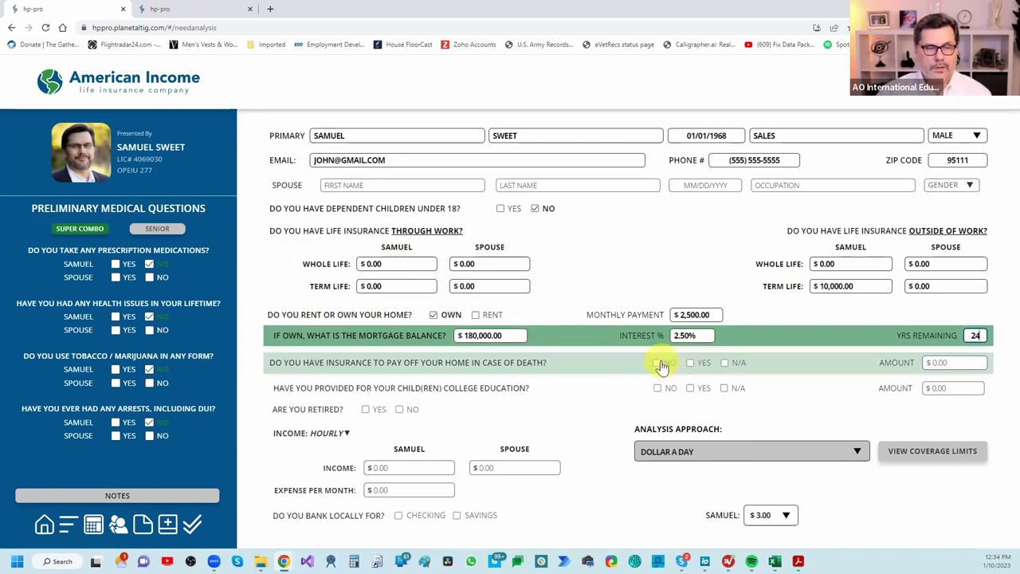
Answer No to home payoff insurance, N/A to children's college education, and No to being retired
left_click(690, 362)
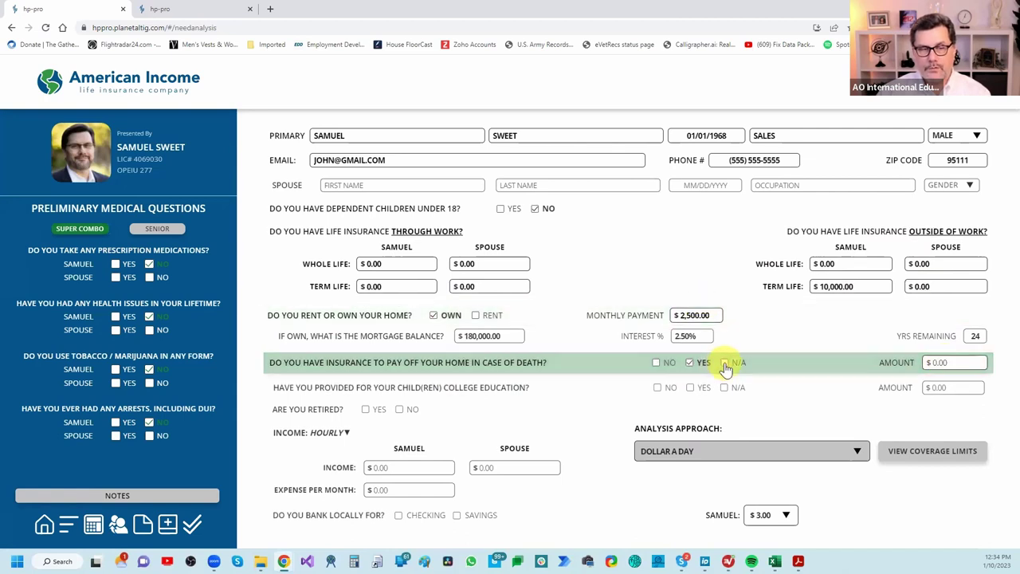
left_click(656, 362)
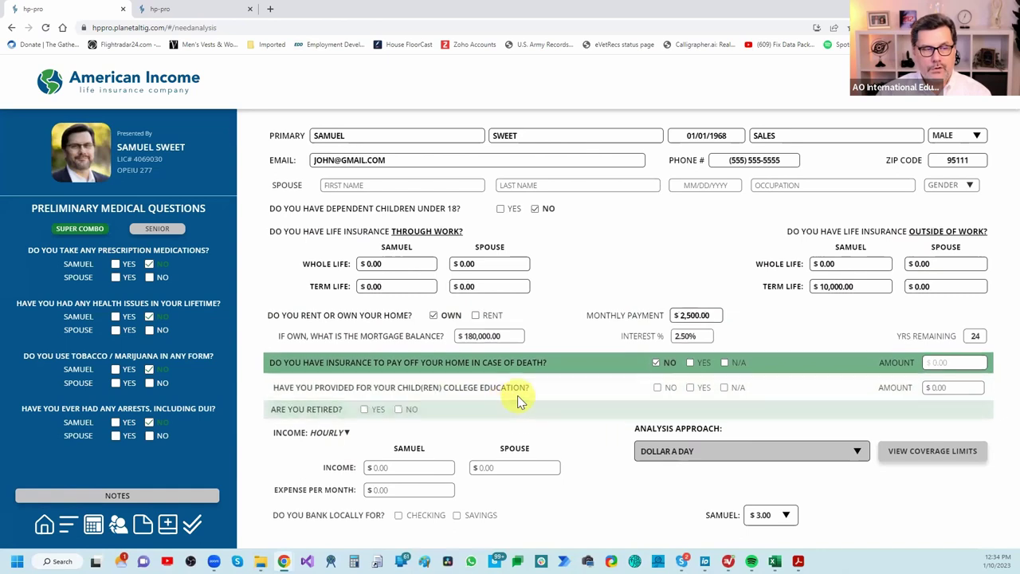
left_click(725, 389)
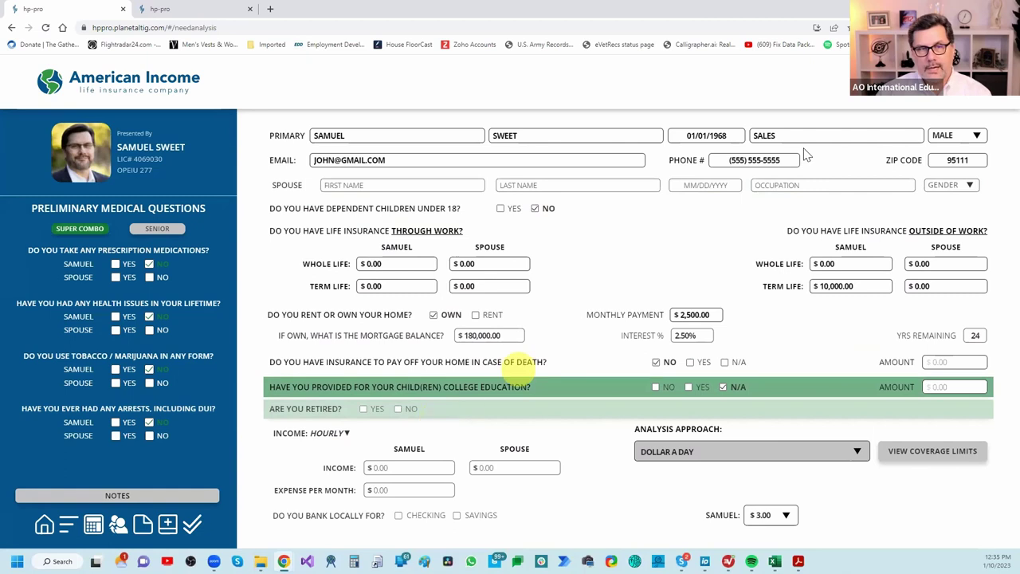
left_click(398, 410)
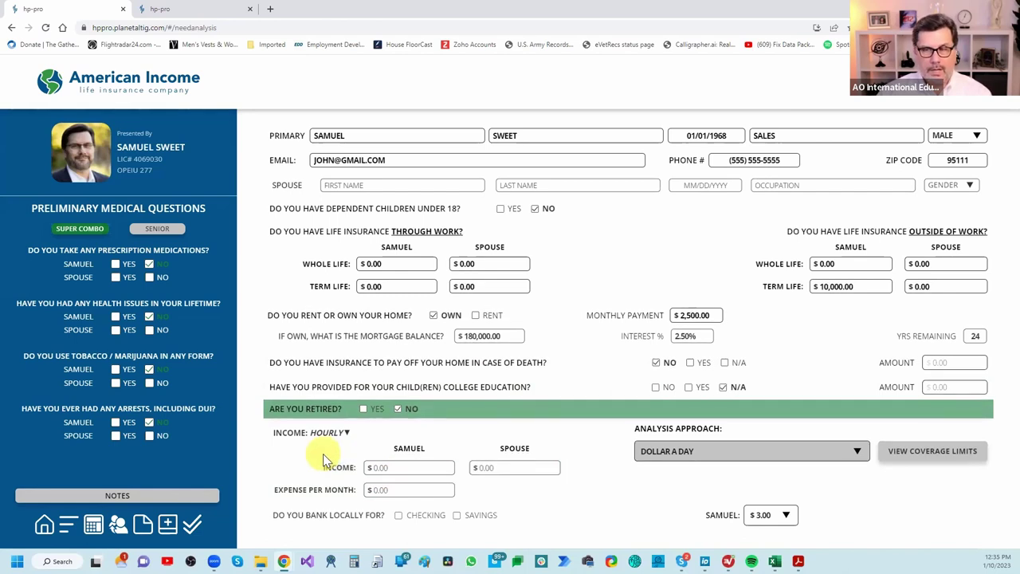
Enter an hourly income of 50.00 for the primary applicant and 0 for the spouse, with monthly expenses of 3,000
left_click(415, 468)
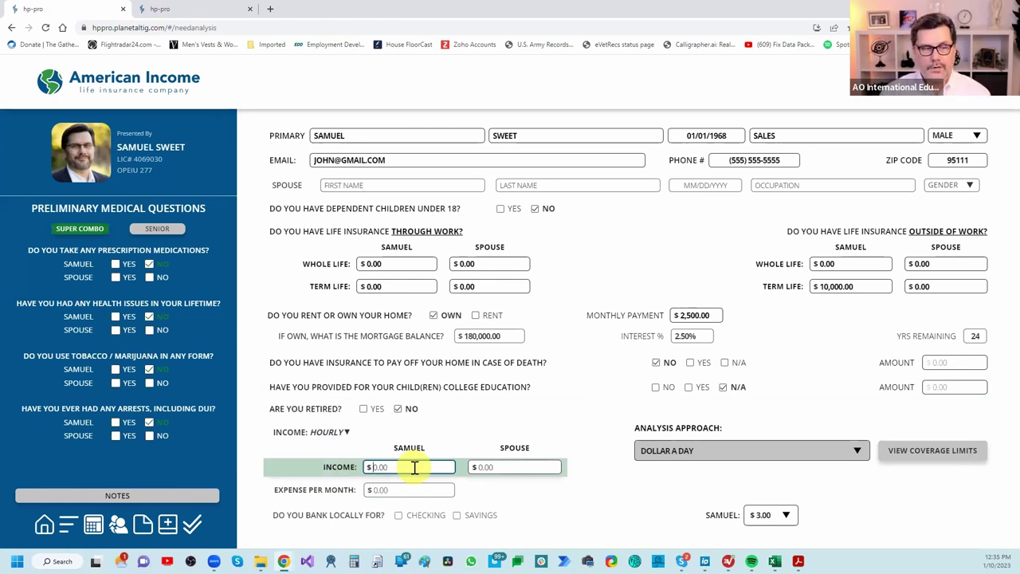
type("50.00")
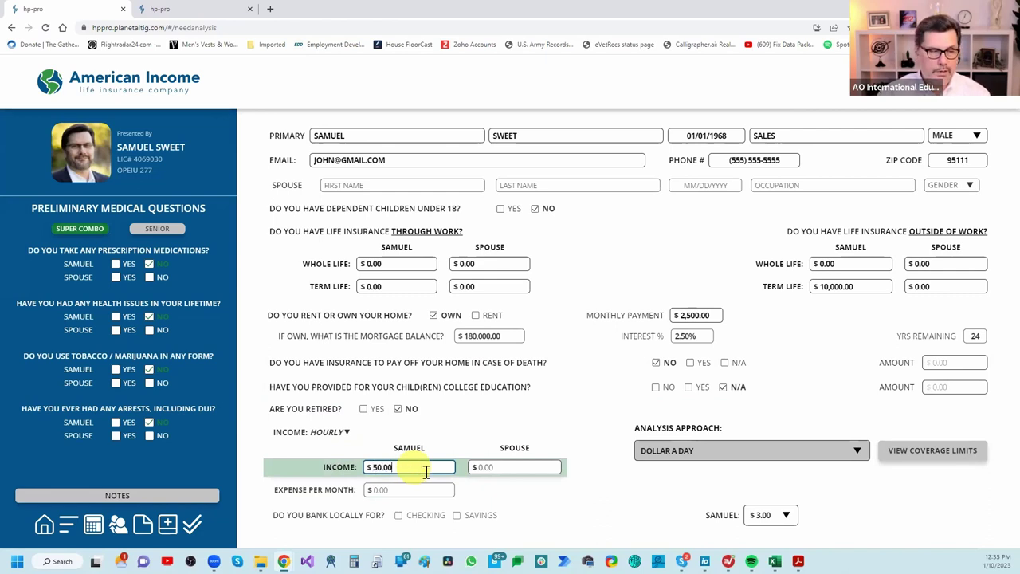
left_click(514, 468)
type("0")
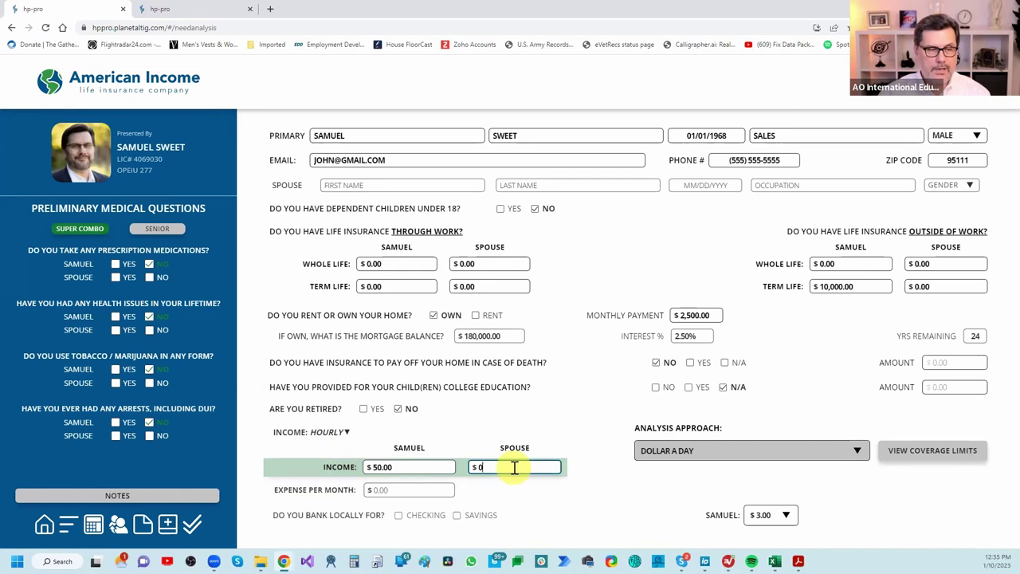
left_click(399, 488)
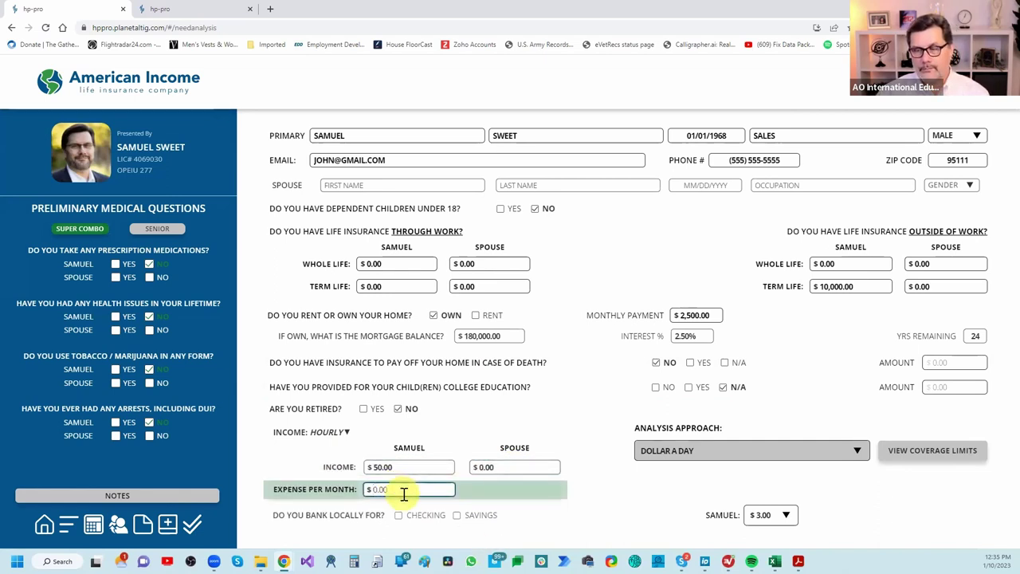
type("3000")
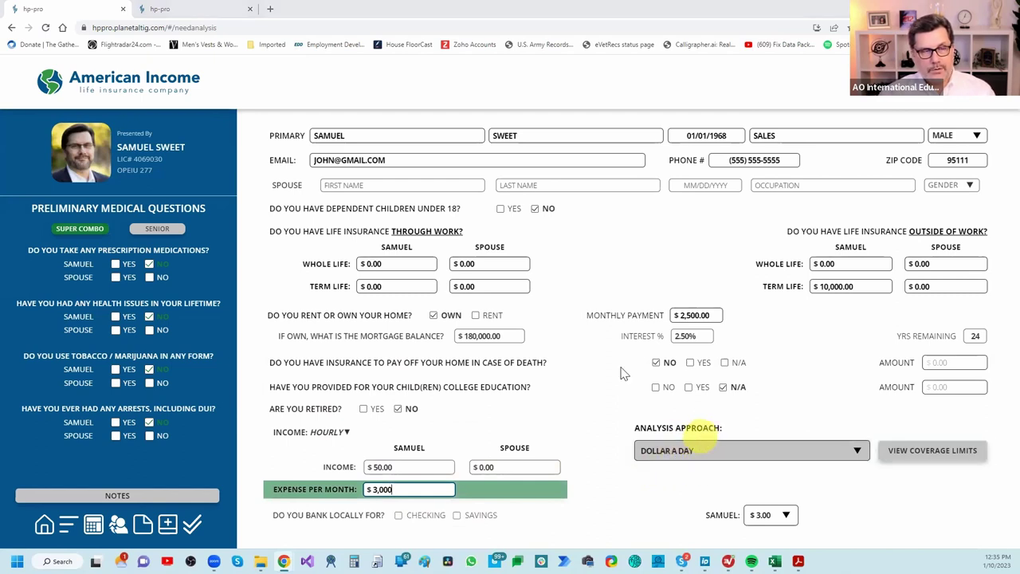
Review the available analysis approaches on the second, blank needs analysis form and return to the completed form
key("alt+Tab")
key("alt+Tab")
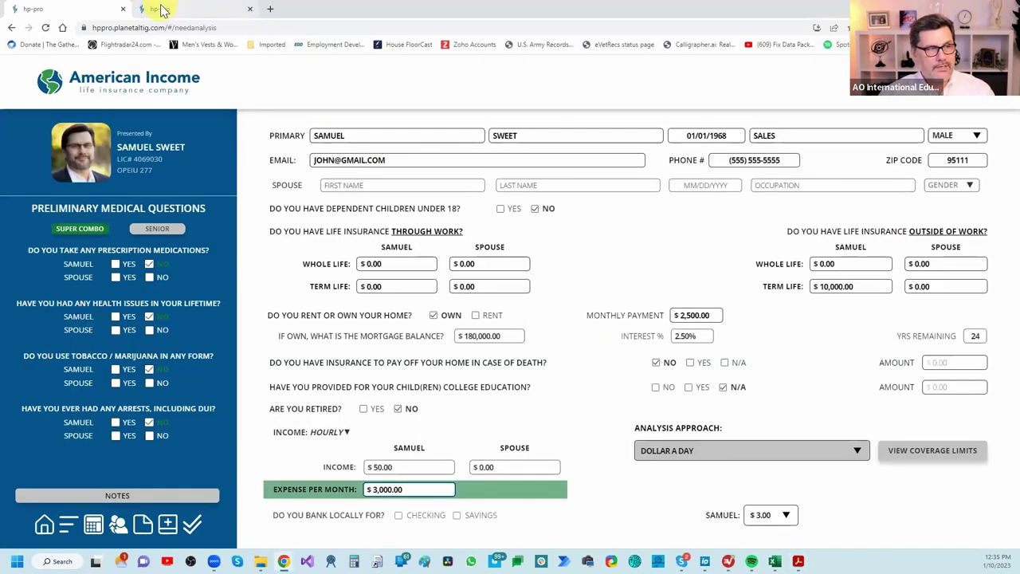
left_click(163, 9)
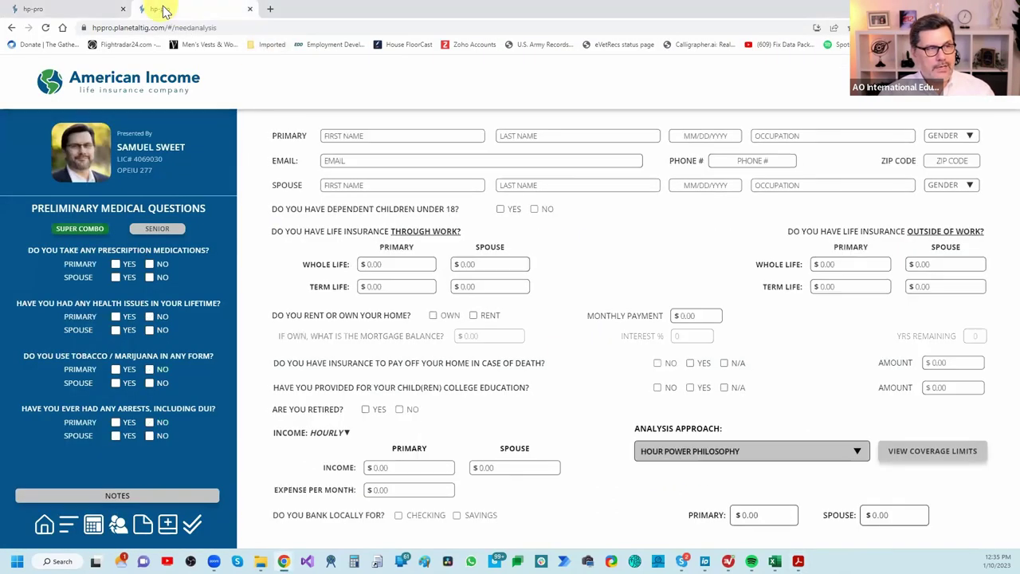
left_click(763, 458)
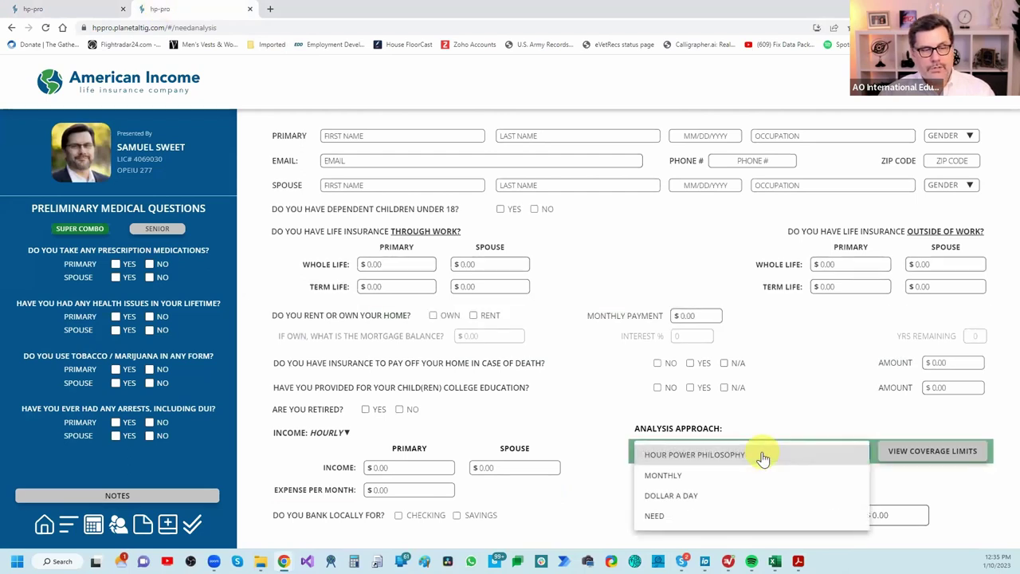
left_click(752, 457)
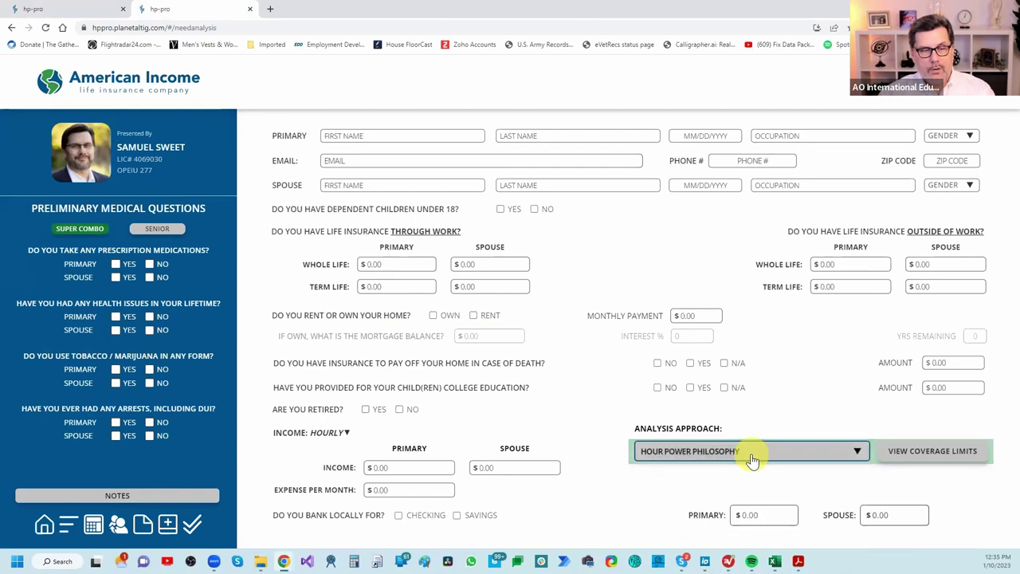
left_click(75, 10)
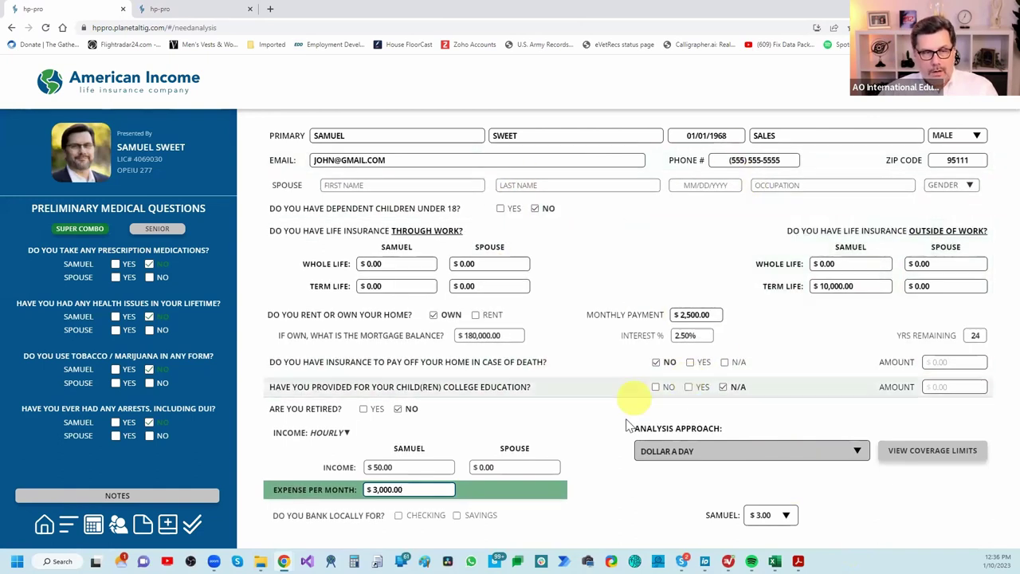
Switch to the Veteran Presentation Script in Adobe Acrobat Reader and read the needs analysis instructions, daily price points and Dollar-a-Day concept
key("alt+Tab")
scroll(487, 319, "down", 5)
scroll(485, 325, "down", 5)
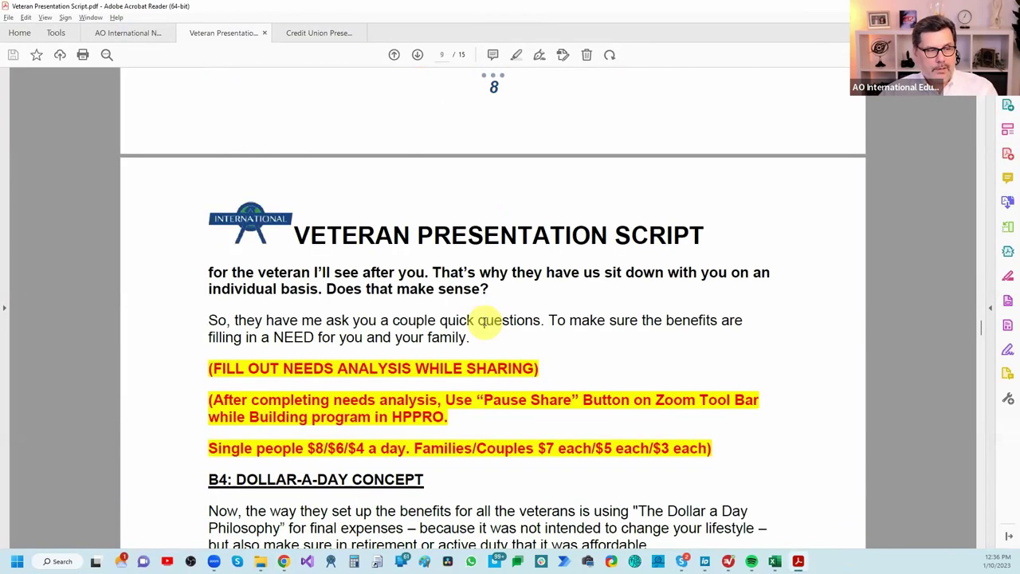
scroll(487, 319, "down", 2)
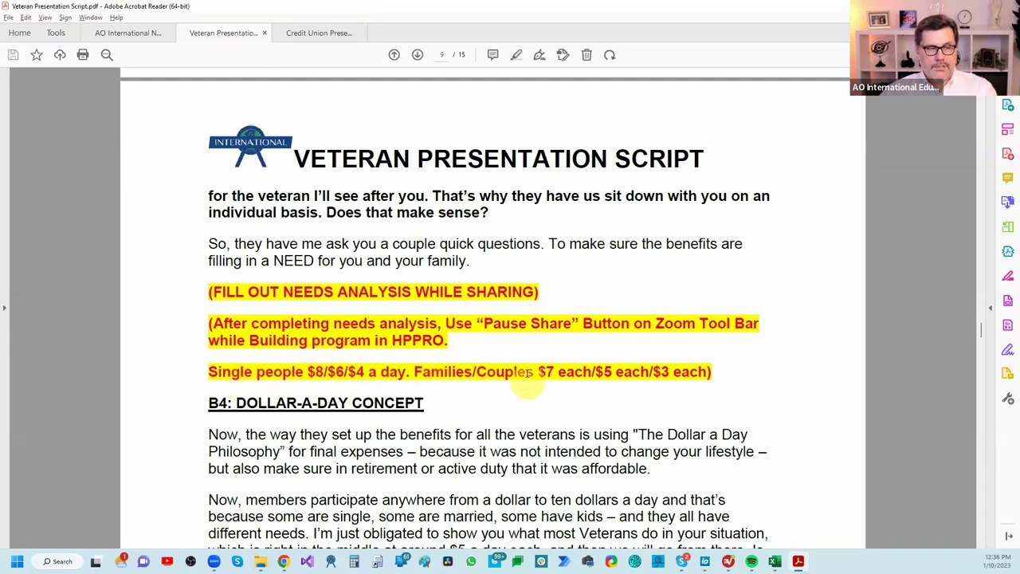
scroll(489, 372, "down", 2)
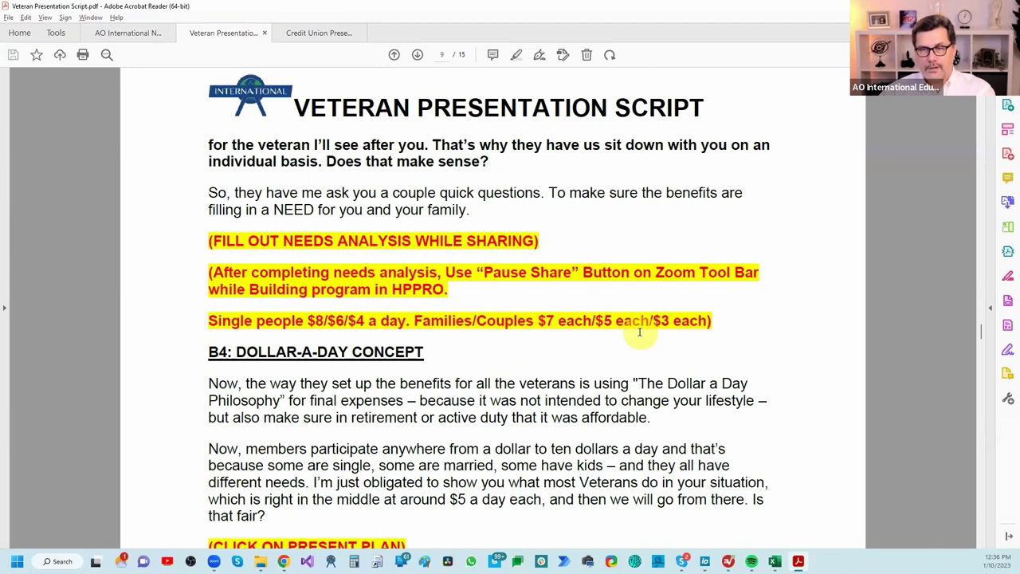
scroll(640, 332, "up", 3)
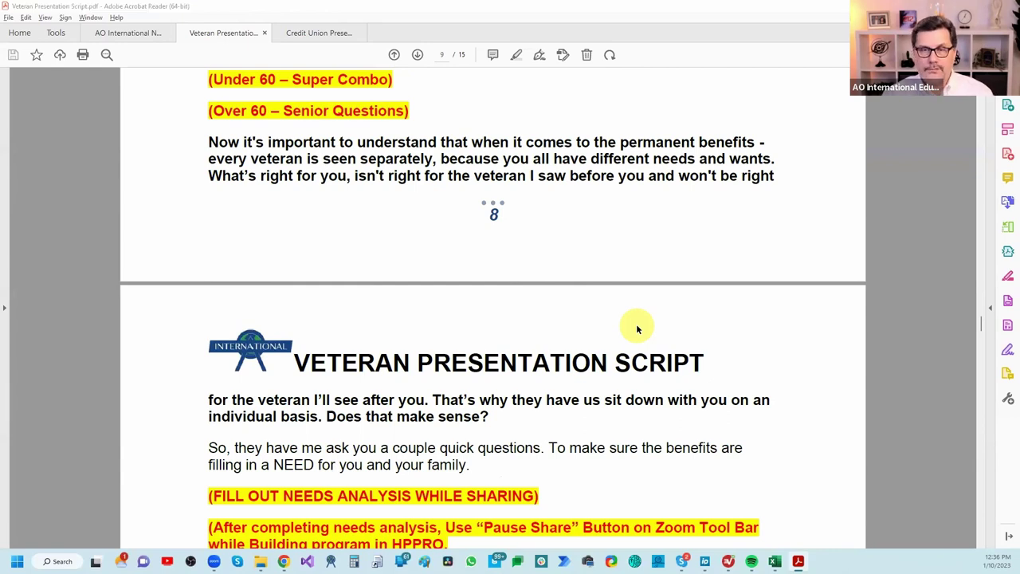
Switch back to the HP Pro form in the browser, open the plan generator and set the A71000 hospital benefits to Triple Individual
key("alt+Tab")
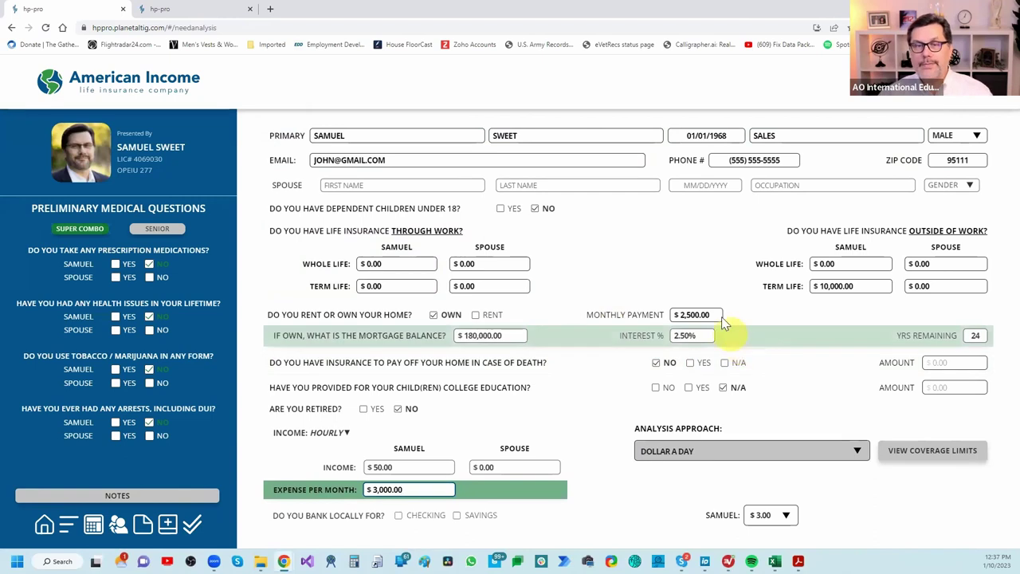
left_click(95, 528)
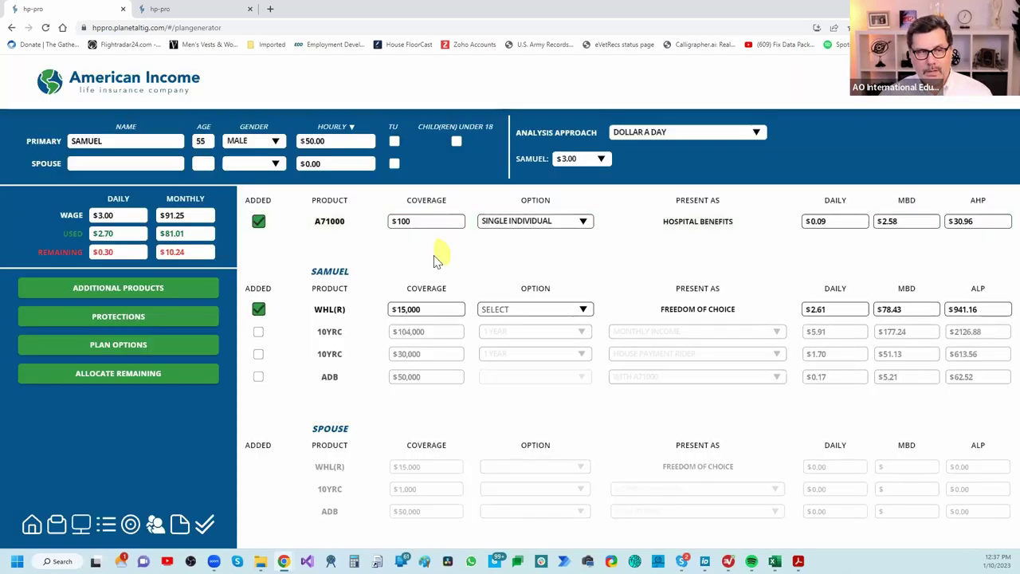
left_click(541, 228)
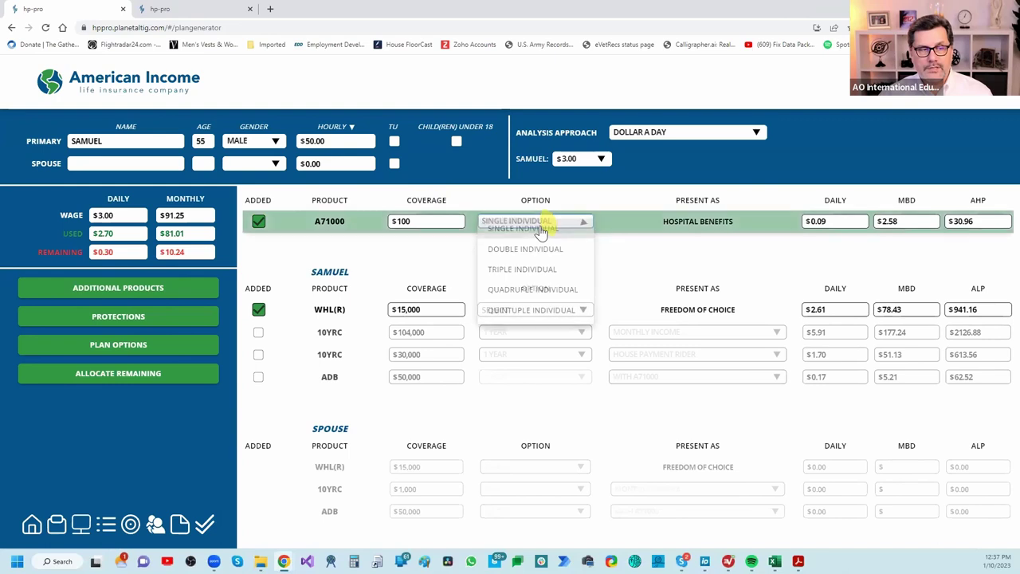
left_click(533, 271)
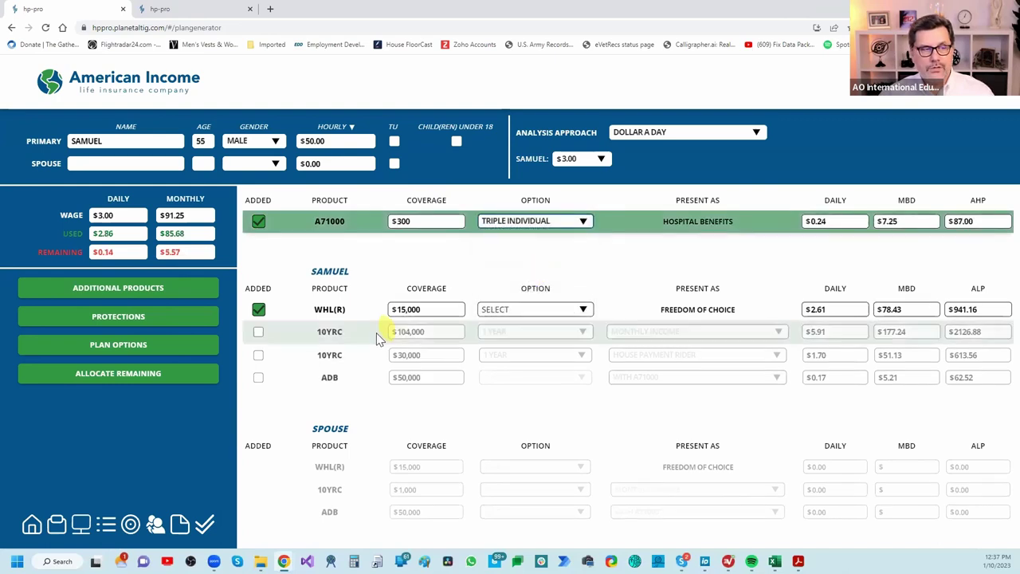
Allocate the remaining premium to the primary applicant's WHL(R) product and look over the additional products without adding any
left_click(138, 383)
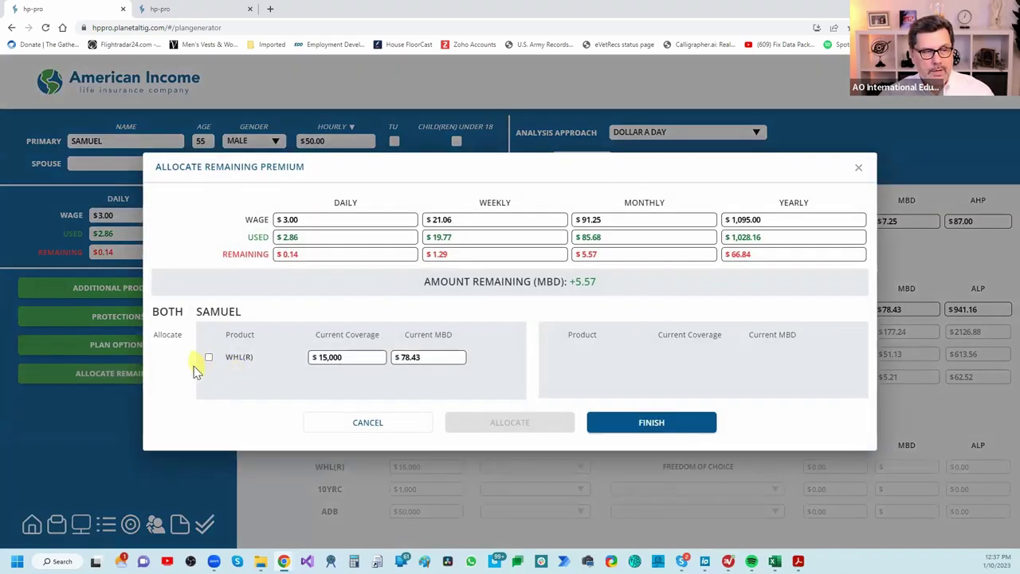
left_click(209, 357)
left_click(568, 428)
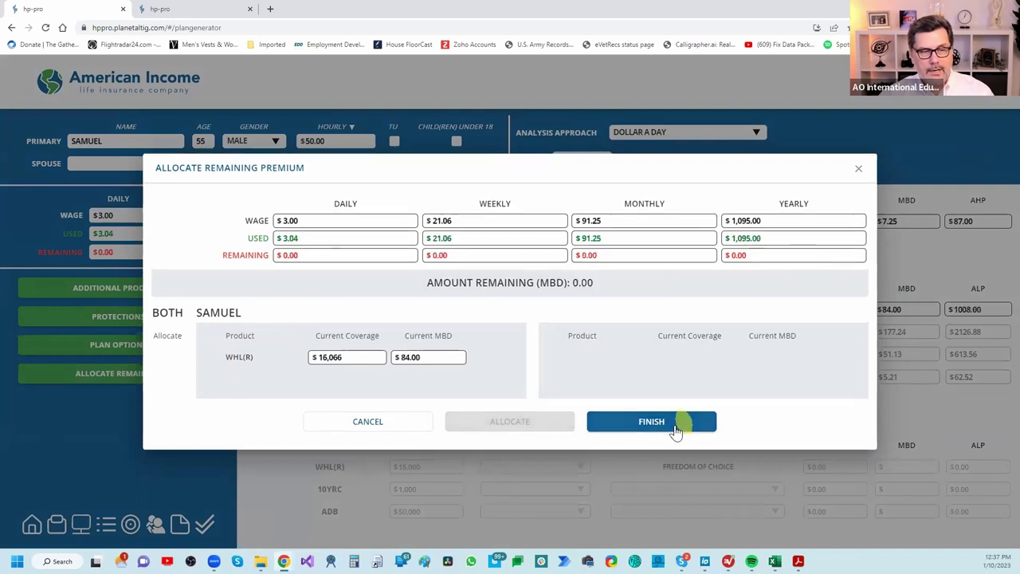
left_click(679, 423)
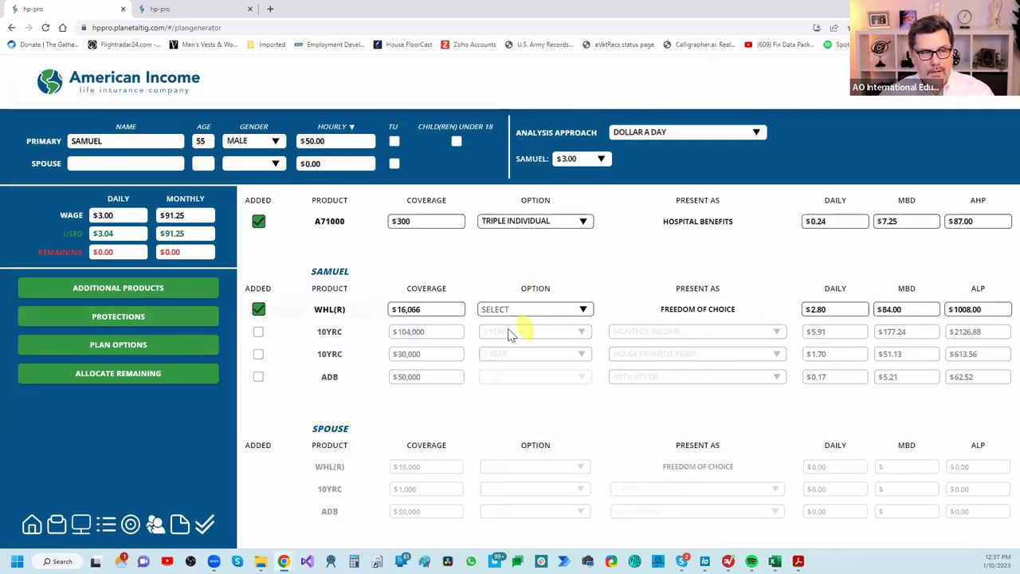
left_click(136, 295)
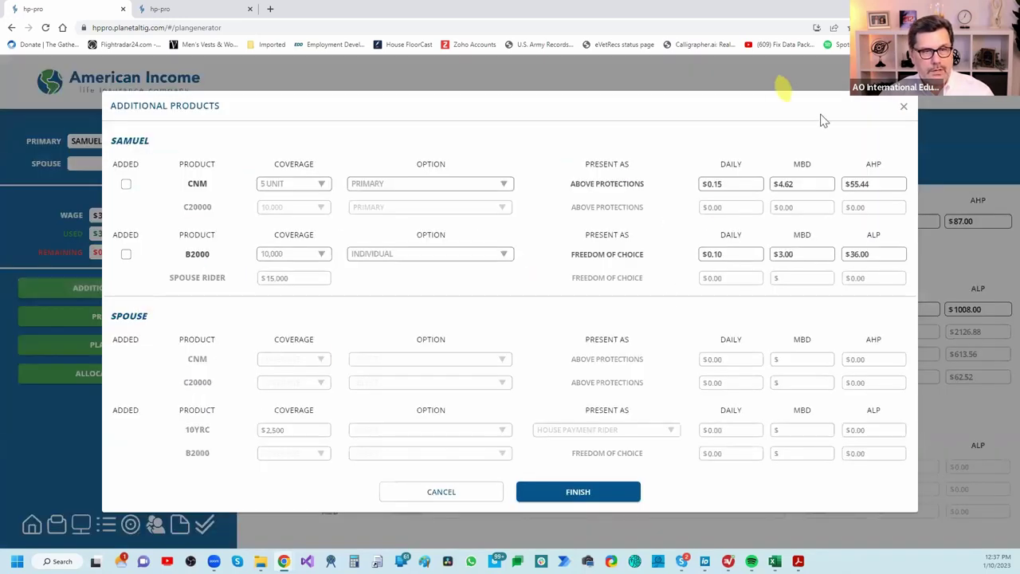
left_click(885, 112)
Rename plan options 1, 2 and 3 as SILVER, GOLD and BRONZE
left_click(128, 343)
left_click_drag(89, 396, 172, 397)
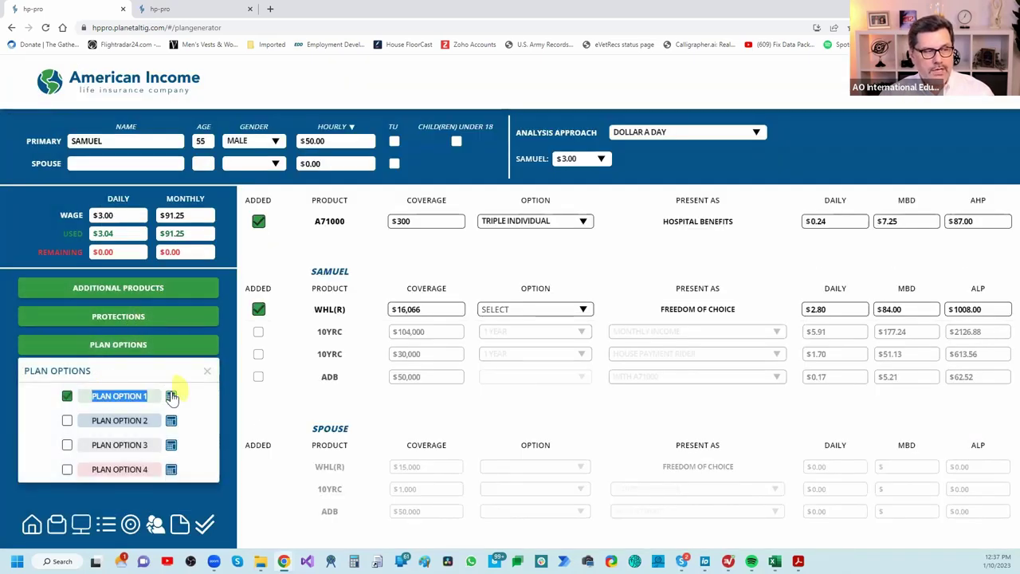
type("BRONZE")
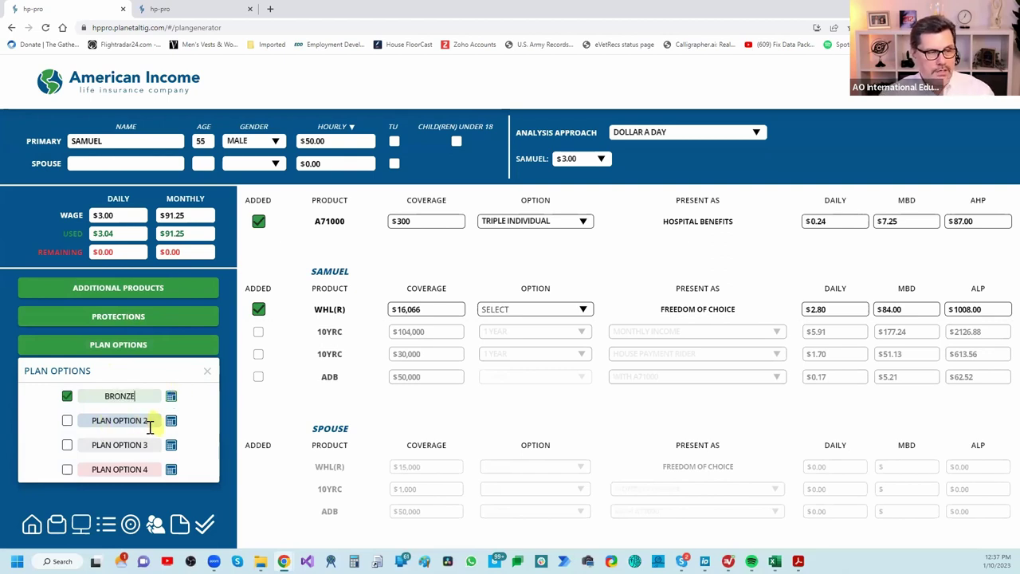
left_click_drag(153, 421, 24, 415)
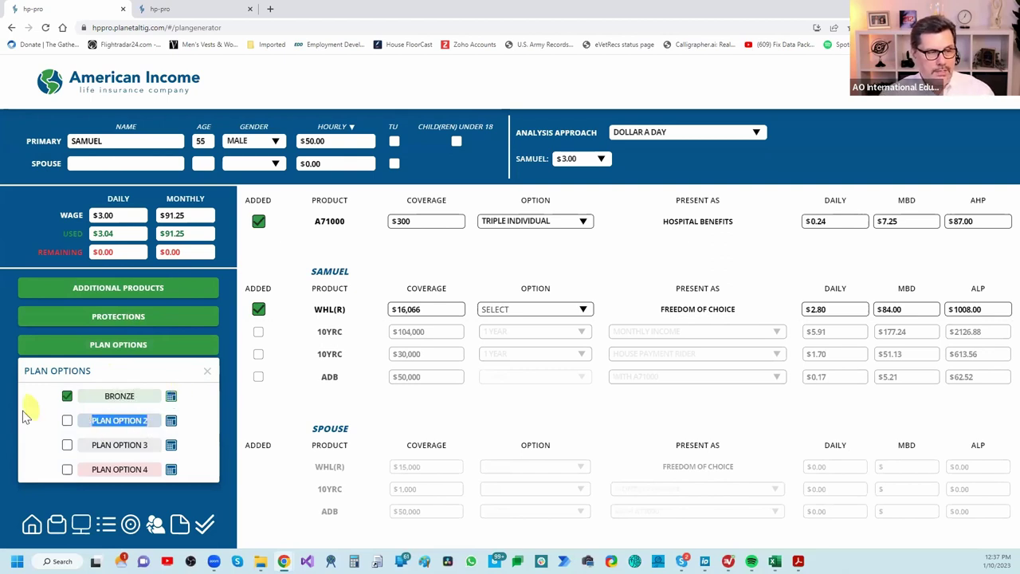
type("GOL")
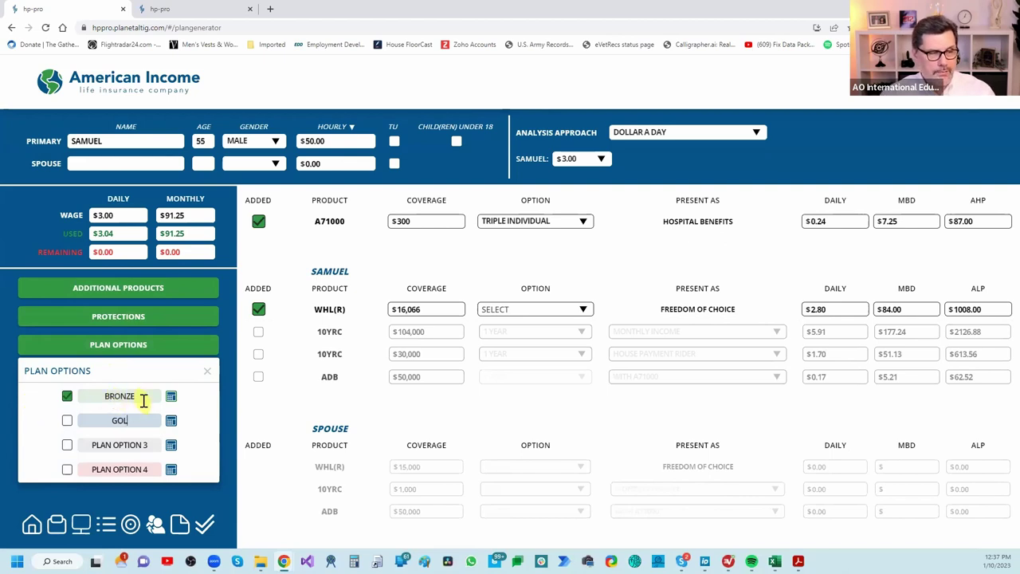
left_click_drag(144, 401, 56, 398)
type("SILVER")
left_click_drag(146, 422, 73, 420)
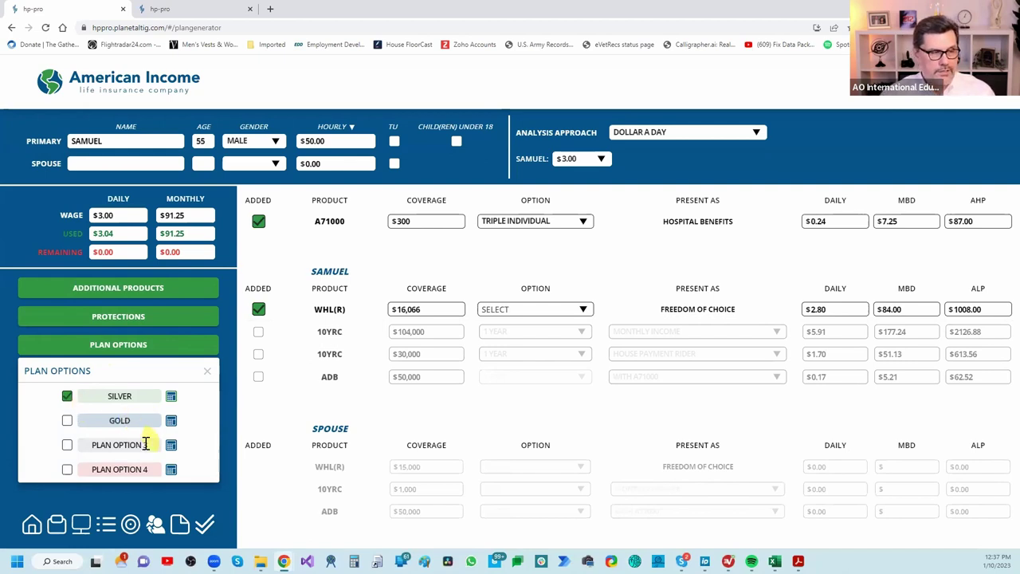
left_click_drag(147, 445, 2, 442)
type("BRONZE")
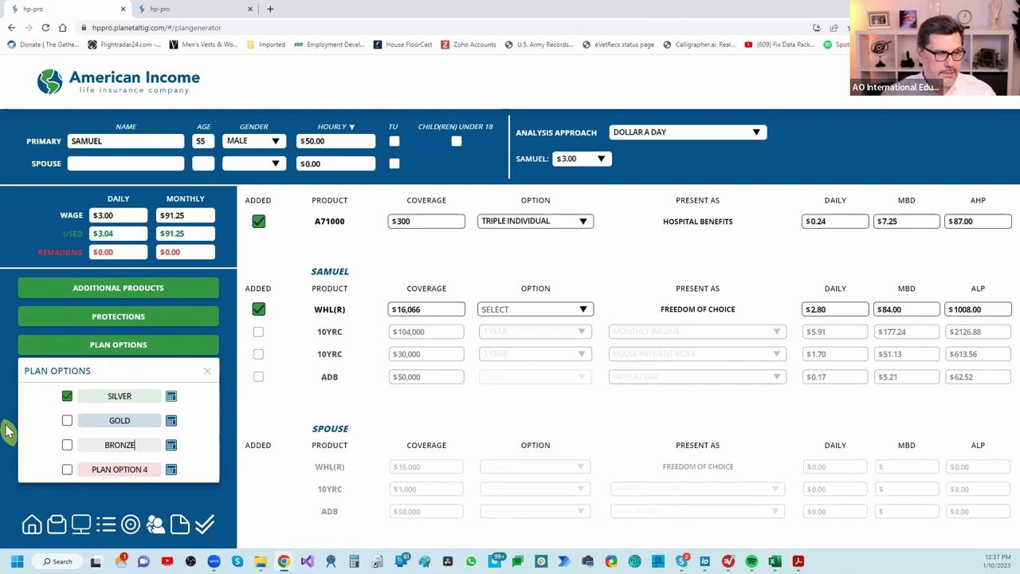
Enable the Gold and Bronze plan options alongside Silver and switch to the Gold plan
left_click(66, 420)
left_click(67, 445)
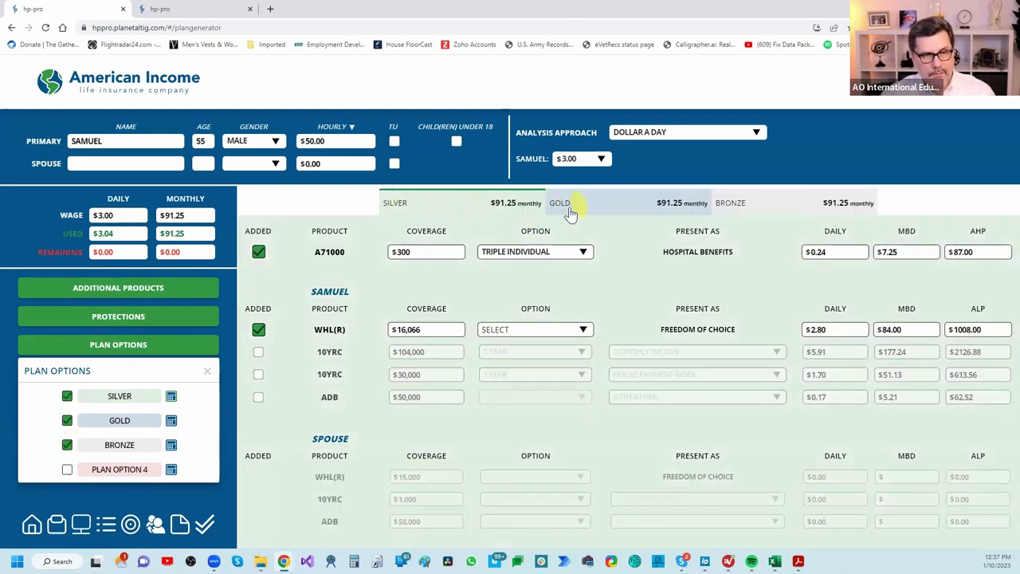
left_click(418, 205)
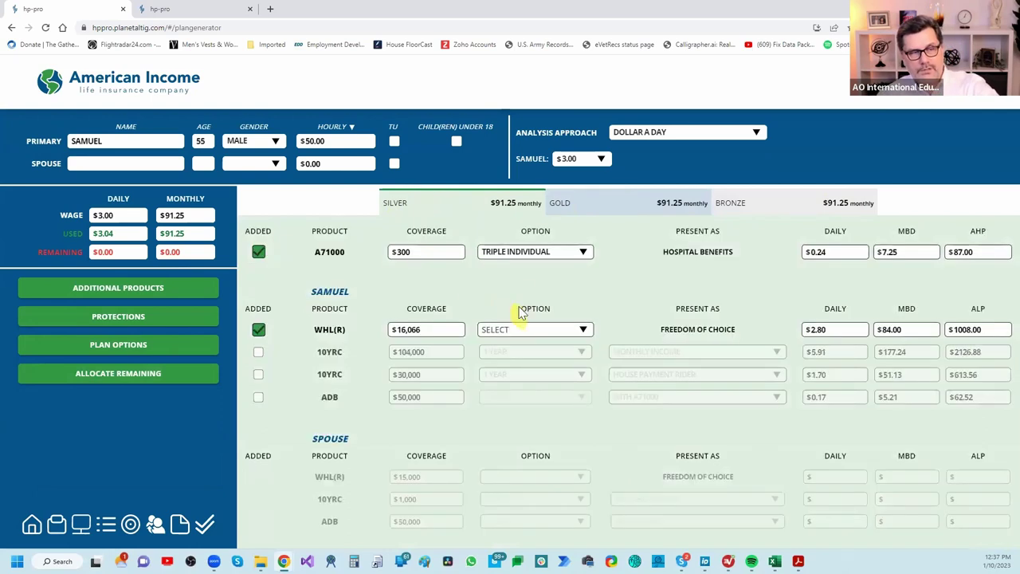
left_click(642, 201)
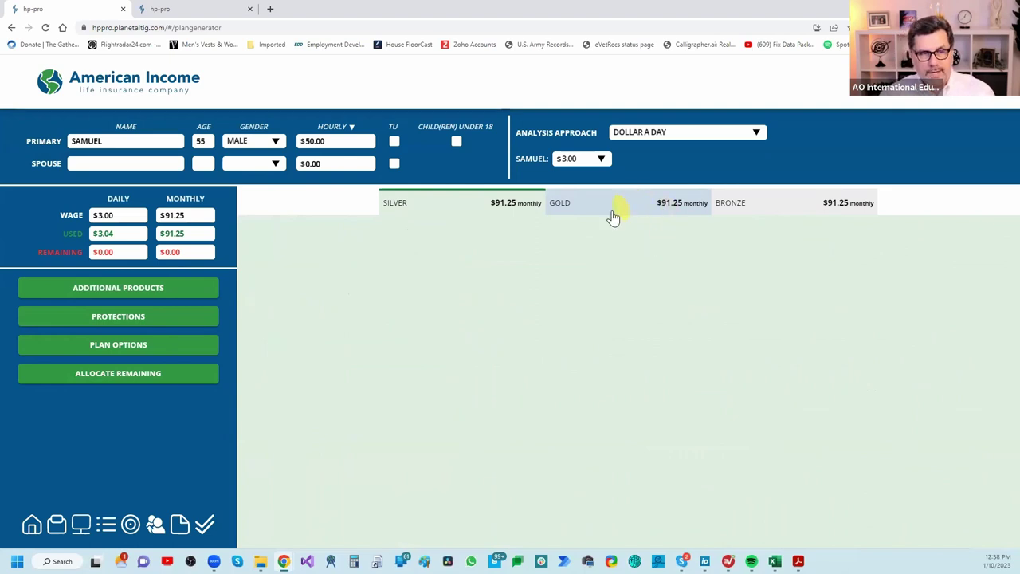
Try to set the primary applicant's daily amount in the Gold plan to $8.00
left_click(502, 207)
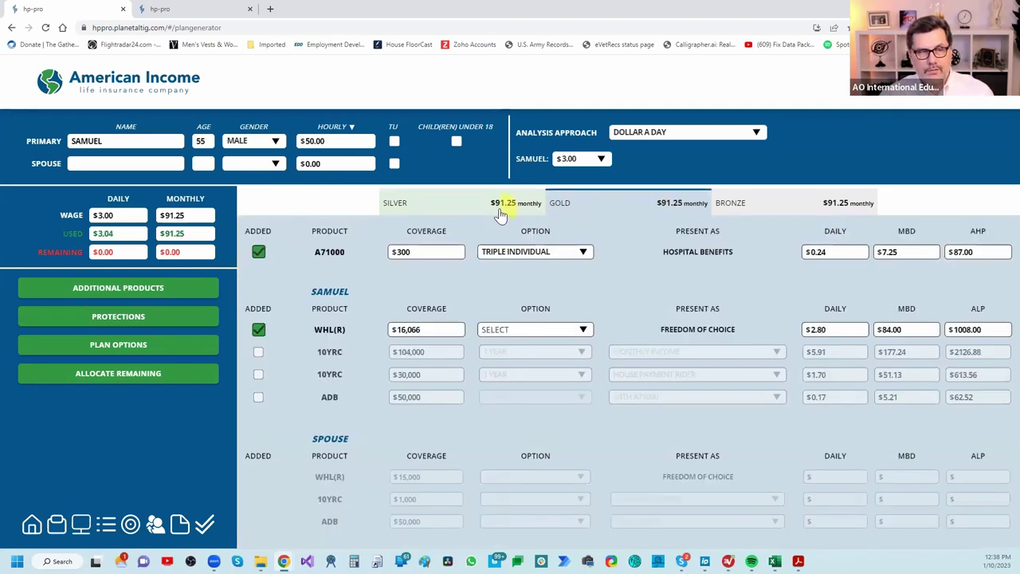
left_click(600, 161)
scroll(588, 290, "down", 5)
scroll(588, 289, "down", 2)
scroll(586, 289, "down", 2)
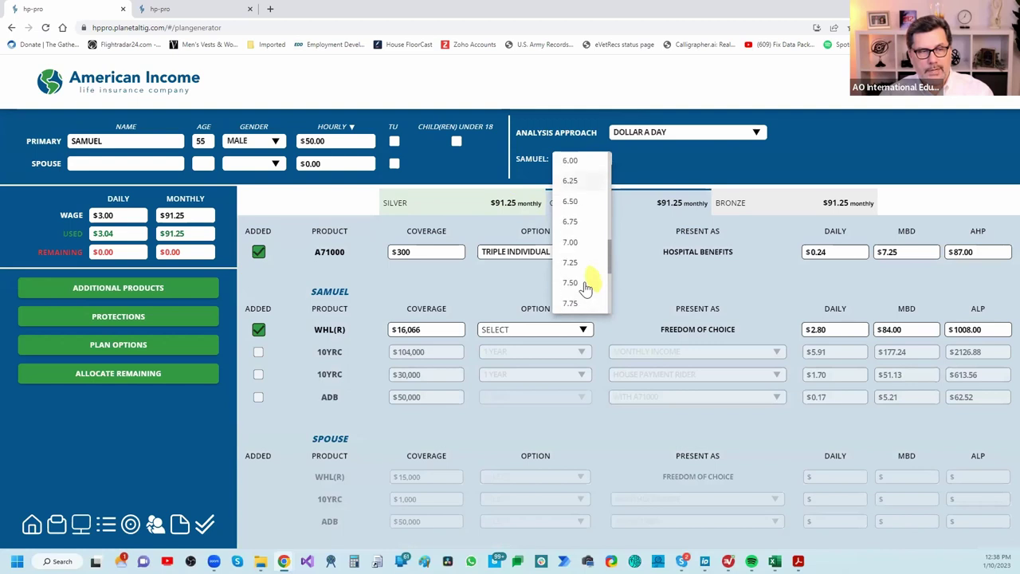
scroll(586, 289, "down", 1)
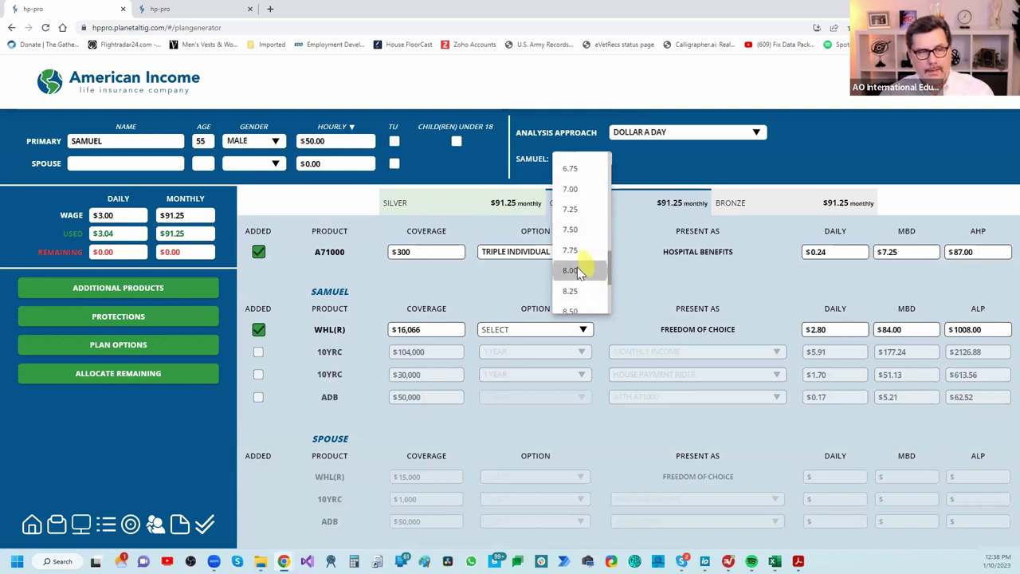
left_click(575, 270)
left_click(602, 164)
left_click(602, 166)
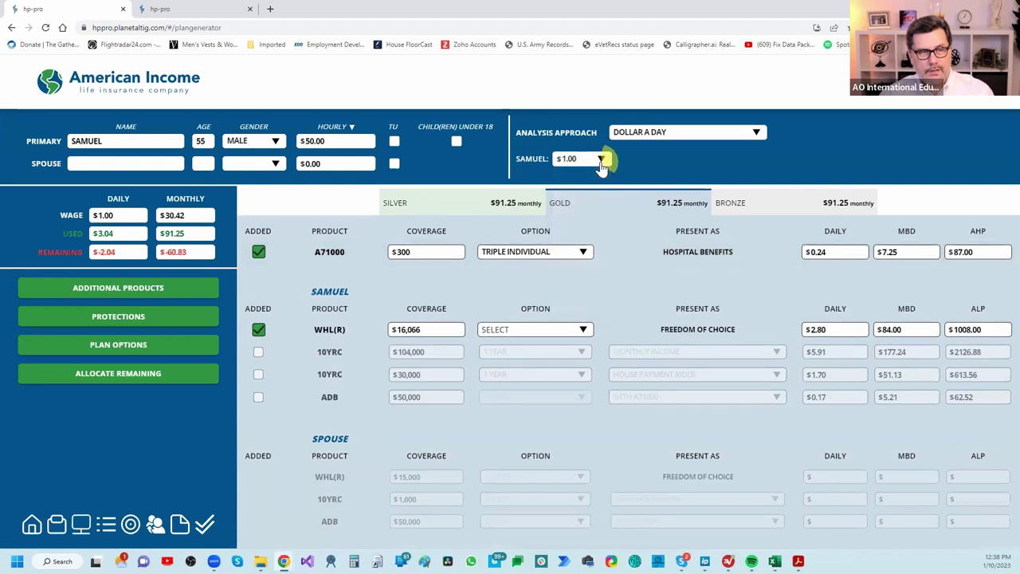
Consult the veteran script in Acrobat Reader for single people's daily amounts and set the Silver plan's daily amount to $6.00 in the browser
left_click(471, 204)
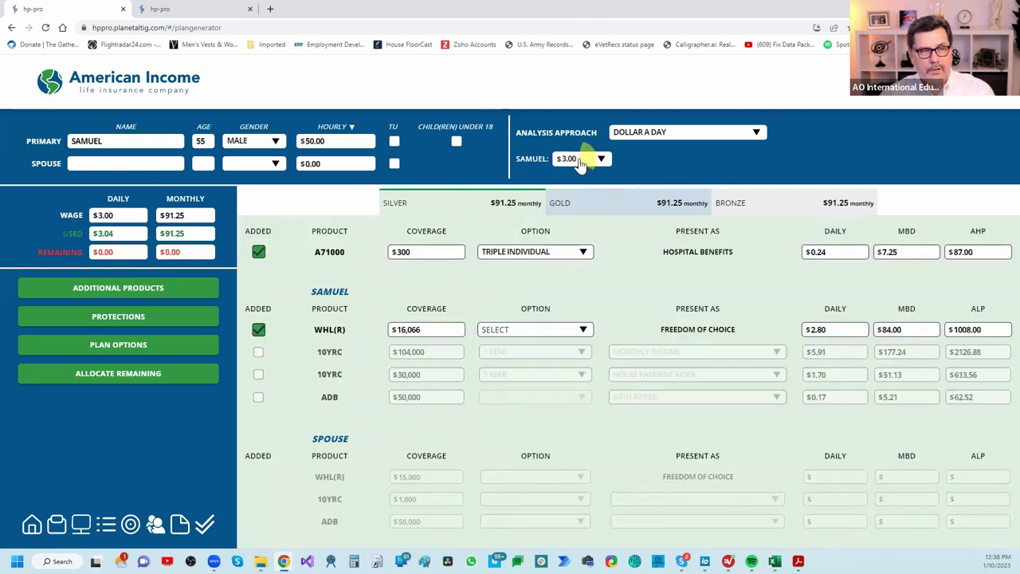
left_click(586, 158)
scroll(586, 263, "down", 6)
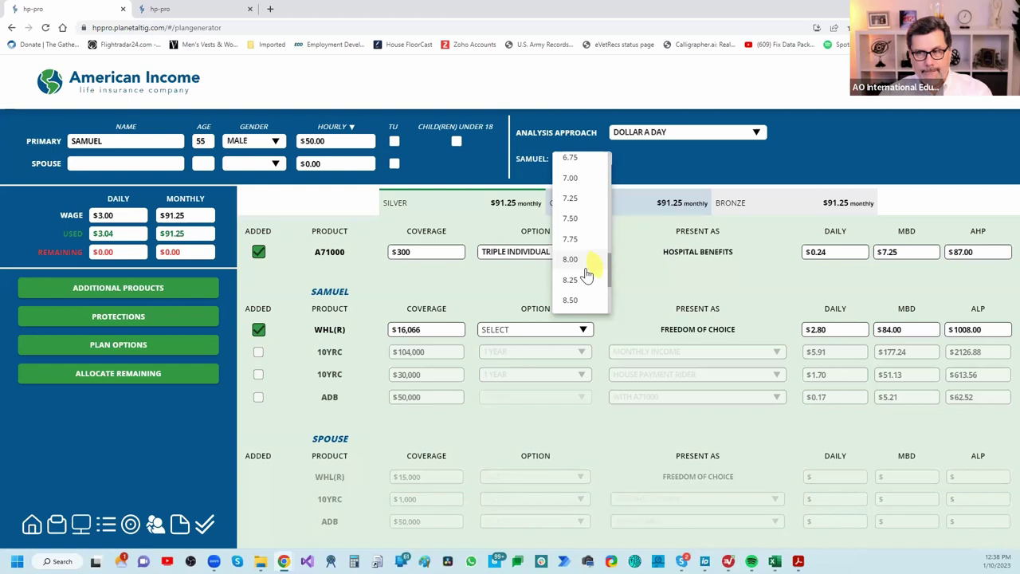
key("alt+Tab")
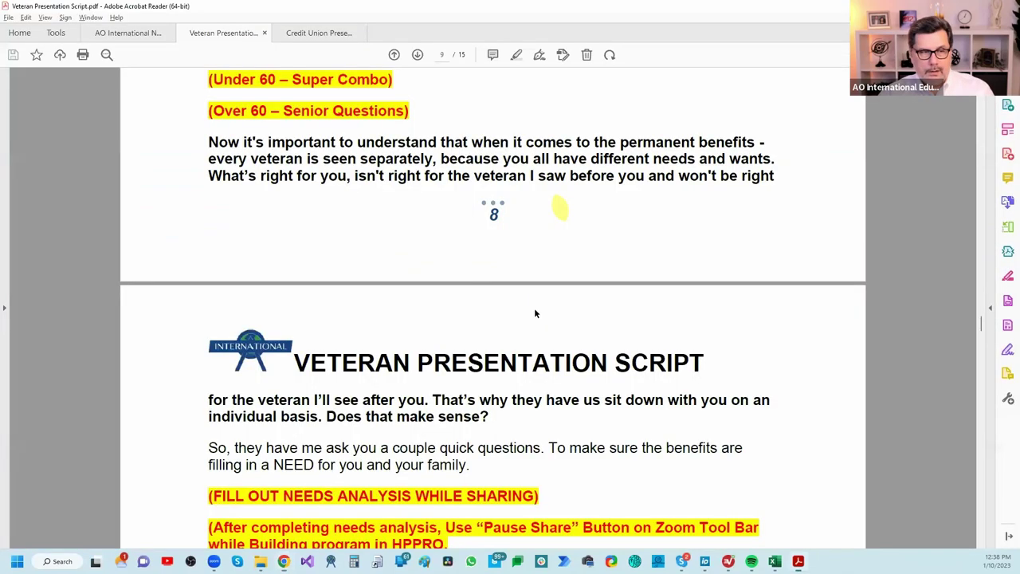
scroll(323, 159, "up", 3)
scroll(323, 163, "down", 5)
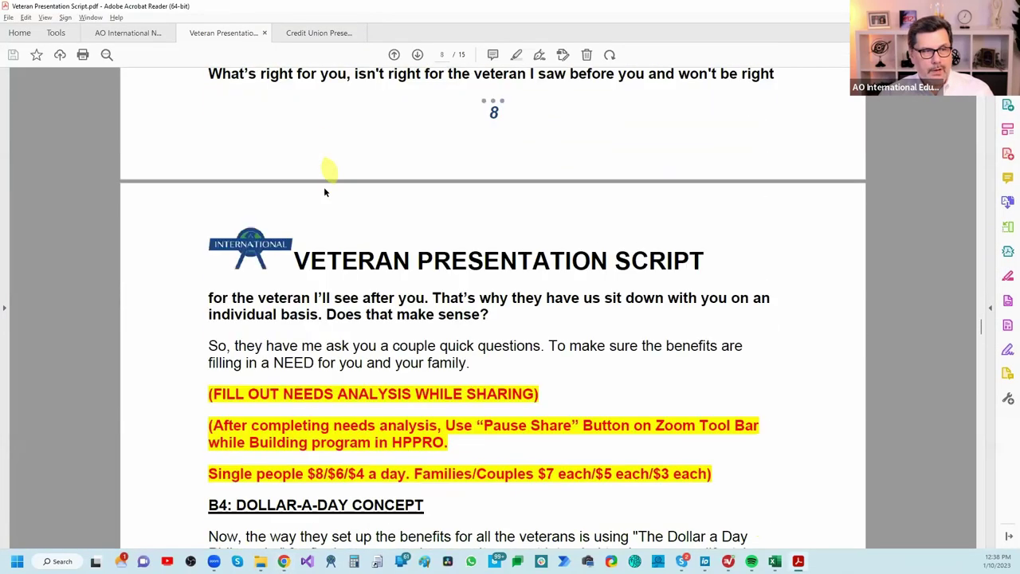
scroll(431, 358, "down", 1)
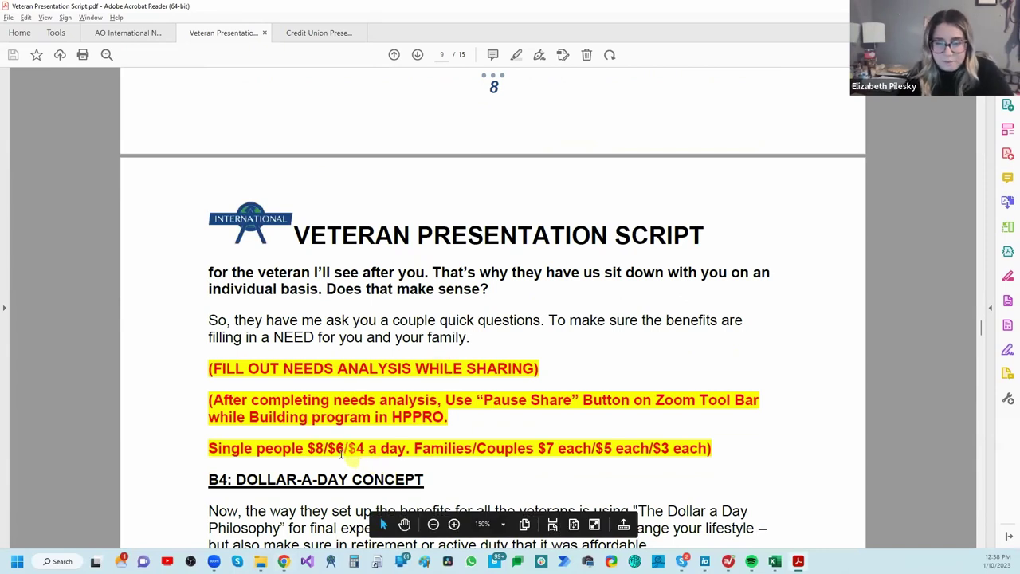
key("alt+Tab")
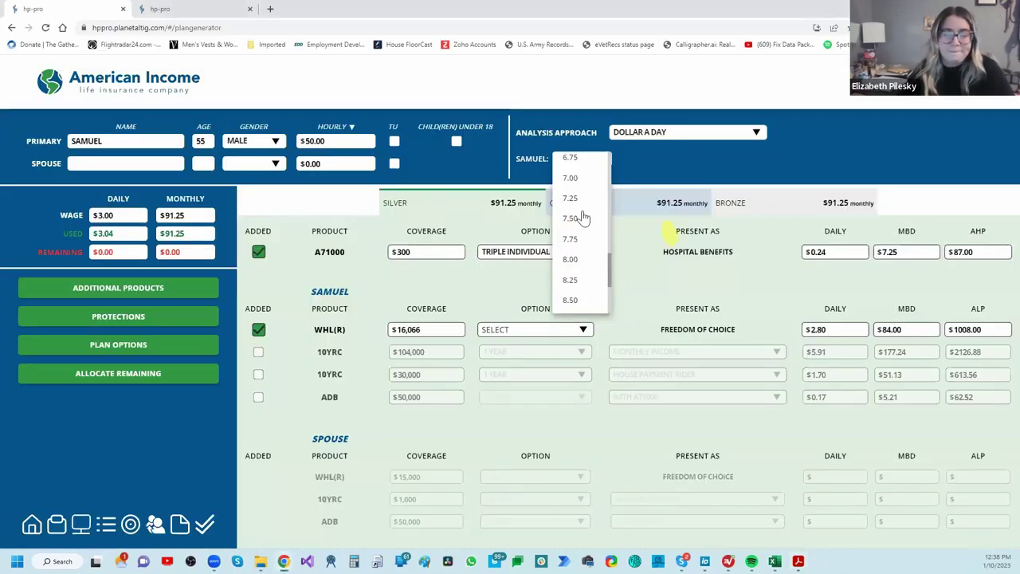
scroll(580, 214, "up", 4)
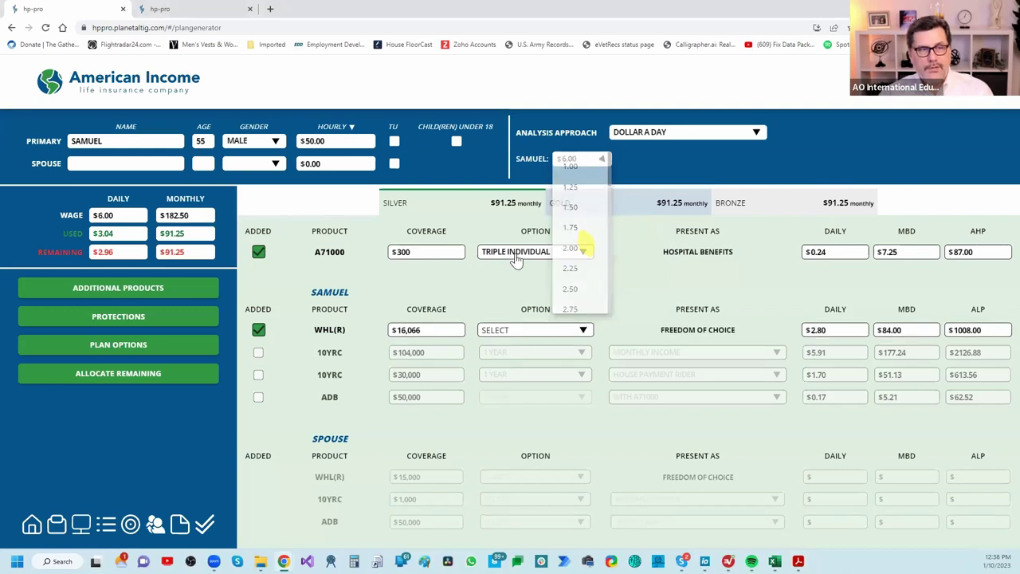
left_click(573, 256)
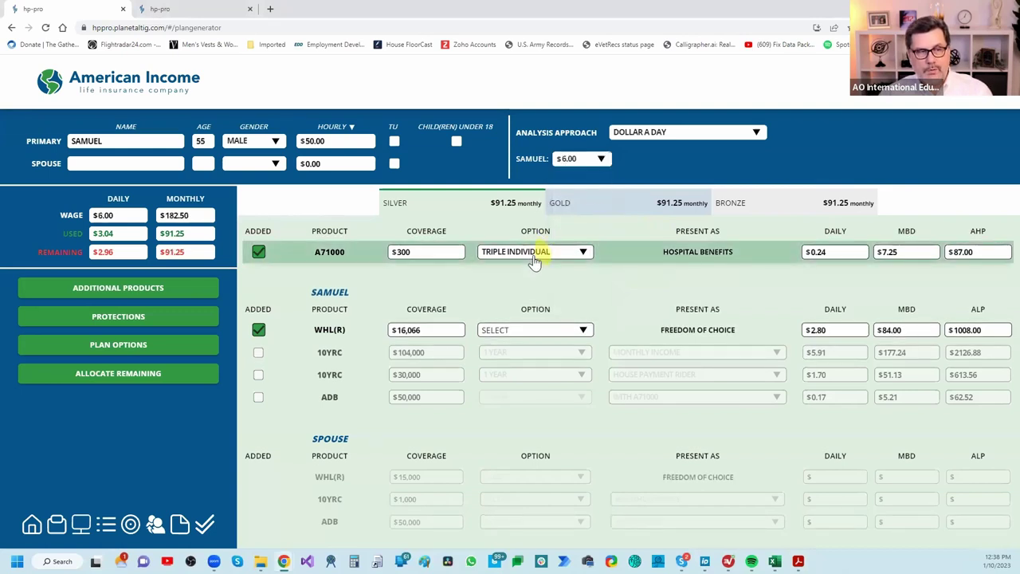
Allocate the Silver plan's remaining premium to the primary applicant's WHL(R) product
left_click(145, 375)
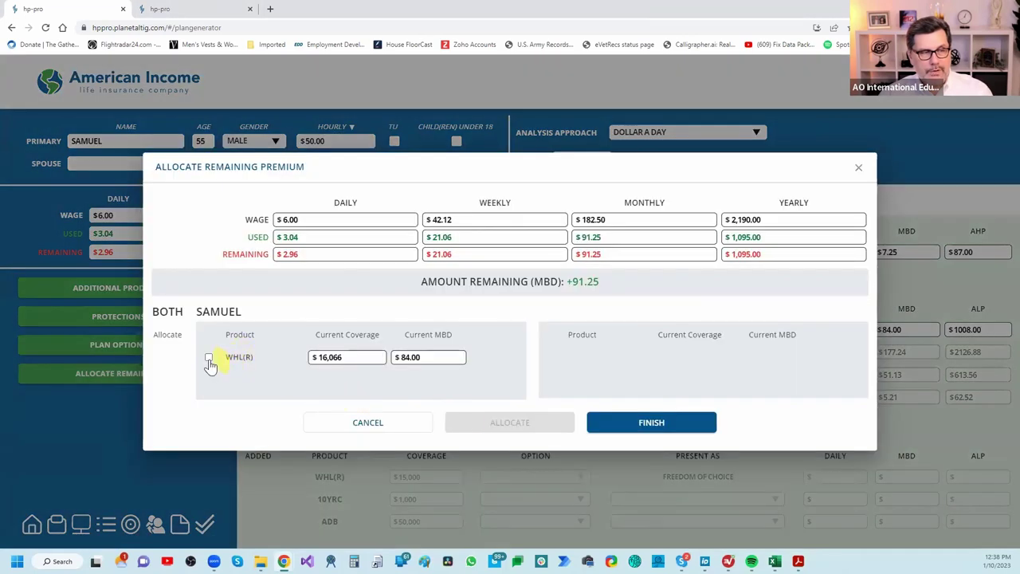
left_click(208, 358)
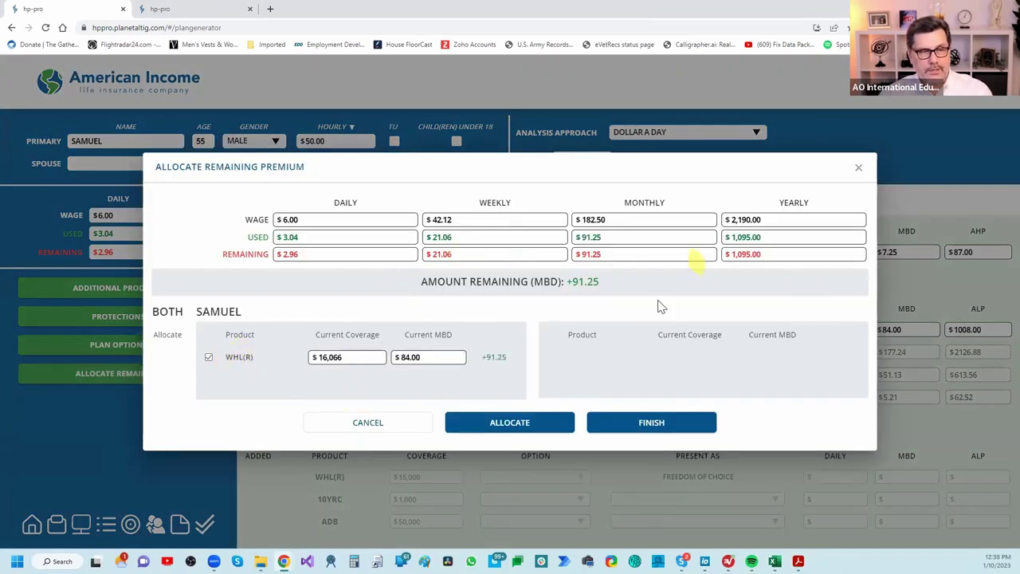
left_click(501, 423)
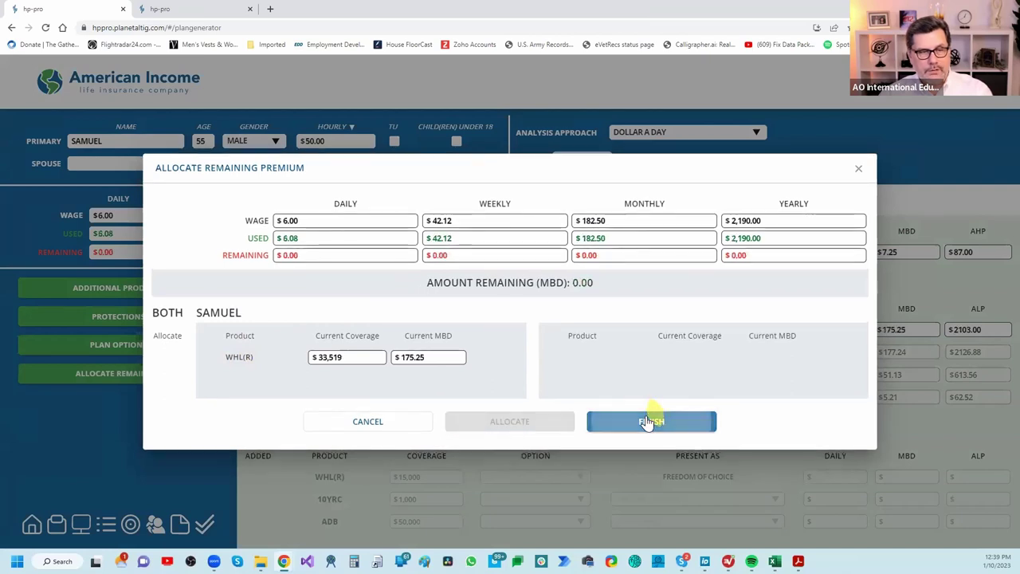
left_click(650, 422)
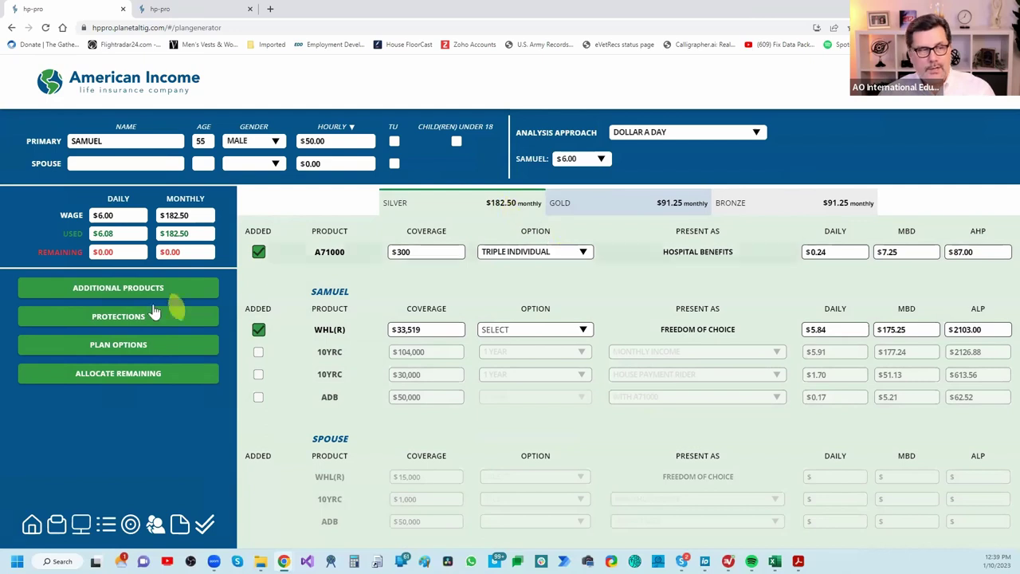
Set the Gold plan's daily amount to $10.00 and its A71000 hospital benefits to Quintuple Individual
left_click(599, 209)
left_click(603, 161)
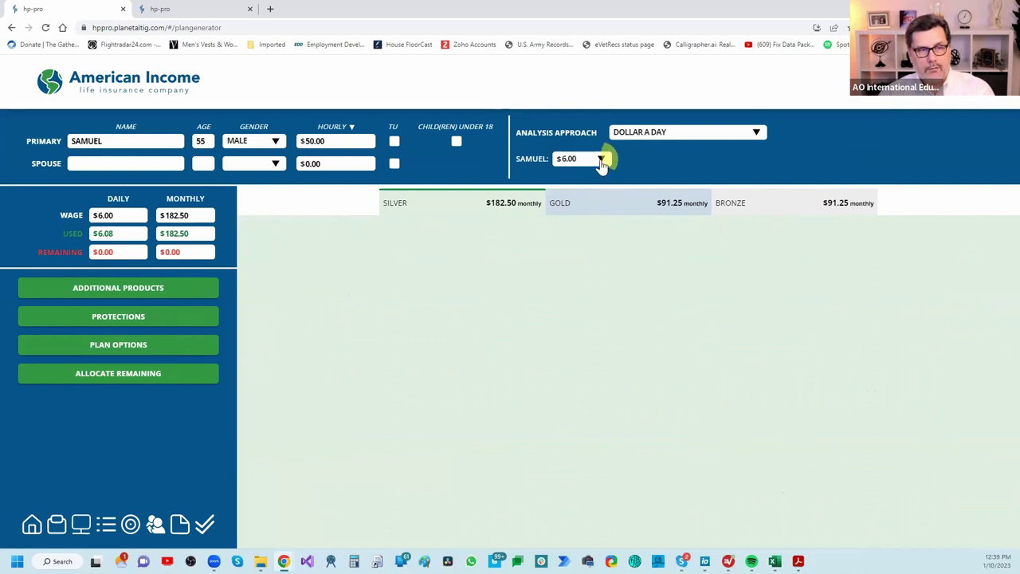
left_click(602, 161)
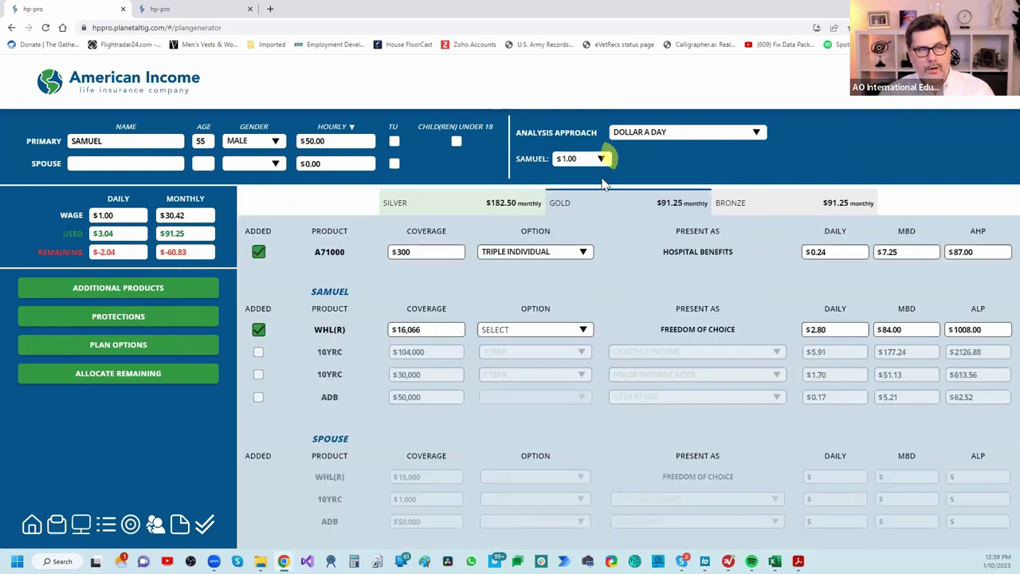
left_click(603, 160)
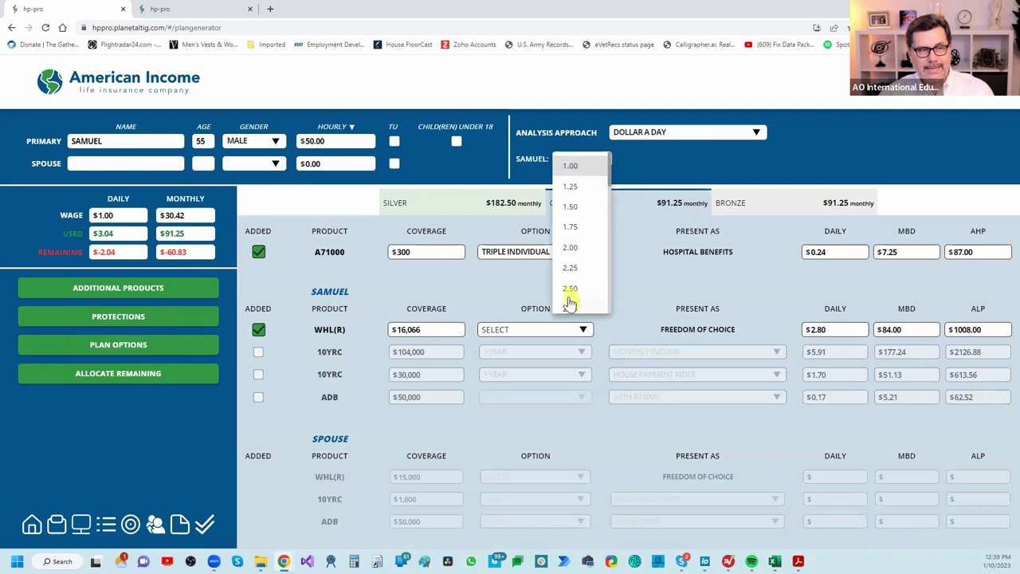
scroll(575, 296, "down", 10)
left_click(582, 298)
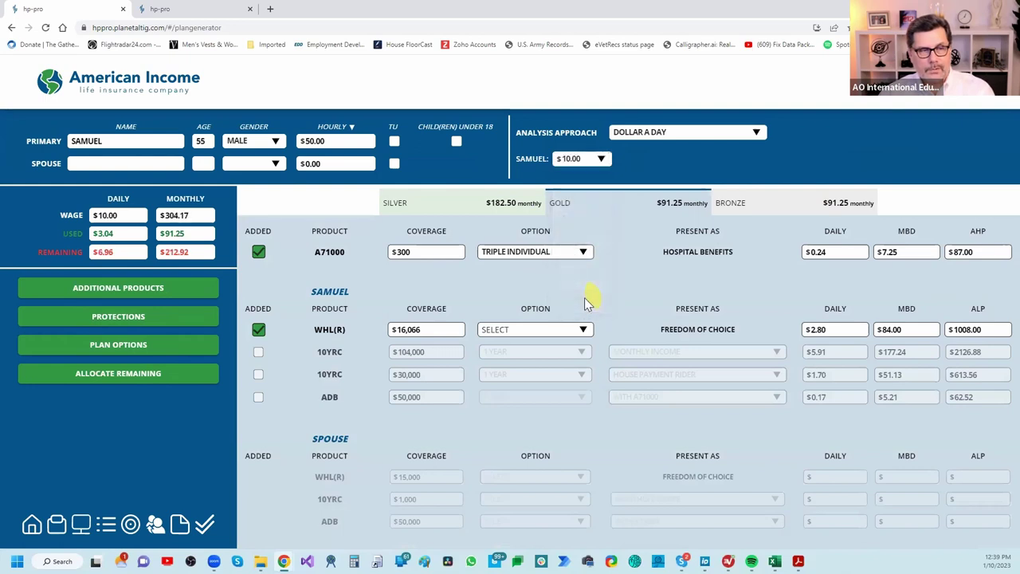
left_click(553, 254)
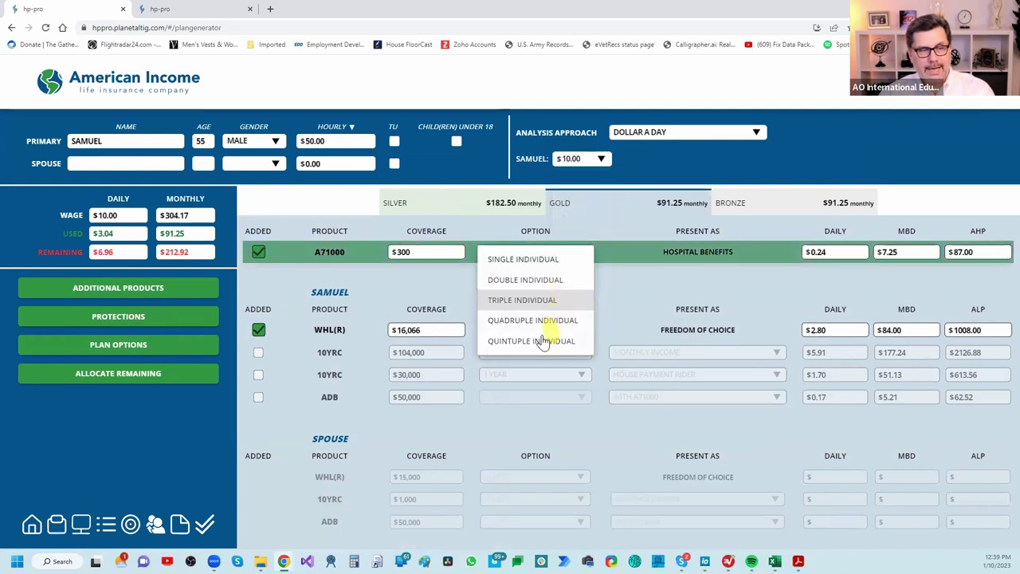
left_click(546, 341)
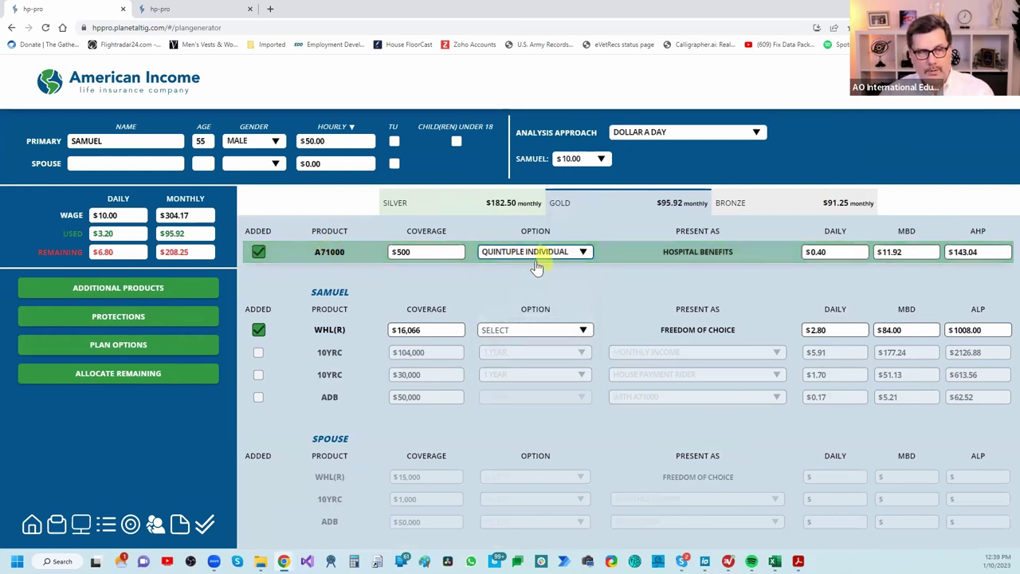
Allocate all of the Gold plan's remaining premium to the primary applicant's WHL(R) product
left_click(155, 378)
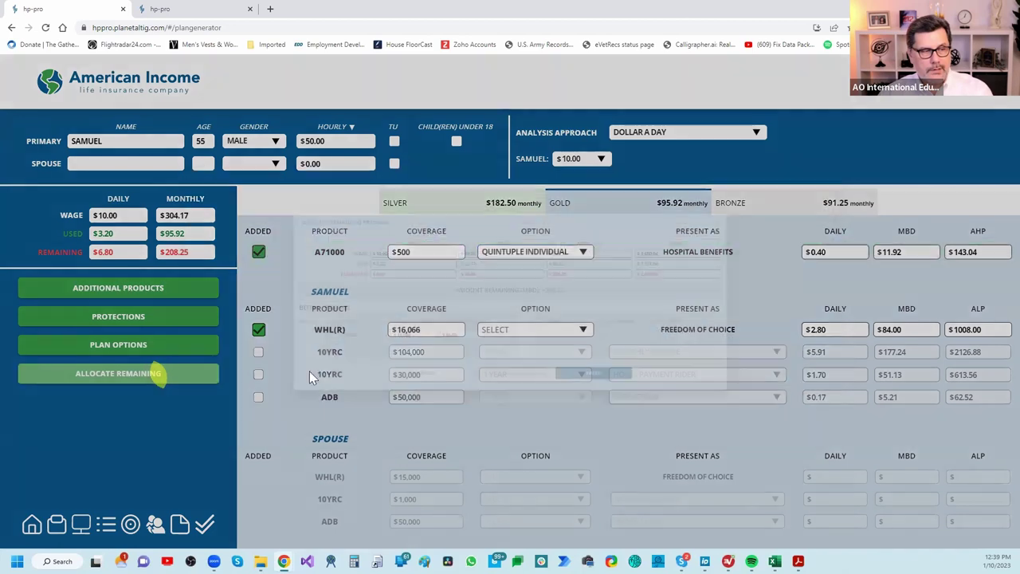
left_click(209, 358)
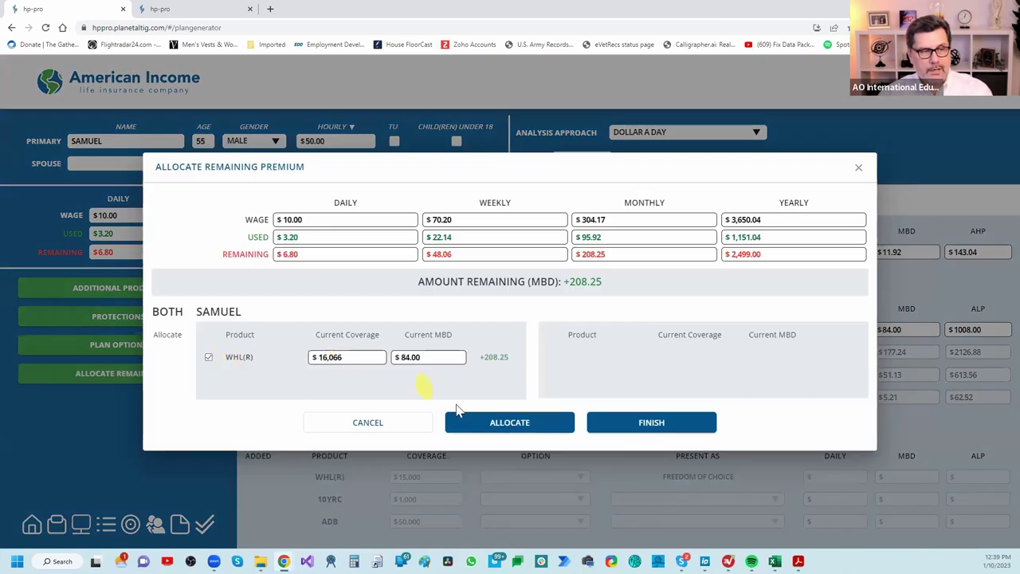
left_click(499, 424)
left_click(643, 424)
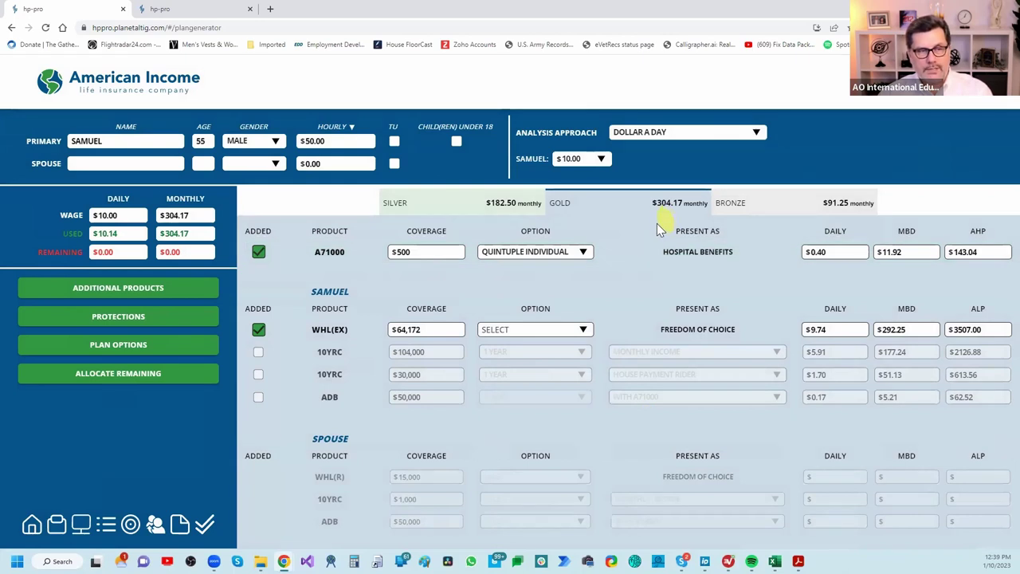
Set the Bronze plan's A71000 hospital benefits to Double Individual and allocate its remaining premium to the WHL(R) product
left_click(765, 208)
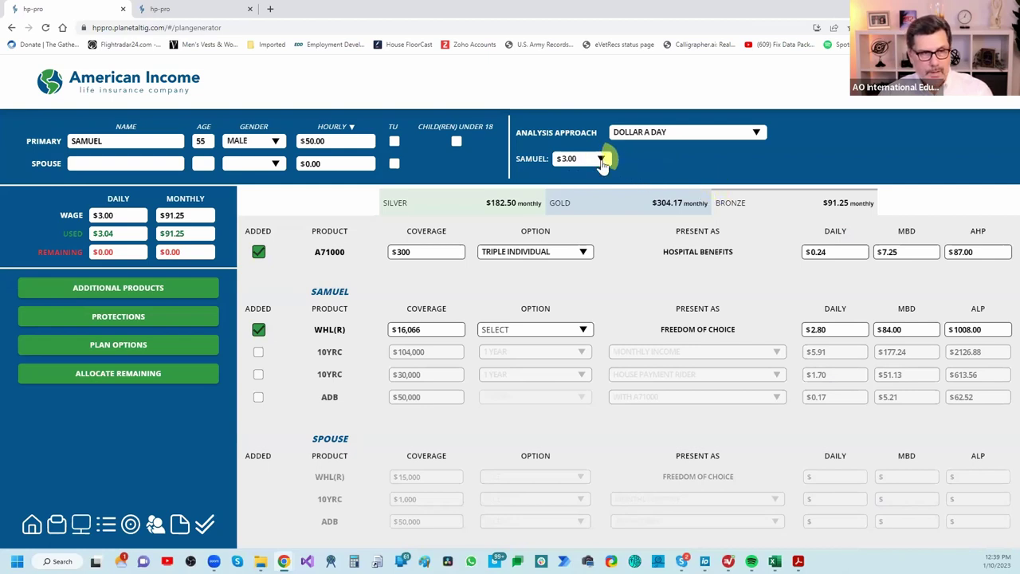
left_click(545, 252)
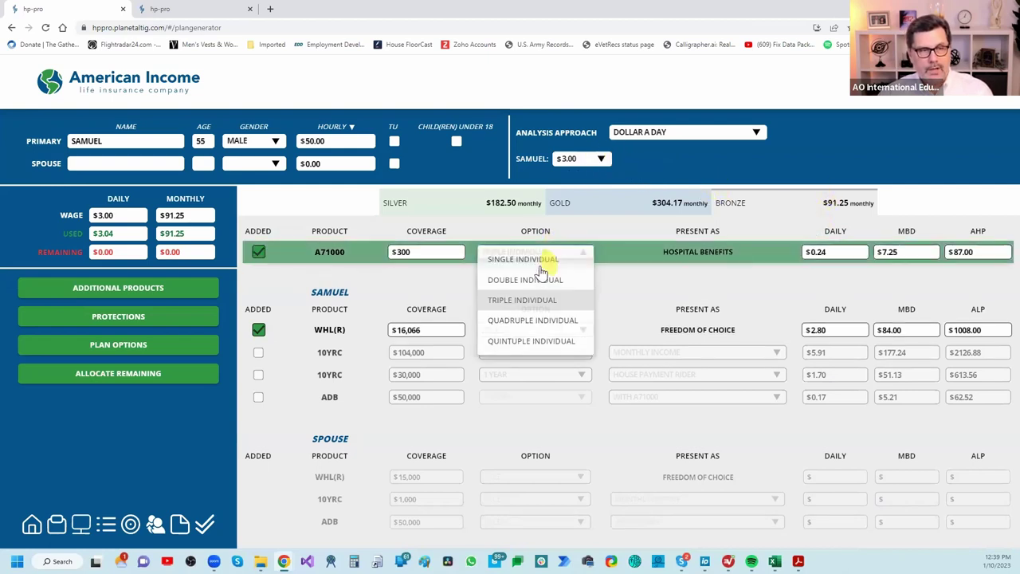
left_click(532, 280)
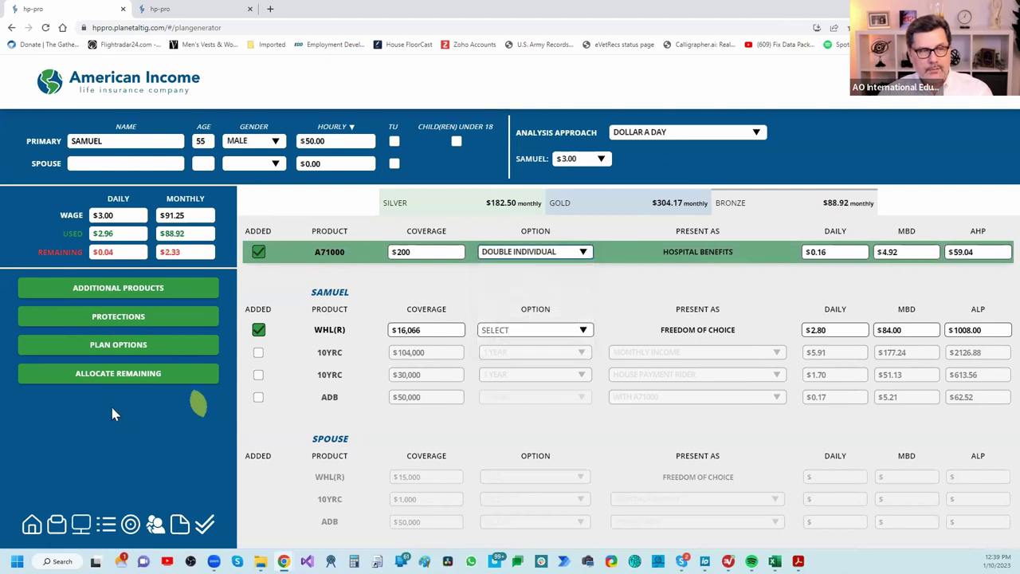
left_click(120, 374)
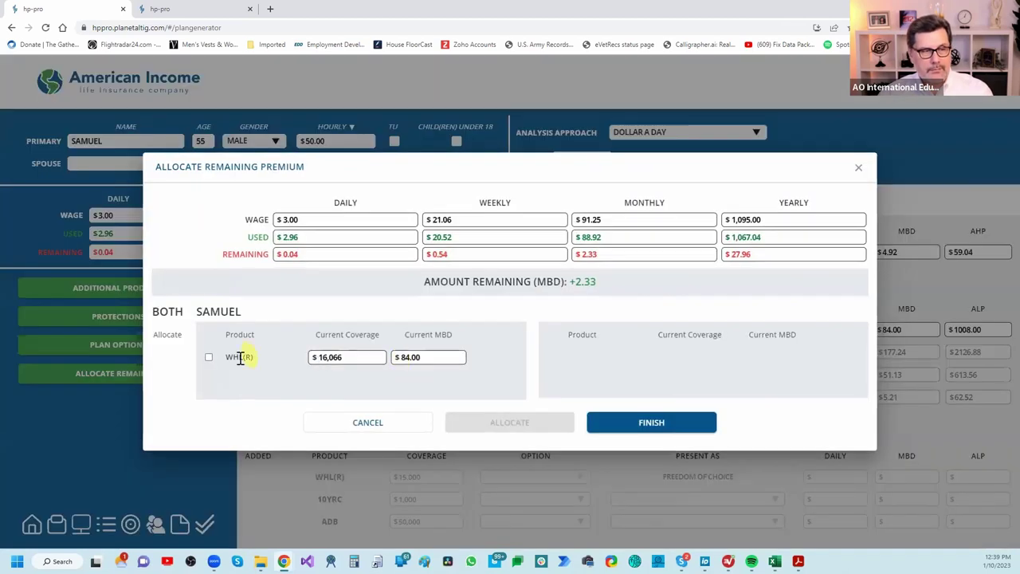
left_click(498, 414)
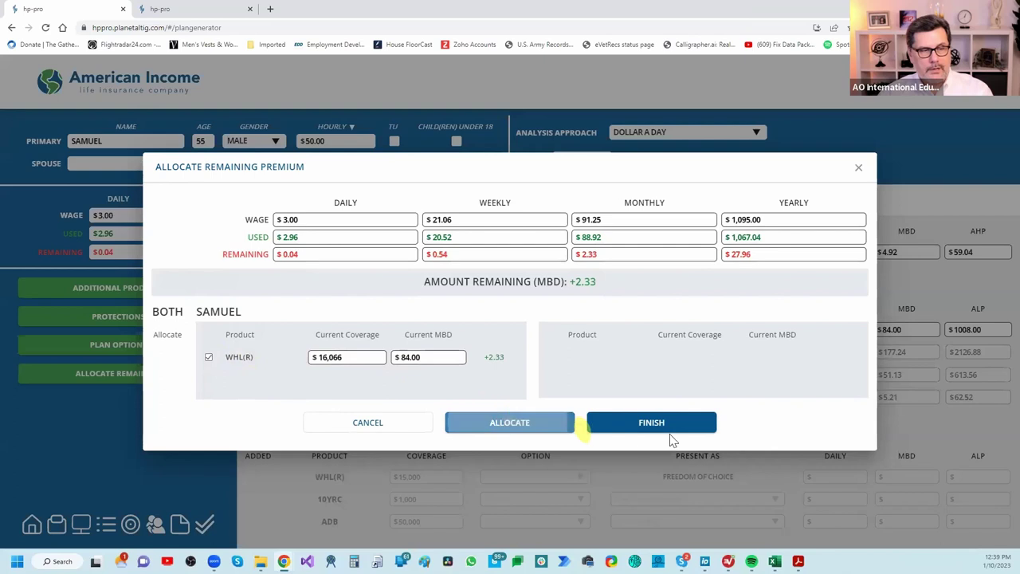
left_click(685, 425)
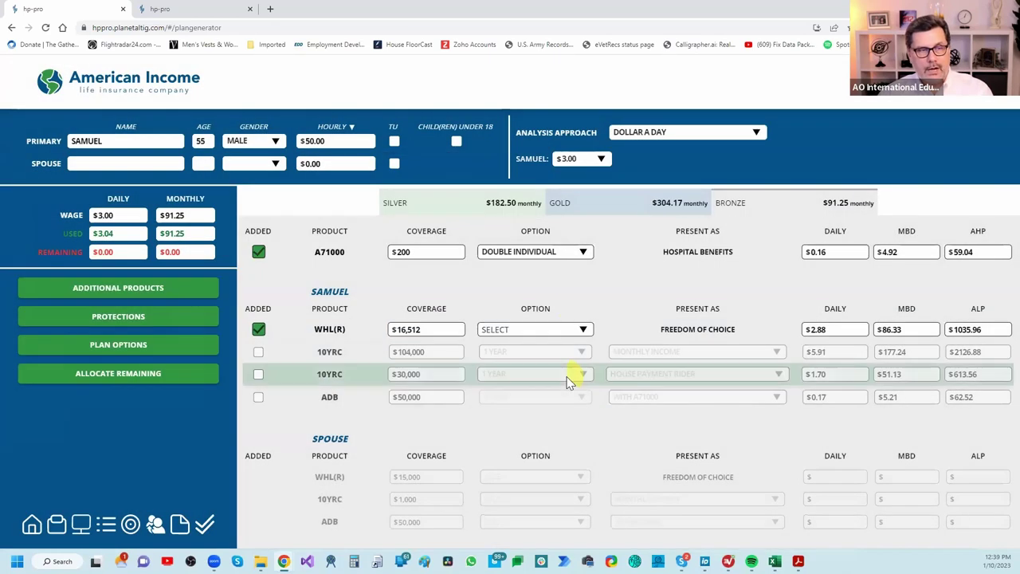
Switch to the Silver plan and read the script's Dollar-a-Day Concept section in Acrobat Reader before going back to the plan generator
left_click(463, 208)
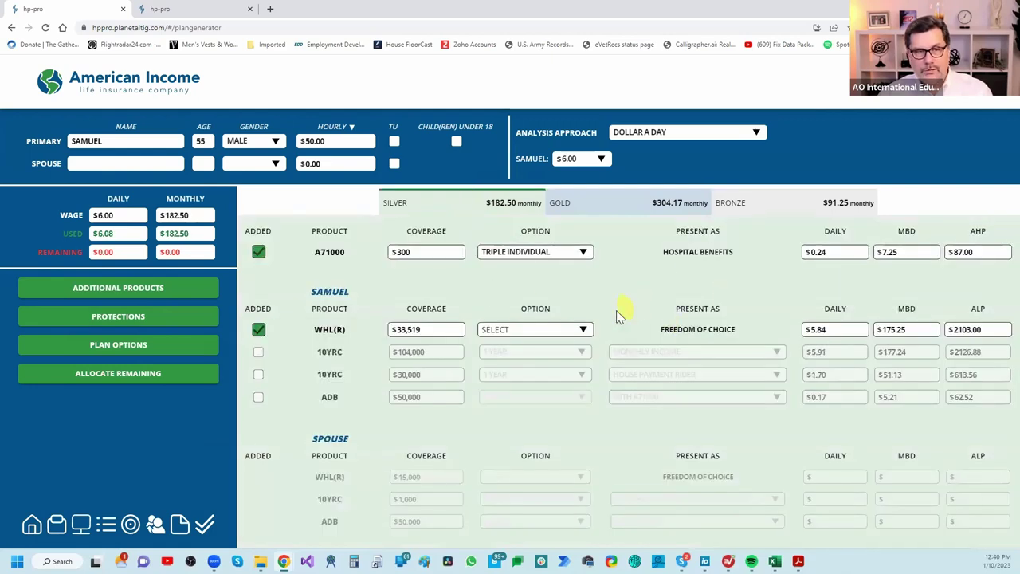
key("alt+Tab")
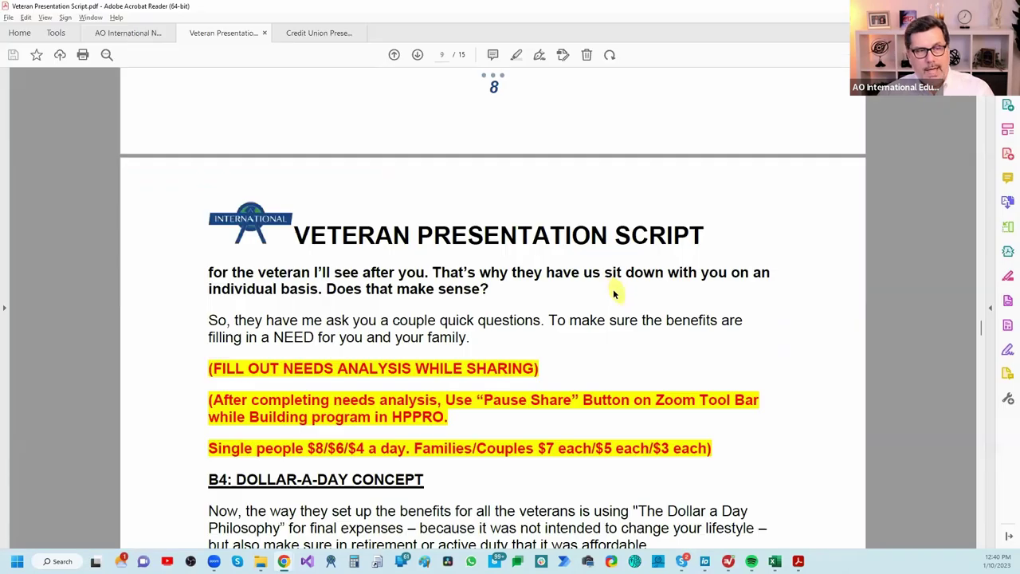
scroll(606, 315, "down", 3)
scroll(601, 317, "down", 1)
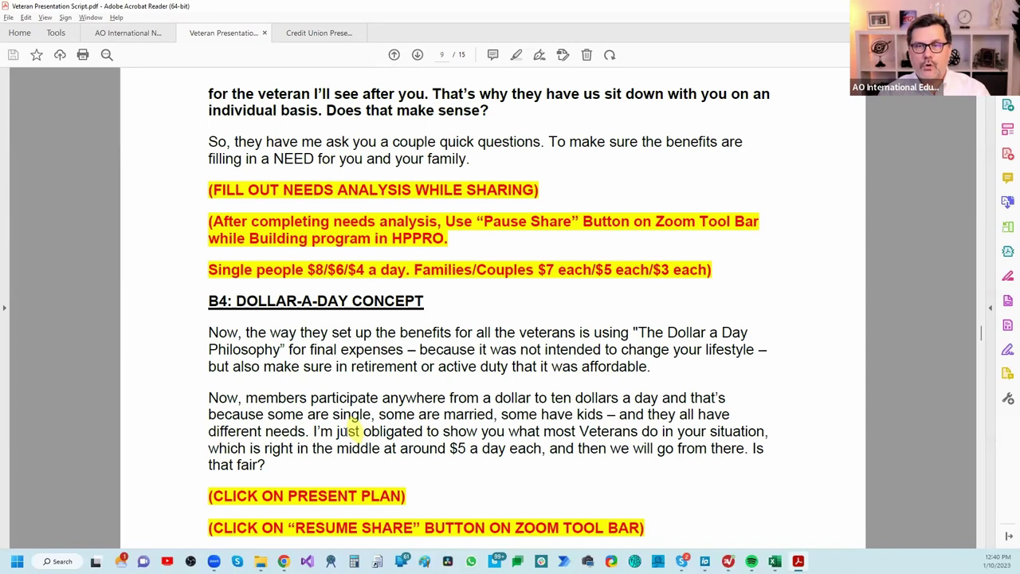
key("alt+Tab")
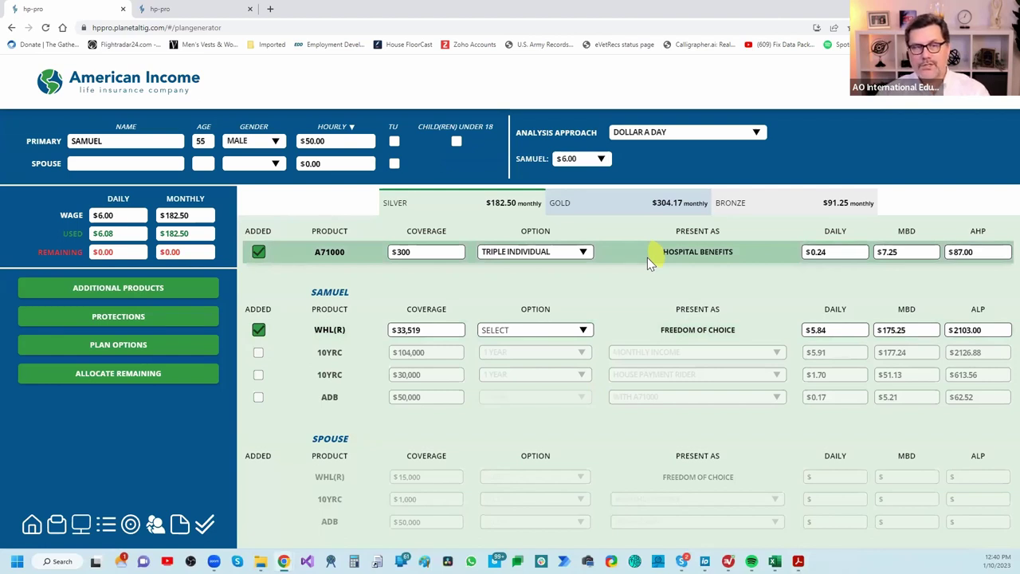
Present the Silver plan as a benefits summary and read the script's Final Expense Protection section in Acrobat Reader
left_click(475, 206)
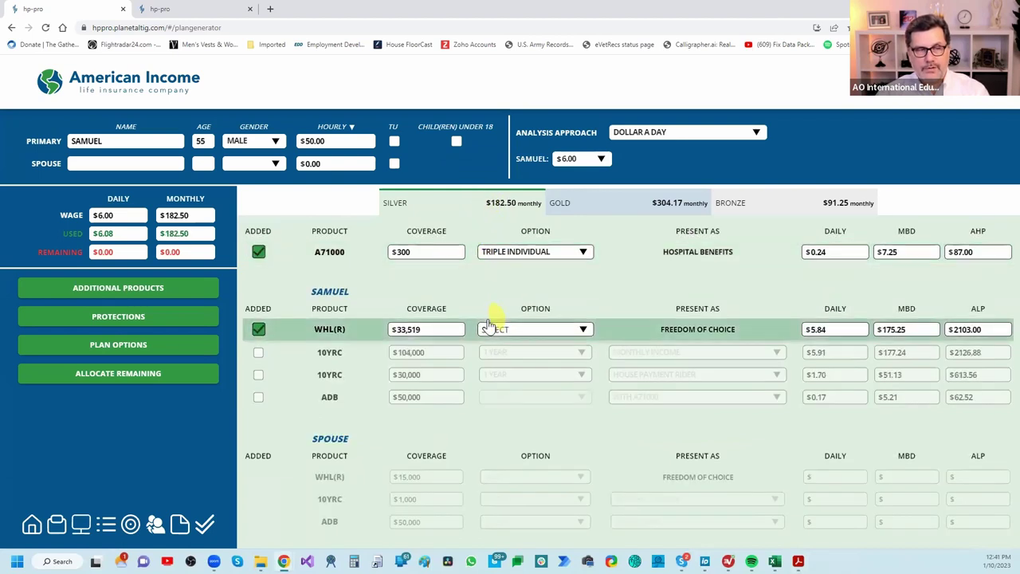
left_click(81, 524)
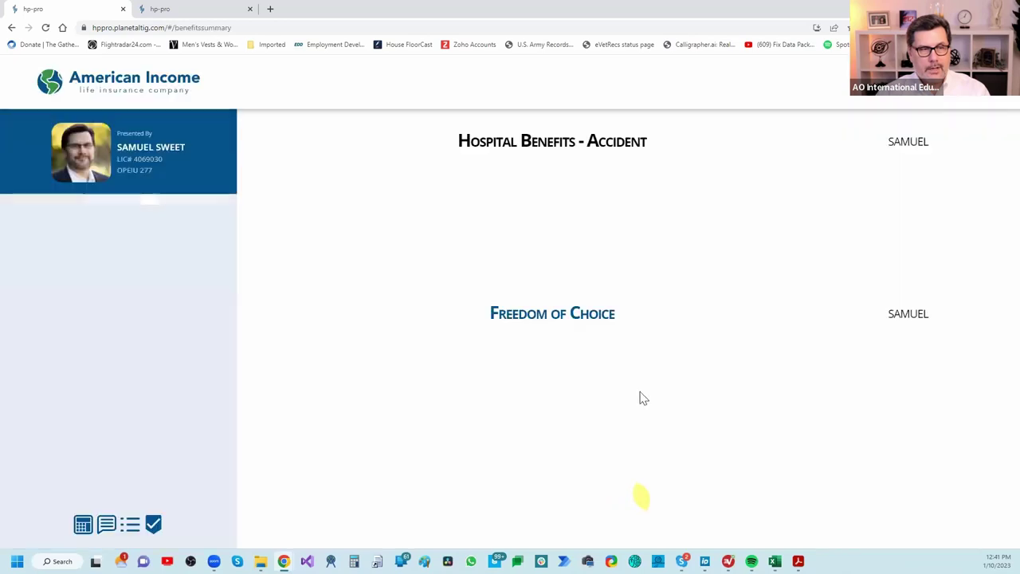
key("alt+Tab")
scroll(359, 393, "down", 2)
scroll(360, 394, "down", 2)
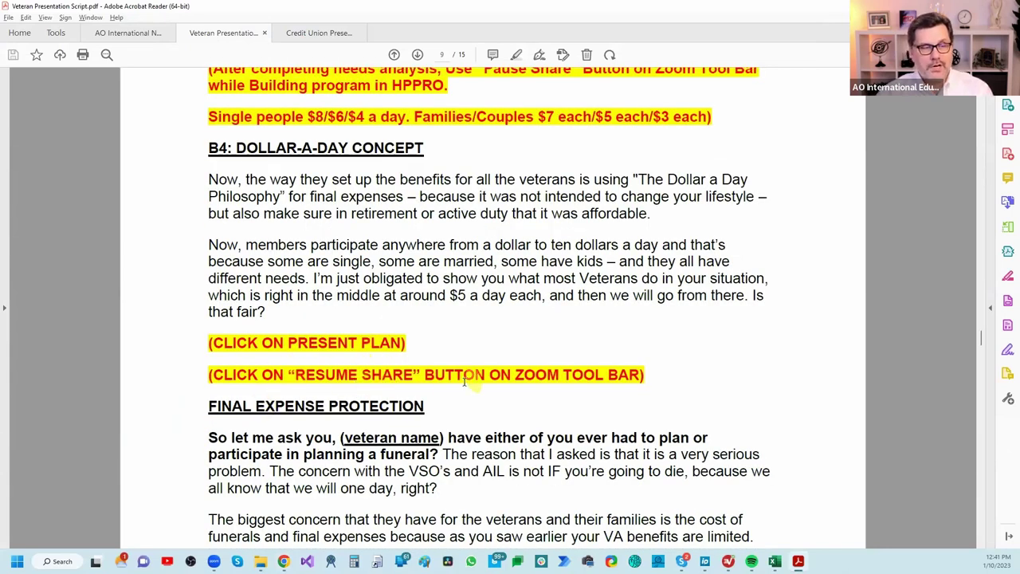
scroll(283, 339, "down", 2)
scroll(273, 334, "down", 1)
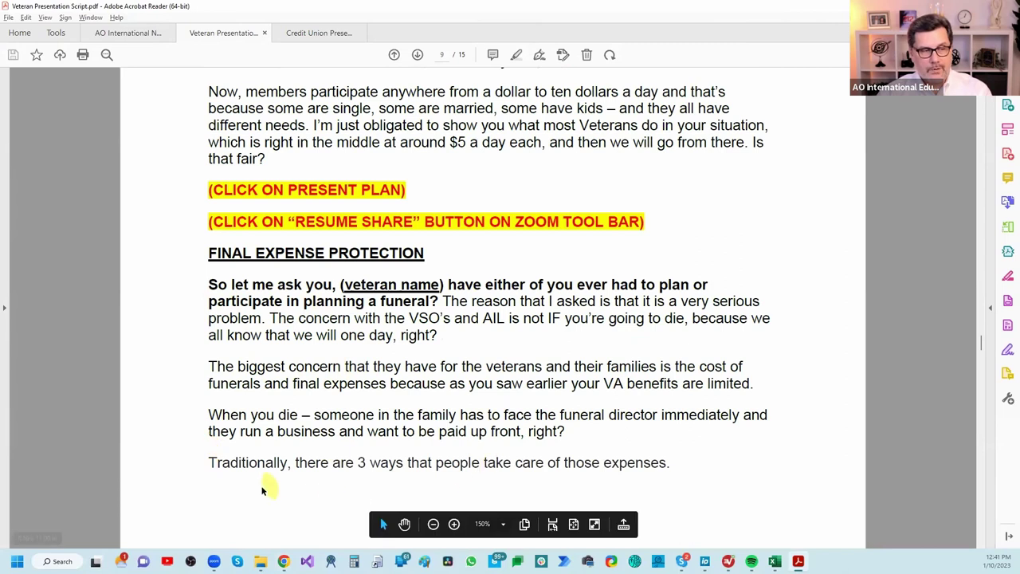
scroll(548, 431, "down", 3)
scroll(543, 383, "down", 4)
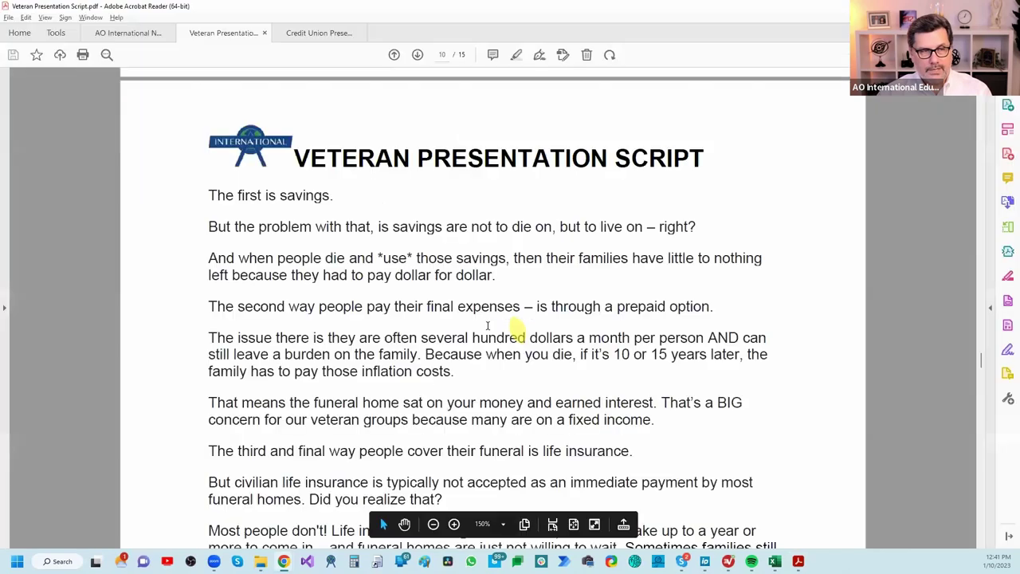
scroll(403, 383, "down", 4)
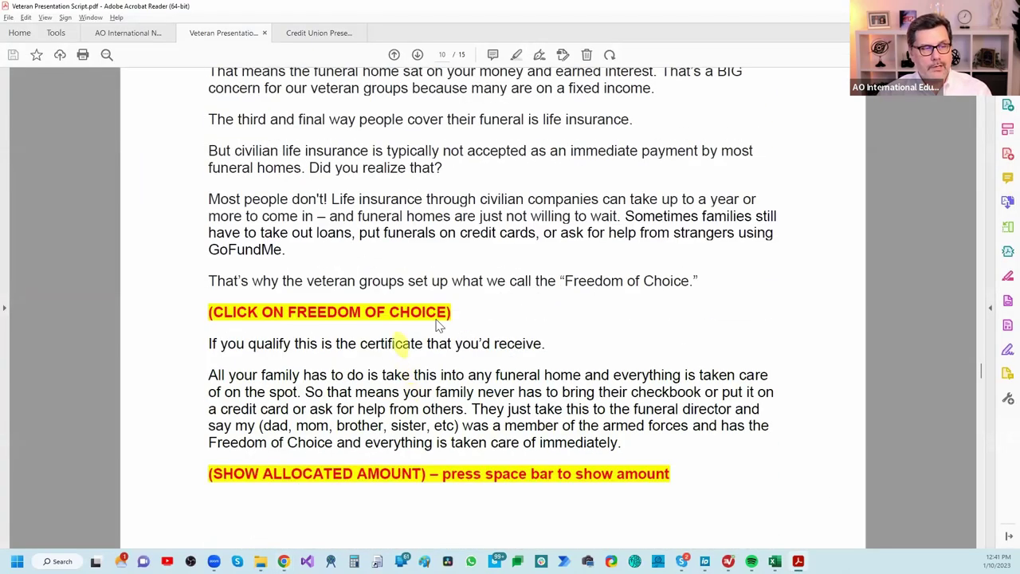
Return to the benefits summary in Chrome, open the Freedom of Choice certificate and look through it
key("alt+Tab")
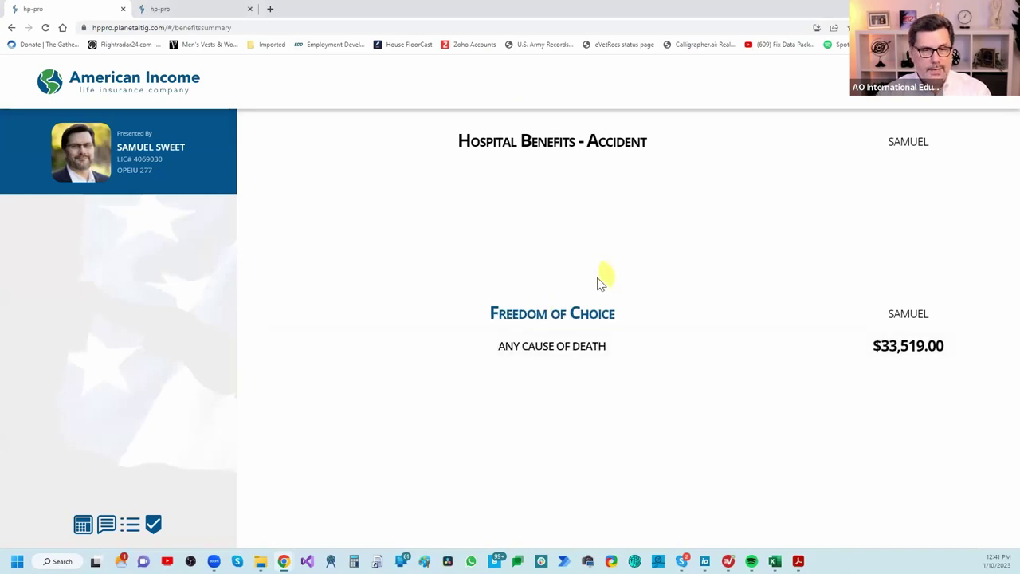
left_click(566, 319)
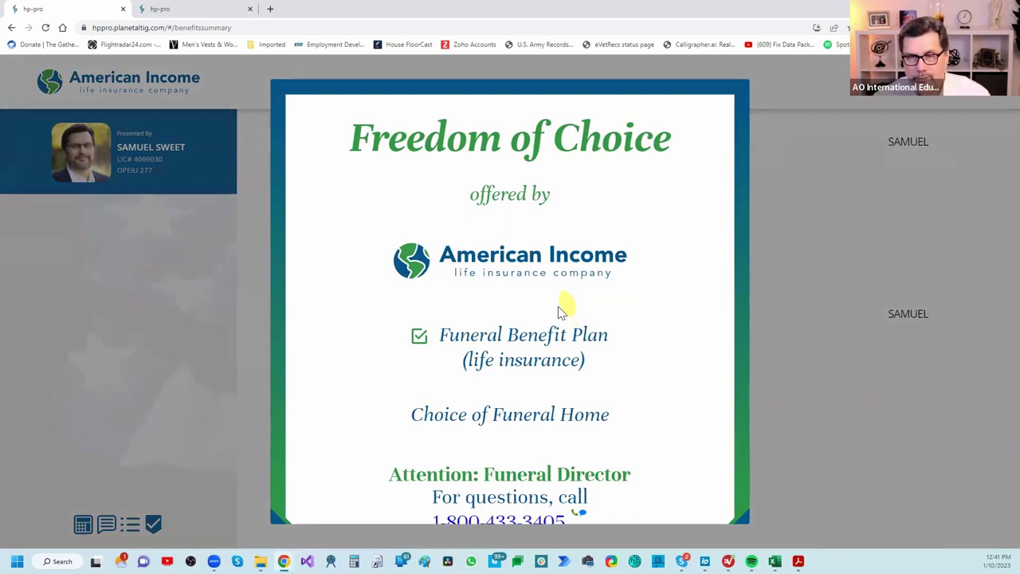
scroll(568, 310, "down", 2)
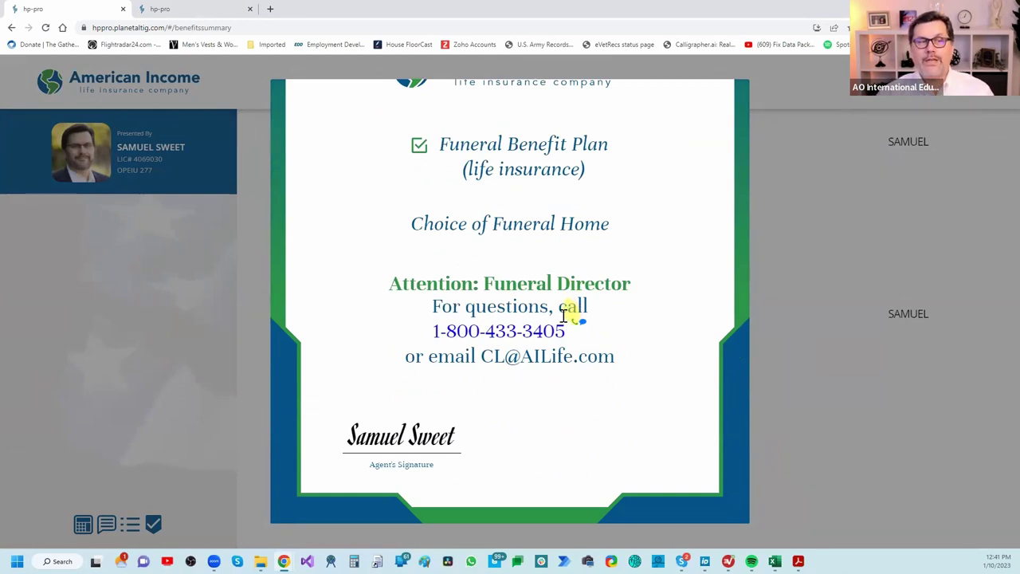
scroll(564, 315, "up", 2)
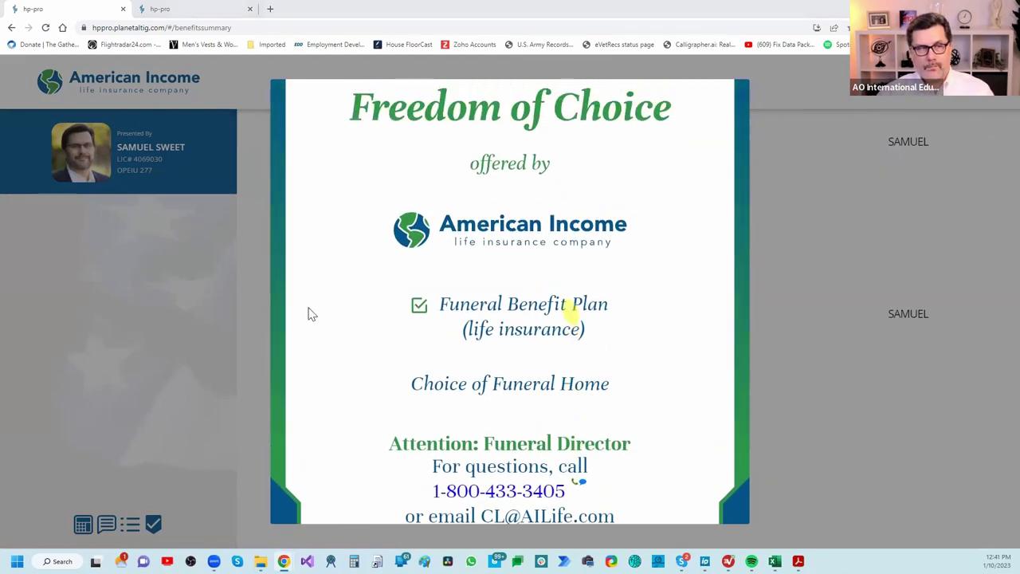
Read the script's passages on the Freedom of Choice certificate and the allocated amount in Acrobat Reader
key("alt+Tab")
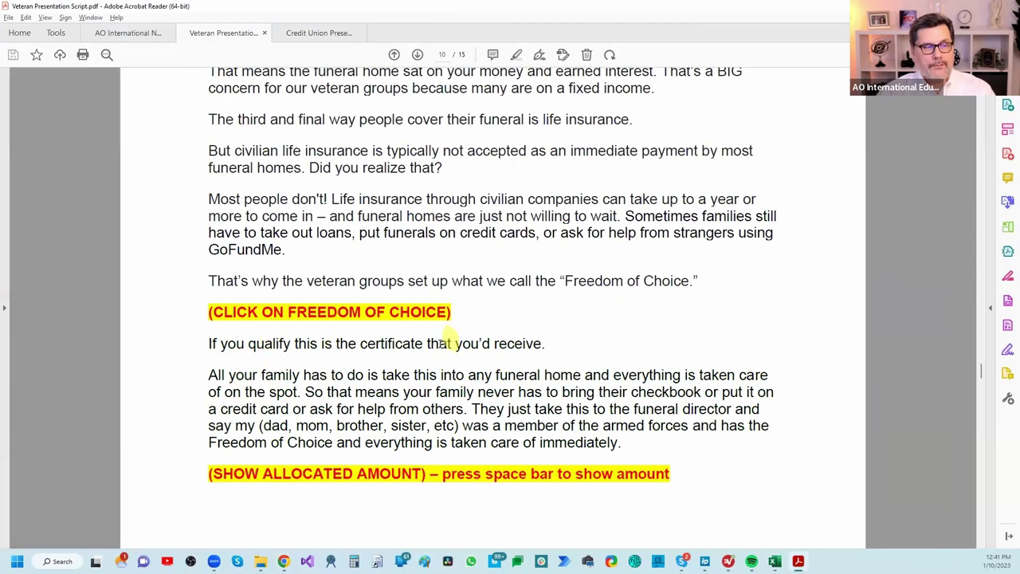
scroll(394, 359, "down", 1)
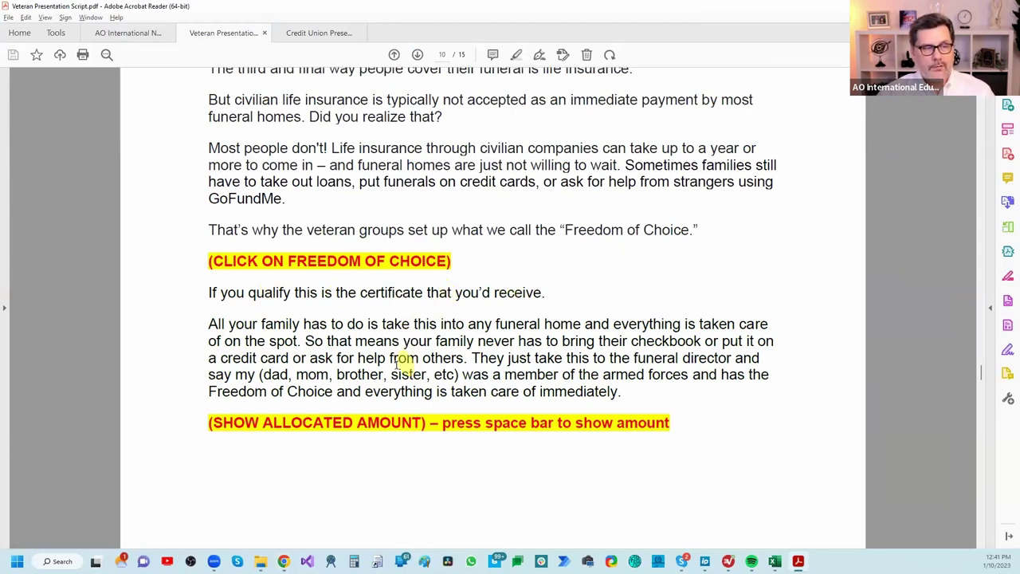
scroll(488, 346, "down", 2)
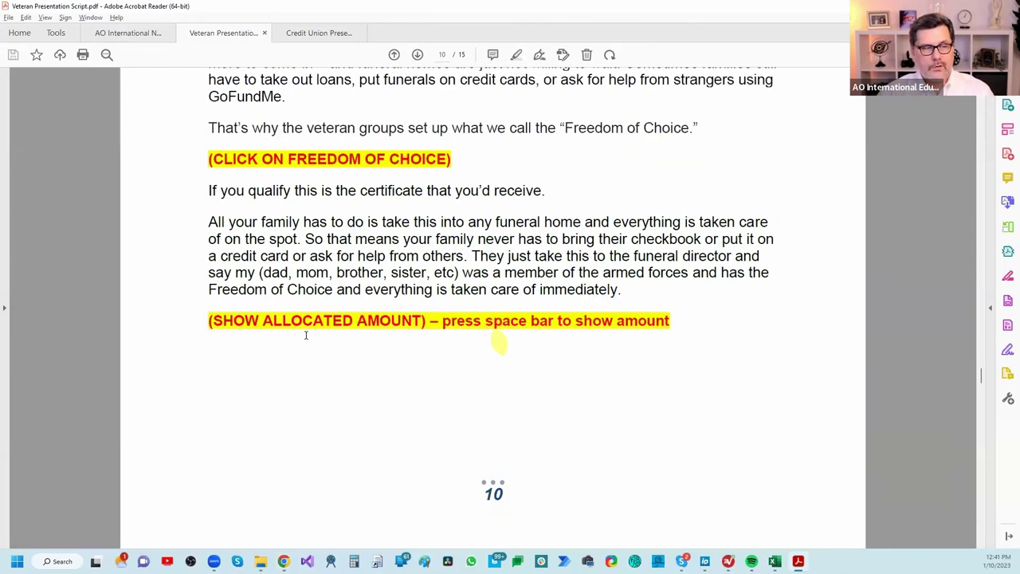
scroll(378, 333, "down", 5)
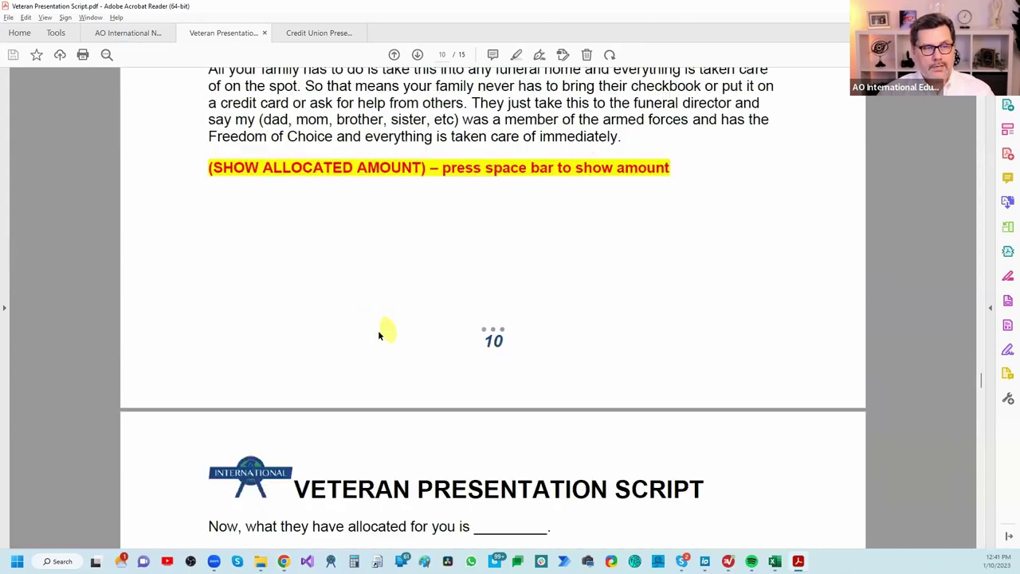
scroll(386, 330, "down", 4)
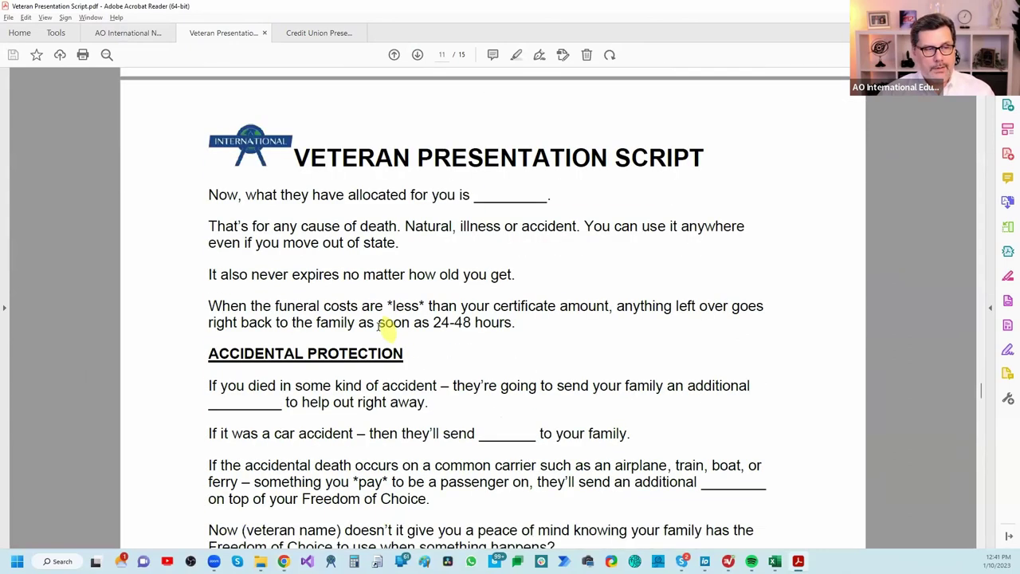
Close the Freedom of Choice certificate in Chrome, check the script's allocation line and reveal the Any Cause of Death amount
key("alt+Tab")
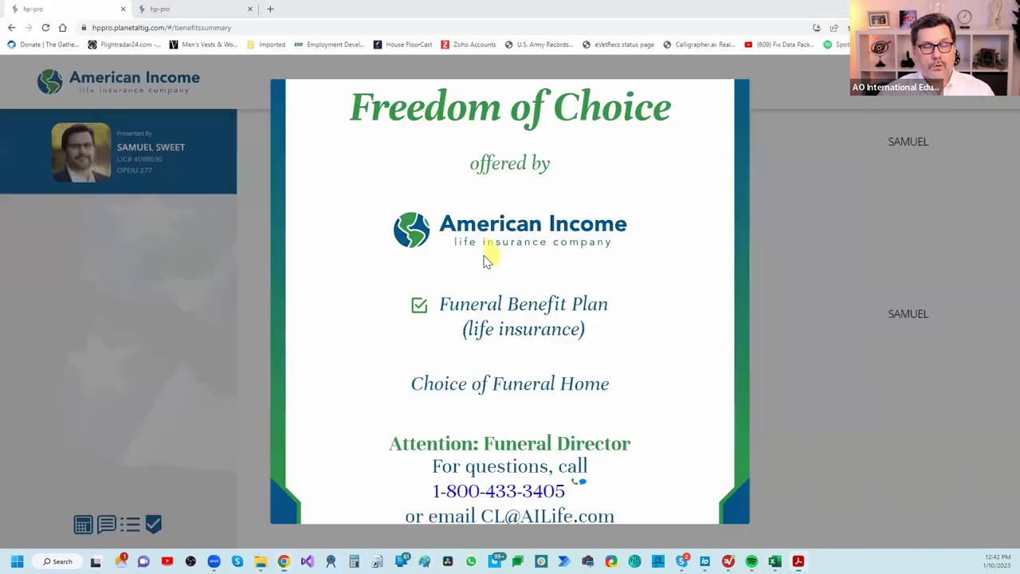
left_click(781, 205)
key("alt+Tab")
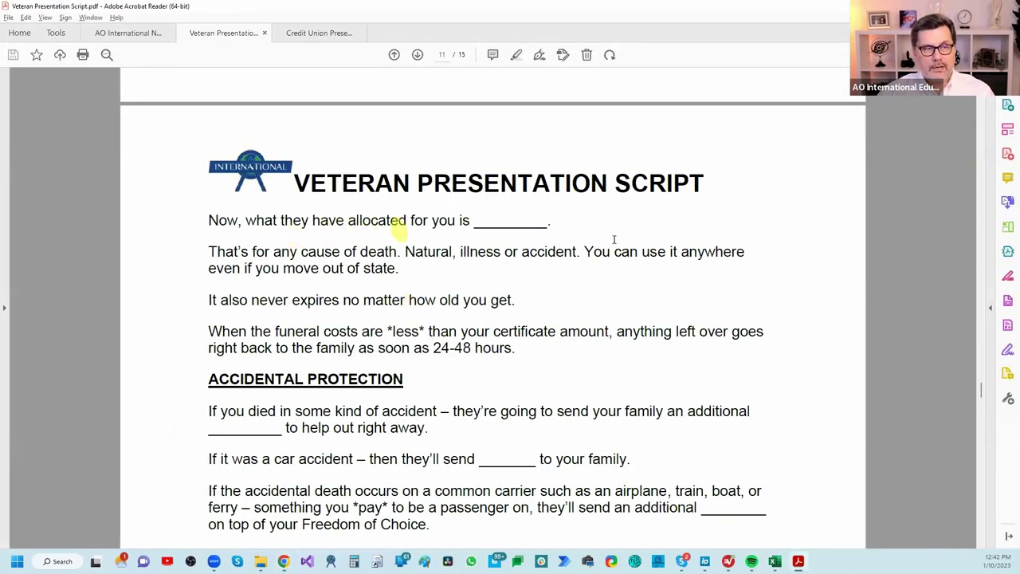
key("alt+Tab")
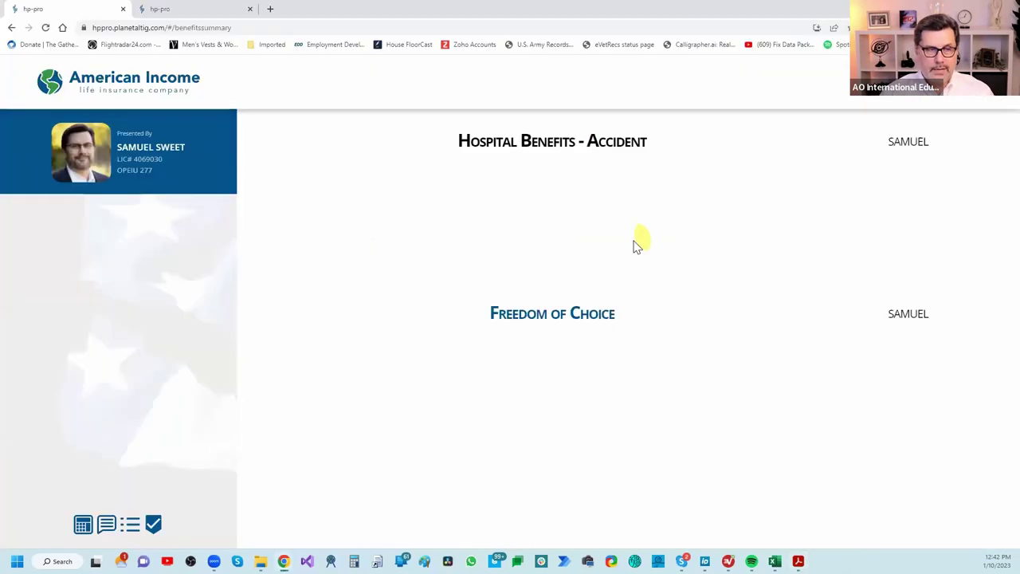
left_click(638, 245)
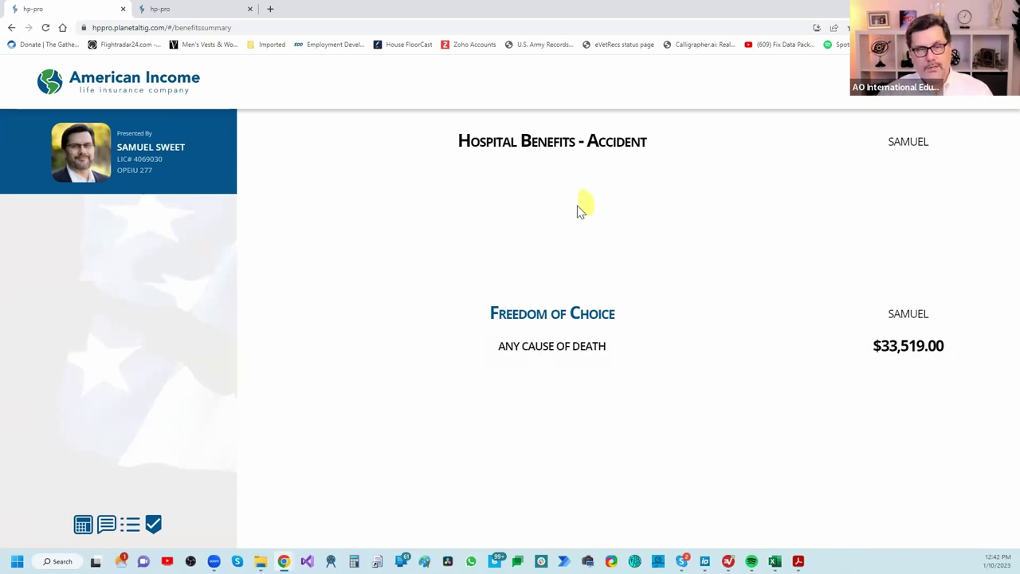
Reveal the accident, auto accident and common carrier amounts on the benefits summary and read the script's Accidental Protection section
key("alt+Tab")
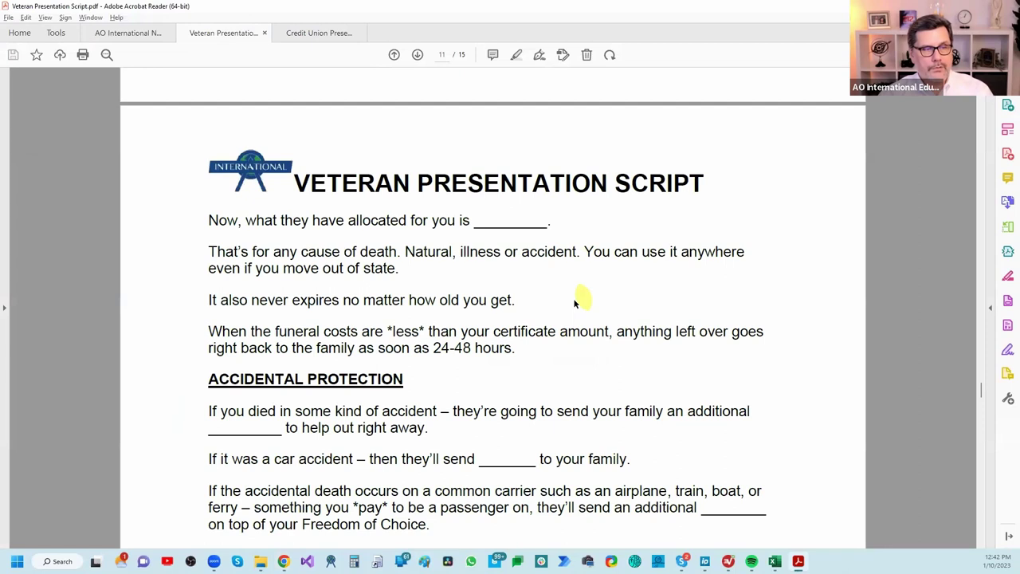
key("alt+Tab")
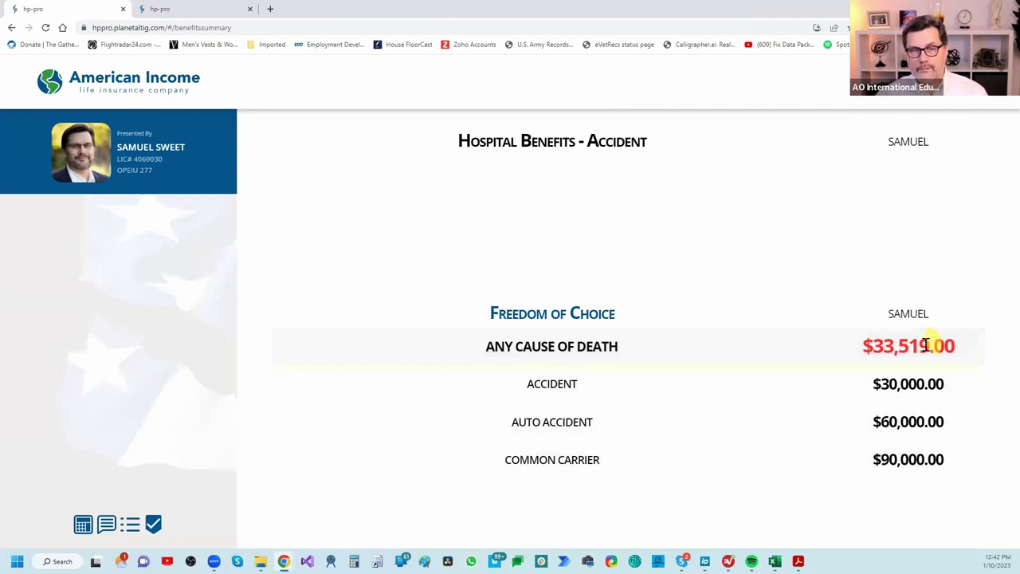
key("alt+Tab")
scroll(519, 387, "down", 3)
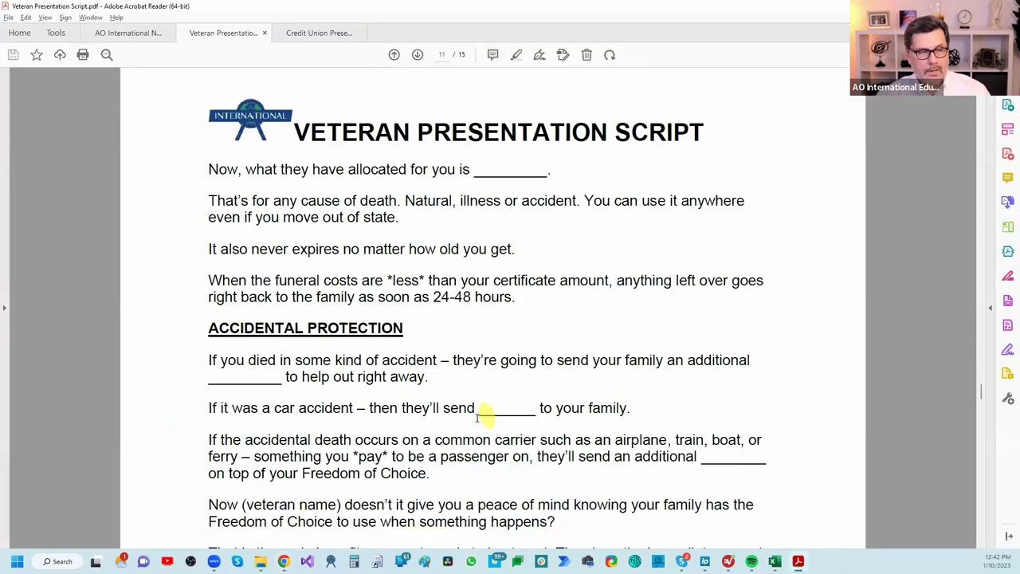
scroll(287, 374, "down", 2)
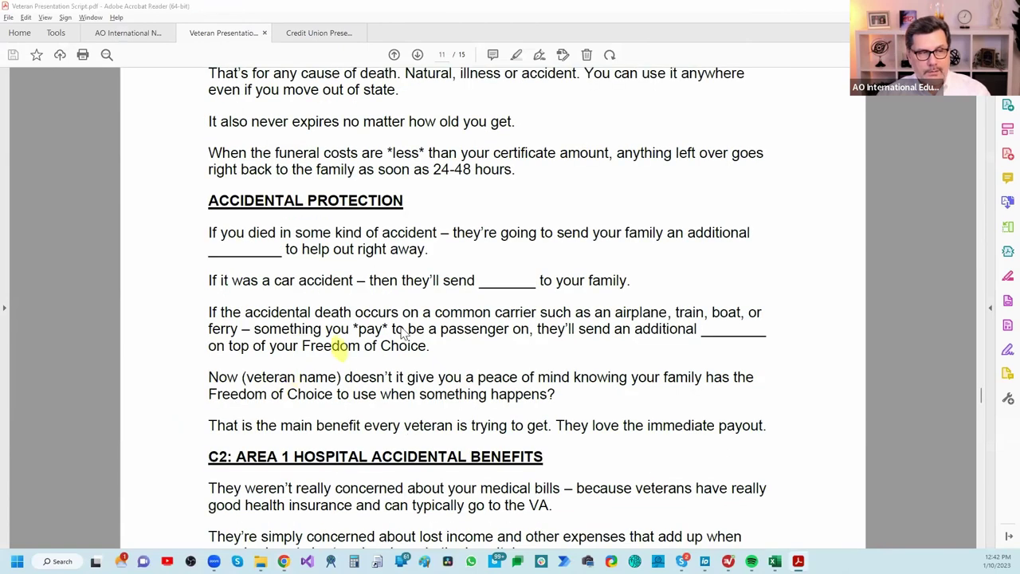
Reveal the Emergency Room Benefit on the benefits summary and read the script's Area 1 Hospital Accidental Benefits section
key("alt+Tab")
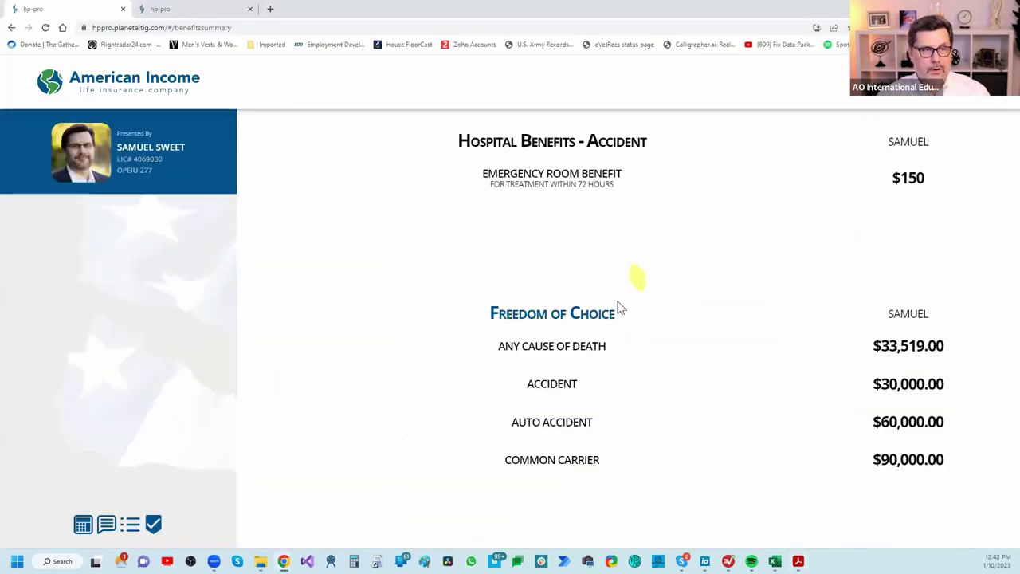
key("alt+Tab")
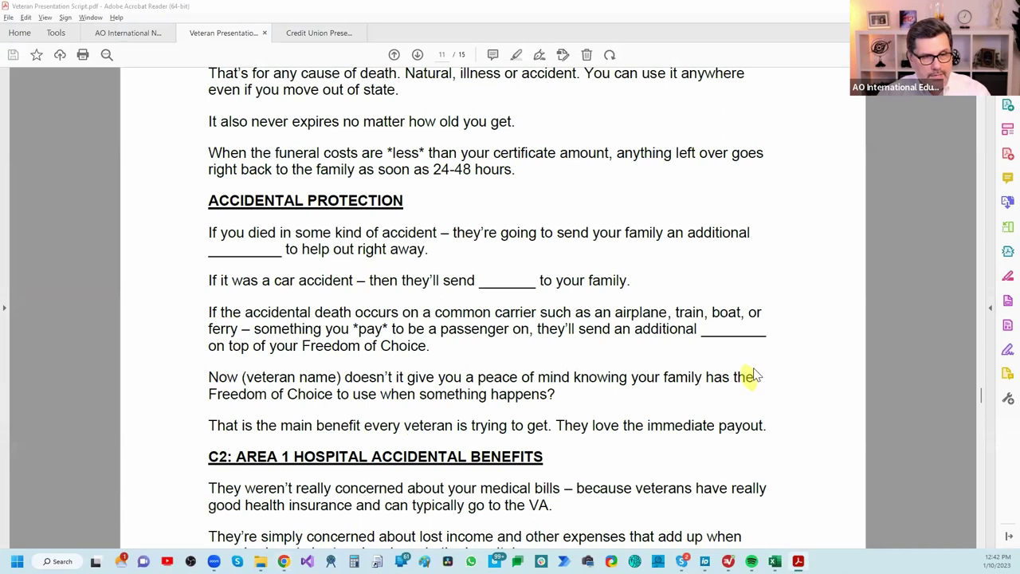
key("alt+Tab")
key("alt+Tab")
scroll(364, 391, "down", 3)
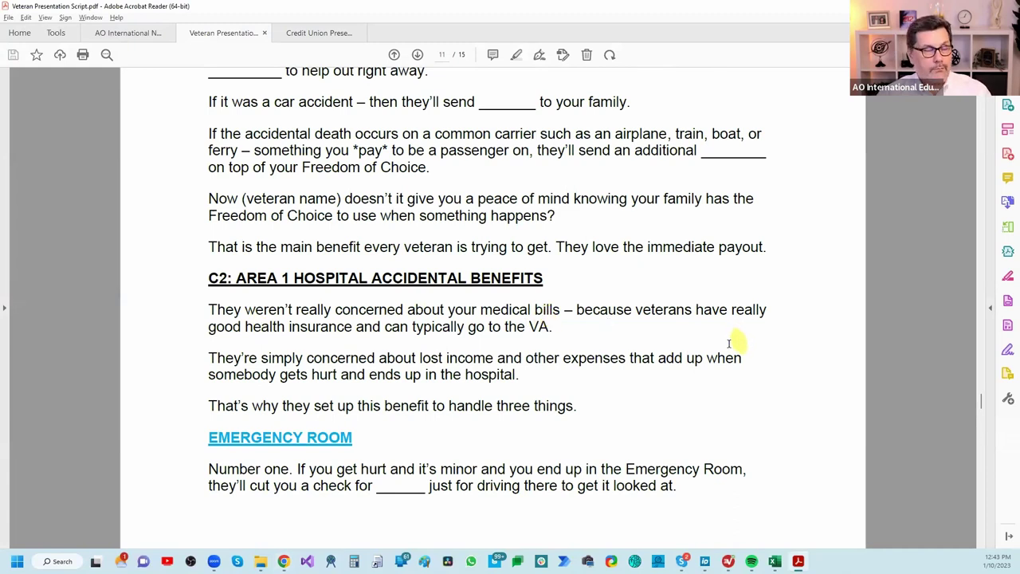
scroll(643, 394, "down", 1)
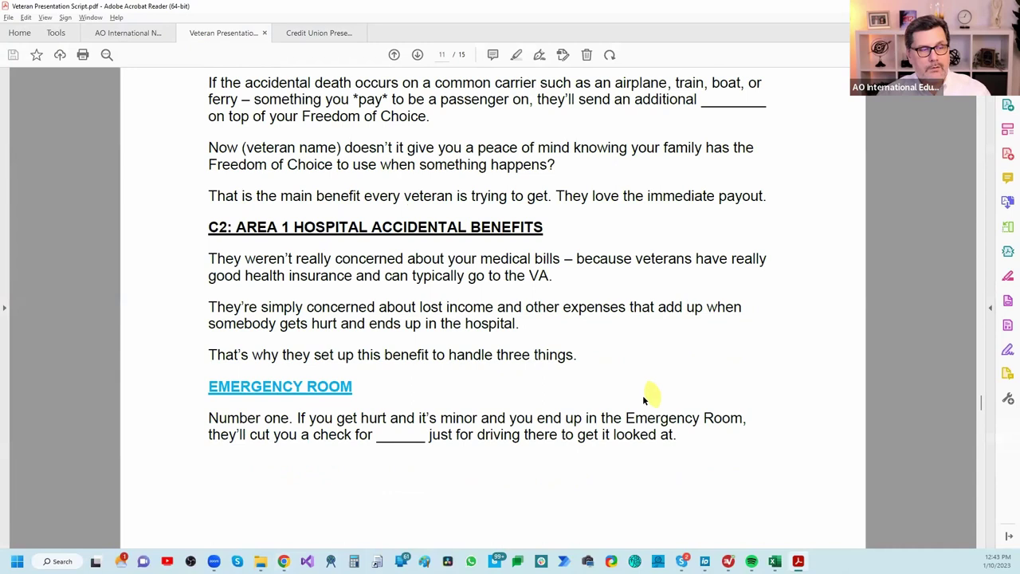
scroll(642, 395, "down", 2)
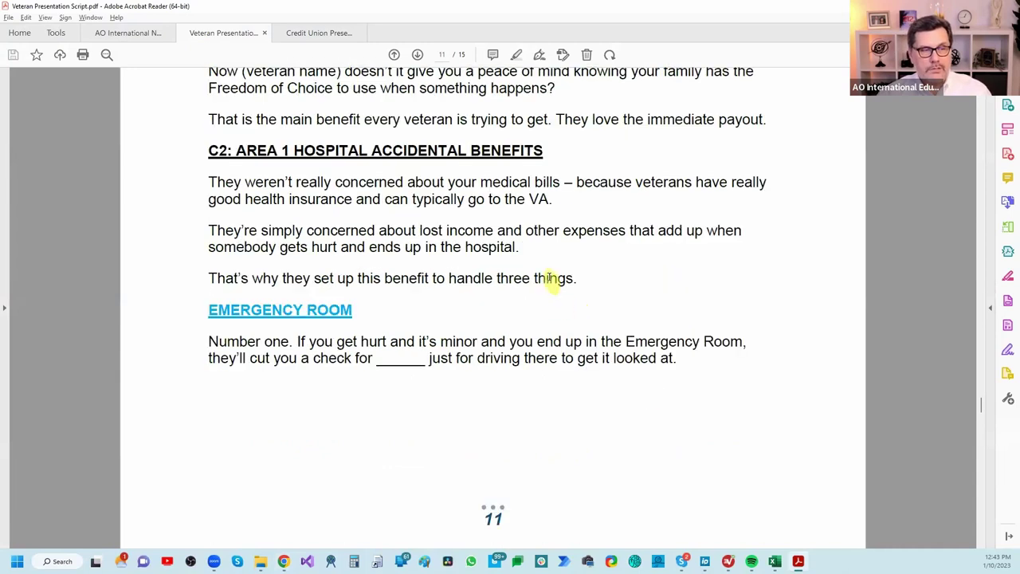
scroll(606, 279, "down", 1)
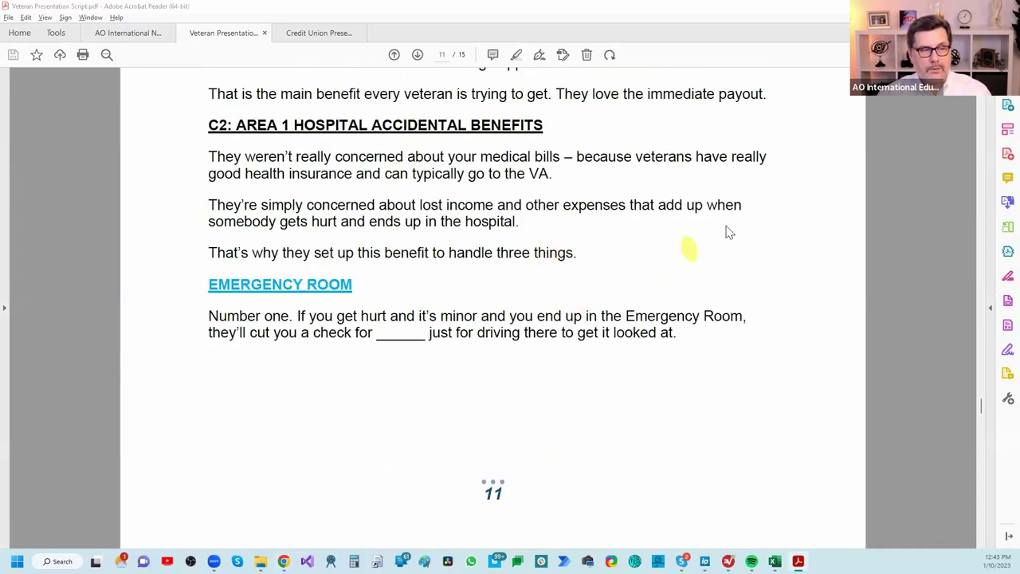
Reveal the daily hospital and intensive care benefits and read the script's Hospital Stay and Intensive Care sections
key("alt+Tab")
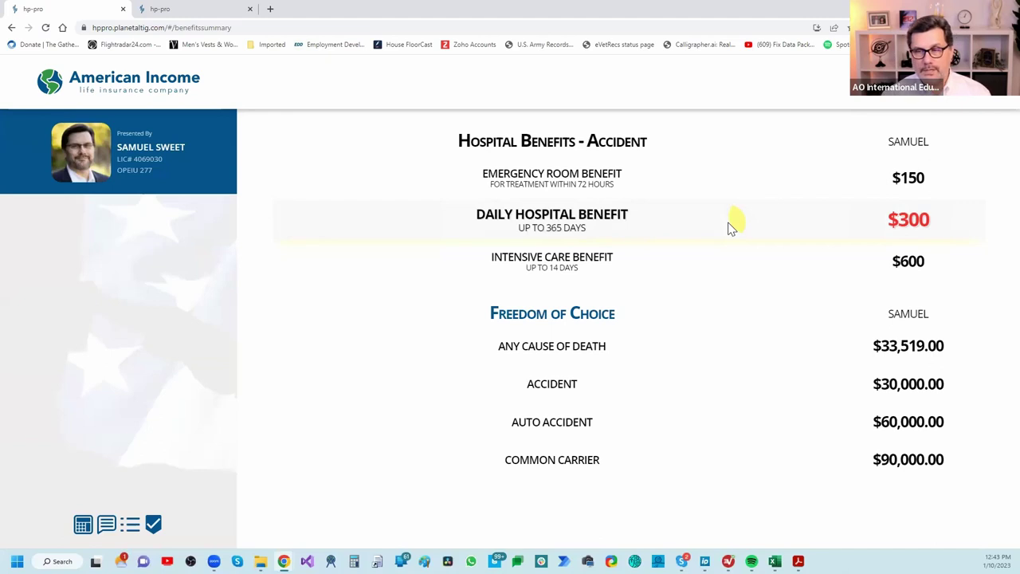
key("alt+Tab")
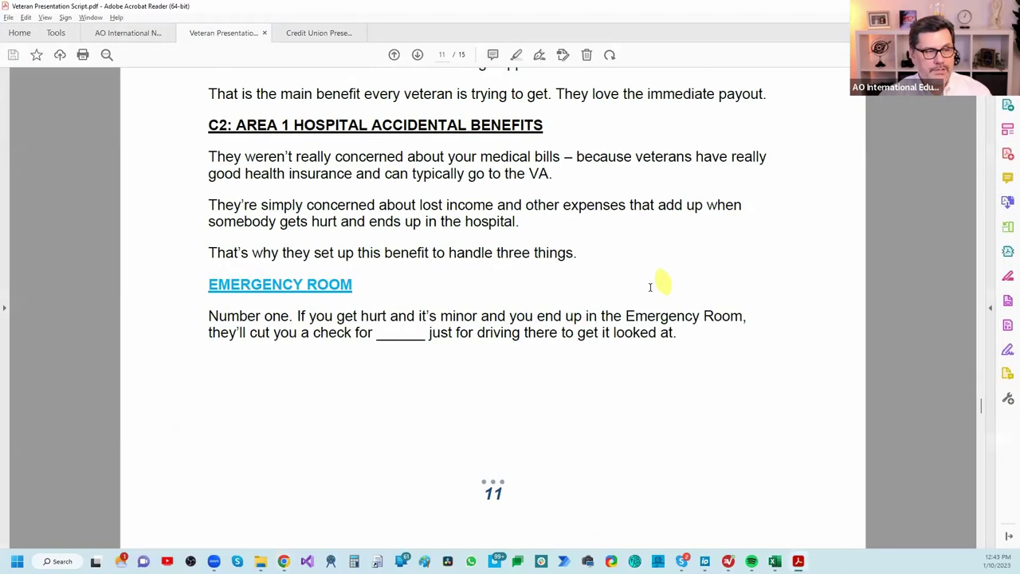
scroll(606, 295, "down", 3)
scroll(358, 287, "down", 4)
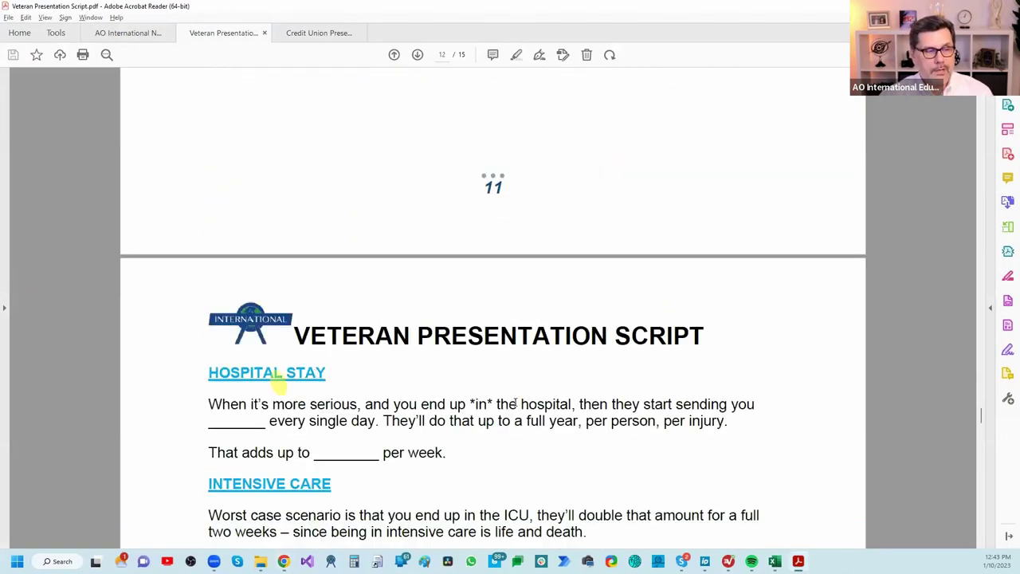
scroll(478, 399, "down", 2)
scroll(500, 411, "down", 2)
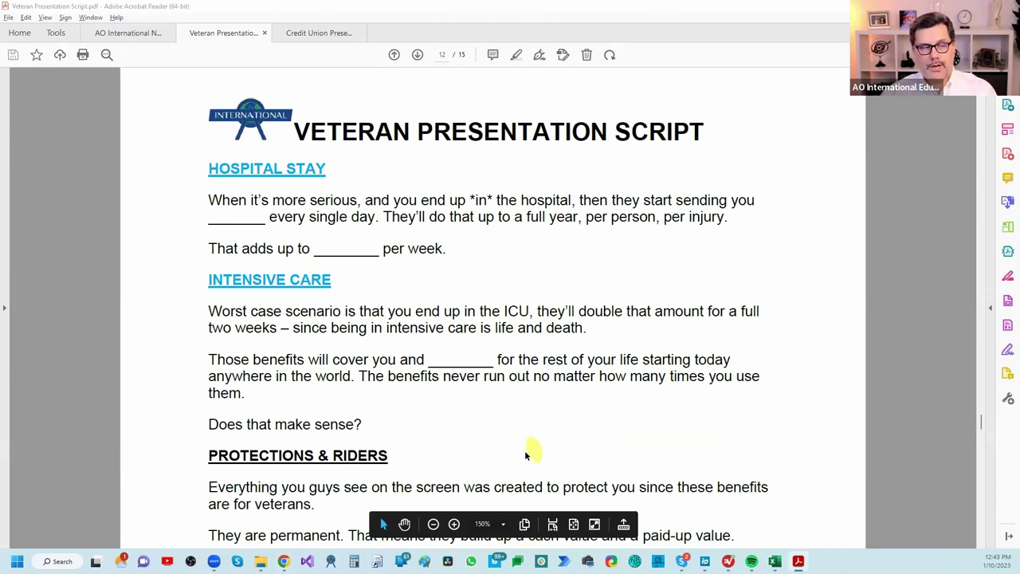
Return to the benefits summary in Chrome and display its Protections & Riders list
key("alt+Tab")
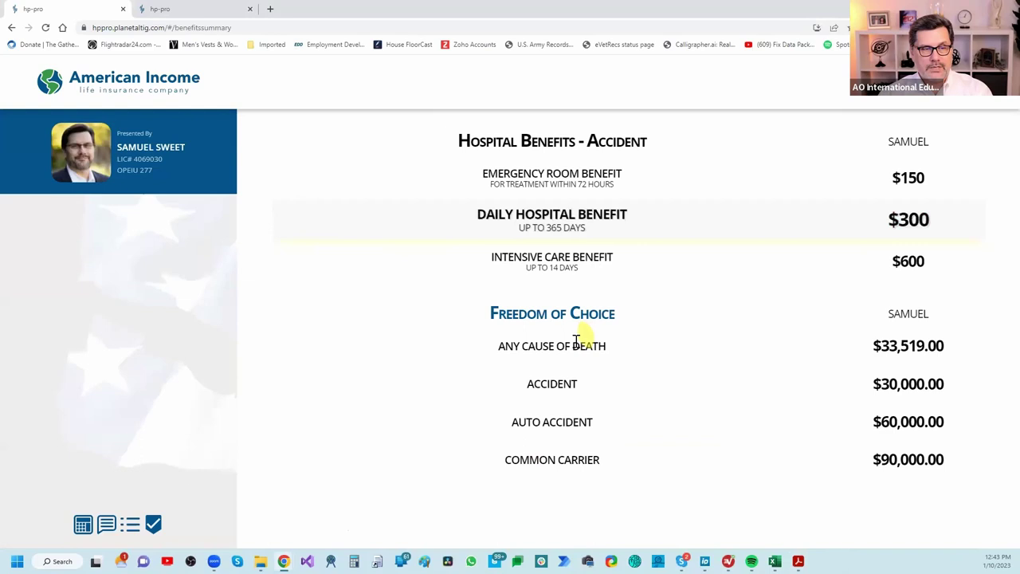
left_click(154, 524)
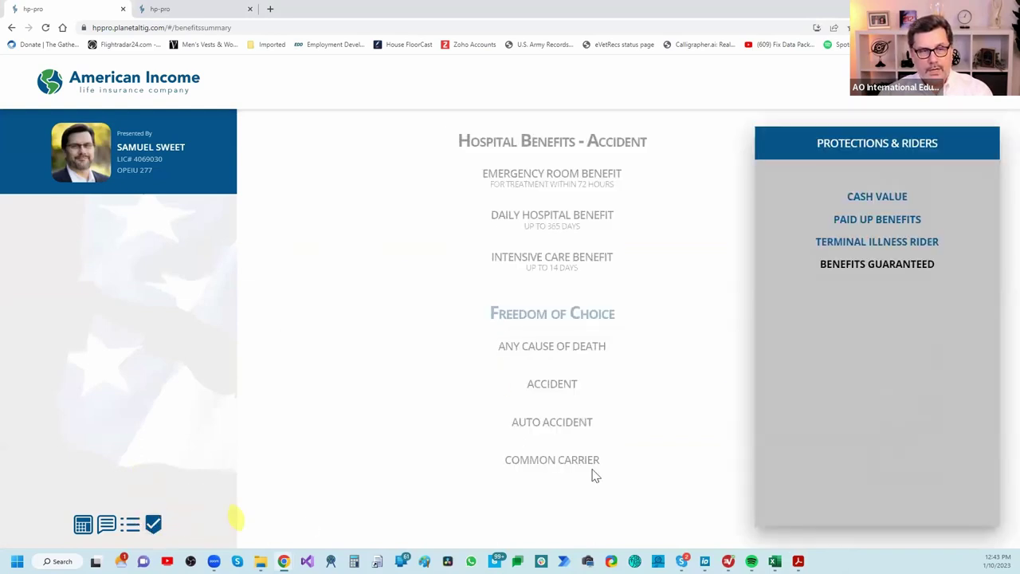
Switch to the Veteran Presentation Script in Acrobat Reader and read its Protections & Riders section
key("alt+Tab")
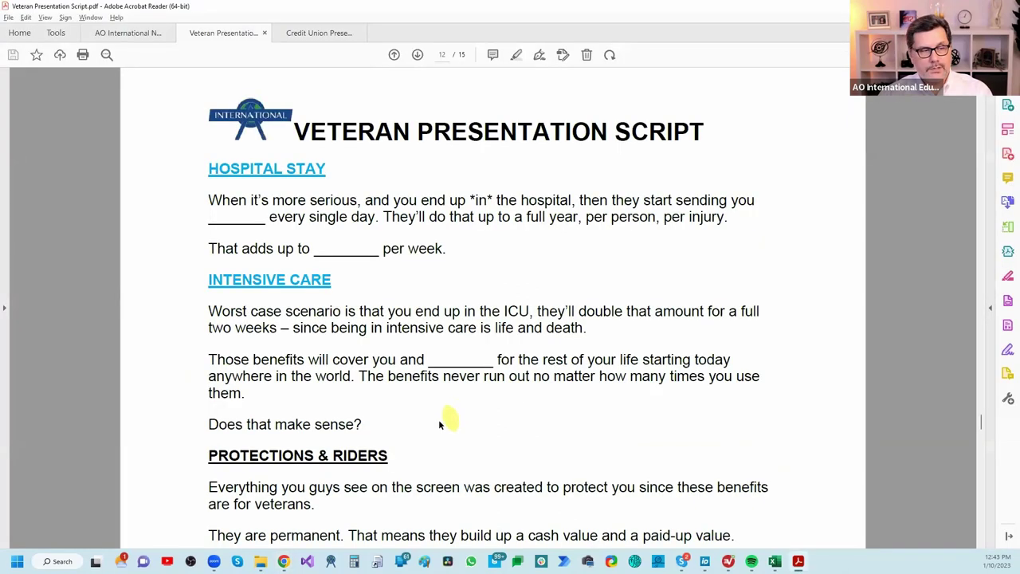
scroll(438, 421, "down", 5)
scroll(440, 418, "down", 2)
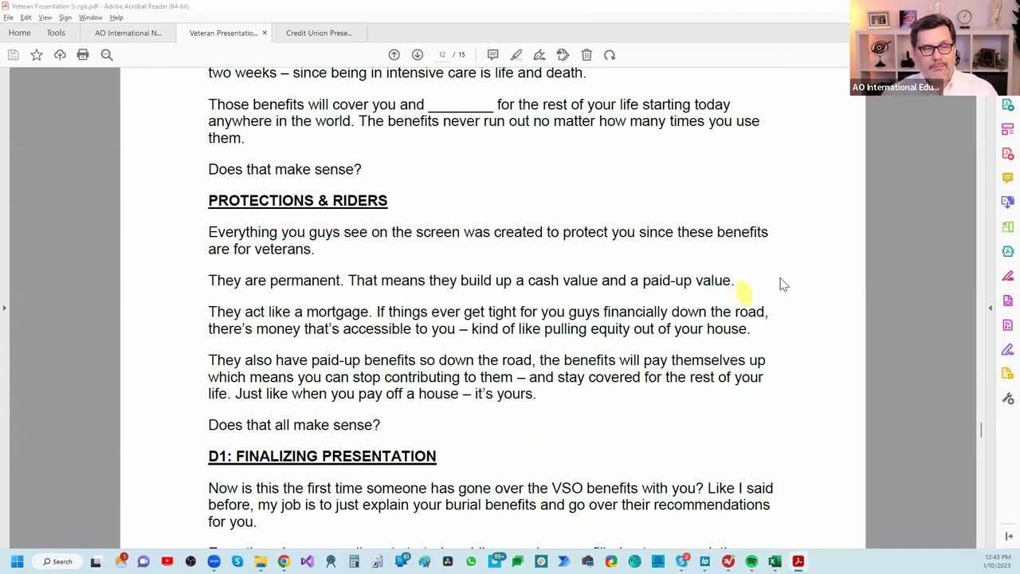
Return to the benefits summary in Chrome, present the Cash Value table of nonforfeiture values, and close the Protections & Riders list
key("alt+Tab")
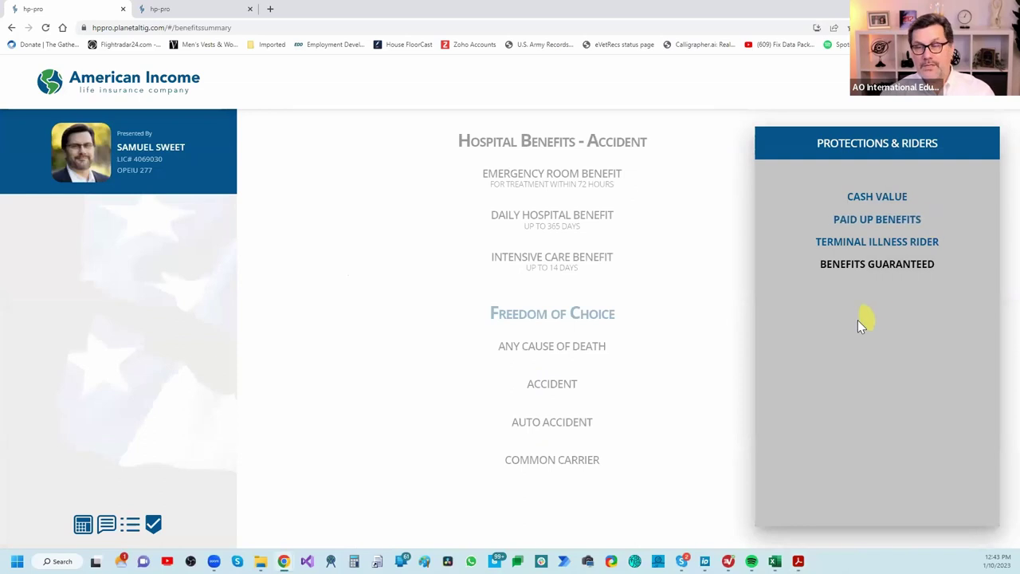
left_click(878, 201)
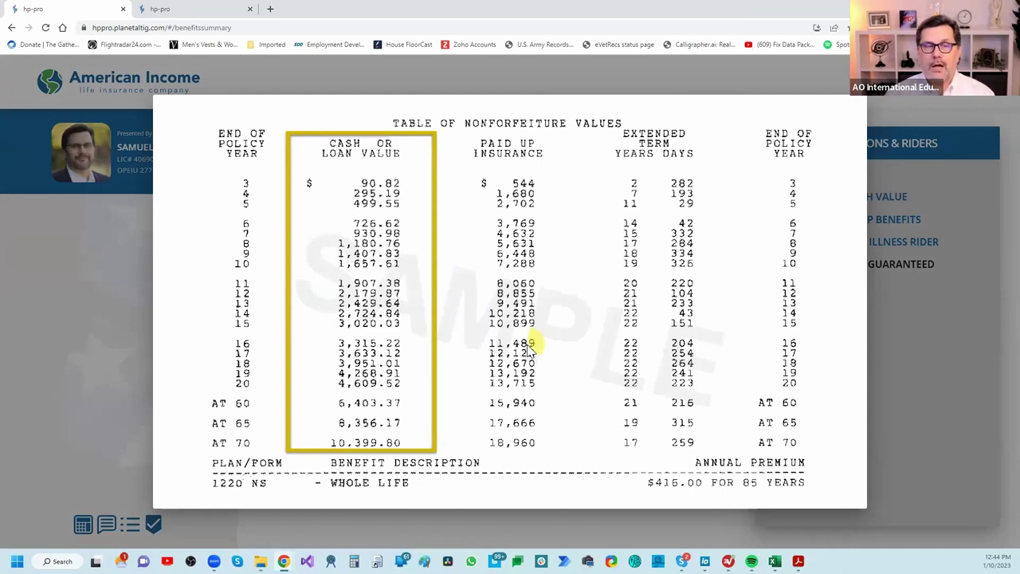
left_click(912, 118)
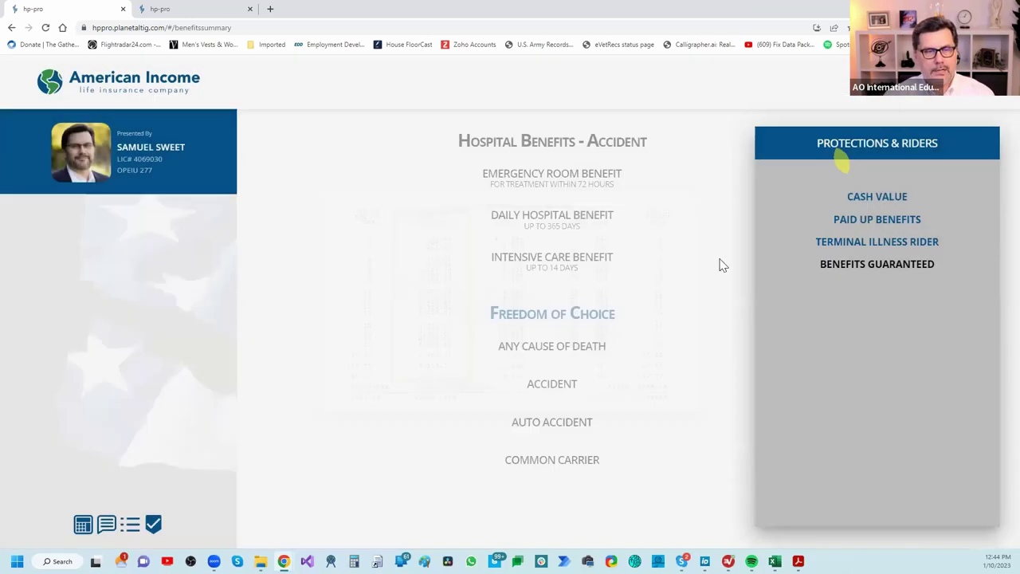
left_click(720, 205)
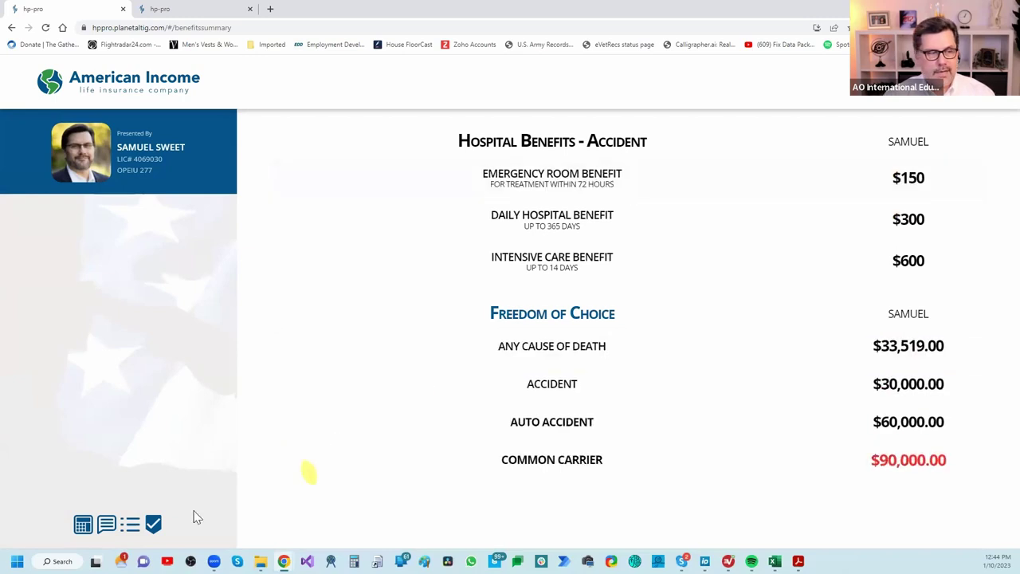
Reopen Protections & Riders, present the Cash Value table and the Terminal Illness Rider, and return to the benefits summary
left_click(156, 526)
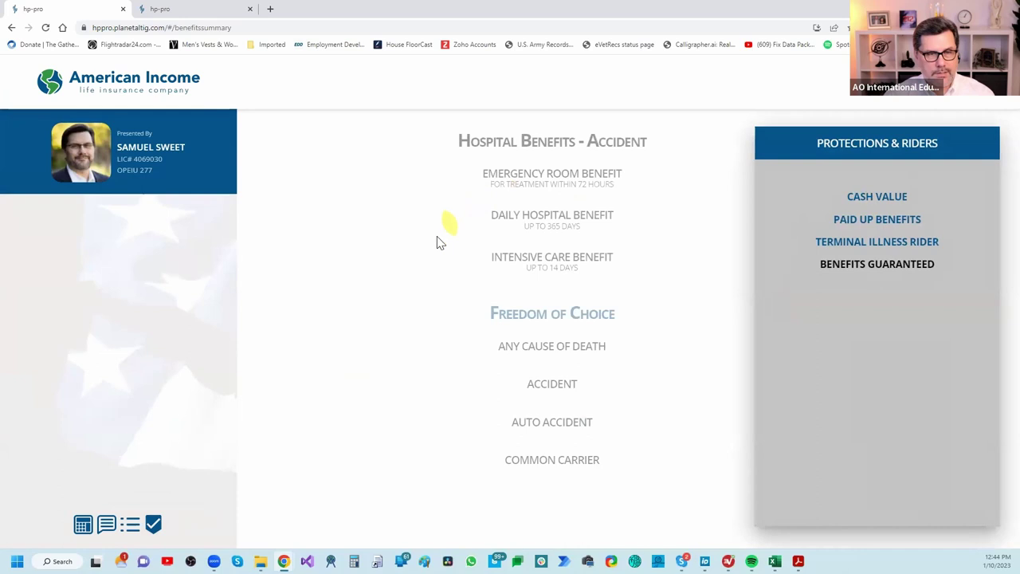
left_click(869, 200)
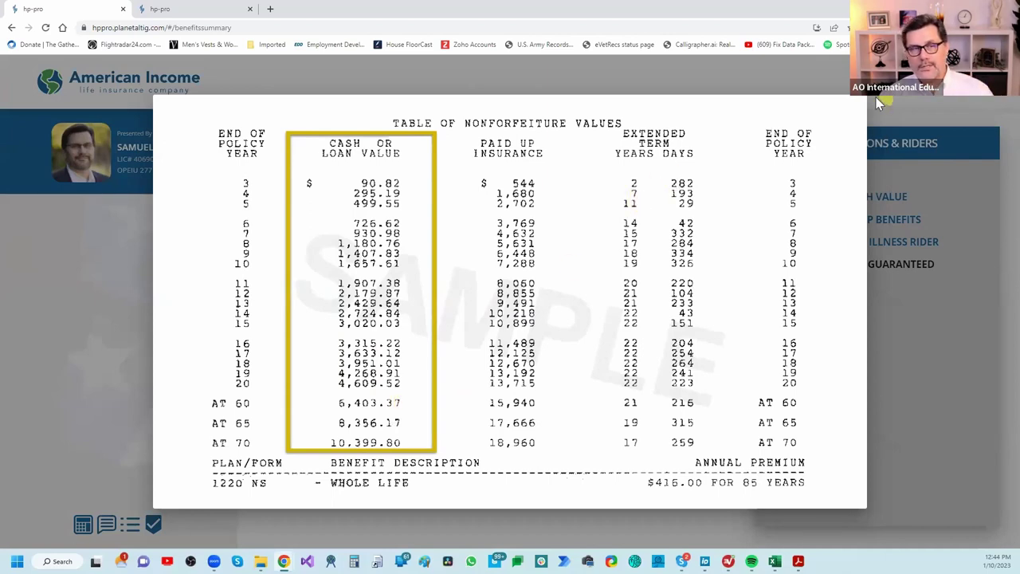
left_click(882, 142)
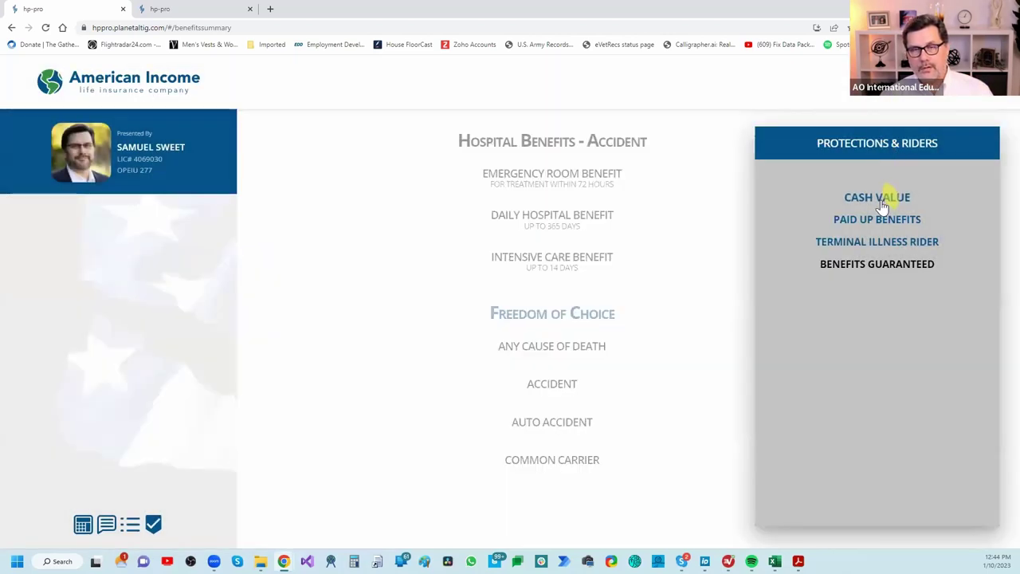
left_click(862, 244)
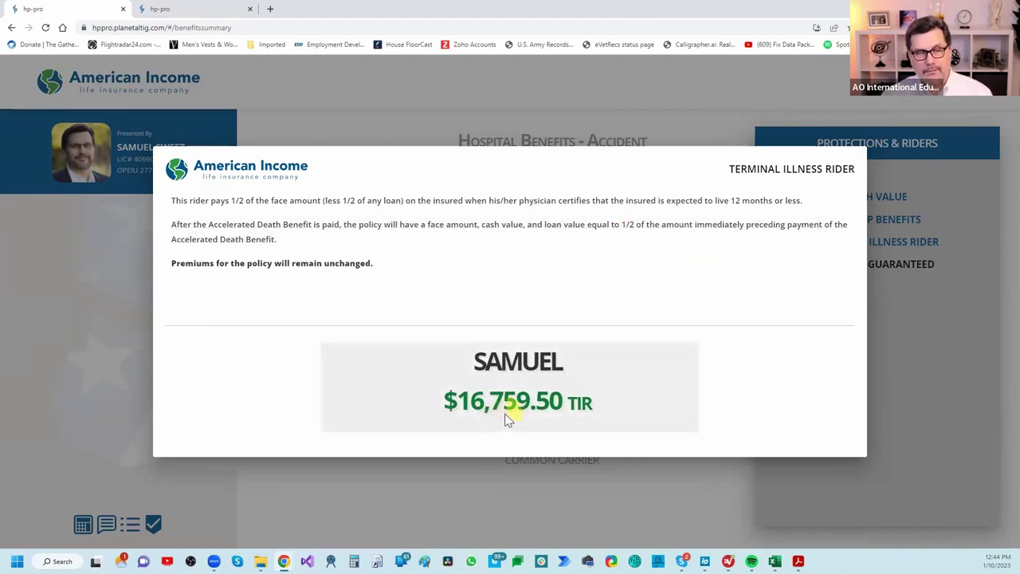
left_click(584, 484)
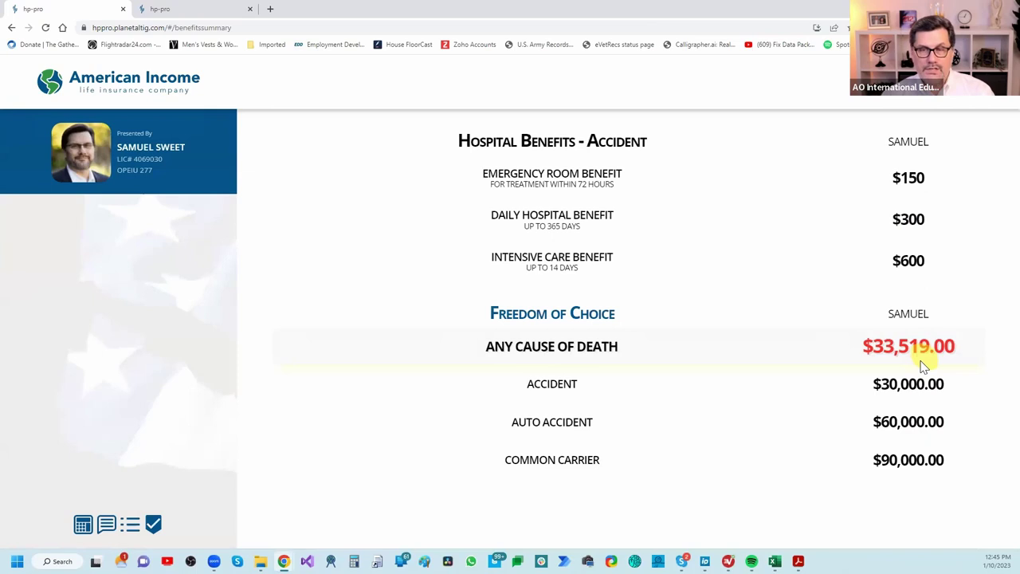
Check the script's cash value and paid-up wording in Acrobat Reader, and briefly show the Protections & Riders list in Chrome again
key("alt+Tab")
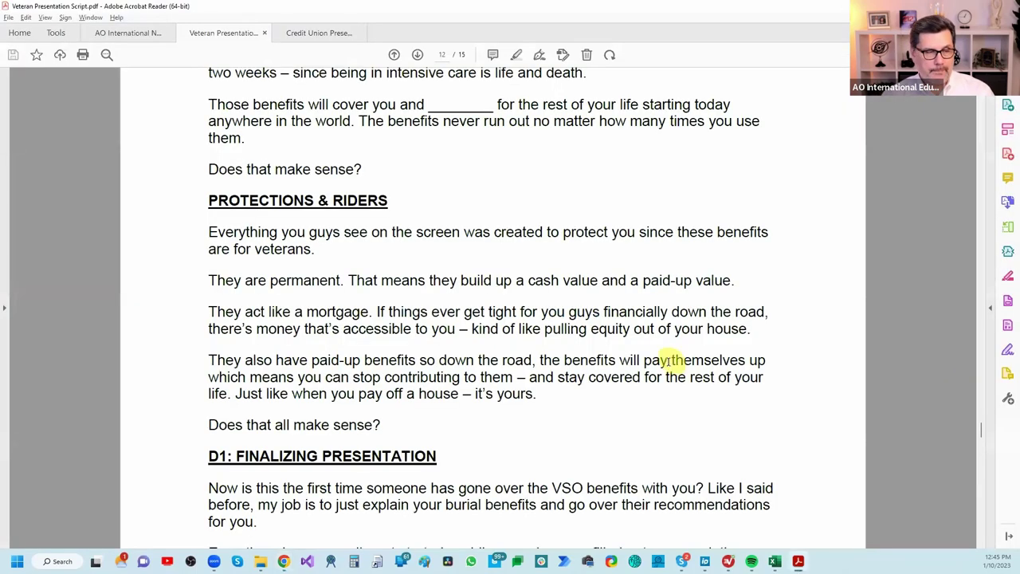
key("alt+Tab")
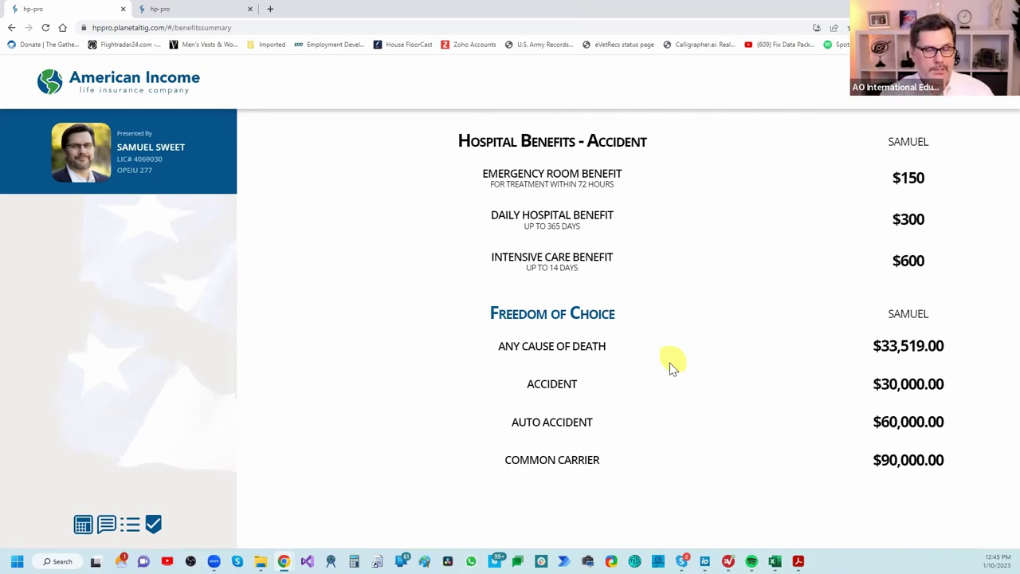
left_click(662, 449)
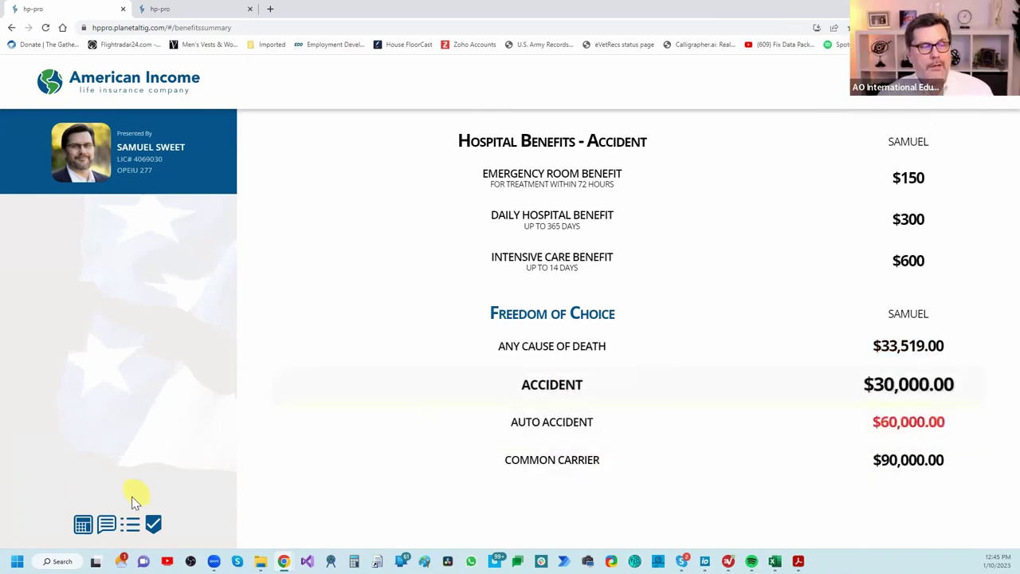
left_click(153, 524)
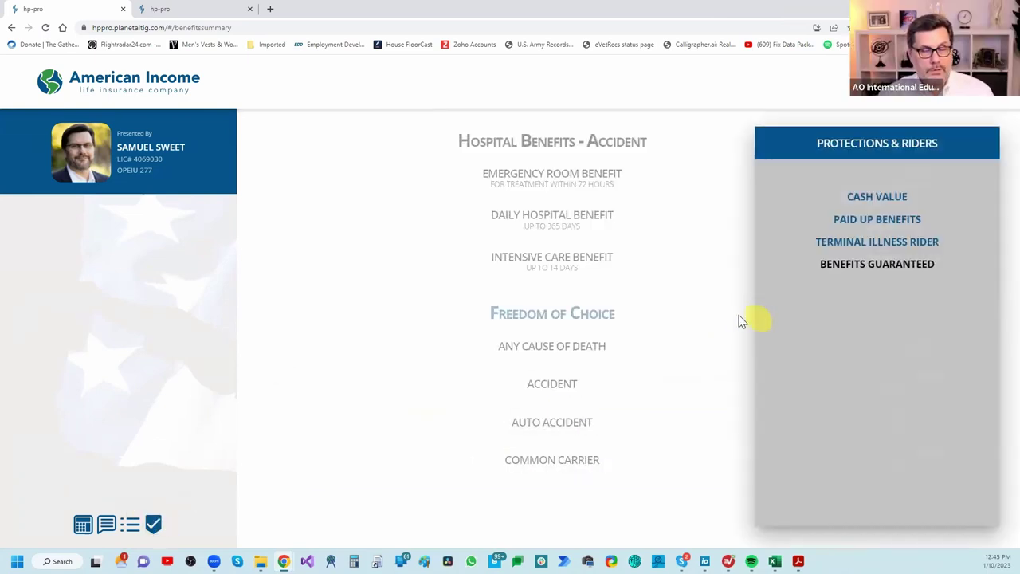
left_click(730, 318)
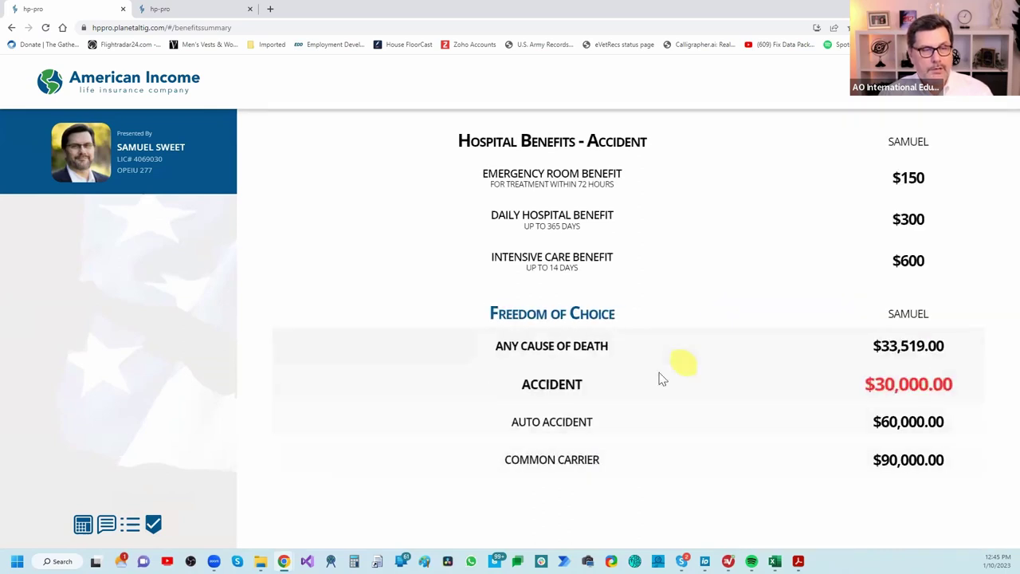
Read the script's D1: Finalizing Presentation and Beneficiary Question sections in Acrobat Reader
key("alt+Tab")
scroll(416, 432, "down", 4)
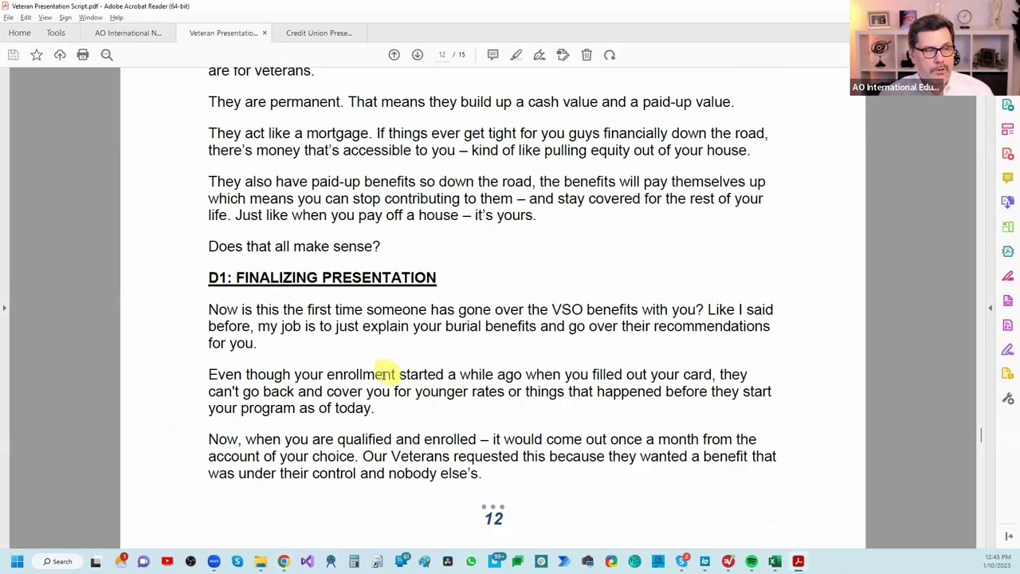
scroll(385, 374, "down", 2)
scroll(383, 376, "down", 1)
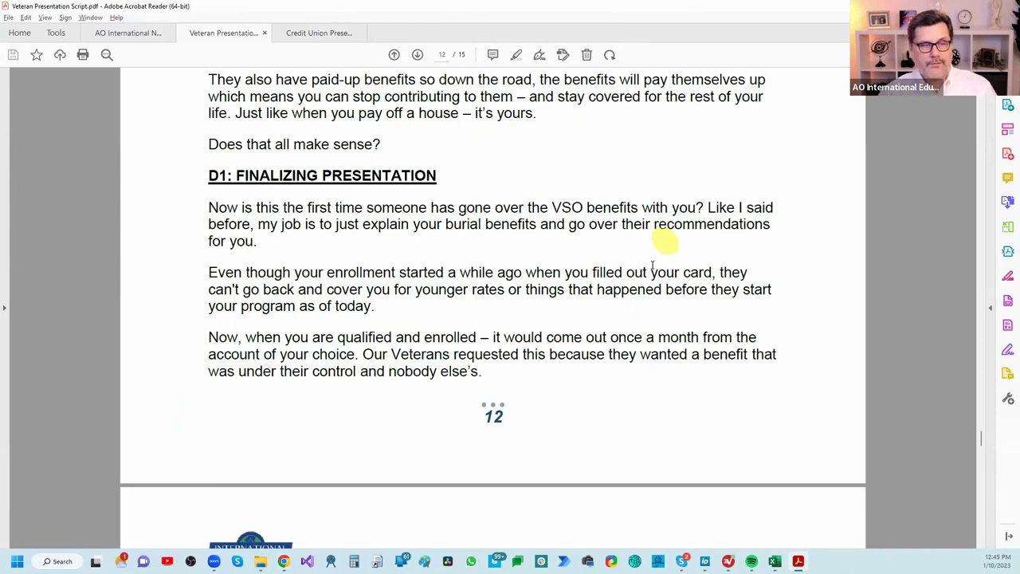
scroll(494, 316, "down", 2)
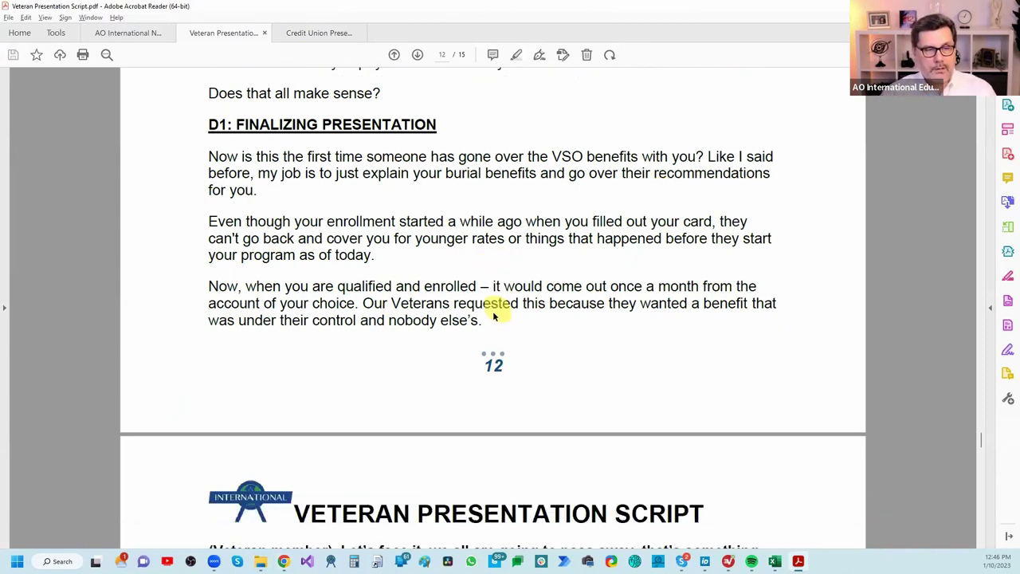
scroll(461, 231, "down", 2)
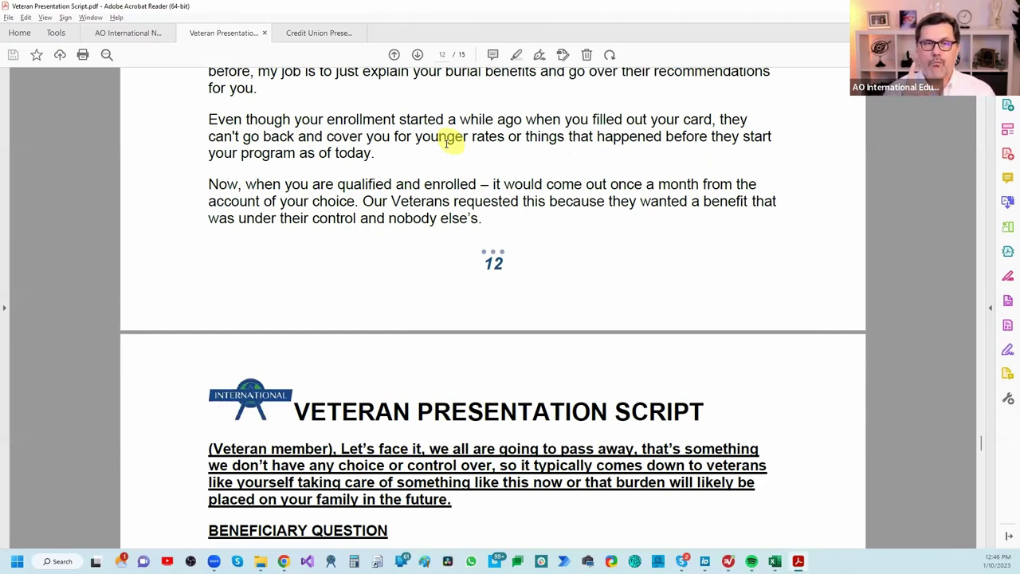
scroll(449, 141, "down", 3)
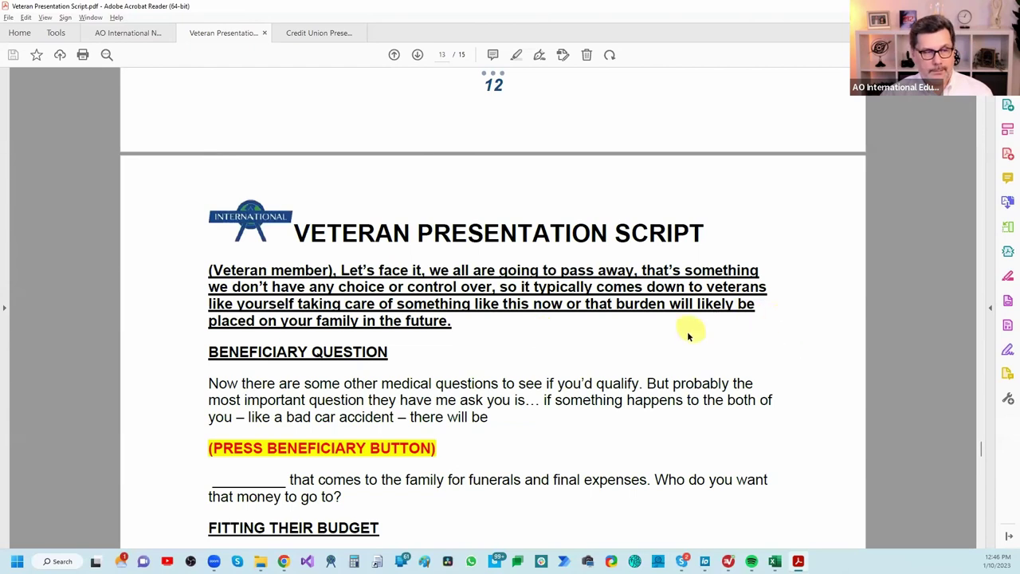
scroll(692, 331, "down", 2)
scroll(526, 341, "up", 1)
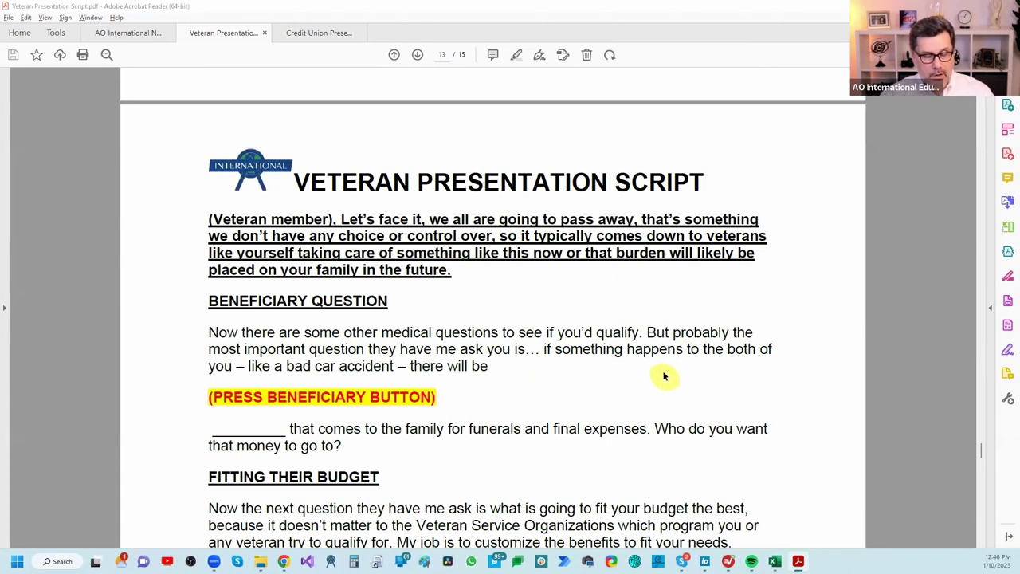
Display the beneficiary payout on the benefits summary in Chrome, enter the beneficiary's name, and check it against the script
key("alt+Tab")
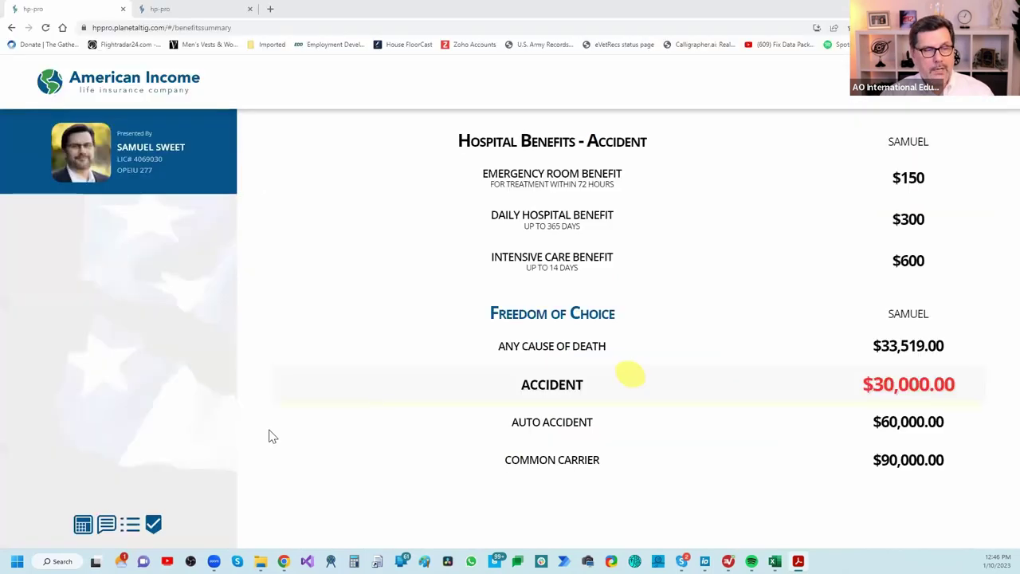
left_click(107, 524)
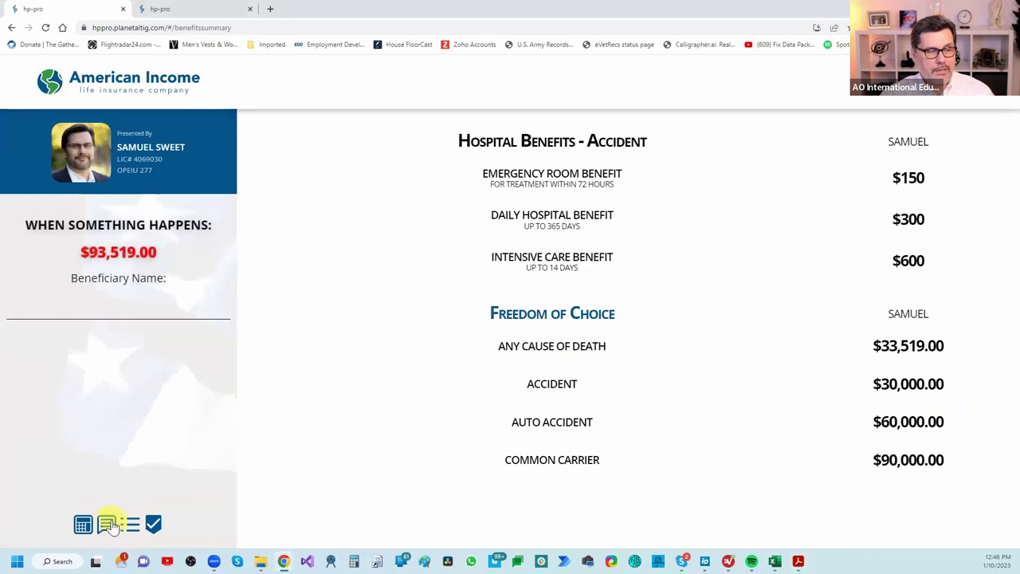
left_click(118, 309)
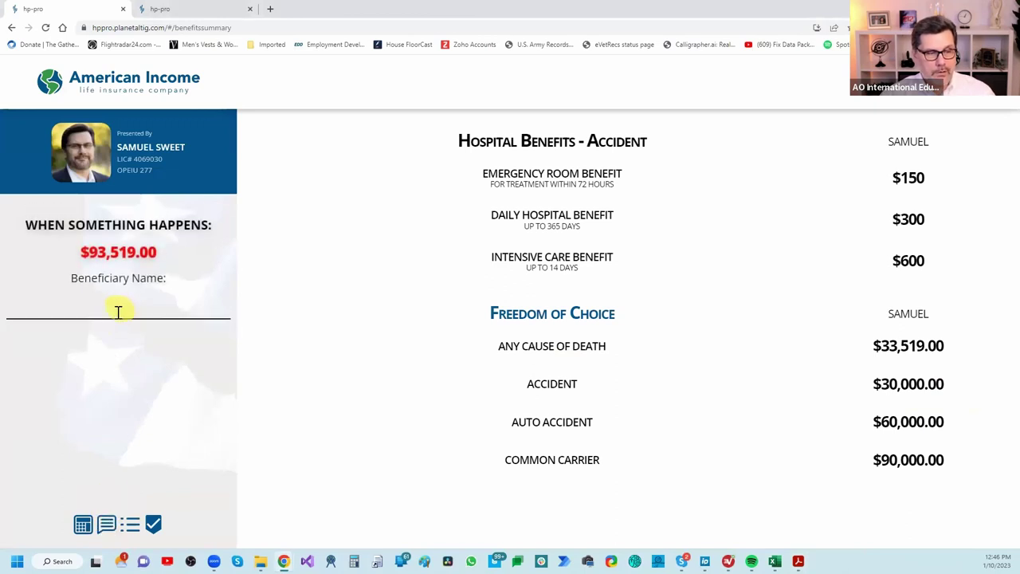
type("JILL")
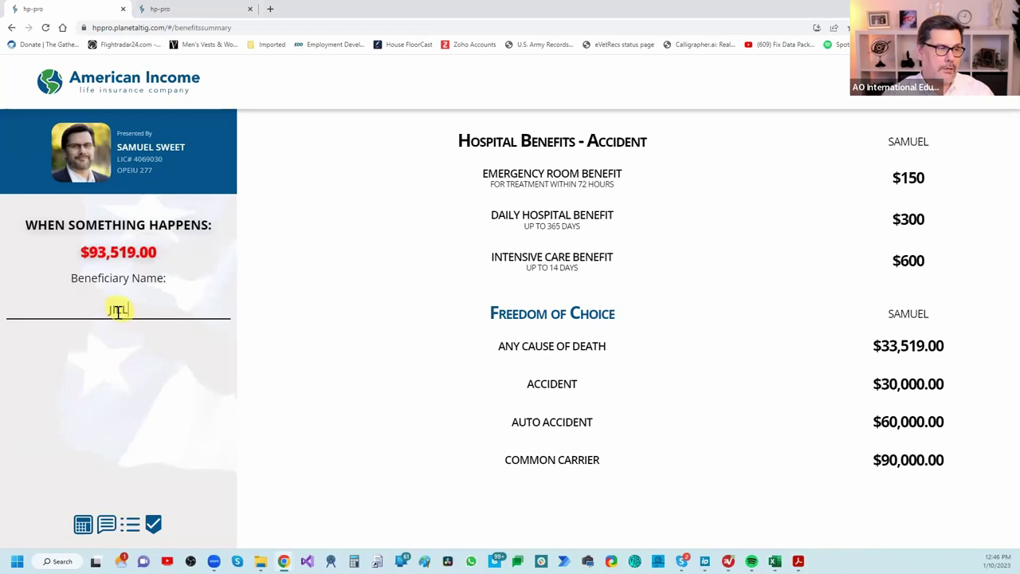
key("alt+Tab")
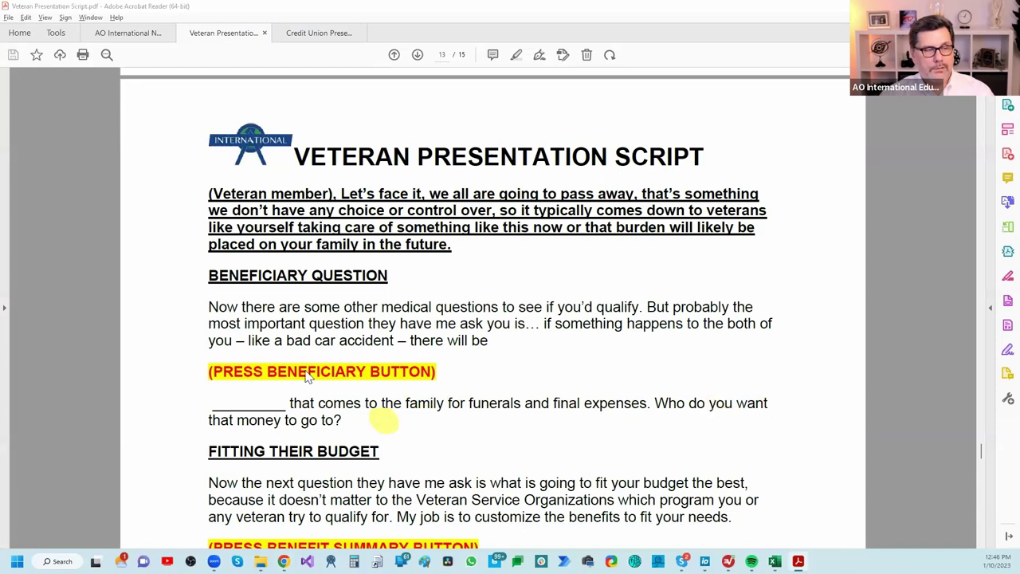
key("alt+Tab")
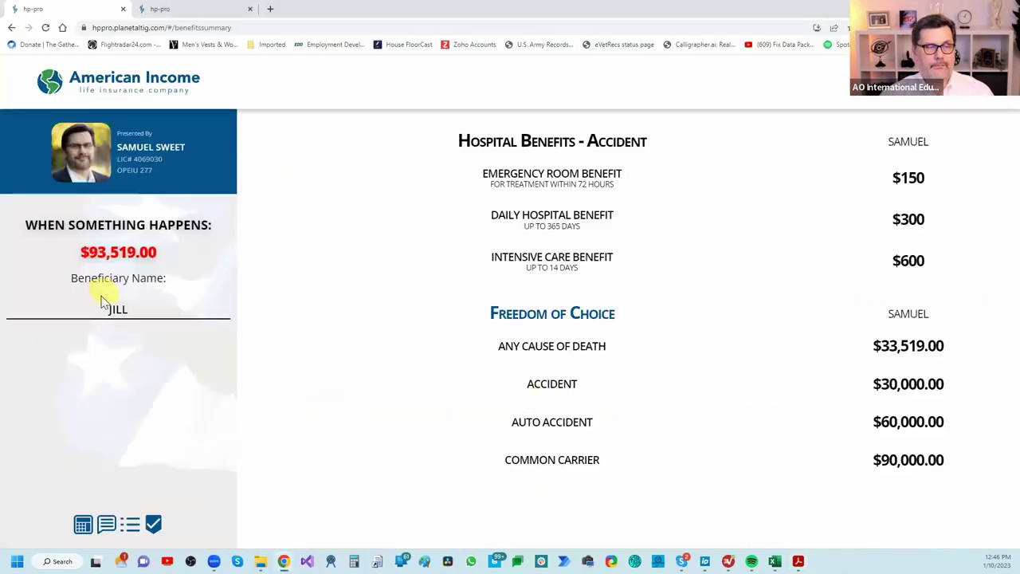
Read the script's Fitting Their Budget section and display the Benefit Summary with the Silver, Gold and Bronze plans in Chrome
key("alt+Tab")
scroll(305, 391, "down", 3)
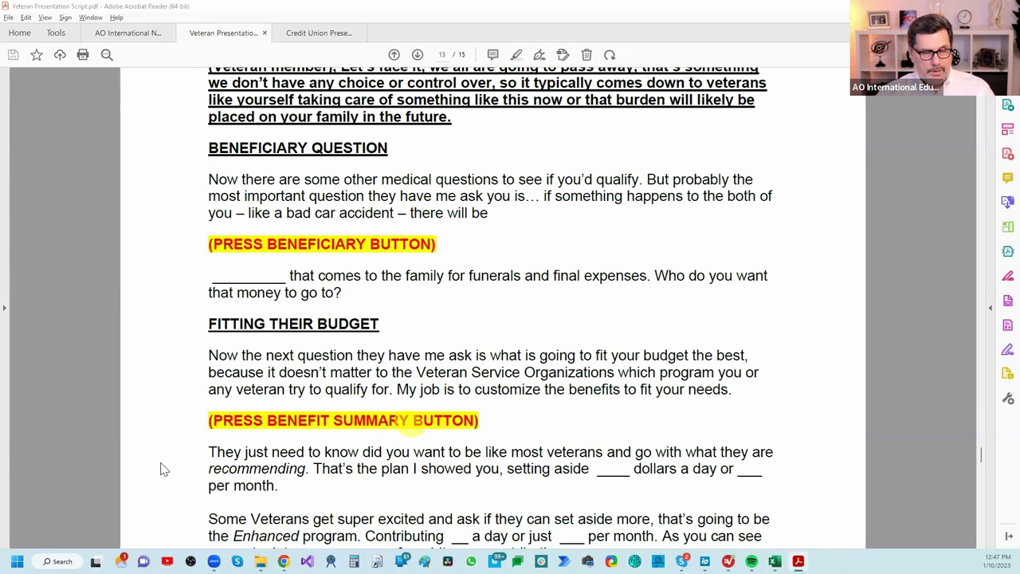
key("alt+Tab")
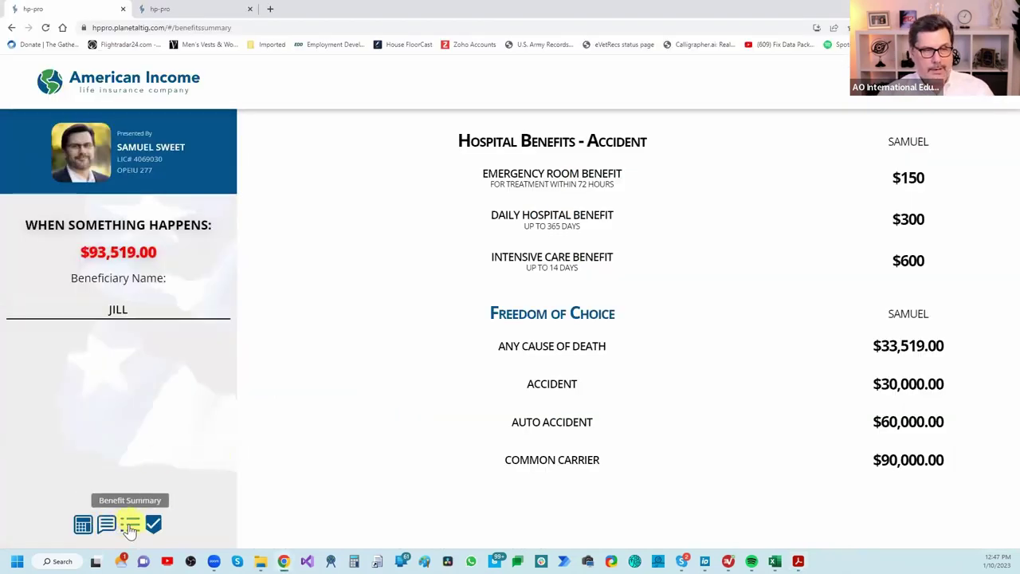
left_click(130, 526)
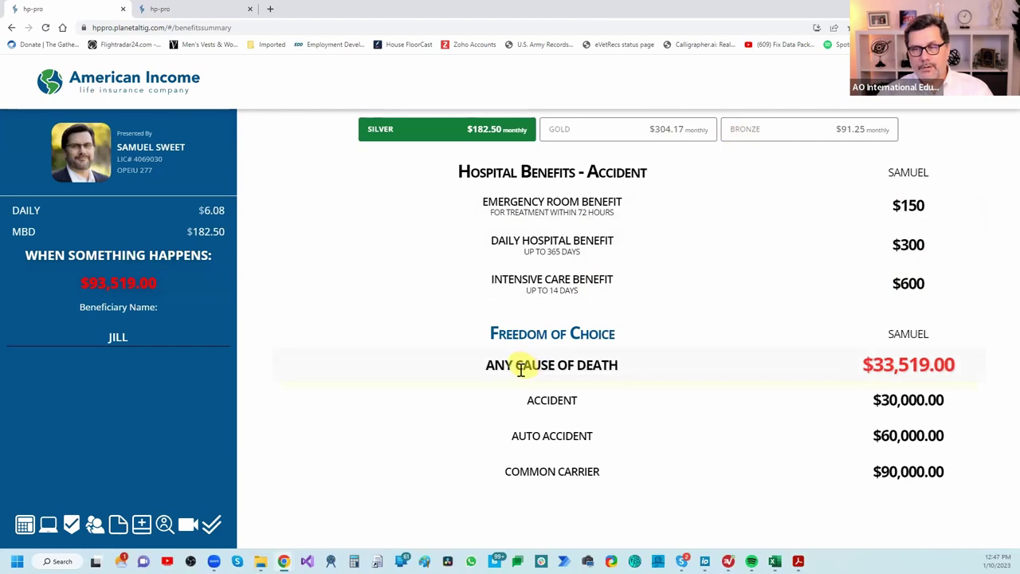
Read the script's recommended and Enhanced program wording in Acrobat Reader and return to the plan options in Chrome
key("alt+Tab")
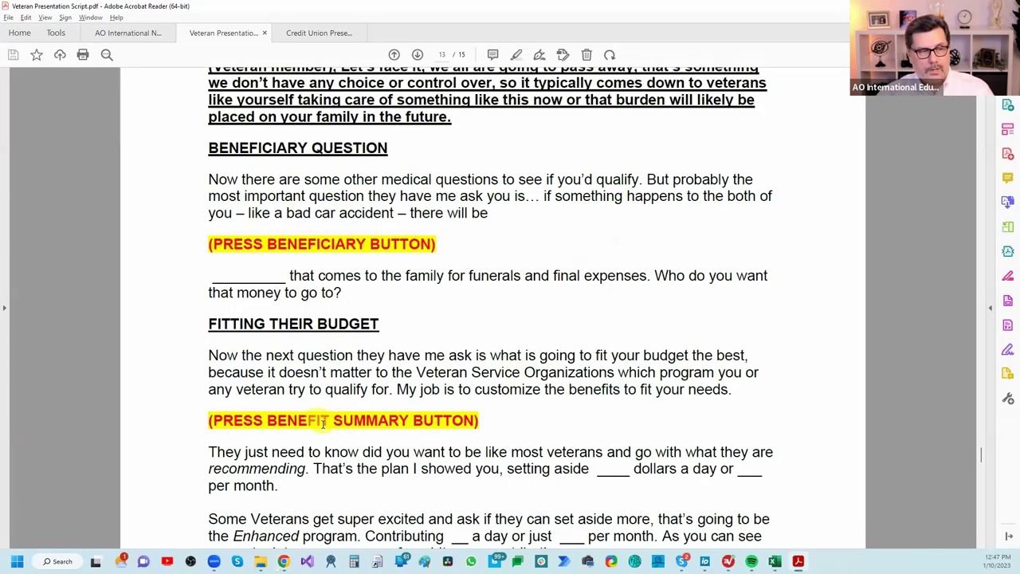
scroll(323, 424, "down", 3)
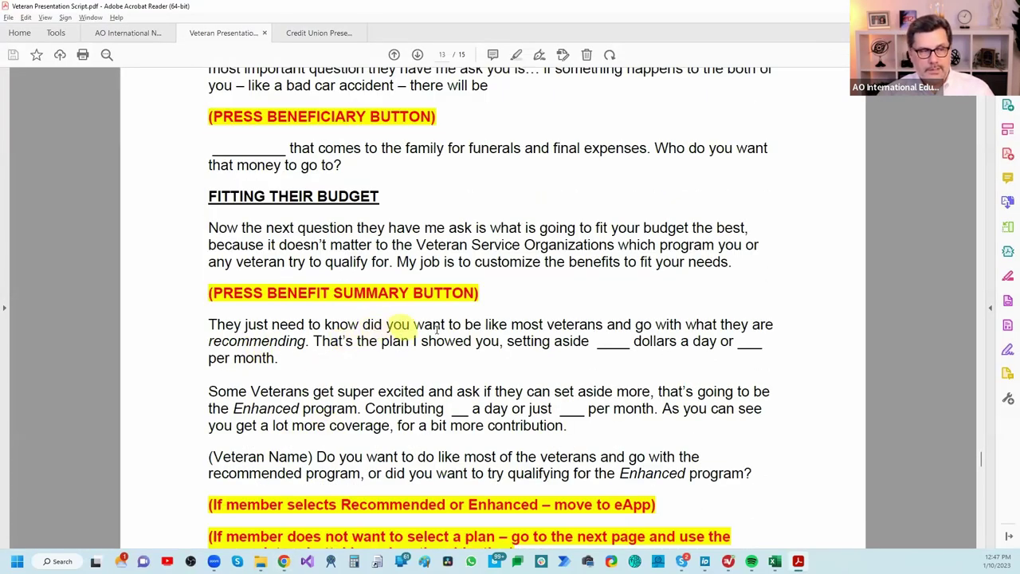
scroll(449, 357, "down", 1)
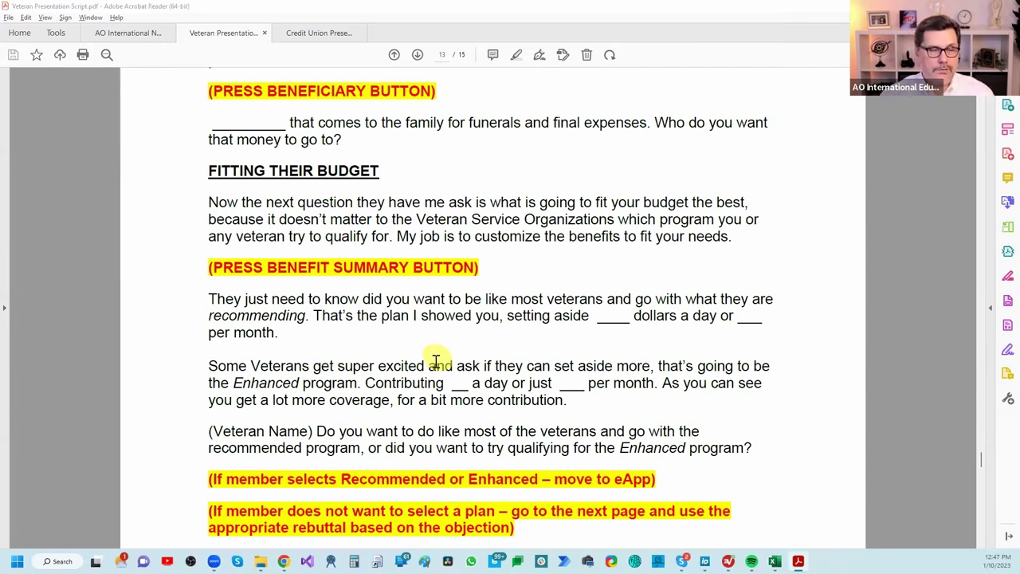
key("alt+Tab")
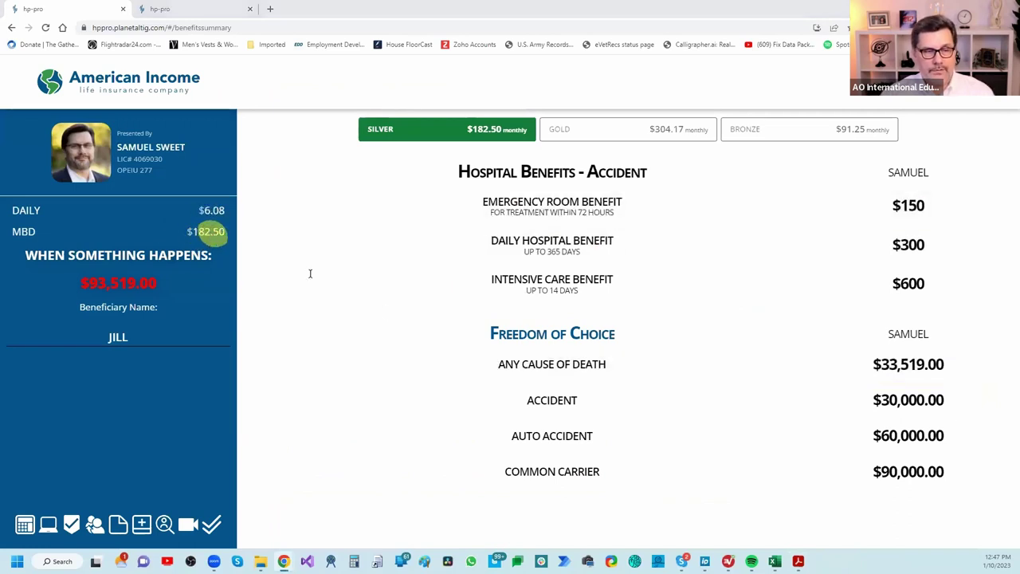
Read the script's Enhanced program wording in Acrobat Reader and display the Gold plan's benefits in Chrome to match it
key("alt+Tab")
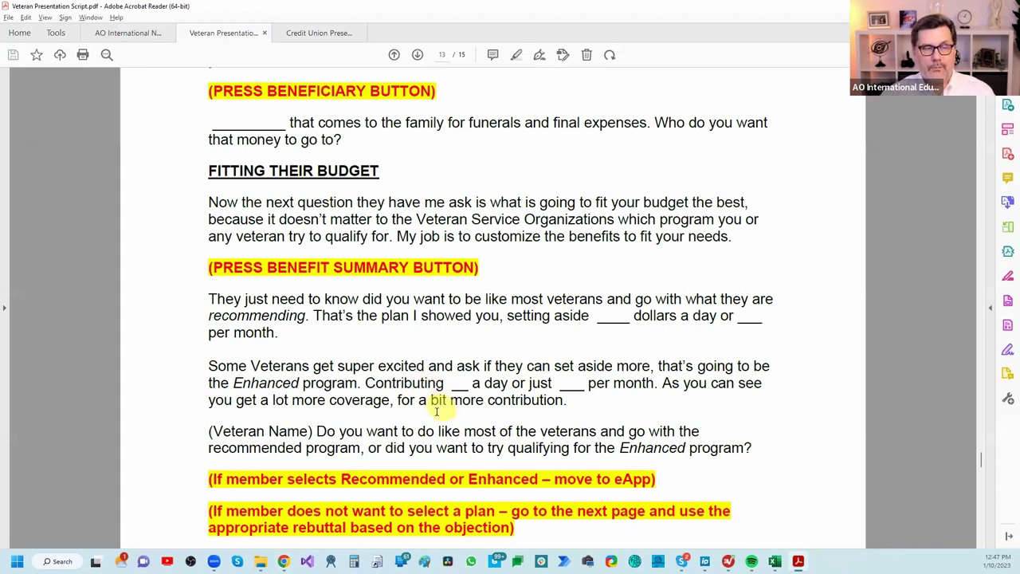
key("alt+Tab")
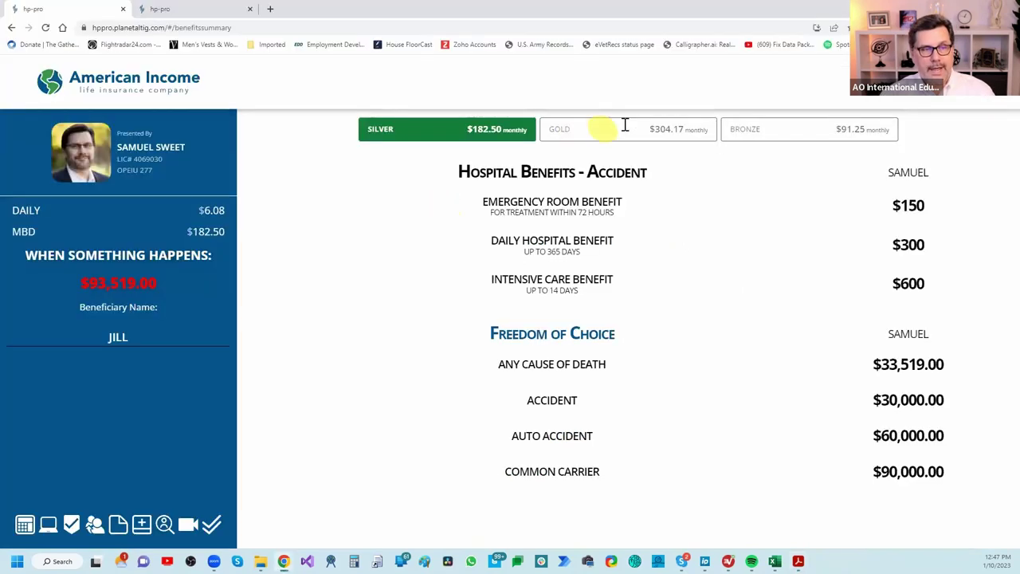
left_click(613, 140)
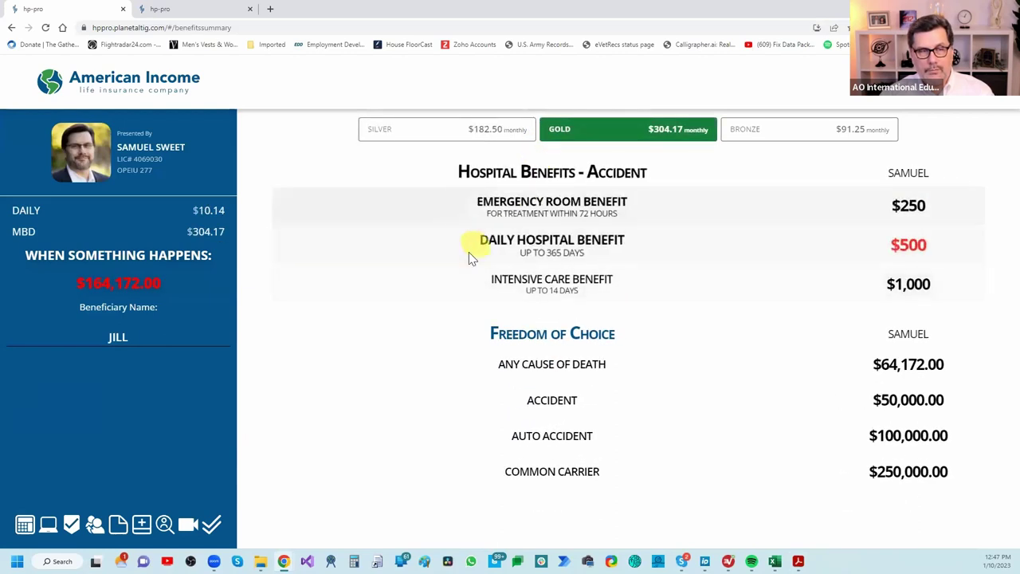
key("alt+Tab")
key("alt+Tab")
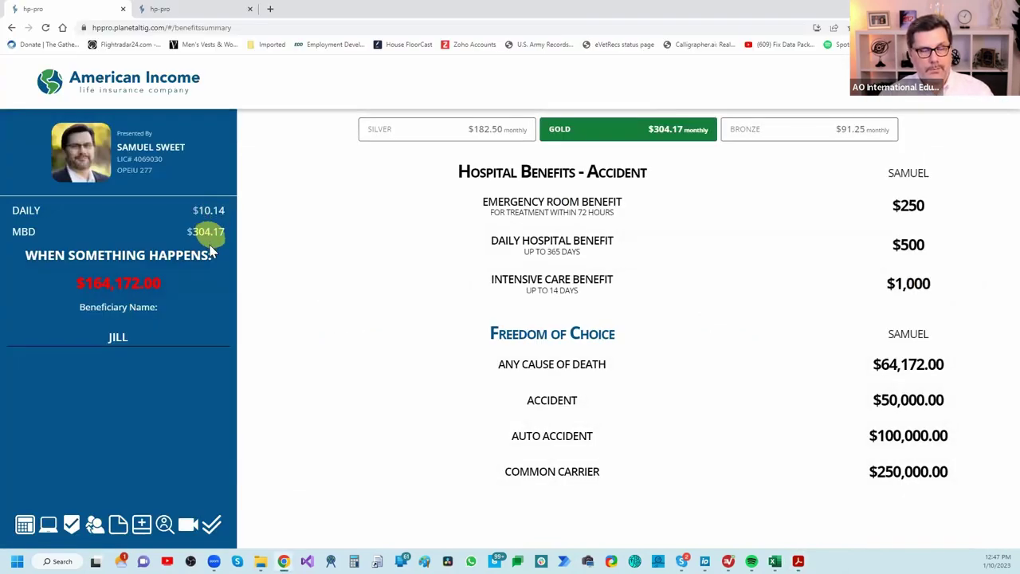
Check the script's extra-coverage line in Acrobat Reader, review the Gold benefits in Chrome and return the summary to the Silver plan
key("alt+Tab")
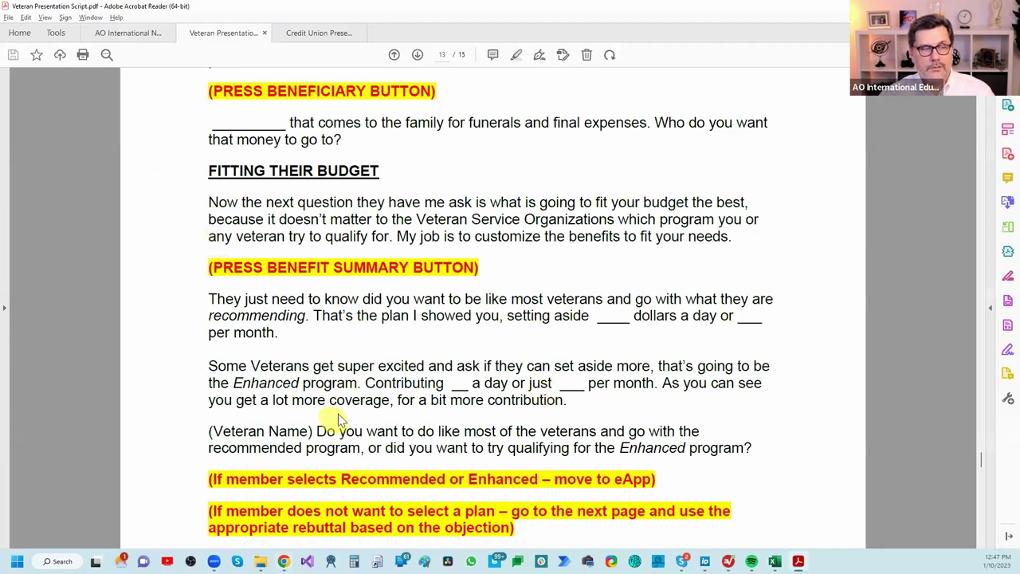
key("alt+Tab")
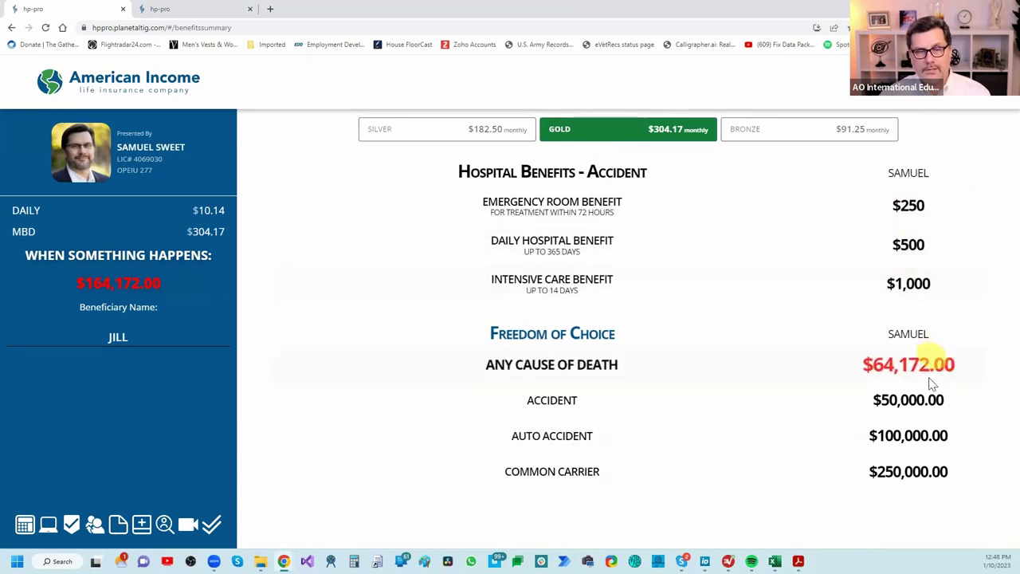
left_click(455, 131)
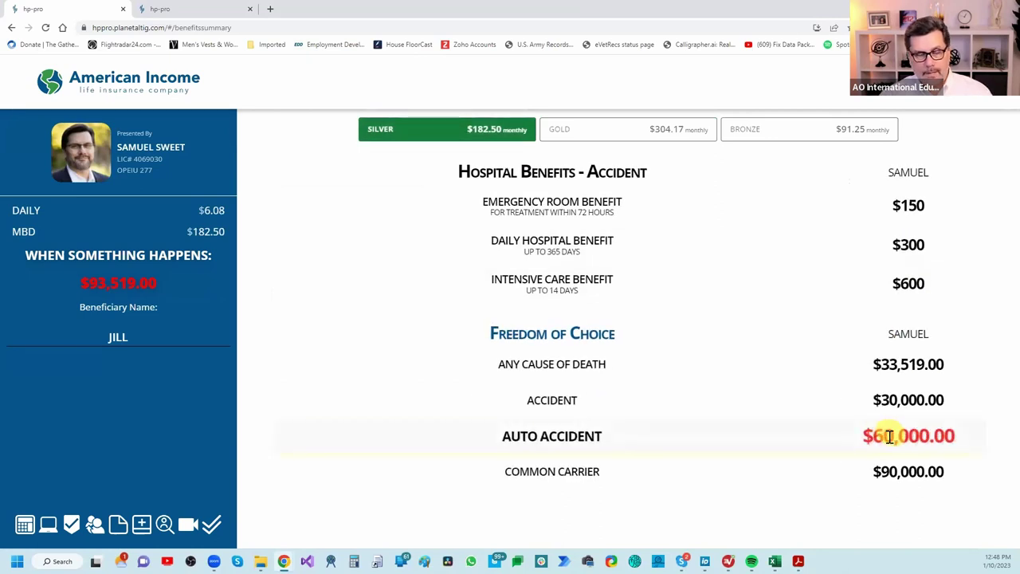
Select the script's closing question about the recommended or Enhanced program in Acrobat Reader
key("alt+Tab")
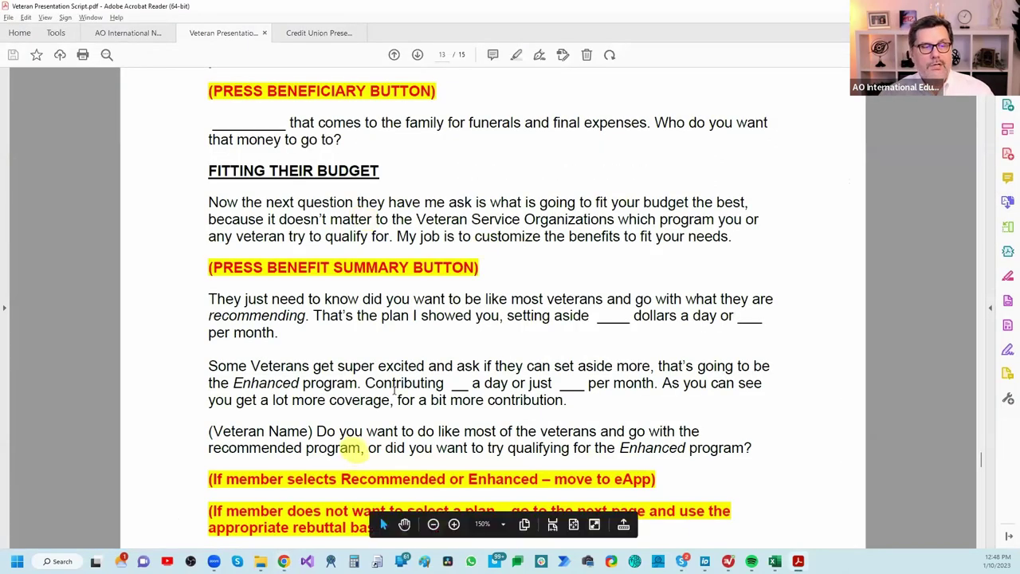
scroll(396, 387, "down", 1)
left_click_drag(209, 381, 752, 397)
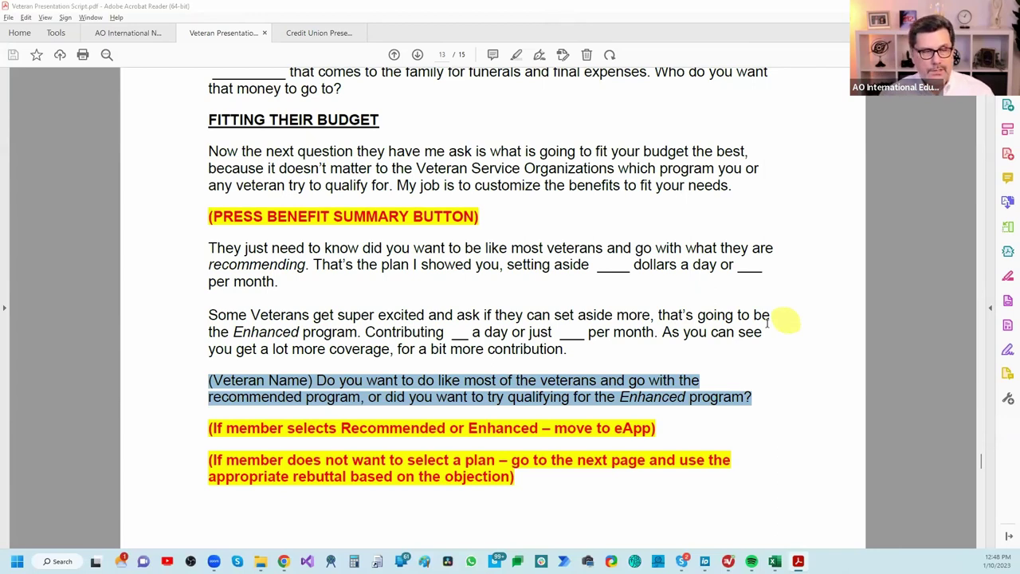
Compare the Gold and Silver plans on Chrome's benefits summary, finishing with Silver displayed
key("alt+Tab")
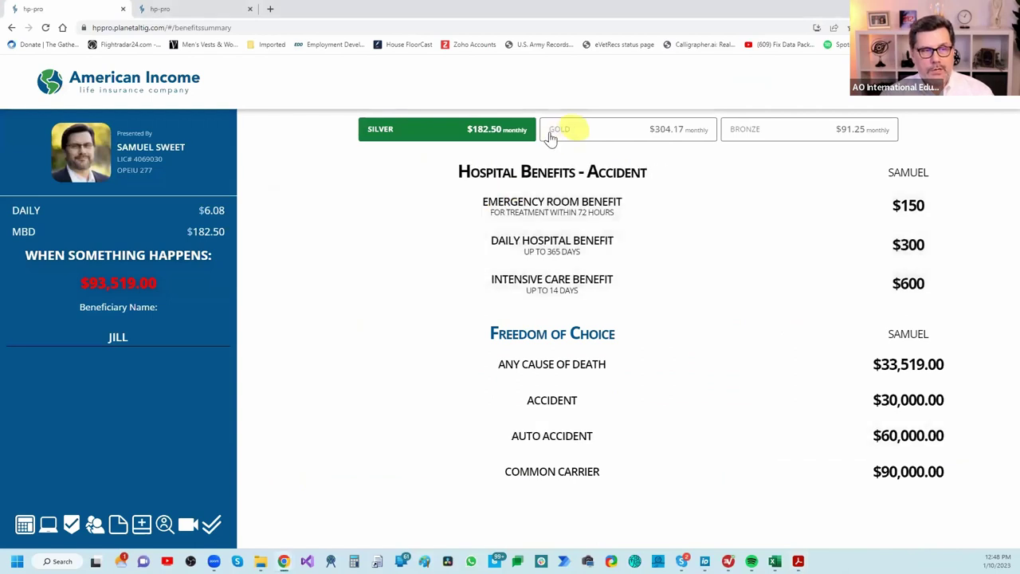
left_click(558, 132)
left_click(506, 130)
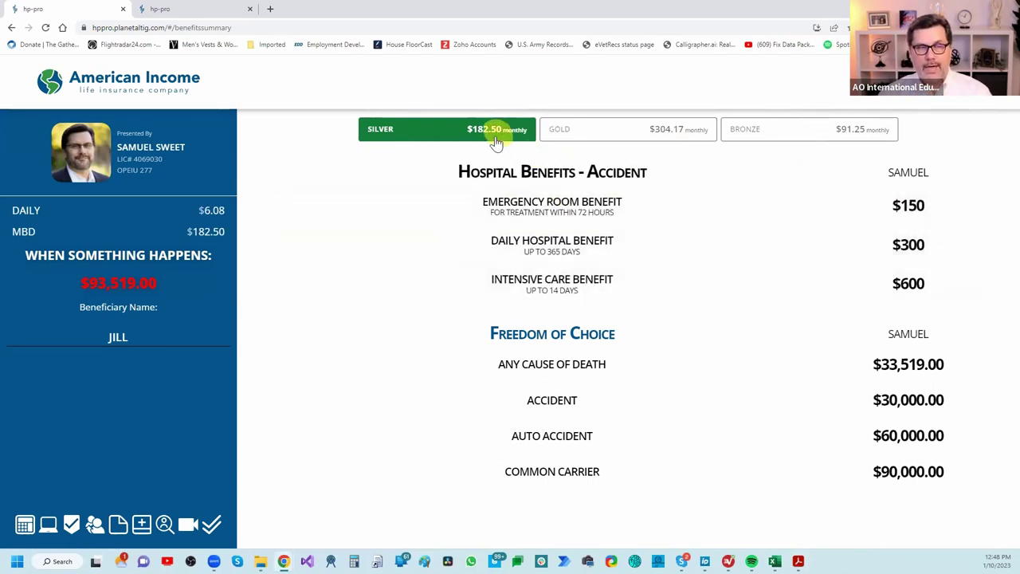
left_click(576, 143)
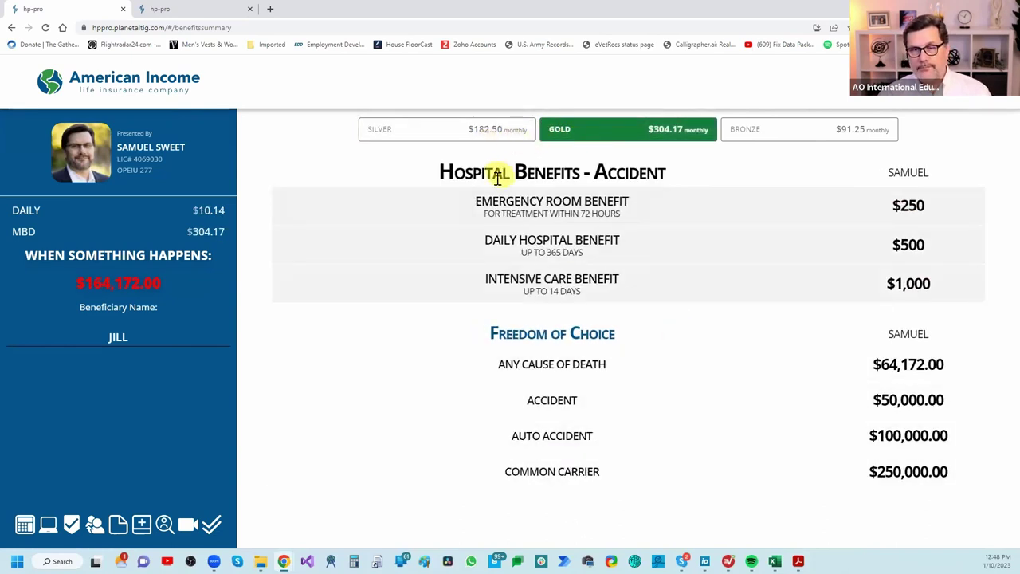
left_click(491, 132)
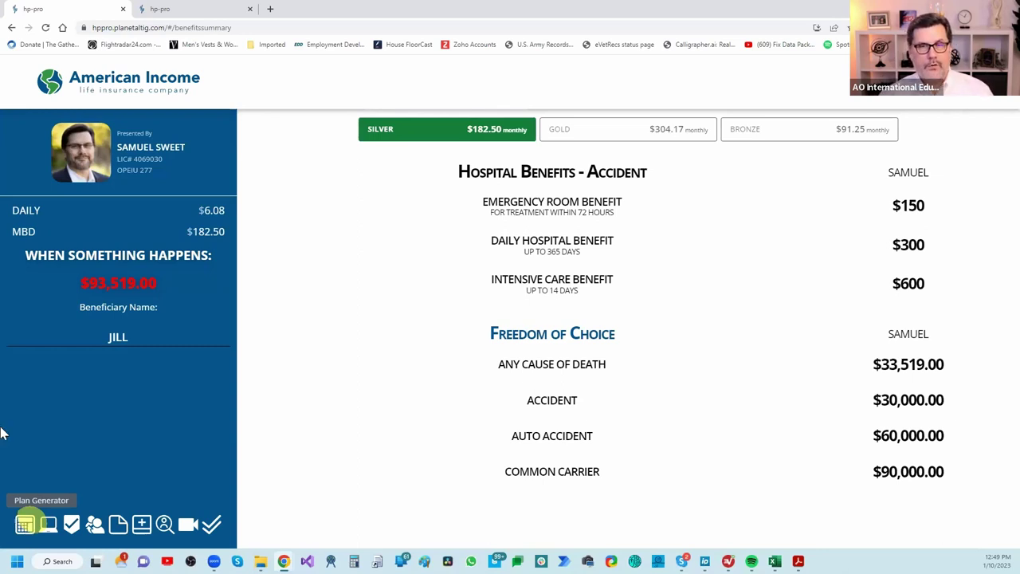
Review the script's Beneficiary Question and Fitting Their Budget sections in Acrobat Reader
key("alt+Tab")
scroll(378, 284, "up", 3)
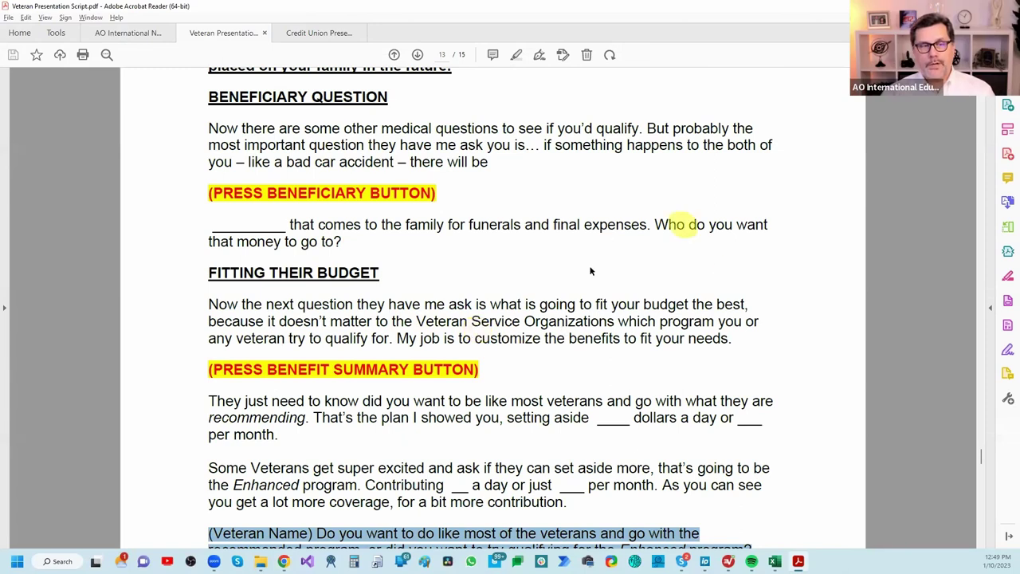
scroll(606, 303, "up", 2)
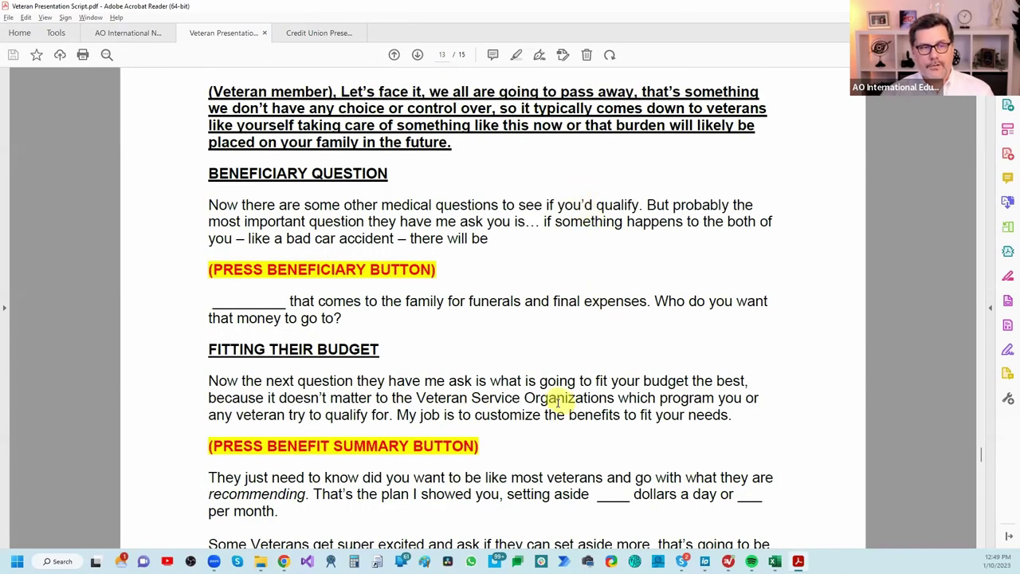
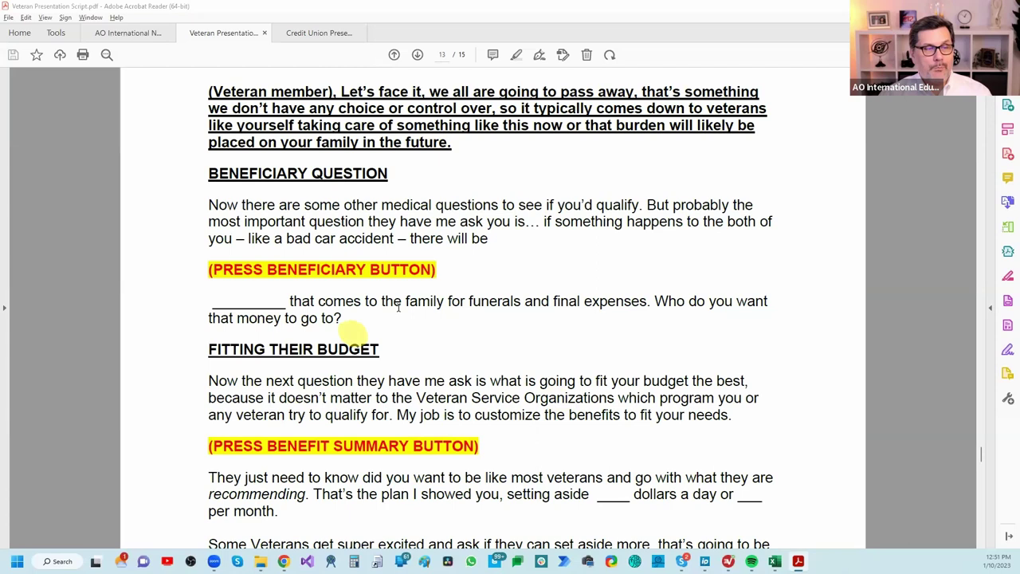
Review the Needs Analysis page in Chrome and open the Plan Generator
key("alt+Tab")
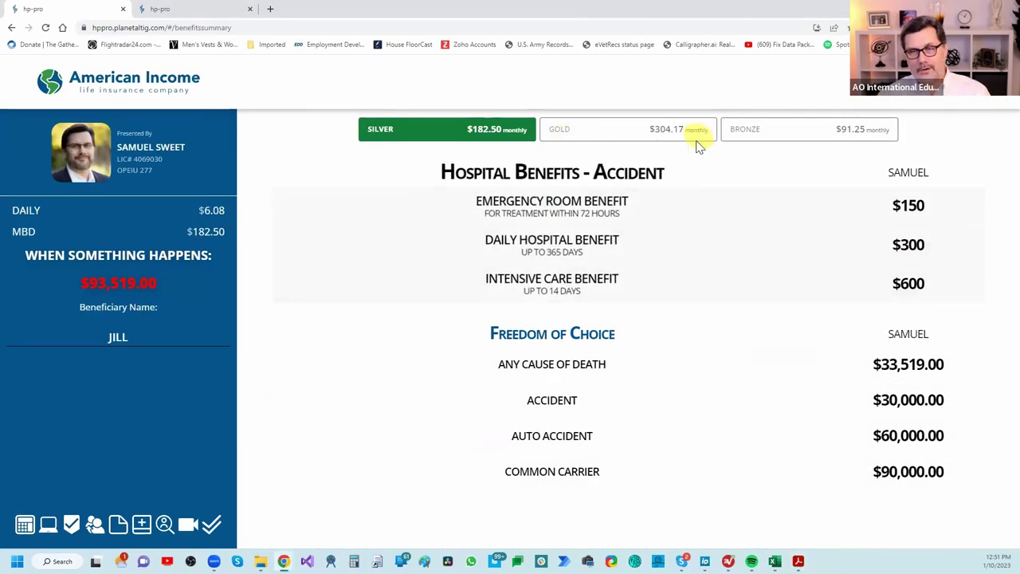
left_click(27, 527)
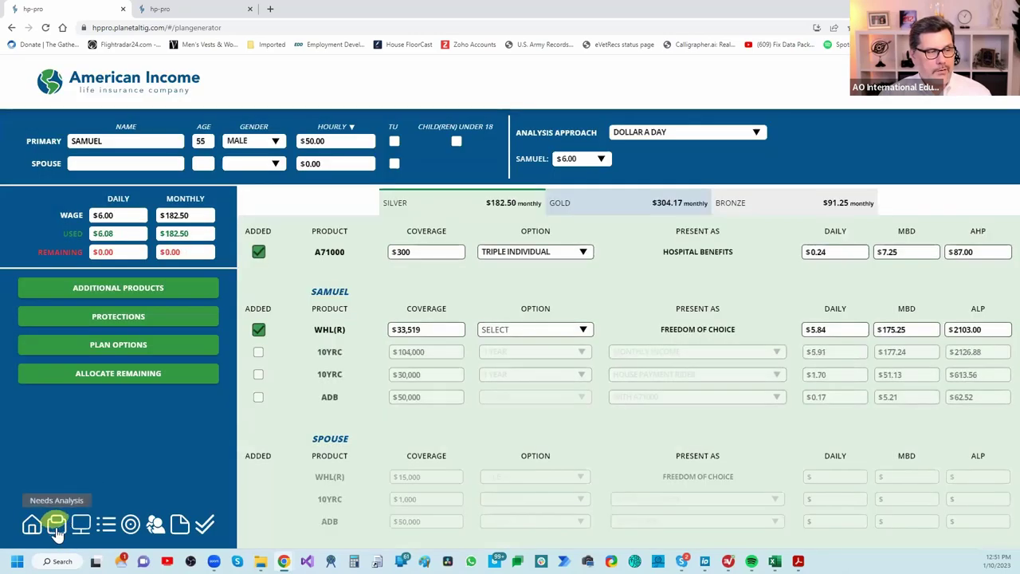
left_click(57, 526)
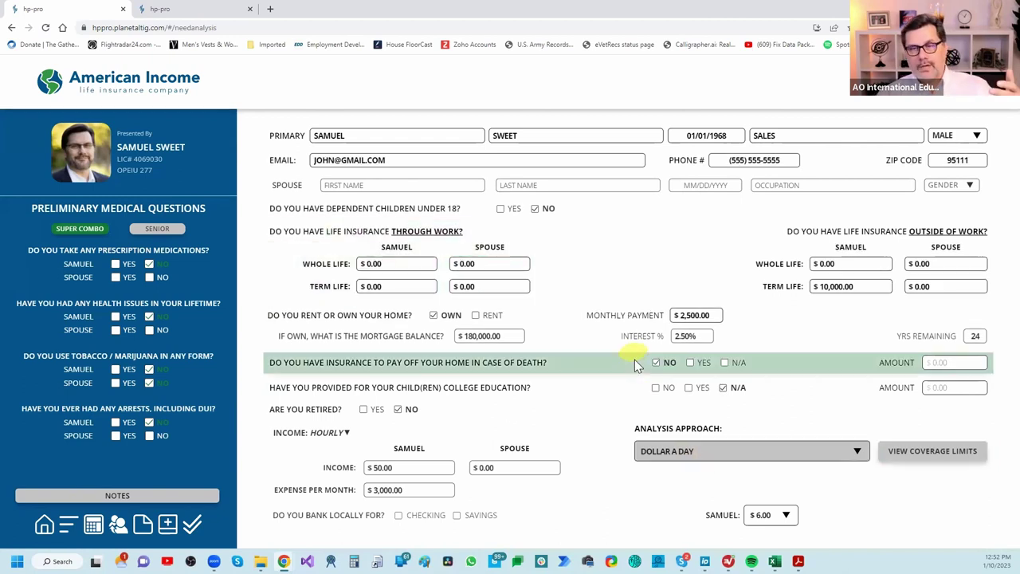
left_click(94, 526)
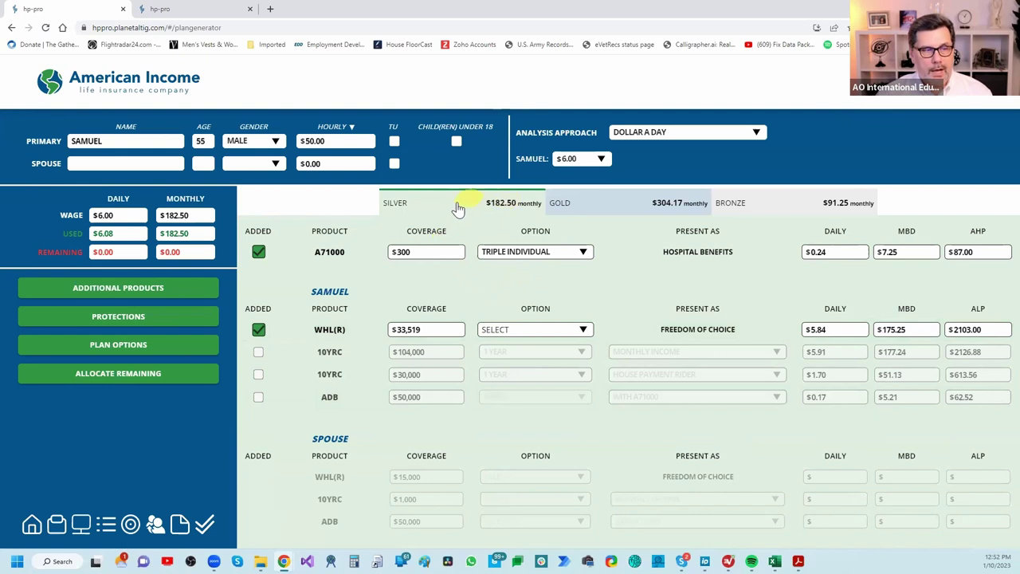
Remove the Bronze and Gold plan options so that only the Silver plan remains
left_click(118, 344)
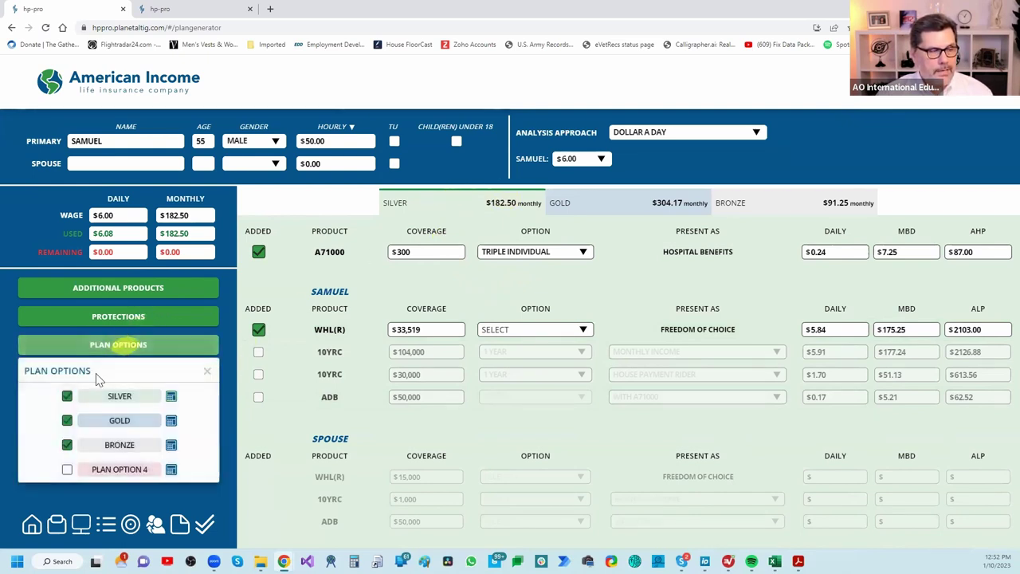
left_click(66, 445)
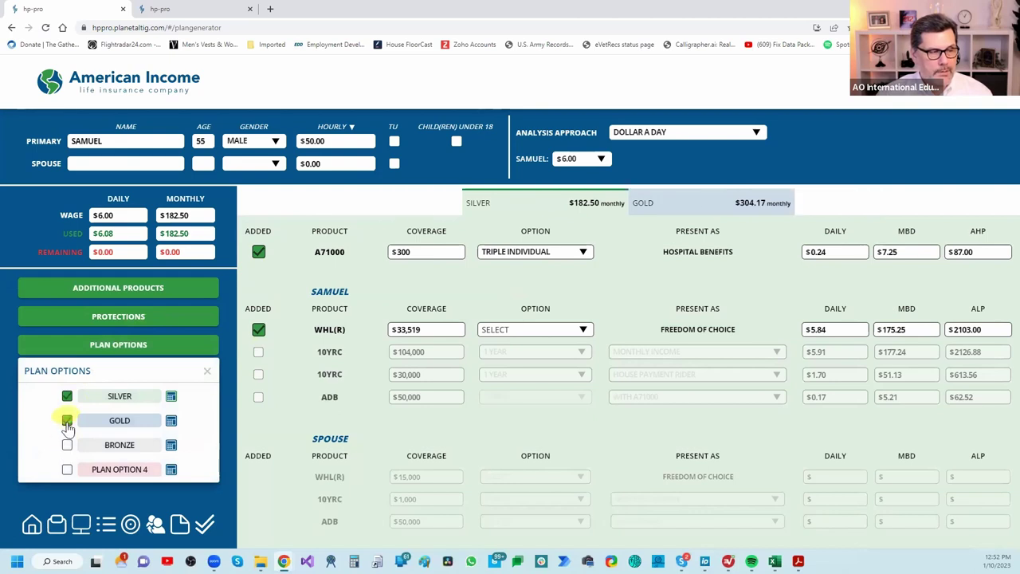
left_click(66, 420)
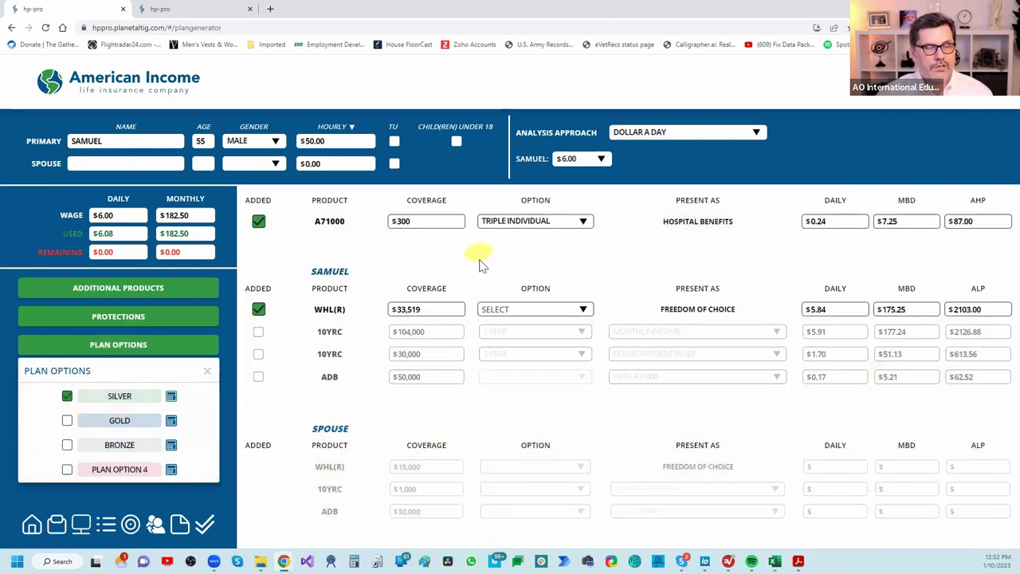
left_click(346, 239)
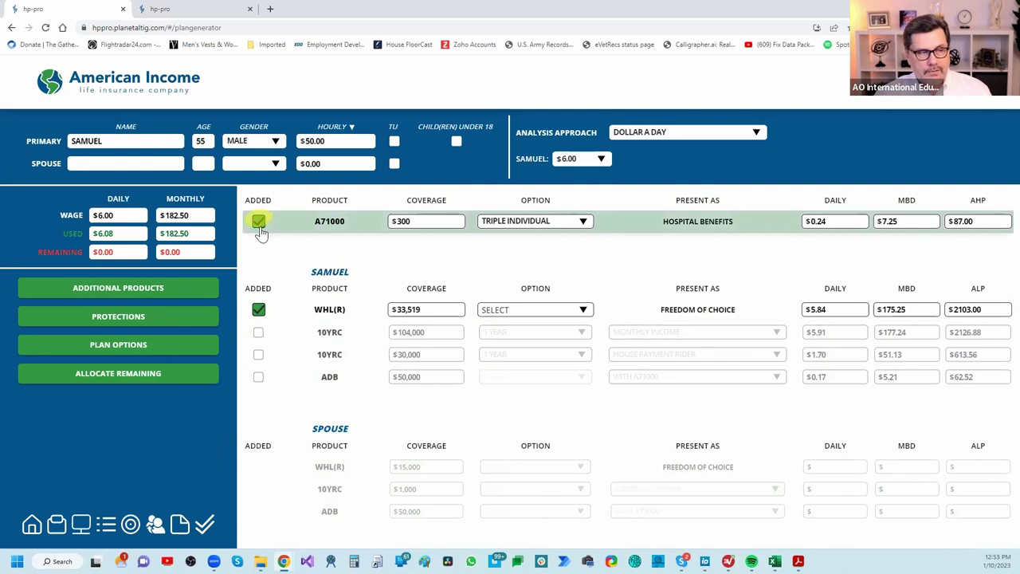
Check the A71000 coverage options and add the spouse with first name, age 55 and gender Female
left_click(501, 223)
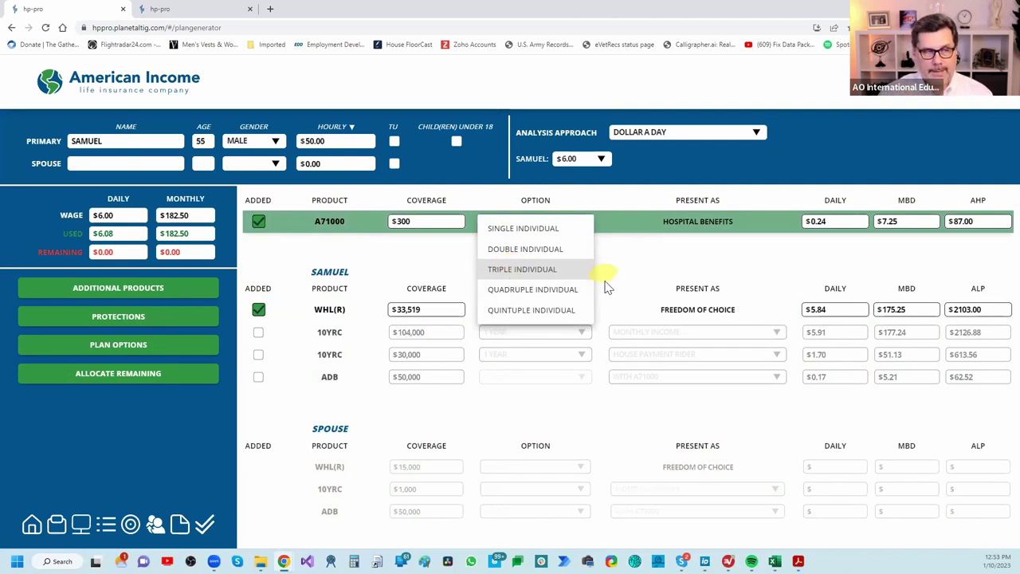
left_click(148, 164)
type("JILL")
left_click(202, 165)
type("55")
left_click(269, 164)
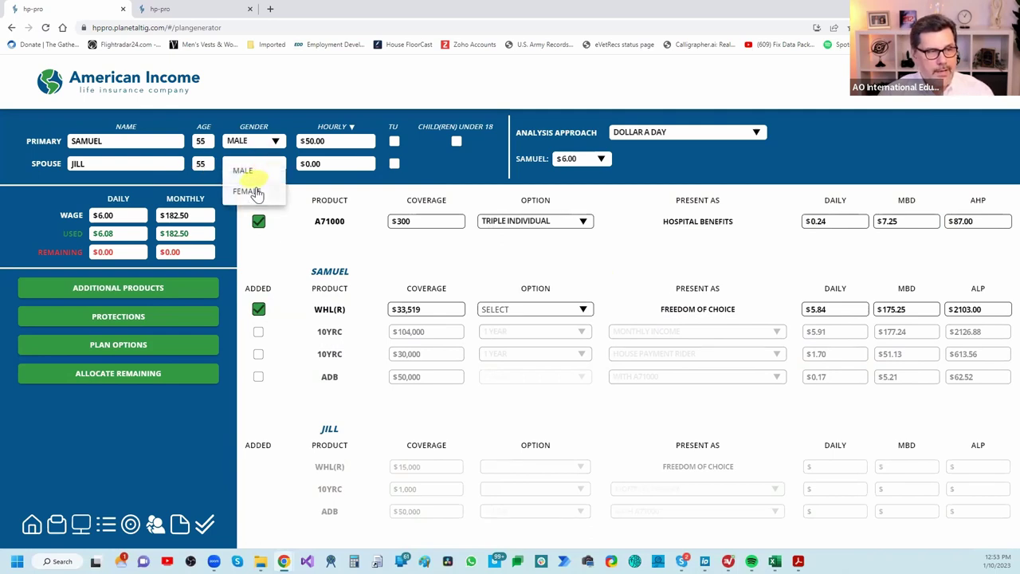
left_click(253, 192)
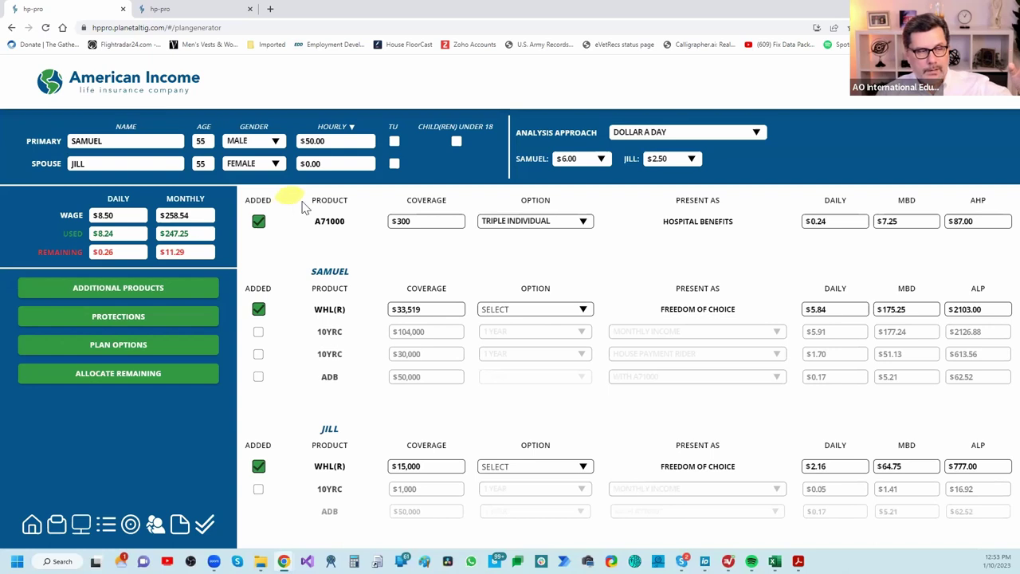
Set the A71000 hospital benefits option to Triple Family
left_click(518, 222)
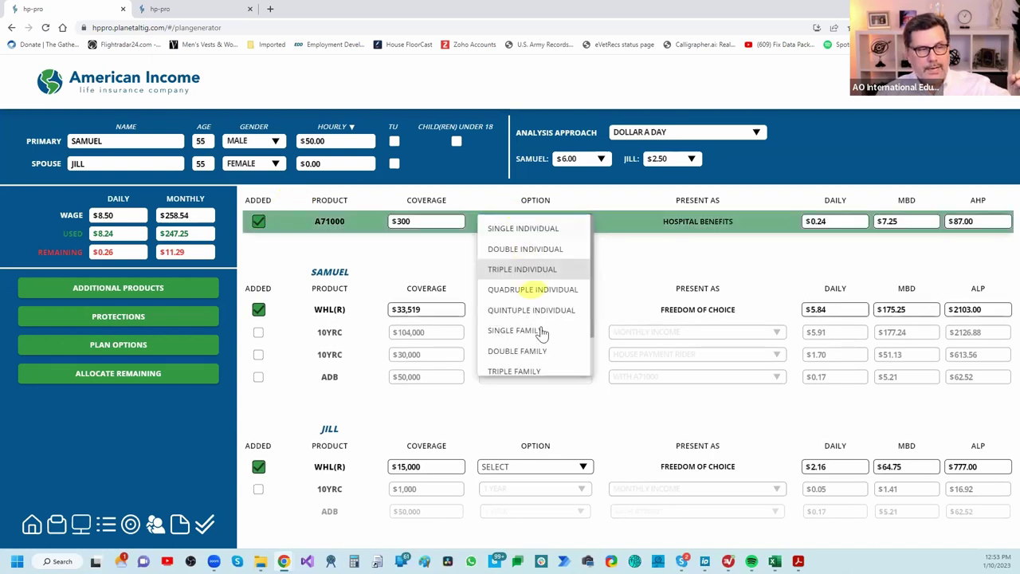
scroll(545, 333, "down", 1)
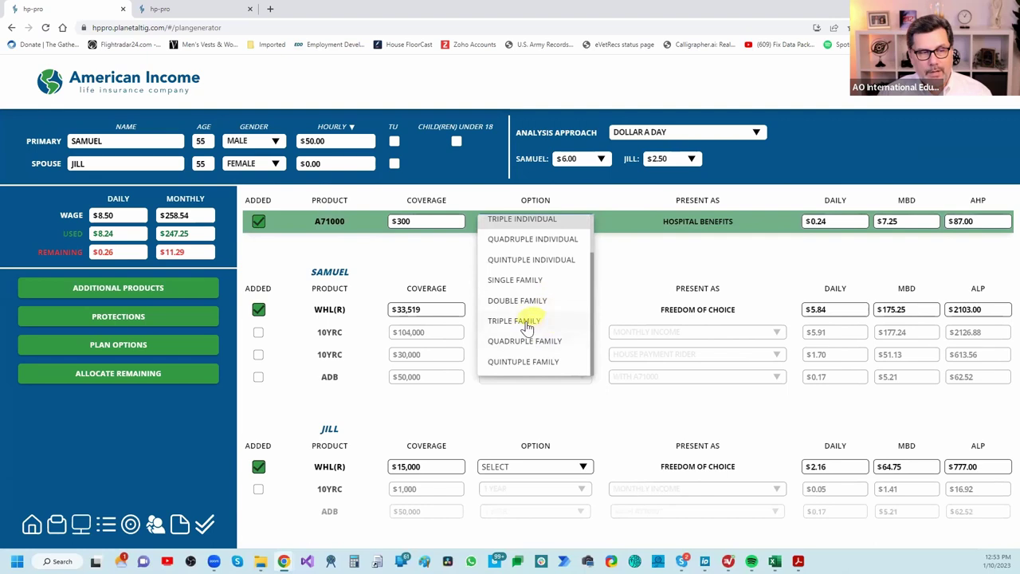
left_click(526, 321)
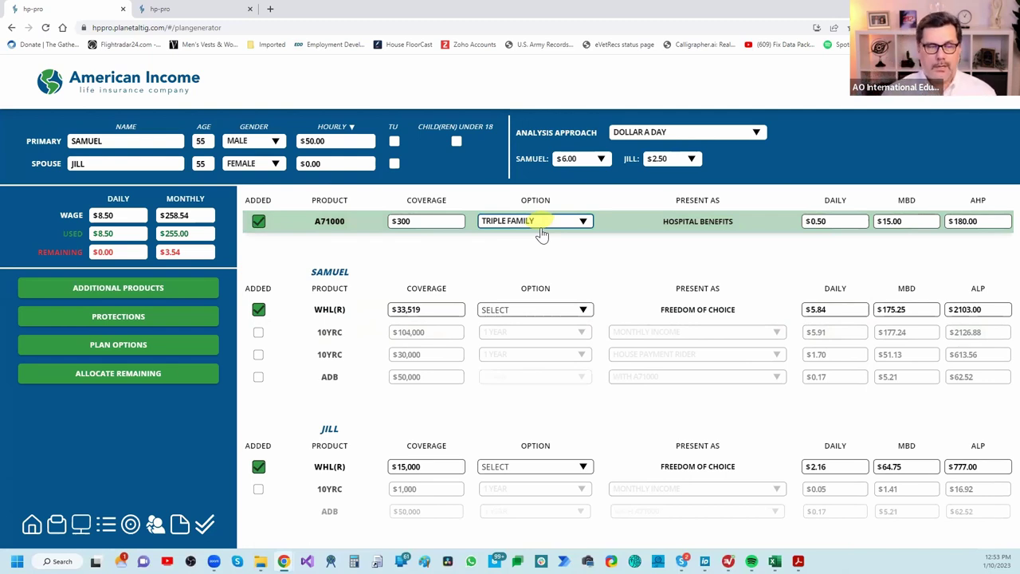
Set the Dollar a Day amount to $5.00 each for the primary member and the spouse
left_click(591, 164)
scroll(581, 263, "down", 3)
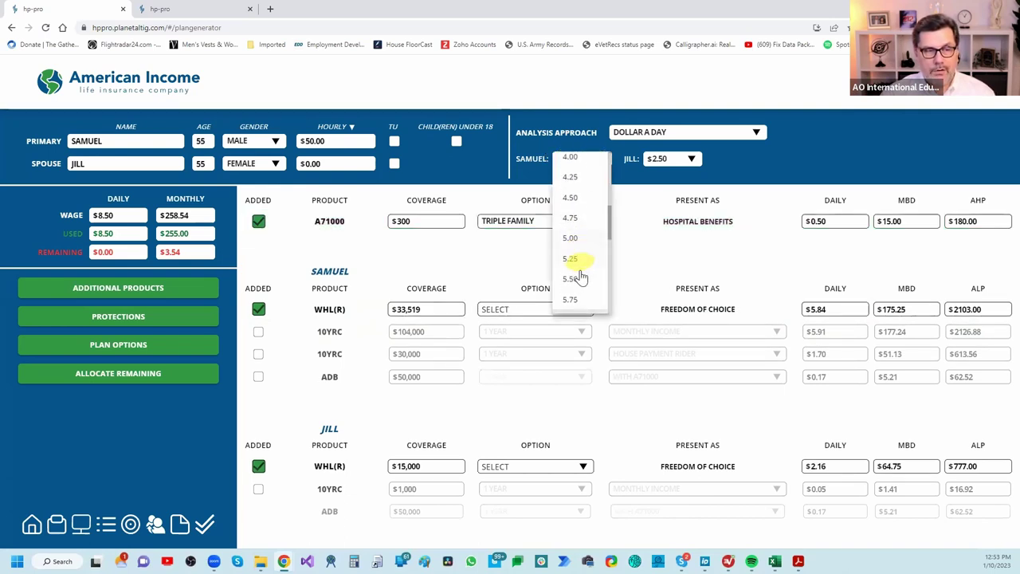
left_click(572, 243)
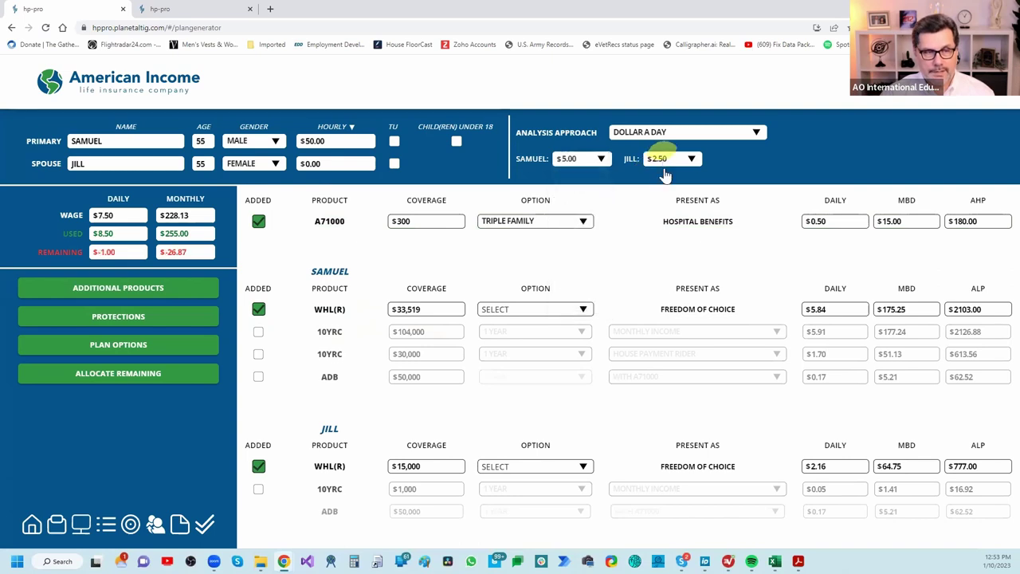
left_click(662, 159)
scroll(670, 263, "down", 4)
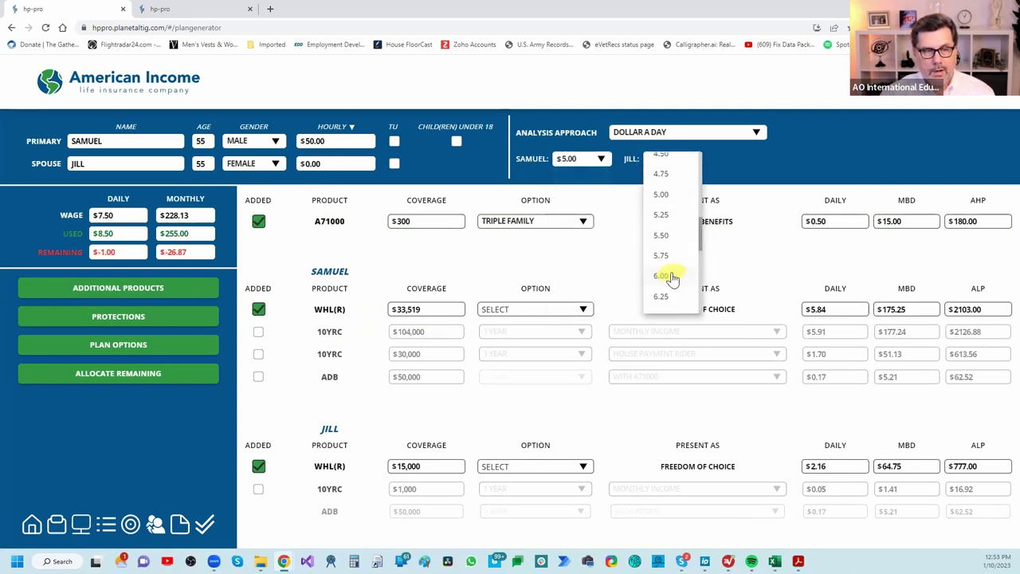
left_click(662, 196)
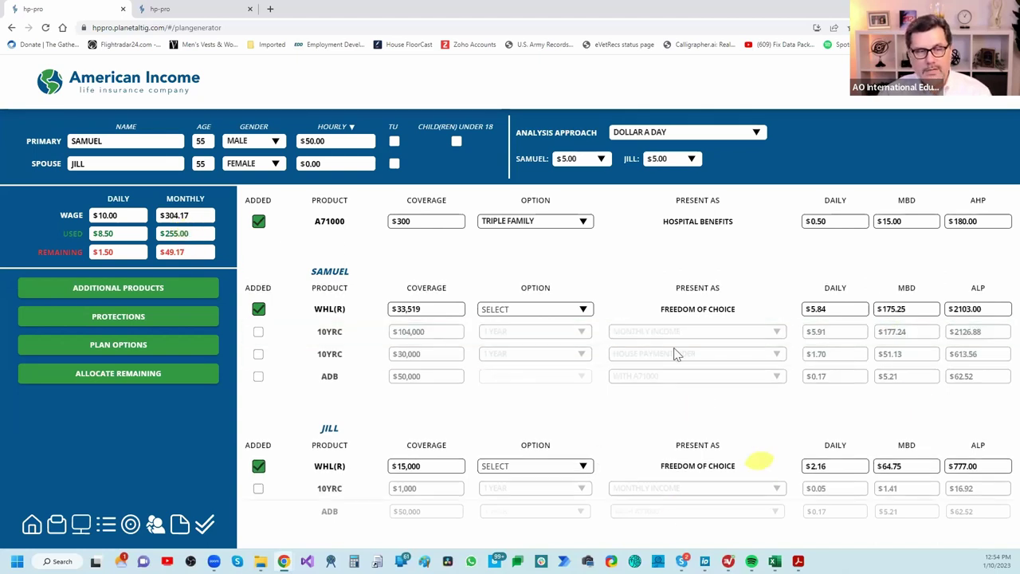
Allocate the remaining premium across both the primary's and the spouse's whole life coverage and finish the allocation
left_click(125, 381)
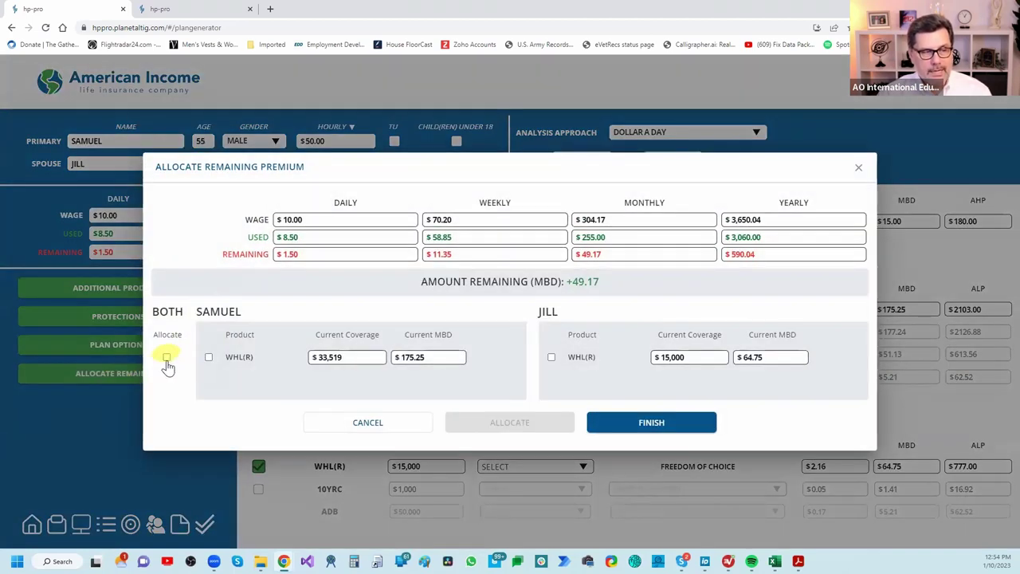
left_click(167, 358)
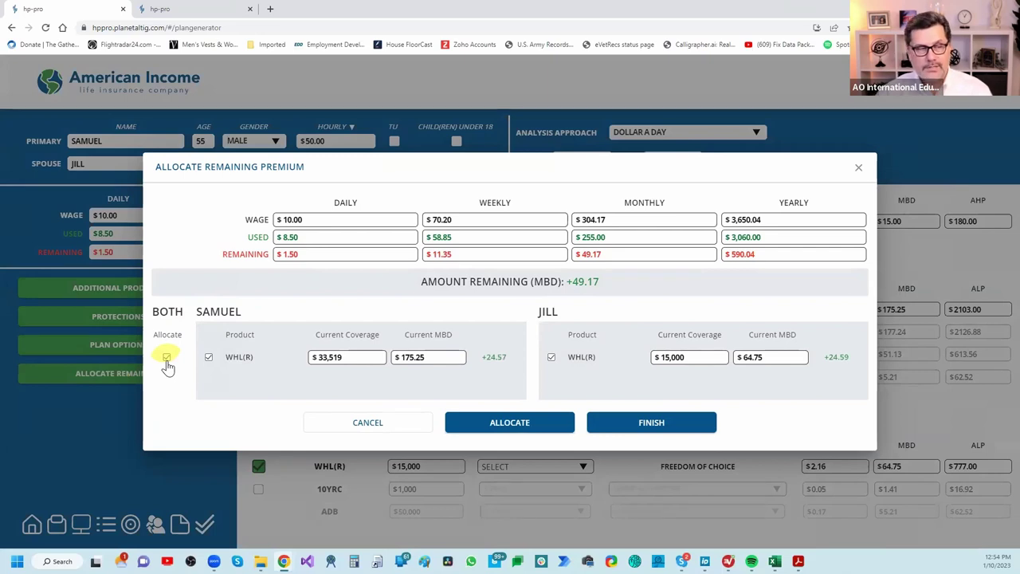
left_click(503, 420)
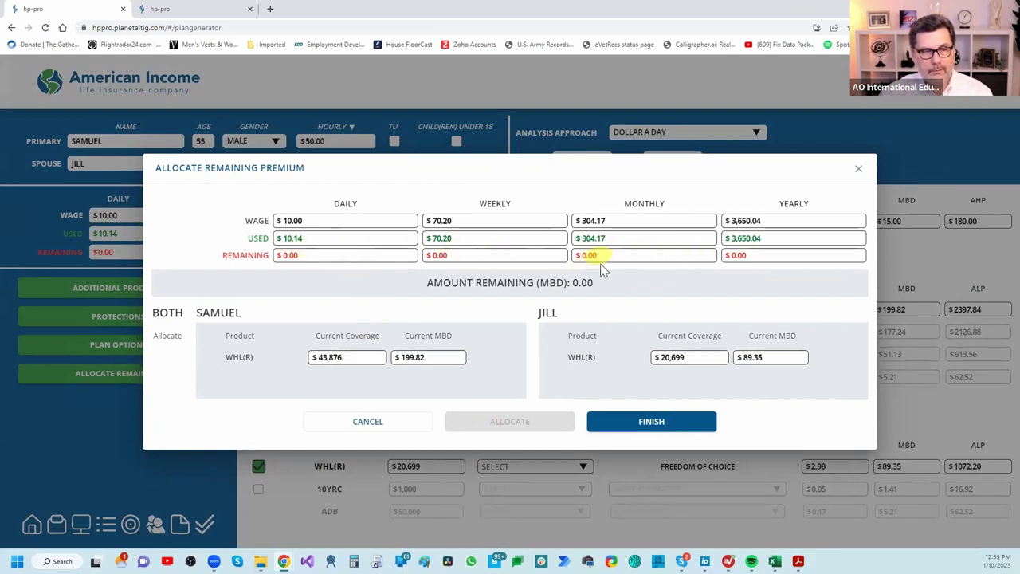
left_click(638, 422)
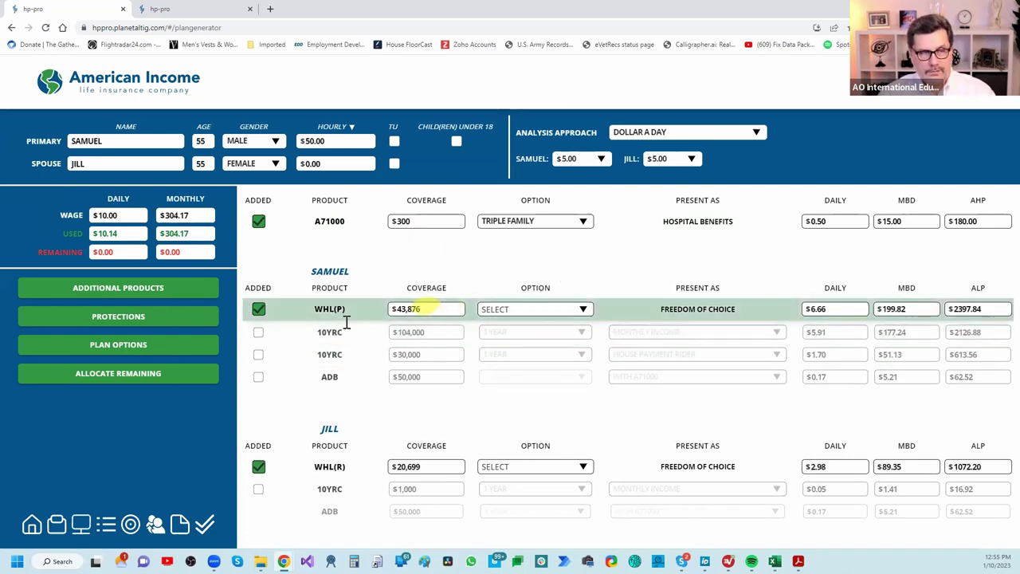
Add the Gold and Bronze plan options alongside the Silver plan
left_click(120, 351)
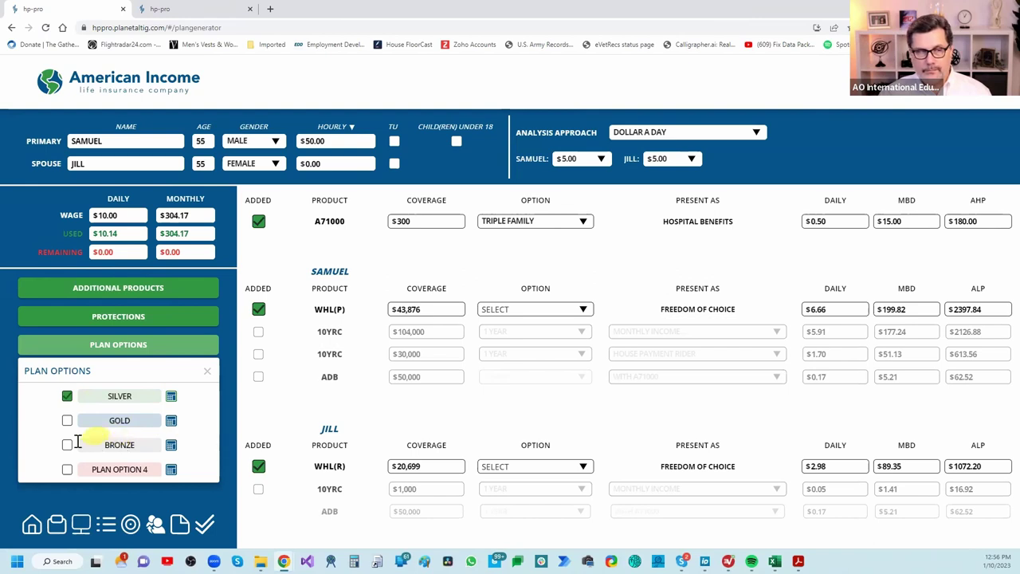
left_click(67, 420)
left_click(67, 445)
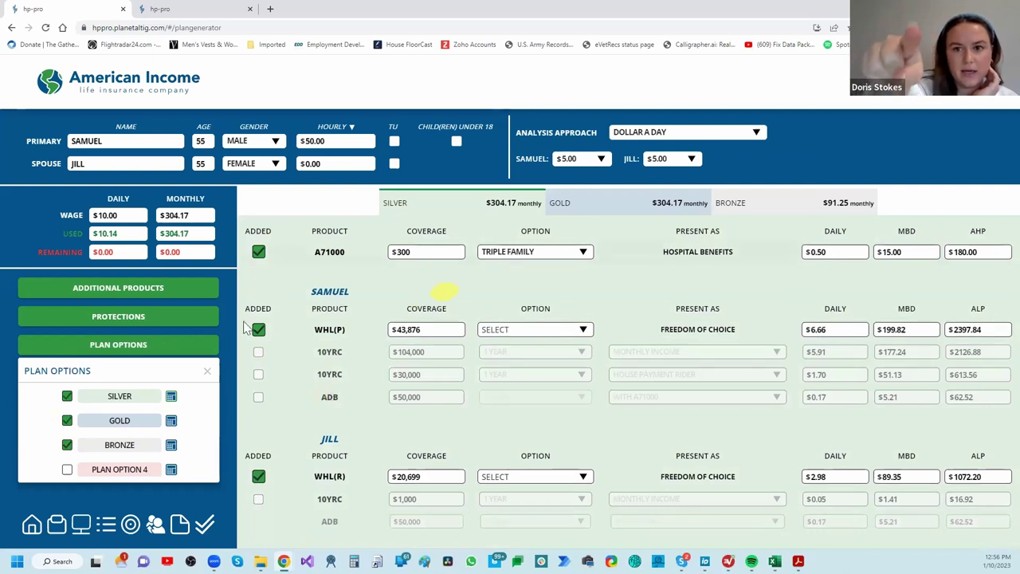
left_click(206, 377)
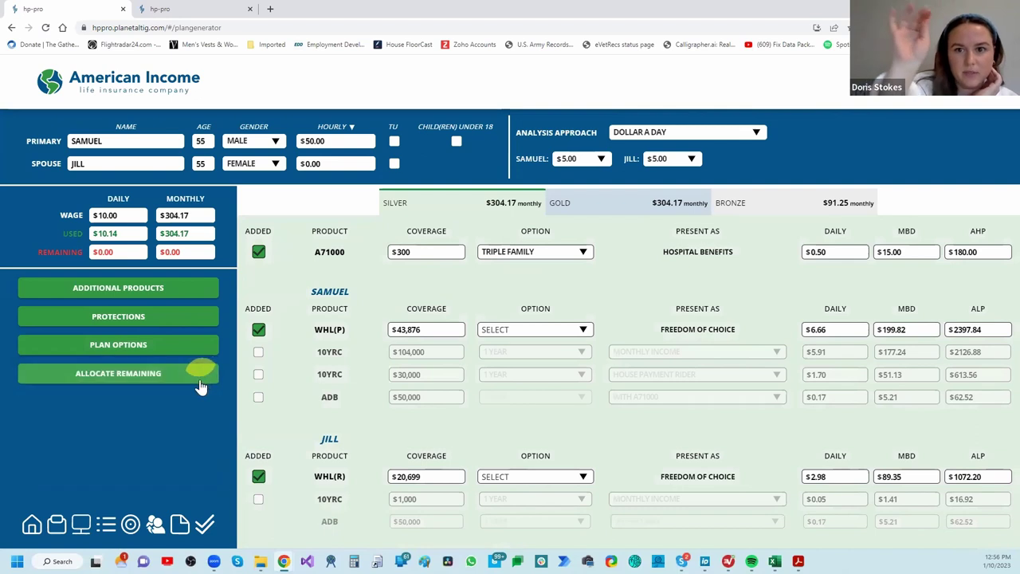
Set the Silver plan's Dollar a Day amount to $6.00 each for the primary member and the spouse
left_click(588, 159)
scroll(582, 284, "down", 5)
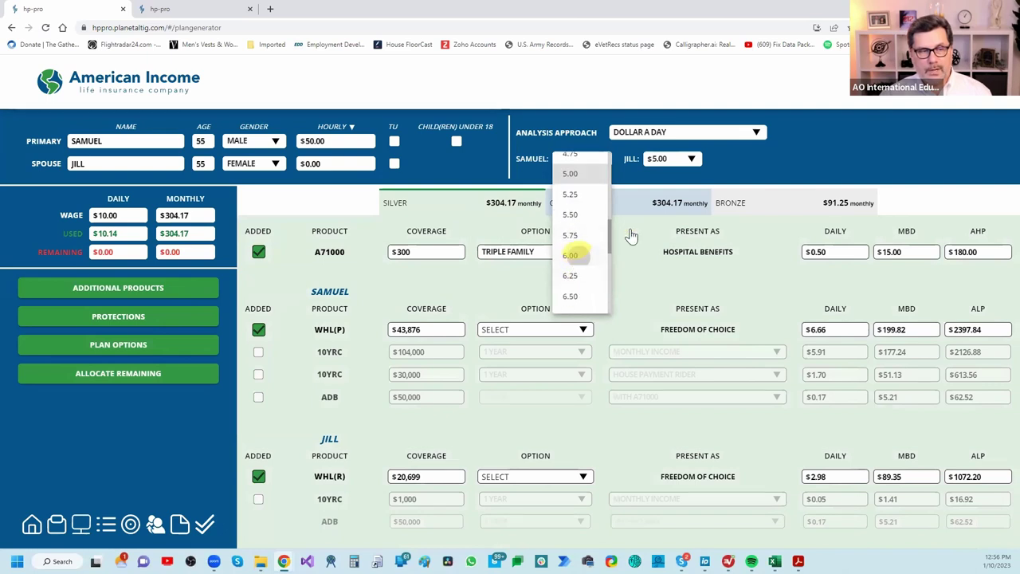
left_click(576, 259)
left_click(674, 158)
scroll(666, 239, "down", 5)
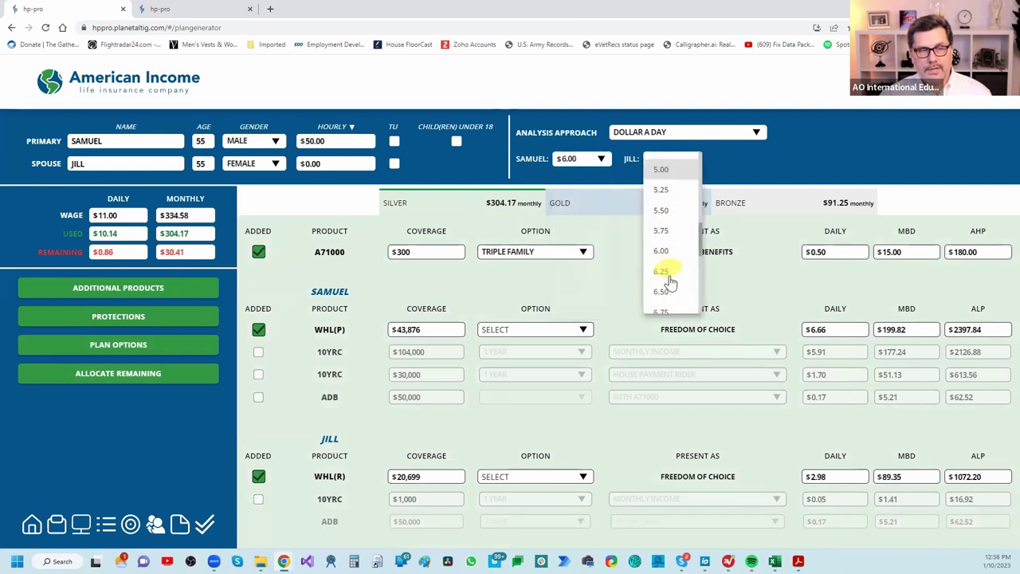
left_click(664, 223)
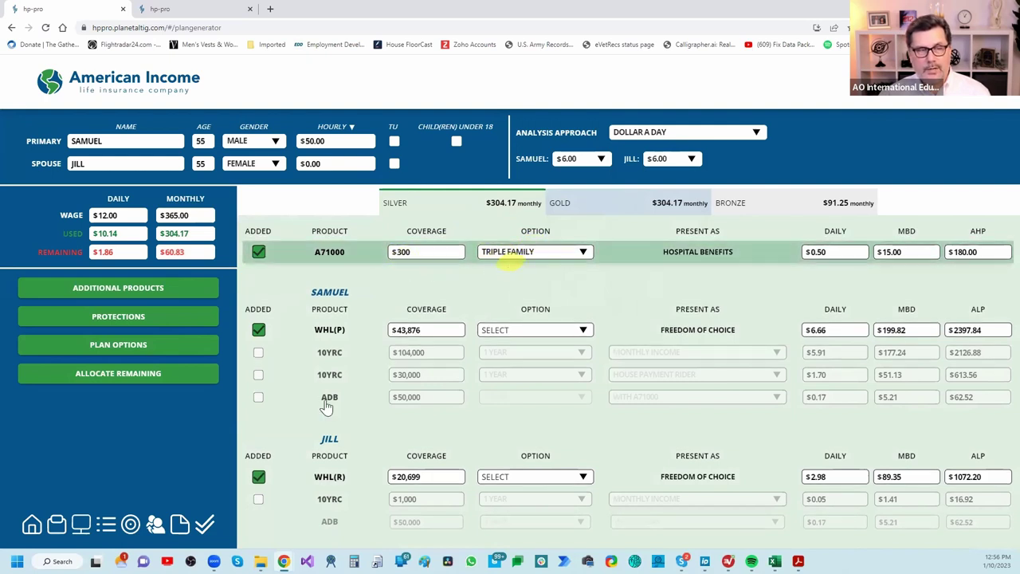
Allocate the Silver plan's remaining premium to both members' whole life policies on the $6.00 a day budget and finish
left_click(116, 381)
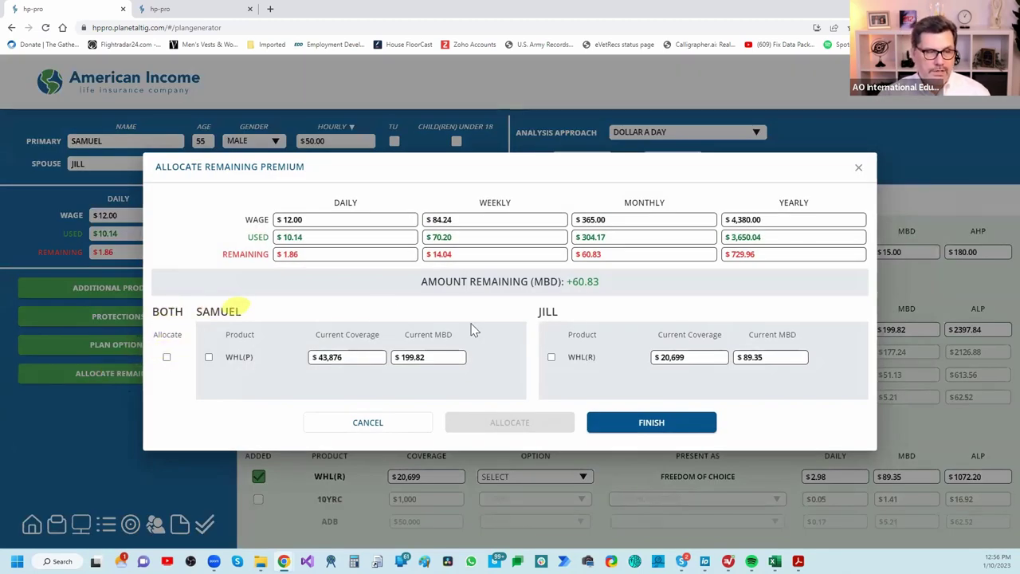
left_click(166, 358)
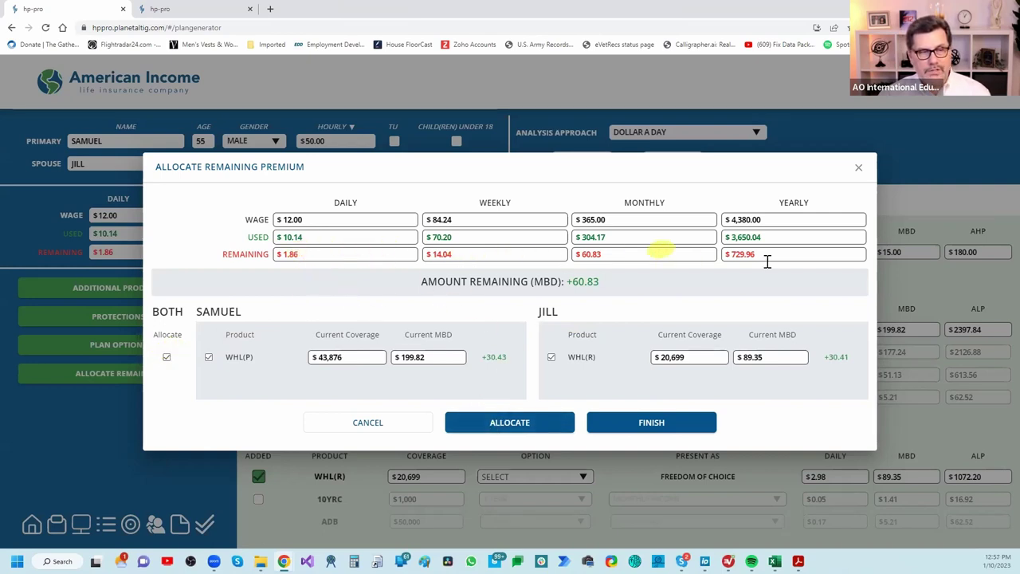
left_click(524, 425)
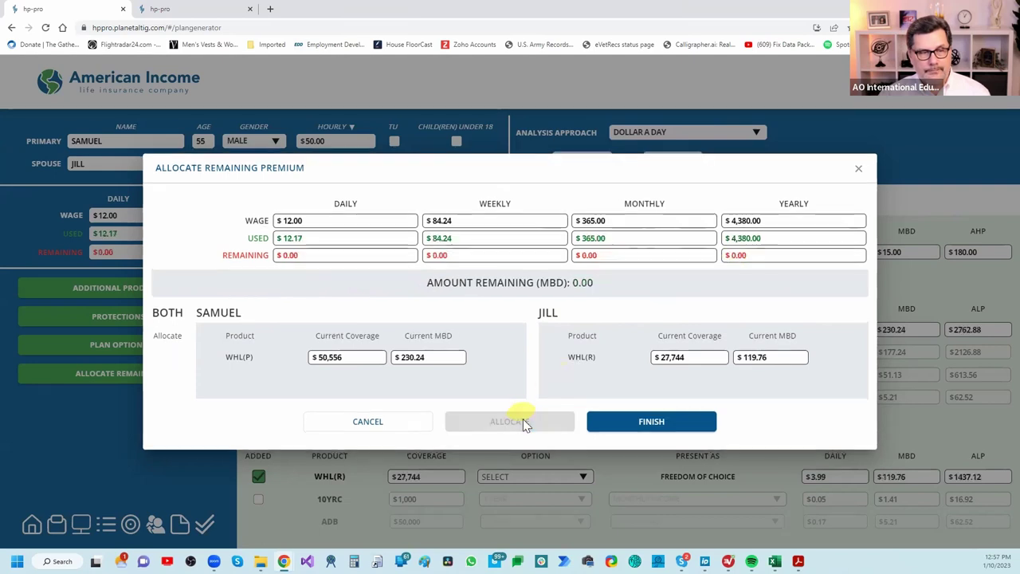
left_click(638, 424)
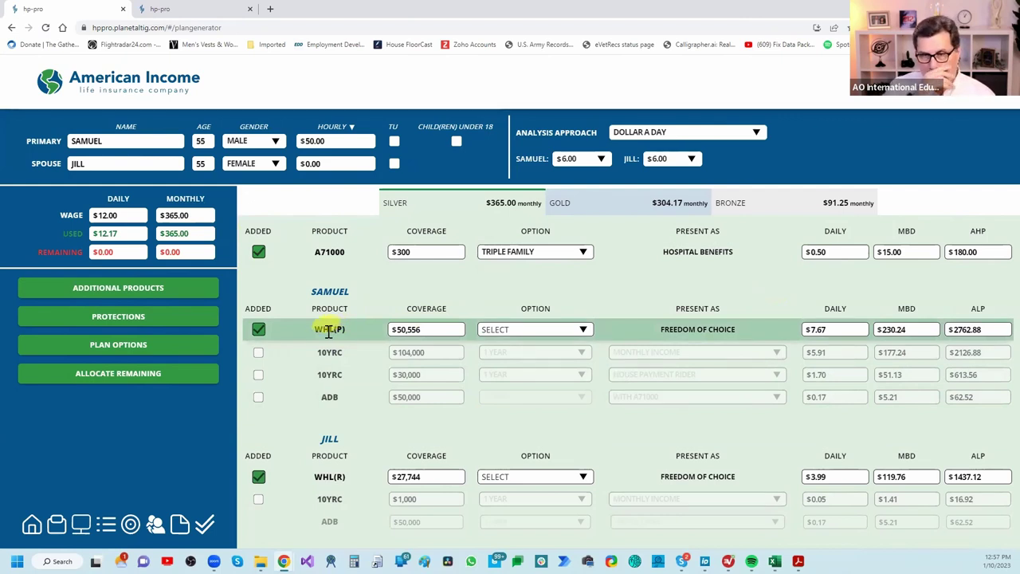
Set the Silver plan's Dollar a Day amounts back to $5.00 for both the primary member and the spouse
left_click(600, 162)
scroll(581, 279, "down", 1)
left_click(580, 284)
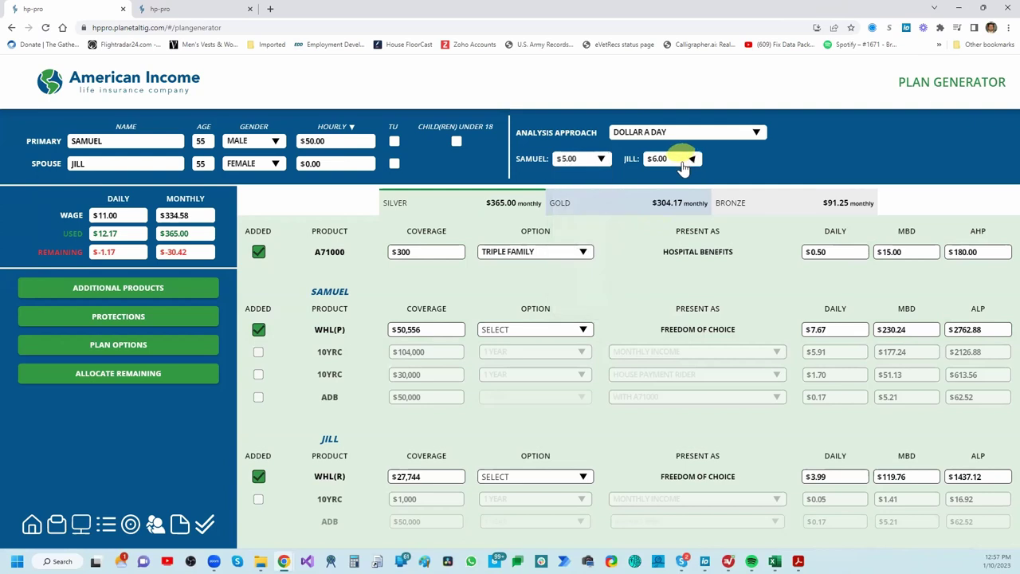
left_click(684, 162)
scroll(673, 271, "down", 3)
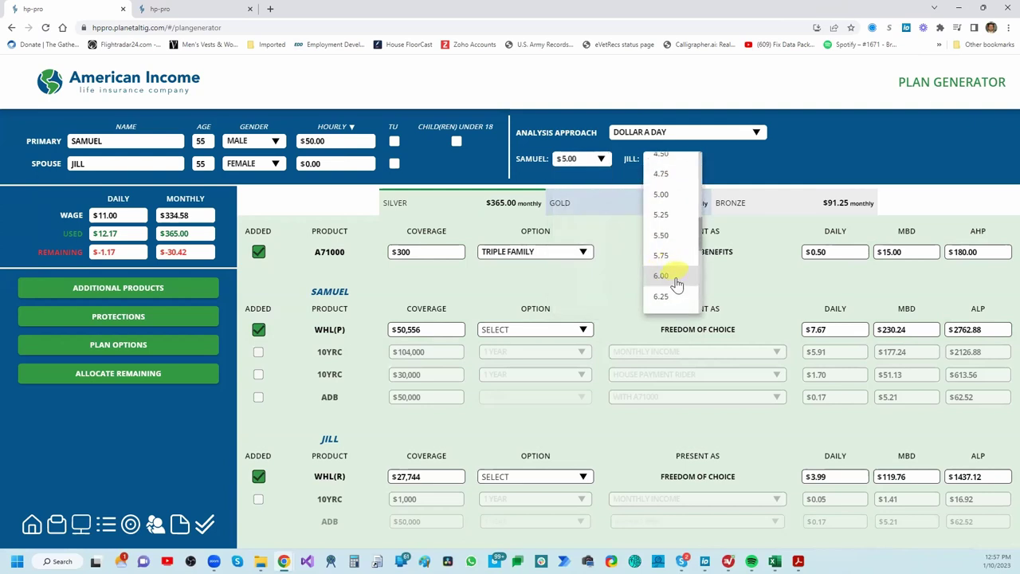
left_click(662, 194)
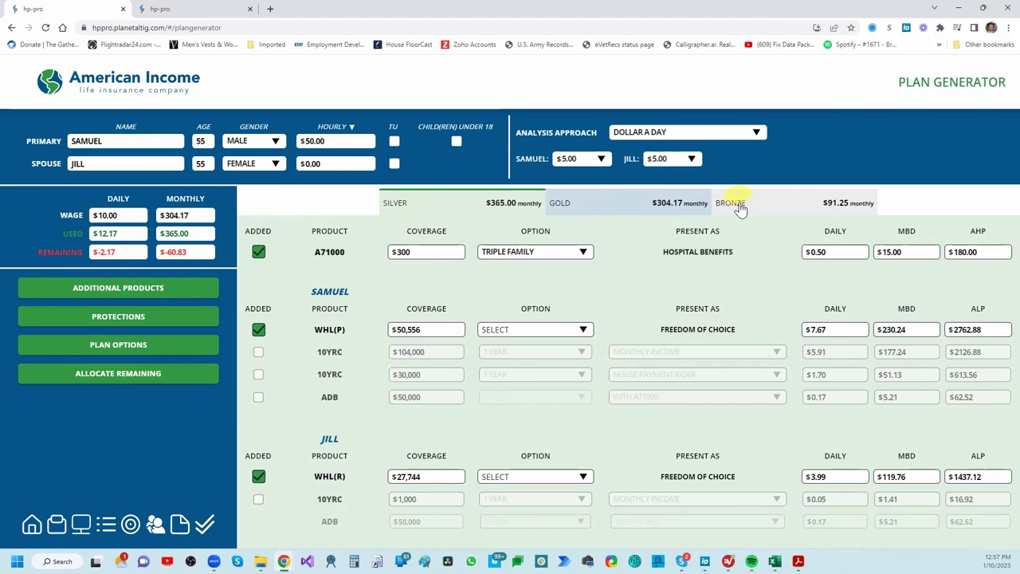
left_click(161, 346)
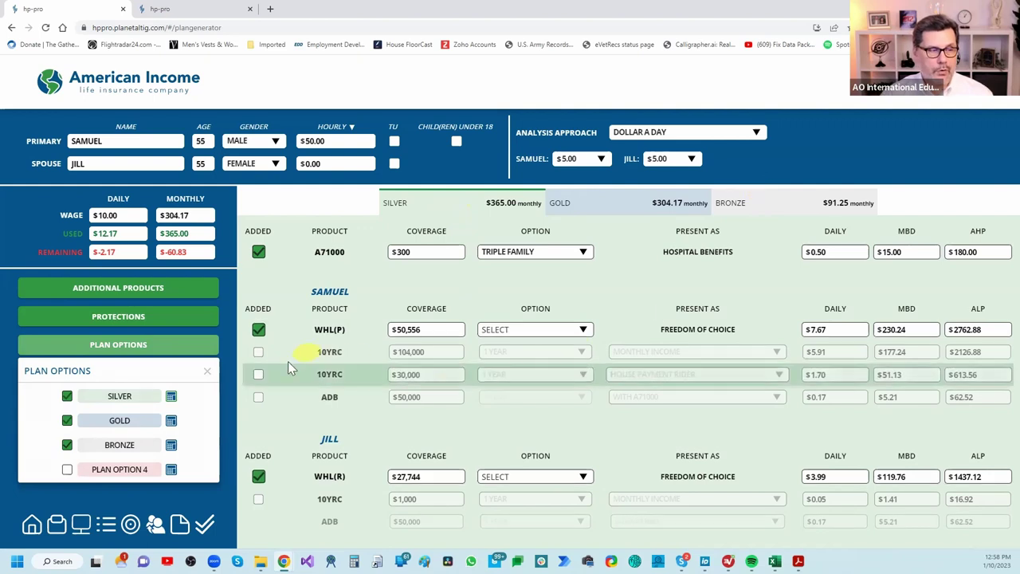
left_click(207, 374)
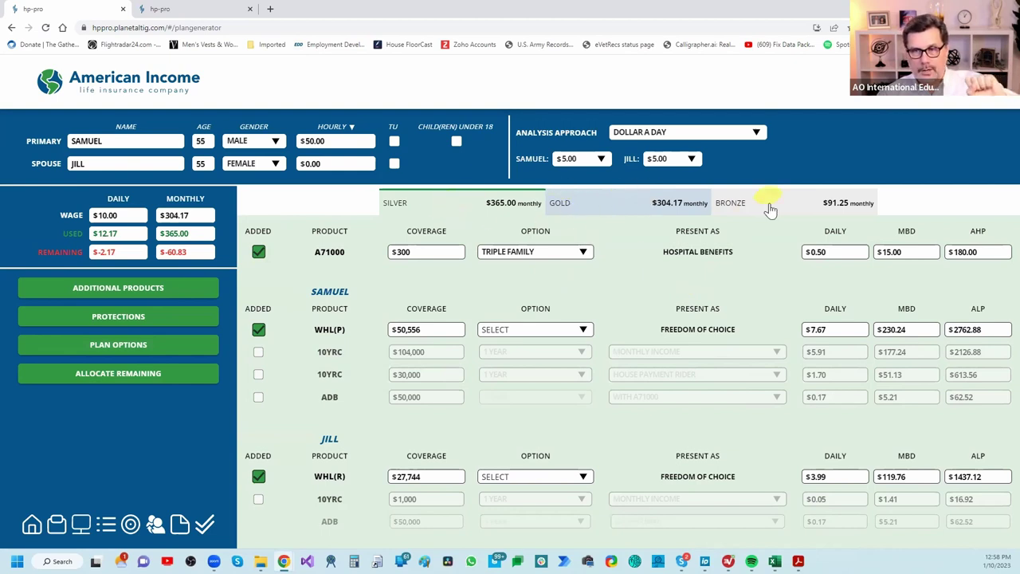
Switch to the Gold plan and set its Dollar a Day amount to $8.00 each for the primary member and the spouse
left_click(580, 208)
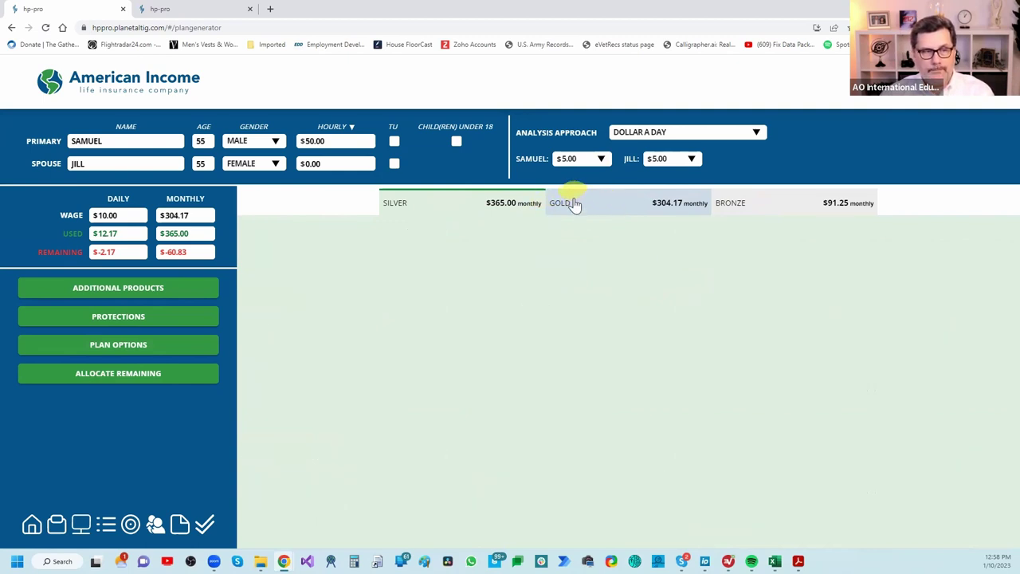
left_click(599, 159)
left_click(597, 165)
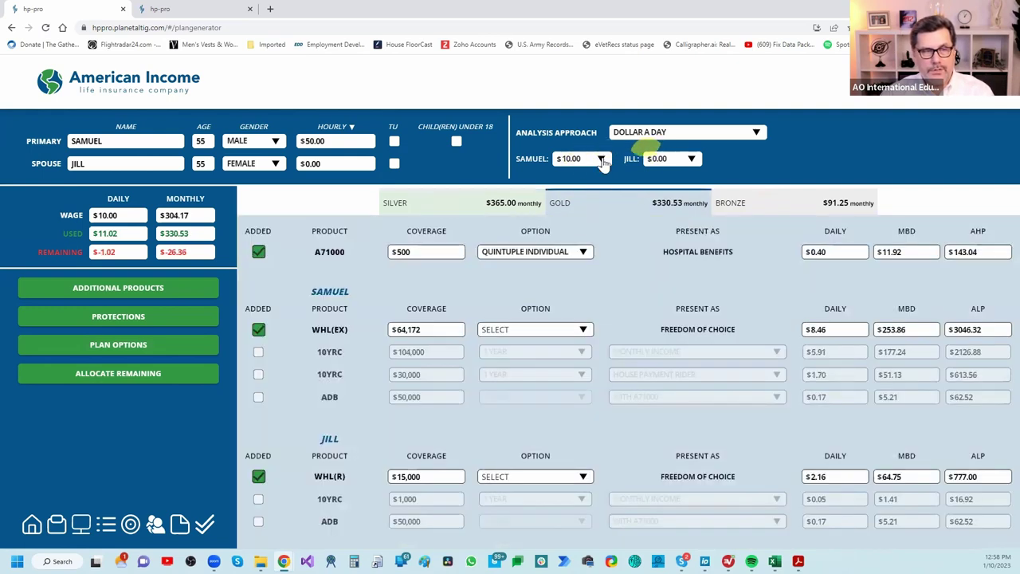
left_click(571, 158)
scroll(578, 257, "down", 9)
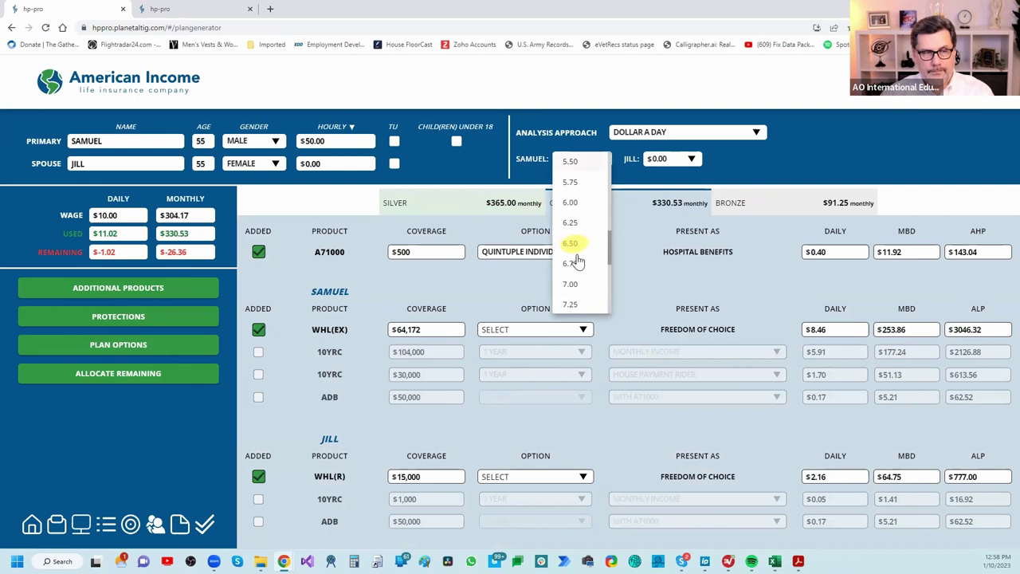
left_click(571, 206)
left_click(684, 159)
scroll(672, 271, "down", 9)
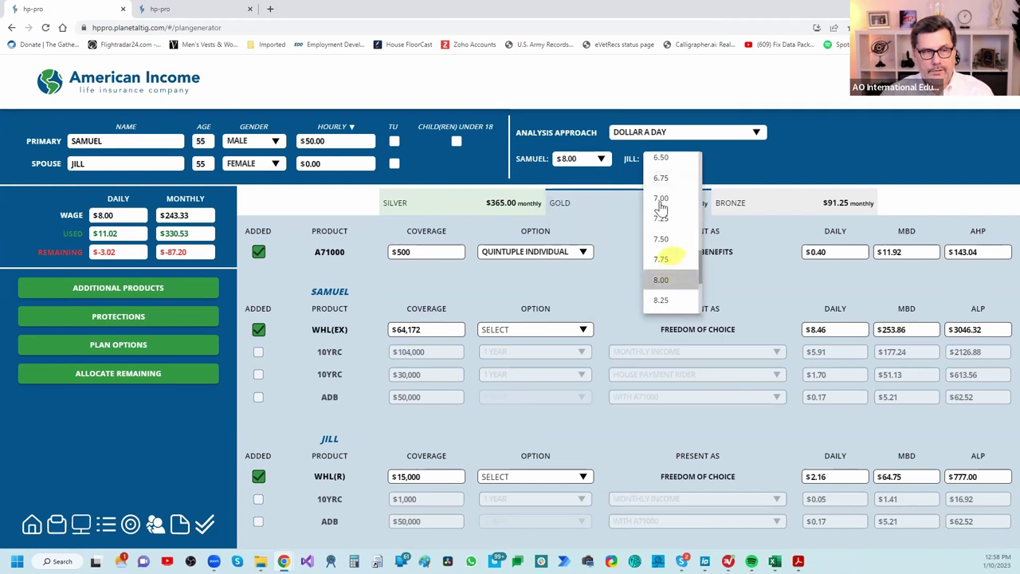
left_click(668, 281)
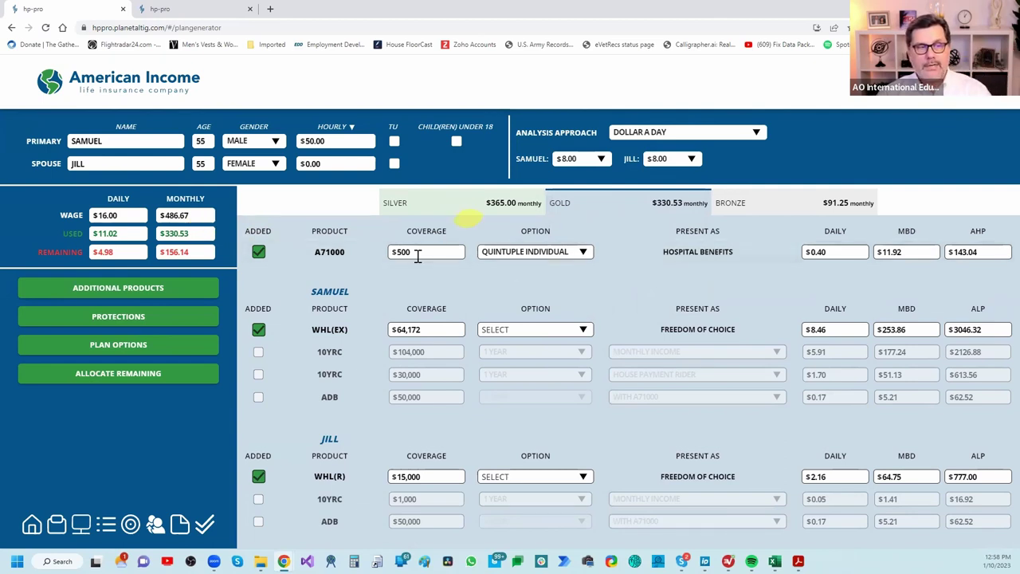
Set the Gold plan's A71000 hospital benefits option to Quintuple Family
left_click(554, 253)
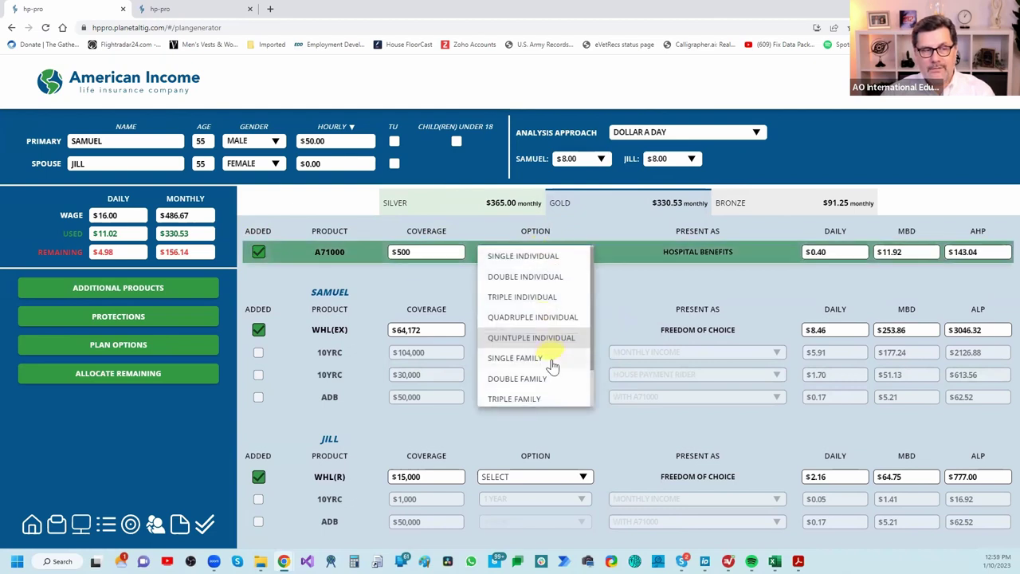
scroll(553, 363, "down", 1)
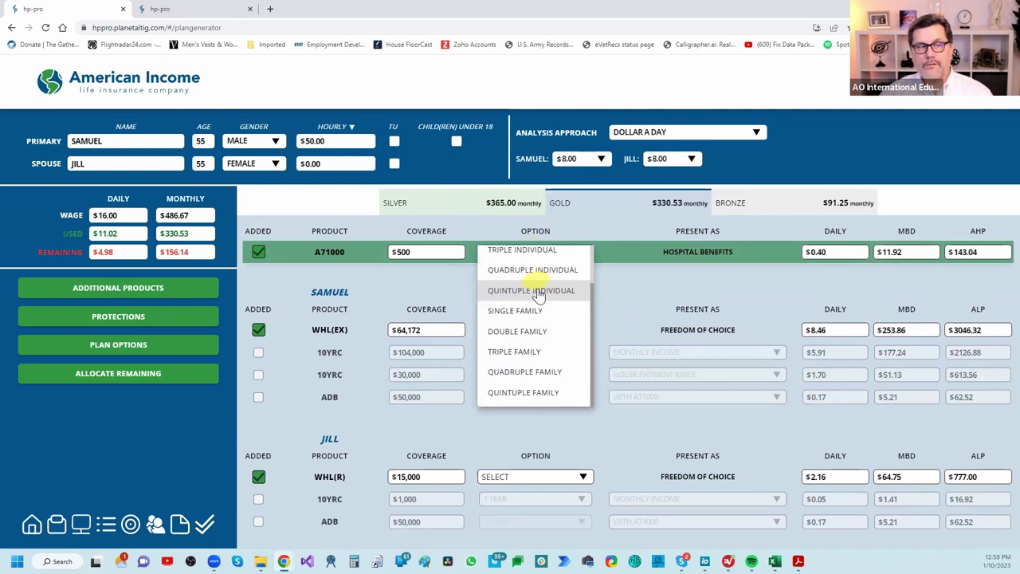
left_click(541, 394)
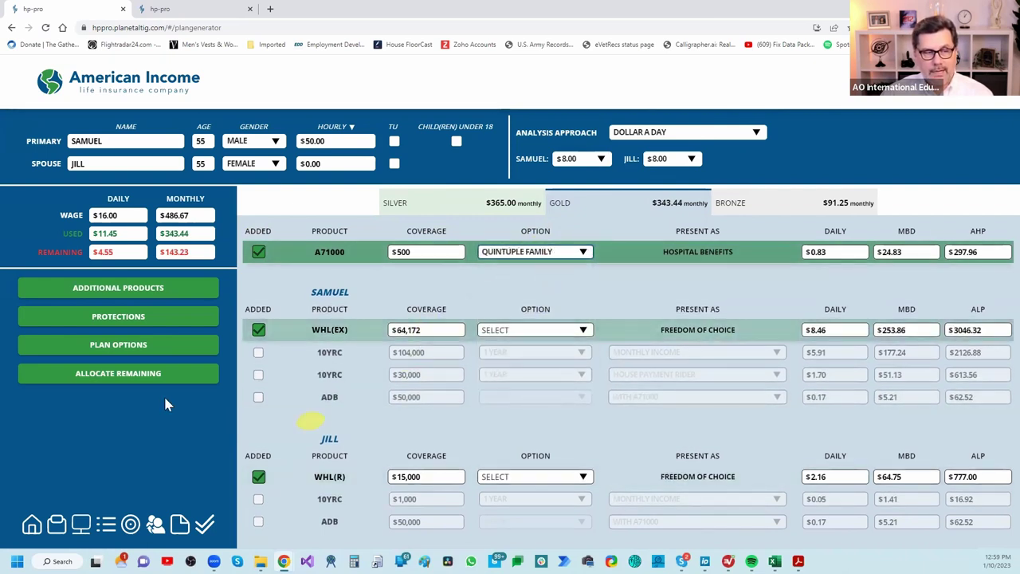
Allocate the Gold plan's remaining premium across the whole life policies of both the primary and the spouse, and finish
left_click(79, 374)
left_click(169, 360)
left_click(494, 423)
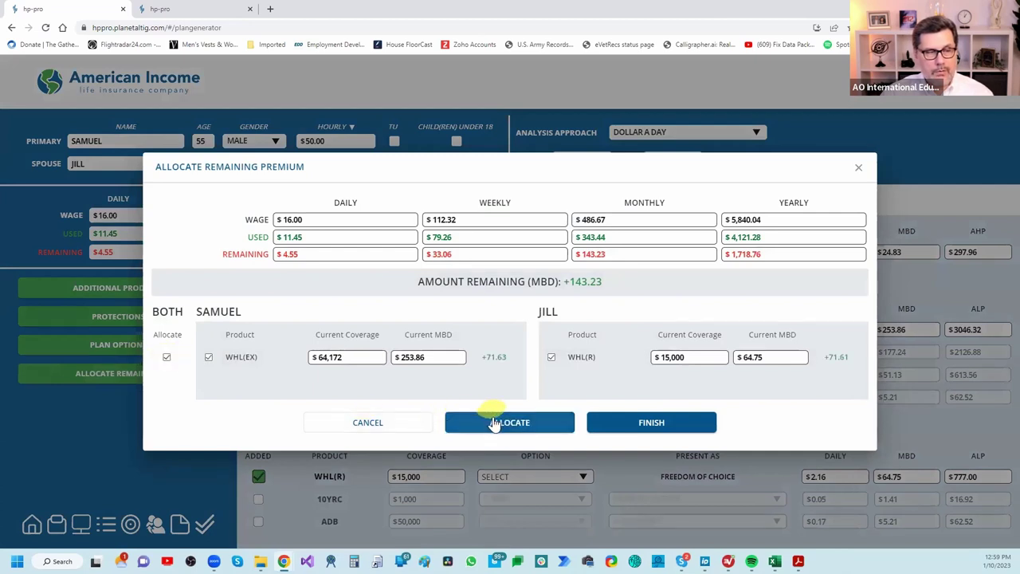
left_click(619, 423)
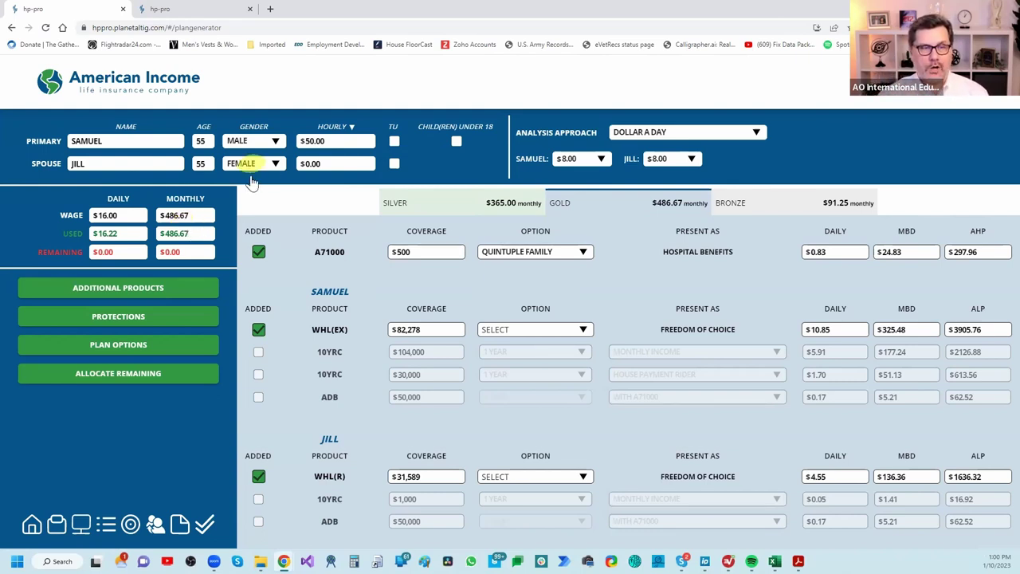
In the Bronze plan, set the spouse's daily amount to $3.00 and the A71000 hospital benefits option to Double Family
left_click(794, 210)
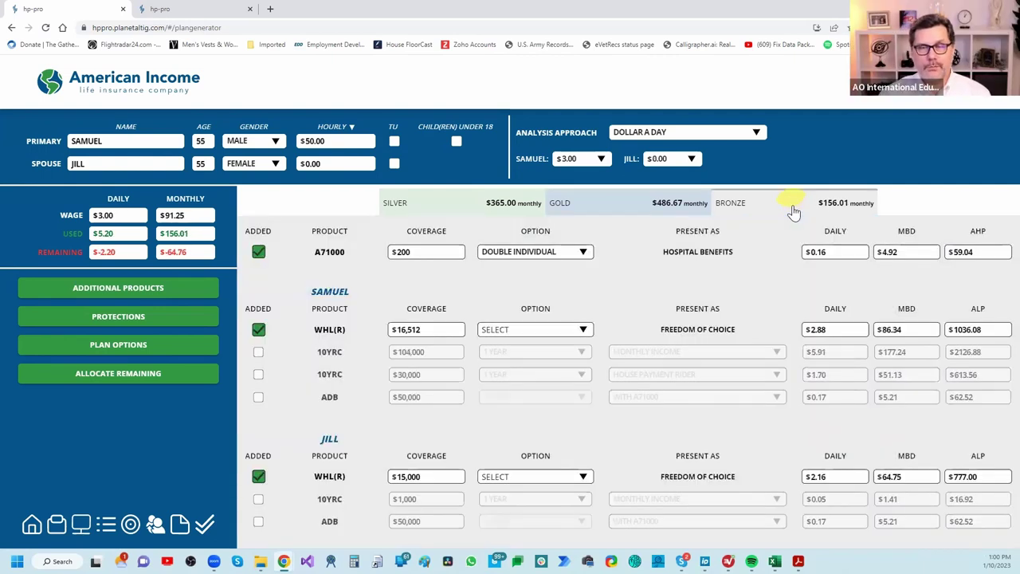
left_click(667, 164)
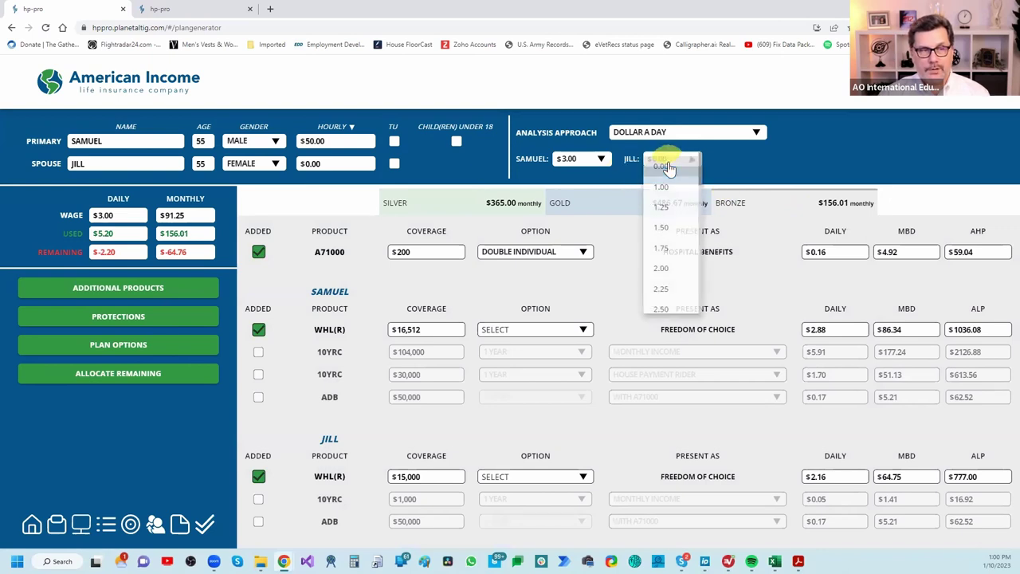
scroll(668, 269, "down", 3)
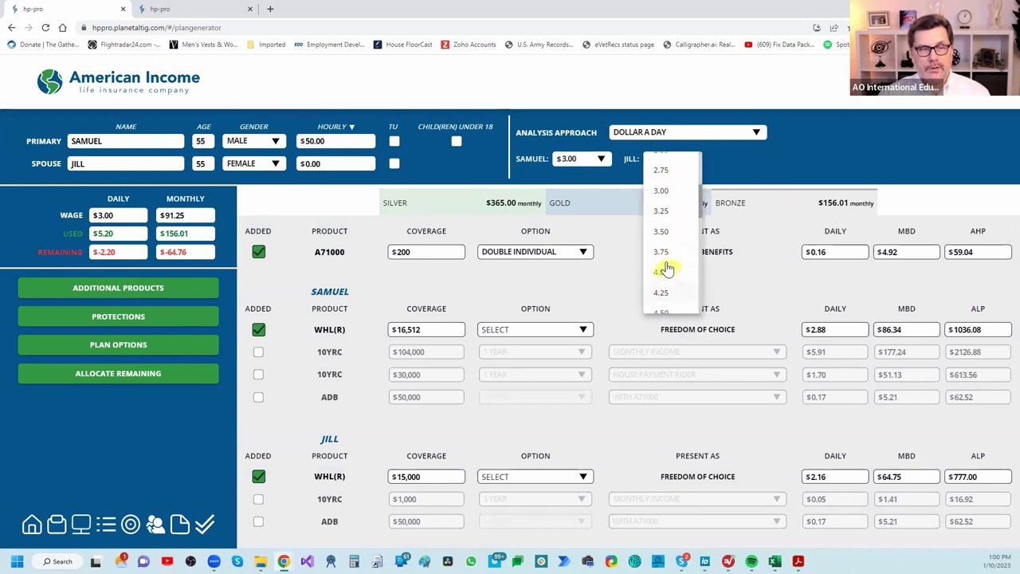
left_click(661, 190)
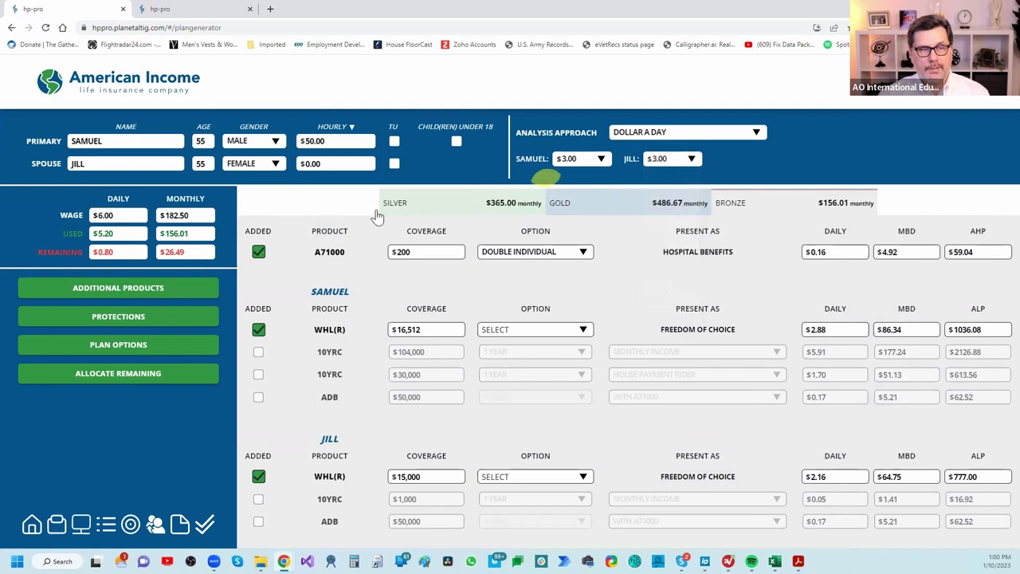
left_click(566, 253)
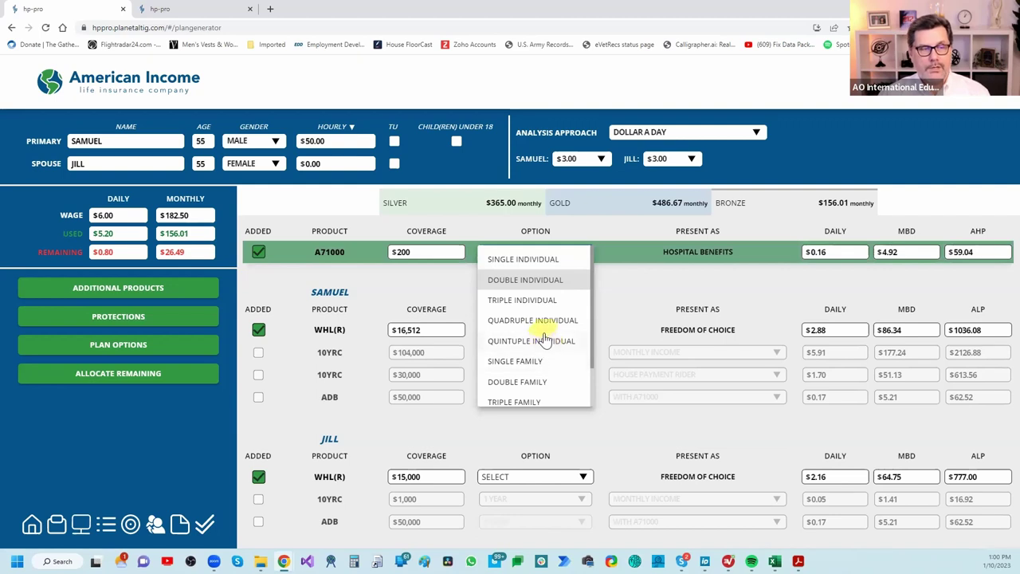
left_click(538, 383)
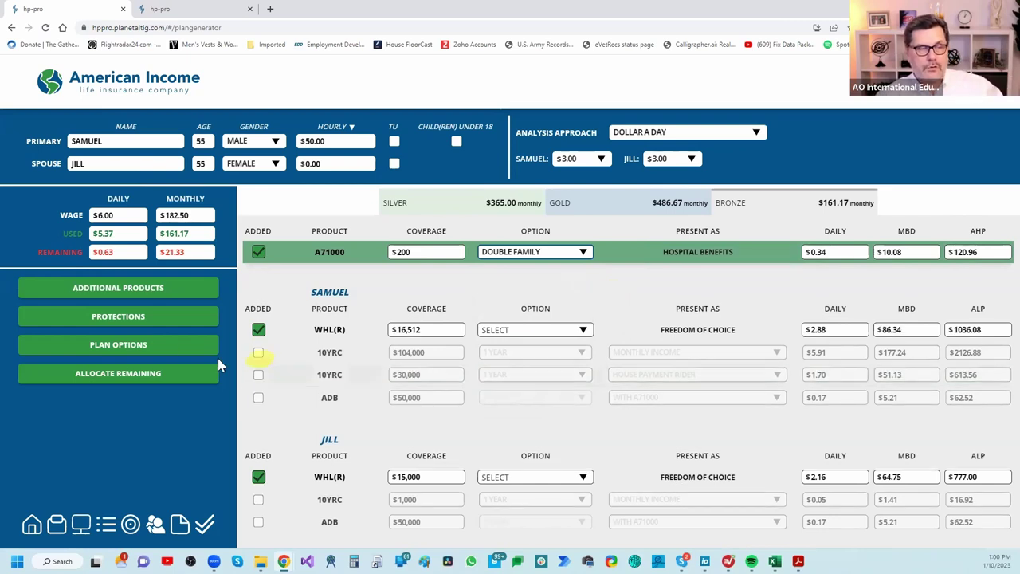
Allocate the Bronze plan's remaining premium to both spouses' whole life policies and finish
left_click(101, 386)
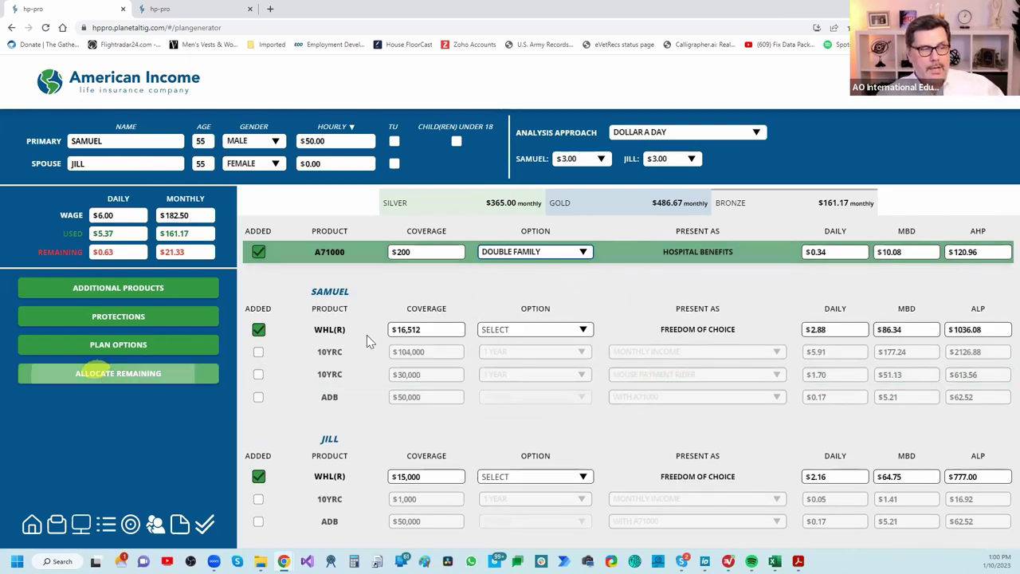
left_click(471, 421)
left_click(647, 427)
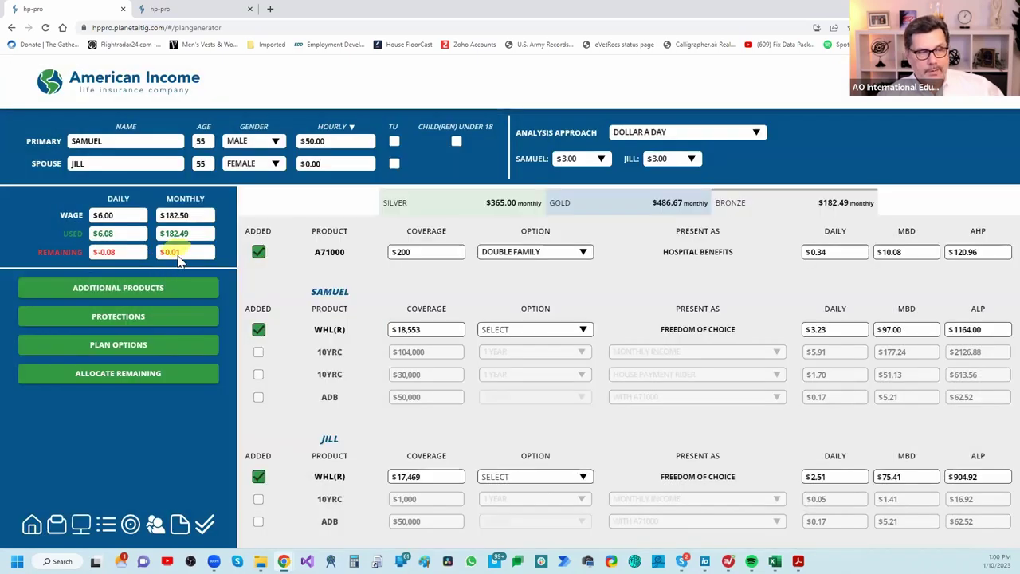
Compare the Gold and Bronze plans' premiums and coverage in the plan generator
left_click(177, 210)
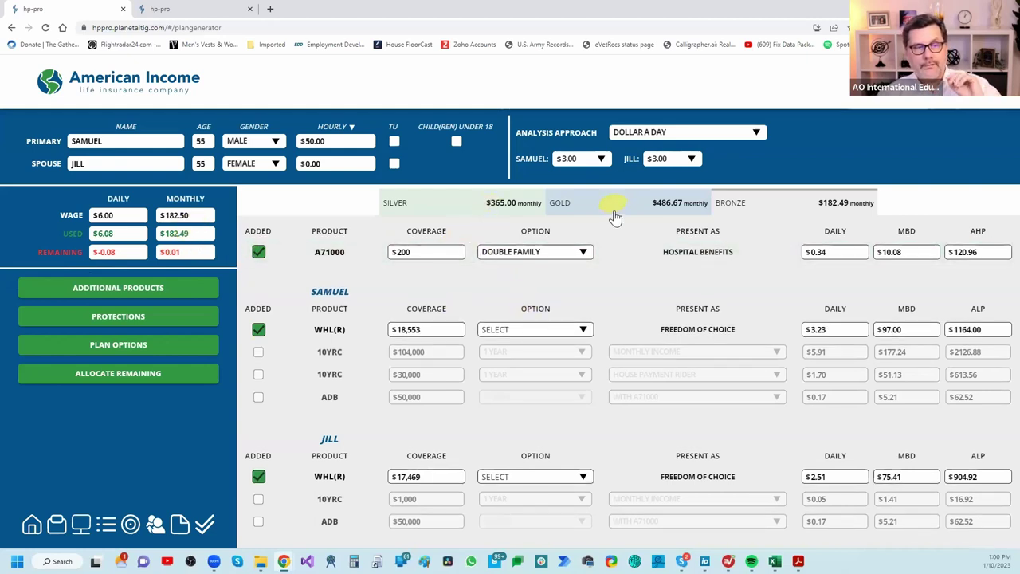
left_click(732, 204)
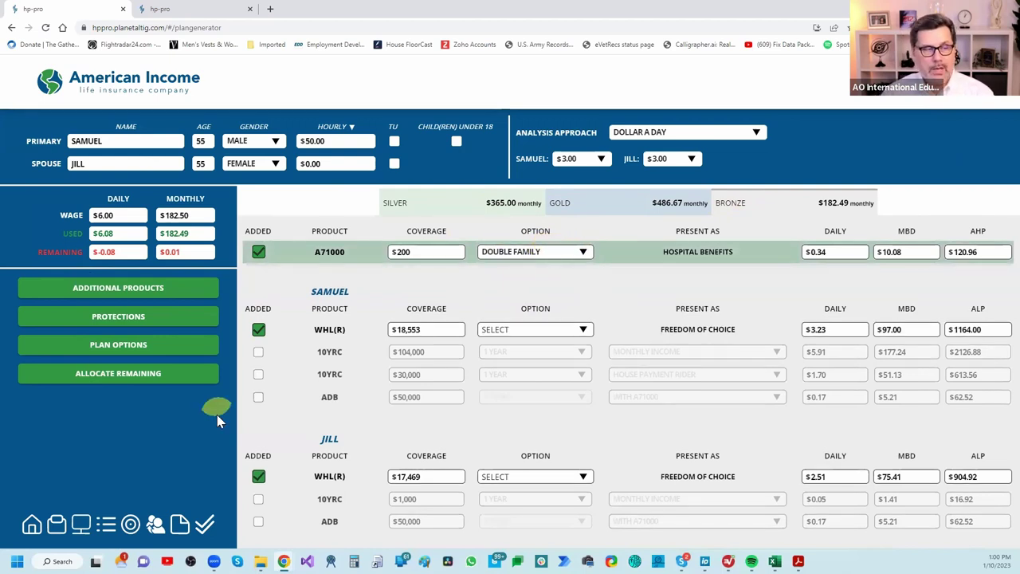
left_click(110, 532)
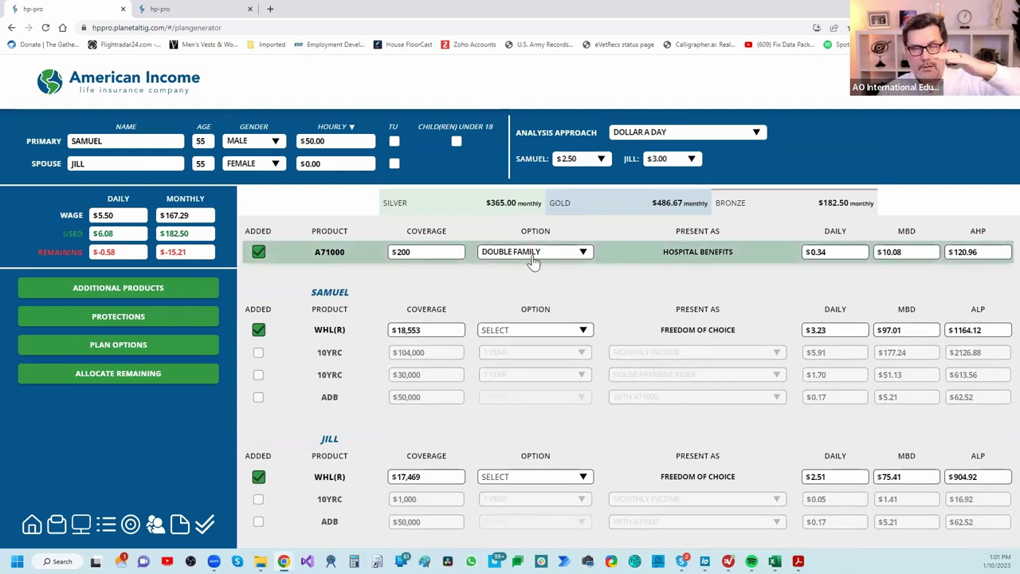
left_click(579, 206)
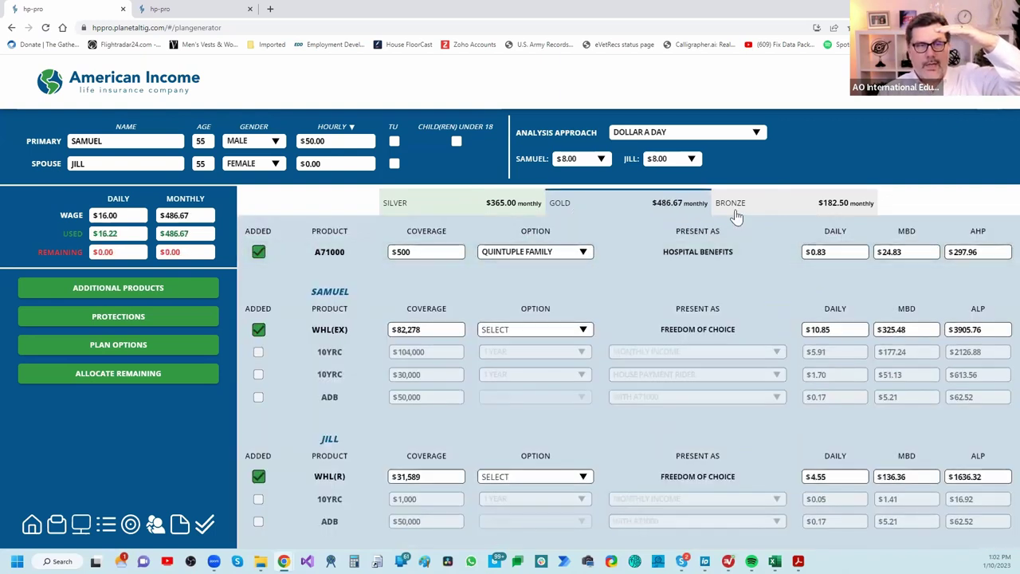
left_click(737, 216)
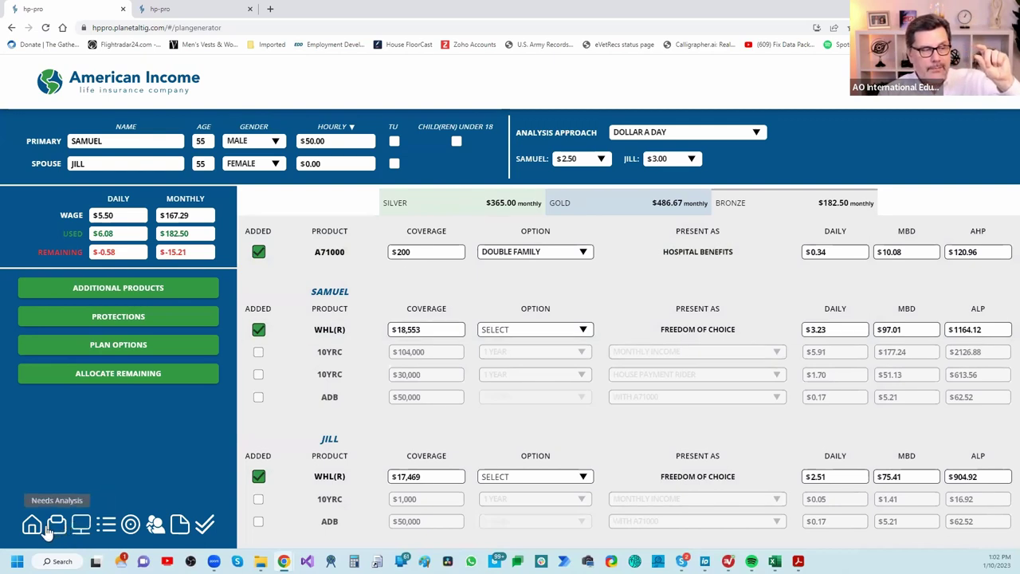
Open the benefits summary and compare the hospital and Freedom of Choice benefits of the Silver, Gold and Bronze plans
left_click(106, 525)
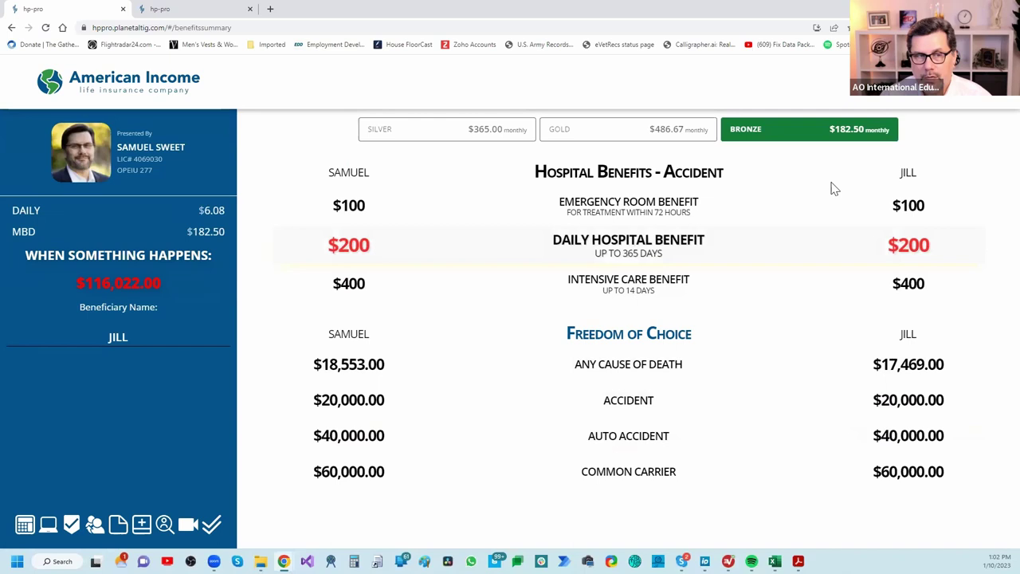
left_click(419, 133)
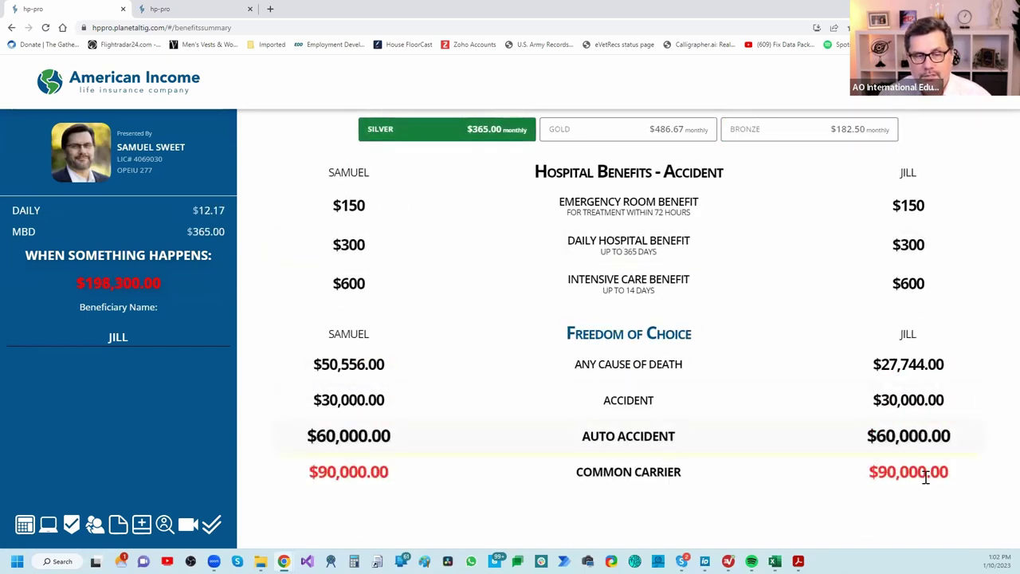
left_click(599, 134)
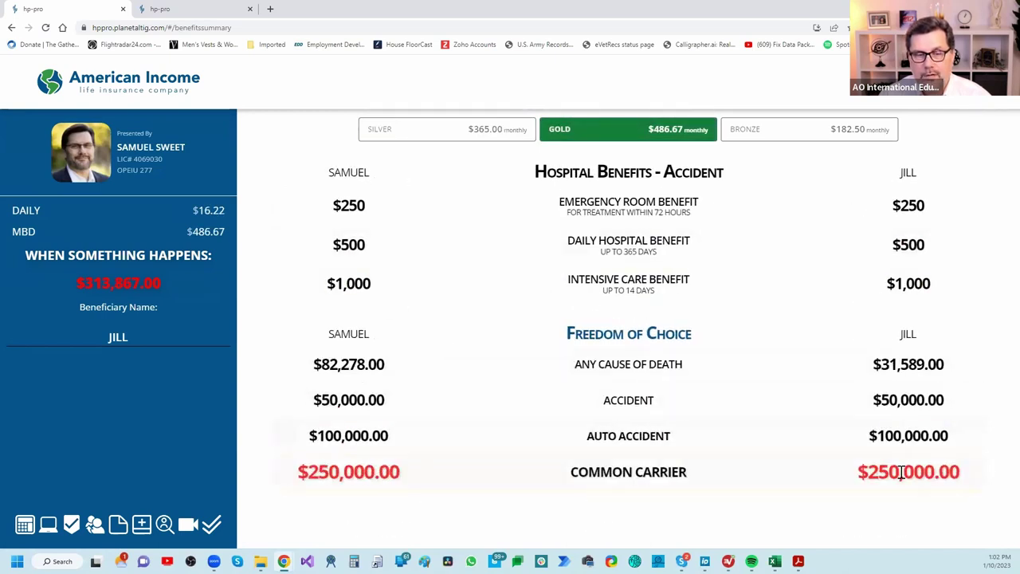
left_click(881, 132)
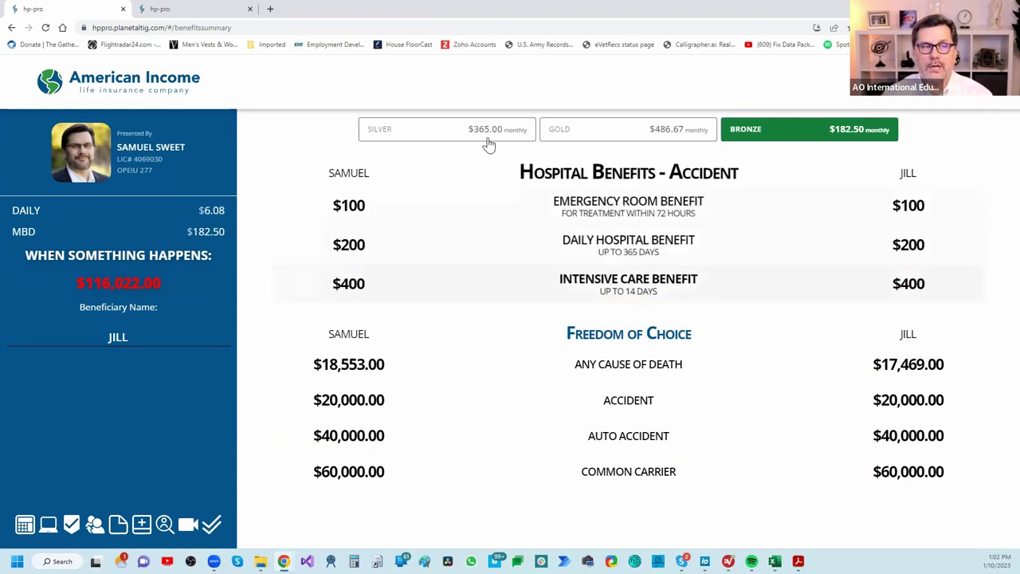
left_click(576, 128)
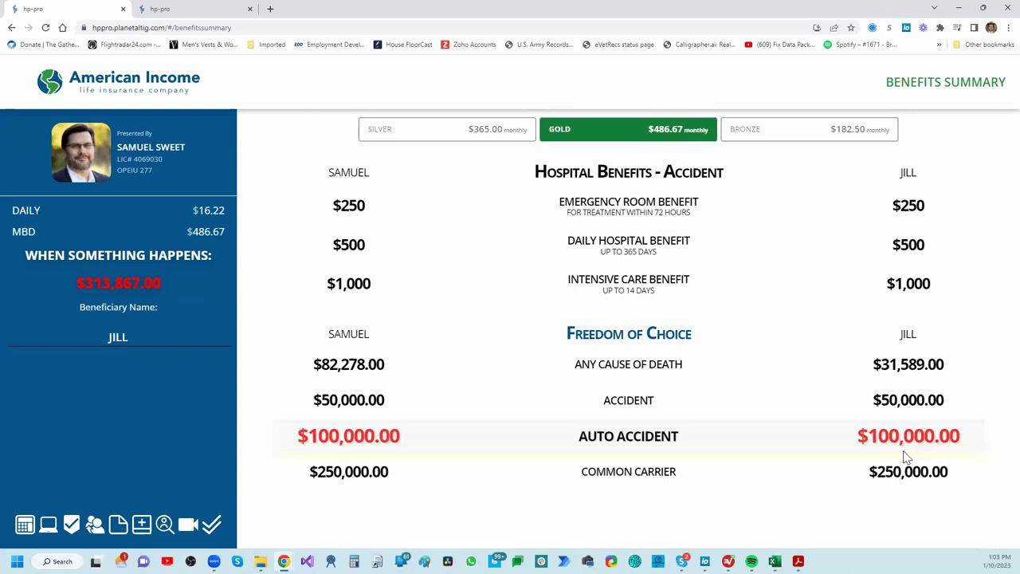
Return to the plan generator and review the products and premiums of the Silver, Gold and Bronze plans
left_click(48, 526)
left_click(902, 112)
left_click(37, 511)
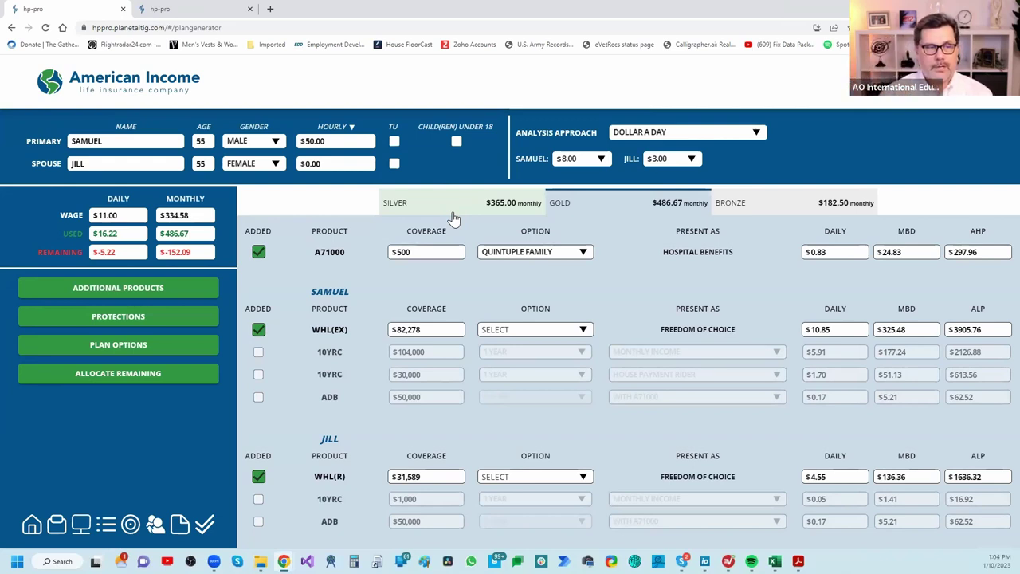
left_click(494, 209)
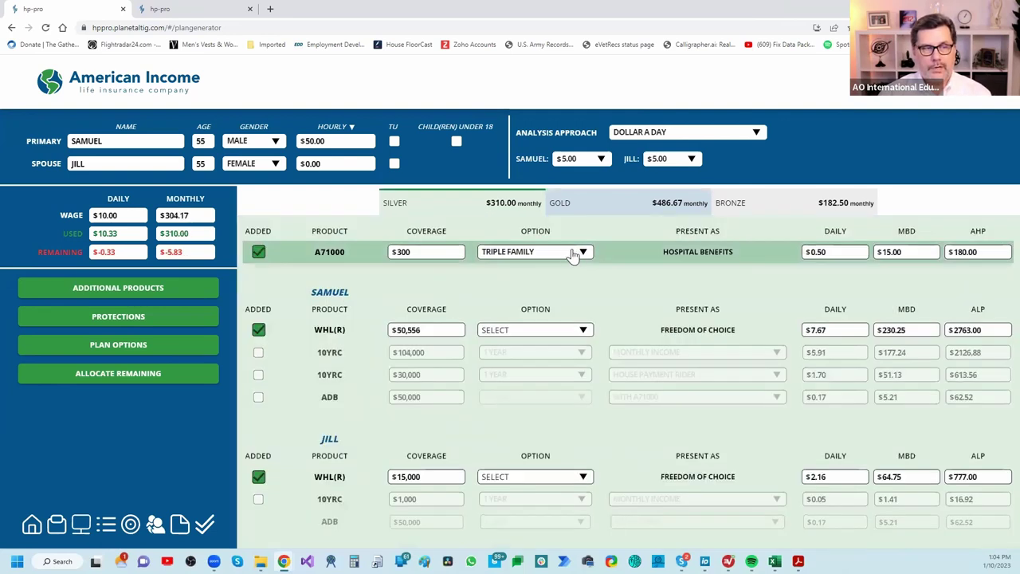
left_click(627, 209)
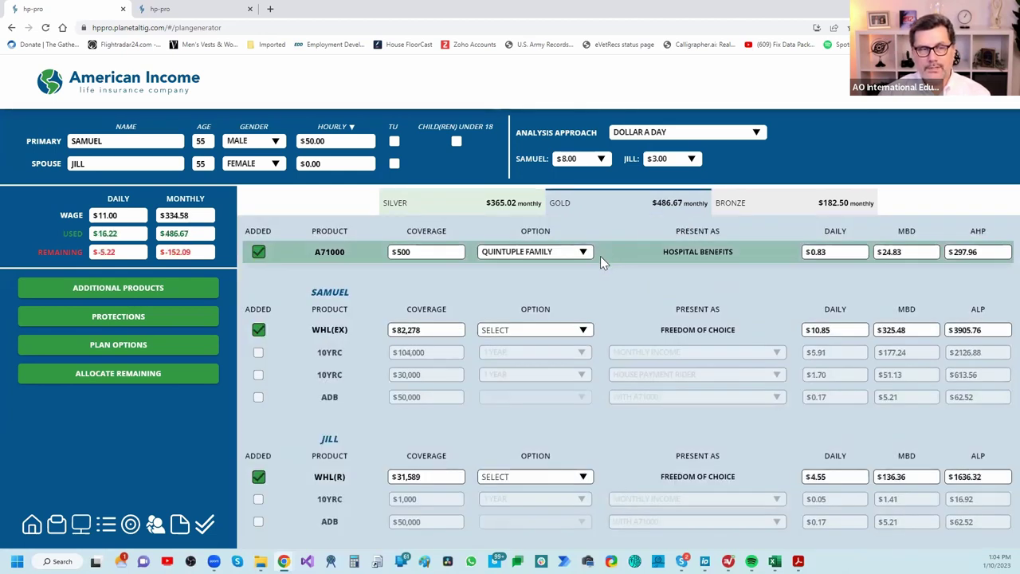
left_click(763, 213)
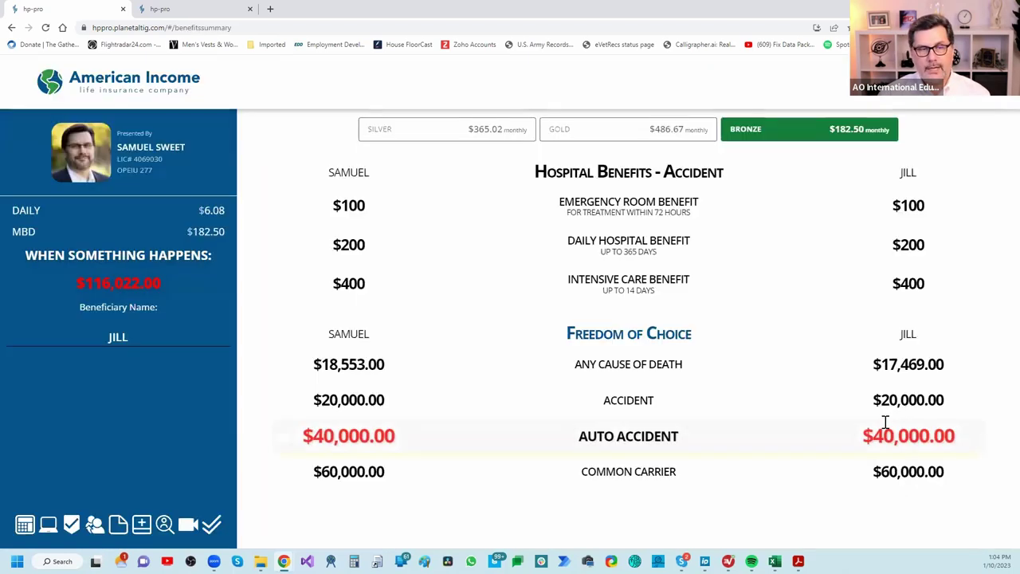
Compare the Gold, Silver and Bronze payouts in the benefits summary, ending on the Silver plan
left_click(626, 132)
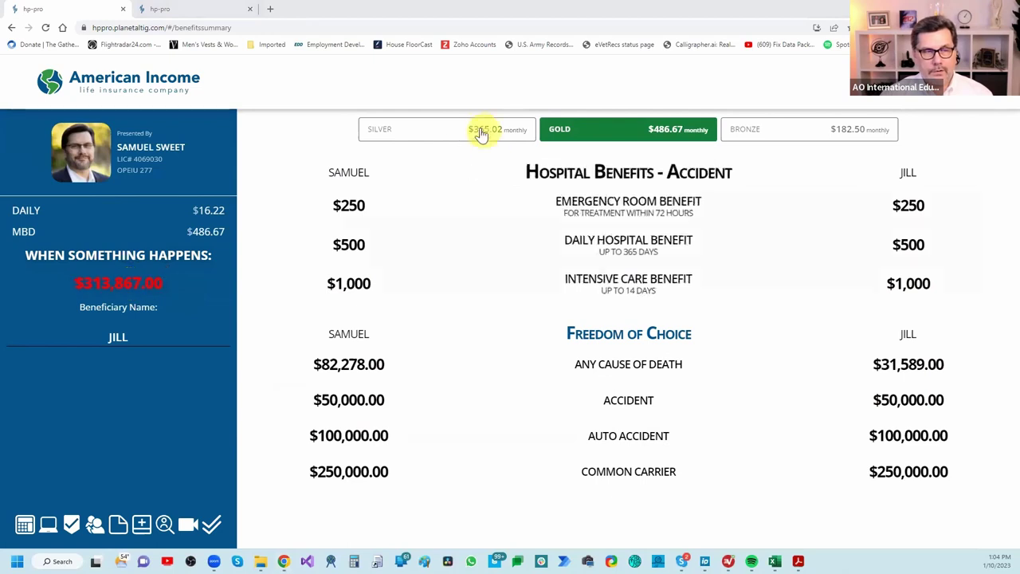
left_click(452, 129)
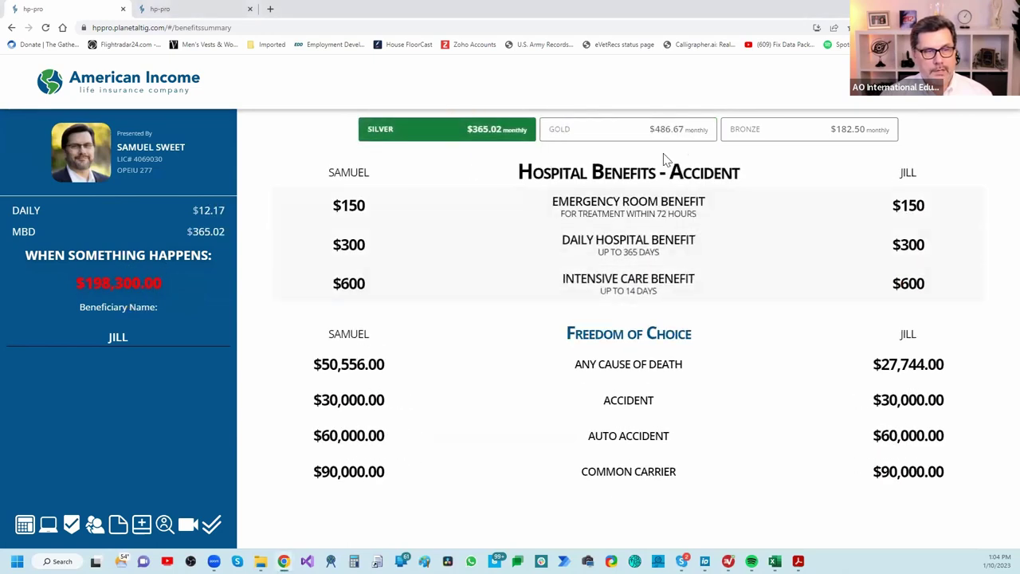
left_click(752, 137)
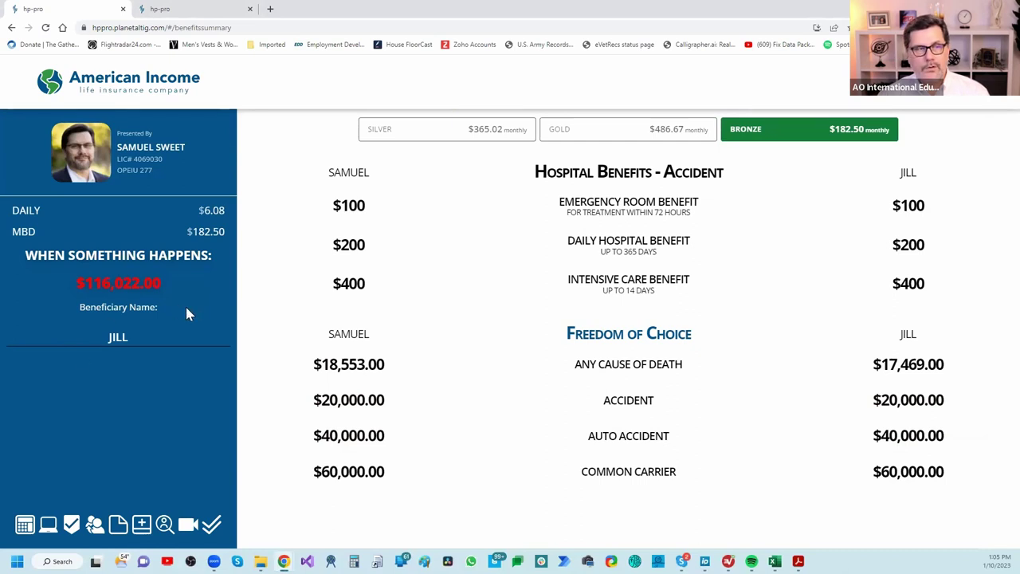
left_click(416, 134)
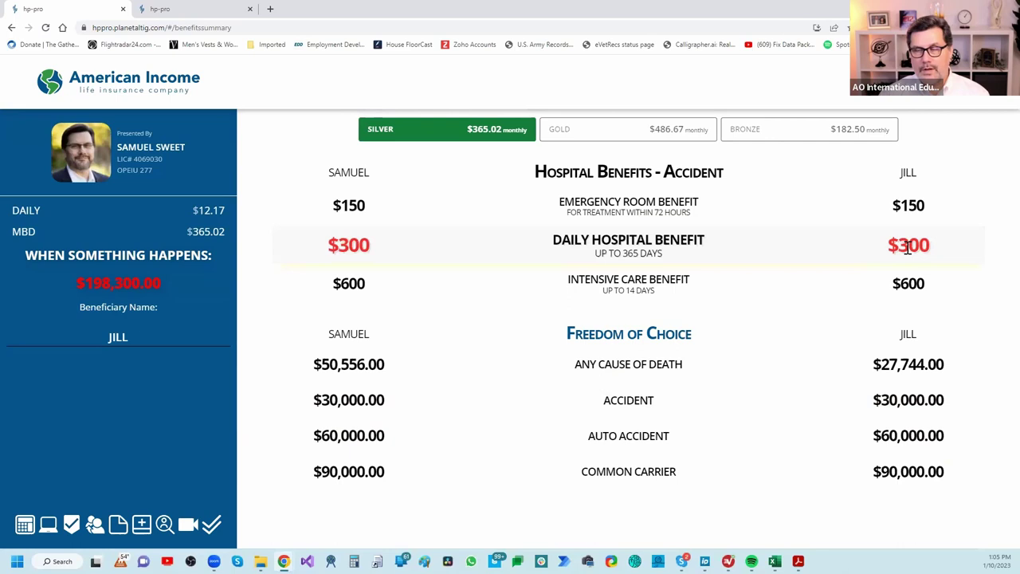
Set the Bronze plan's A71000 option to Single Family in the plan generator and view its benefits summary
left_click(26, 524)
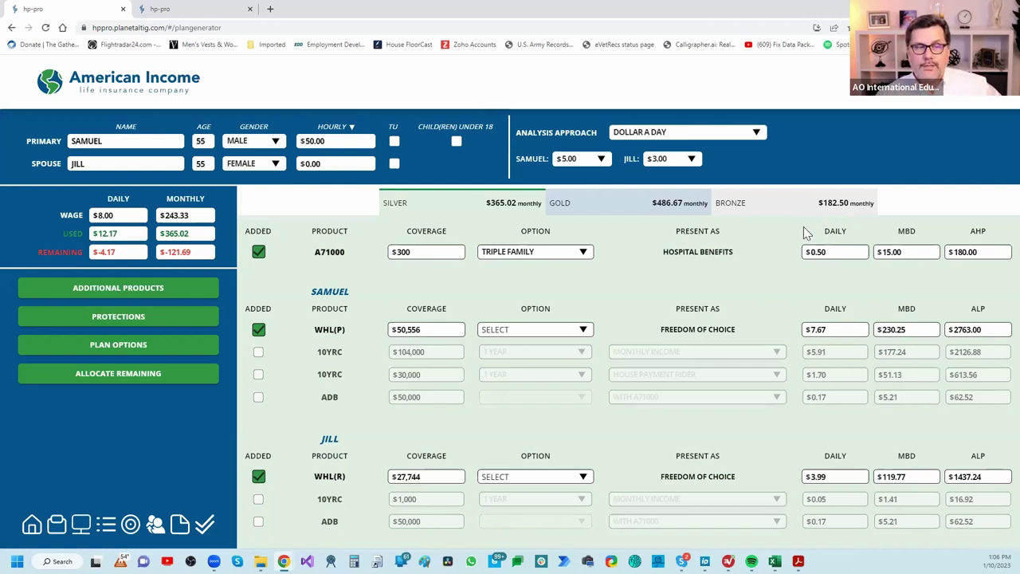
left_click(771, 209)
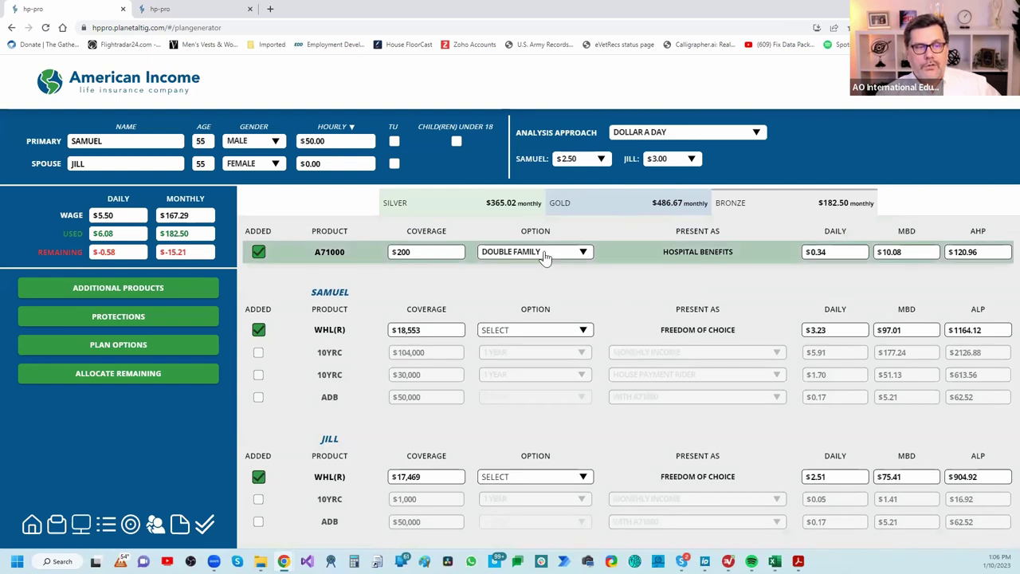
left_click(548, 254)
left_click(521, 363)
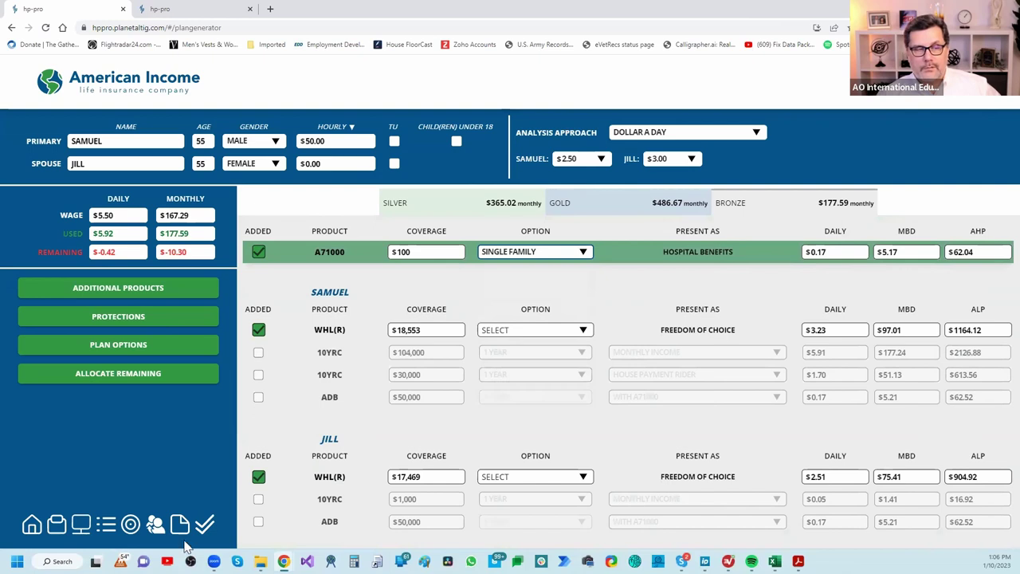
left_click(145, 526)
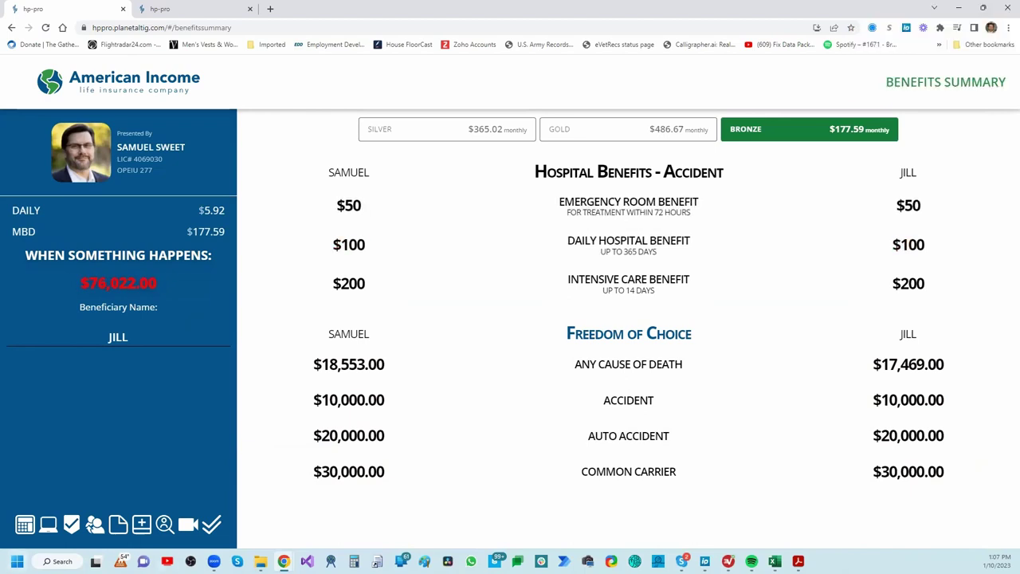
Back in the plan generator, set the Bronze plan's A71000 option to Quintuple Family
left_click(25, 527)
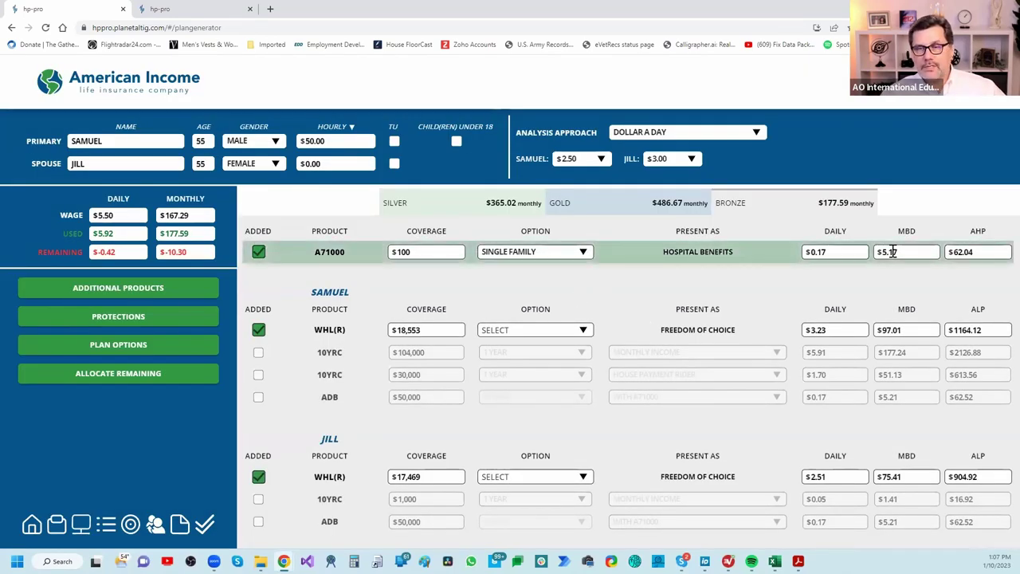
left_click(564, 252)
scroll(542, 398, "down", 2)
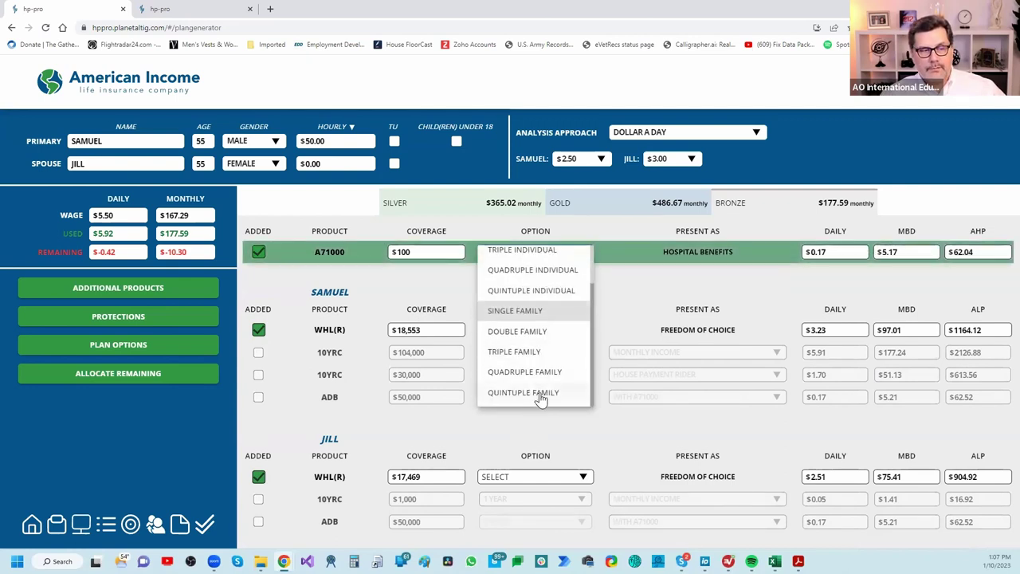
left_click(539, 395)
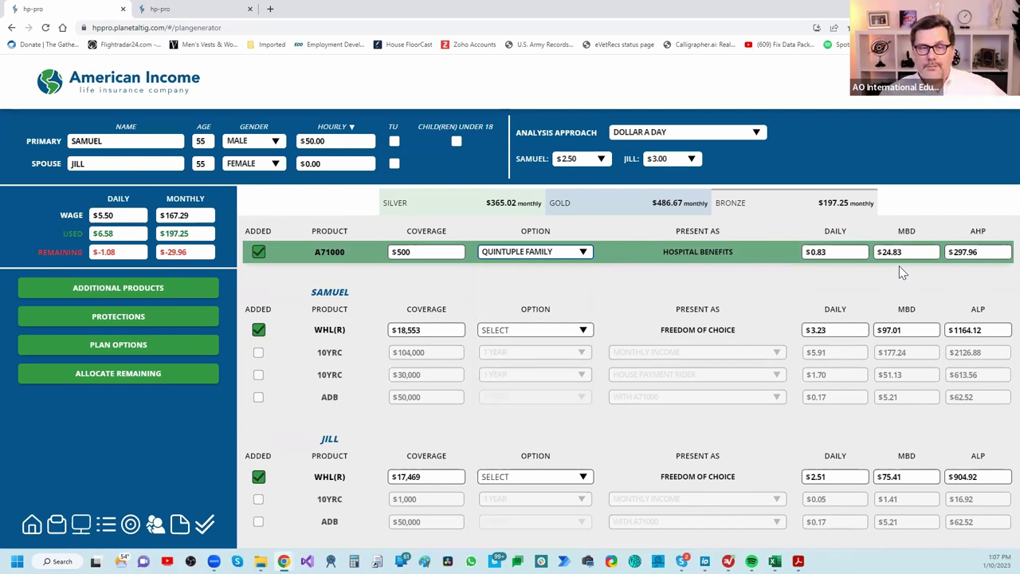
Open the benefits summary and compare the Bronze and Silver payouts, ending on the Gold plan
left_click(128, 527)
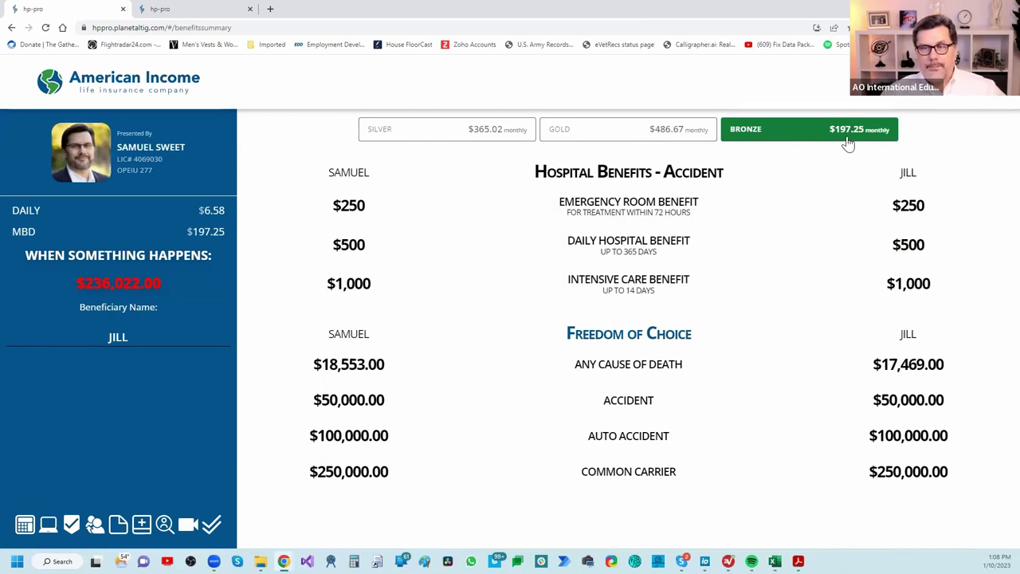
left_click(453, 137)
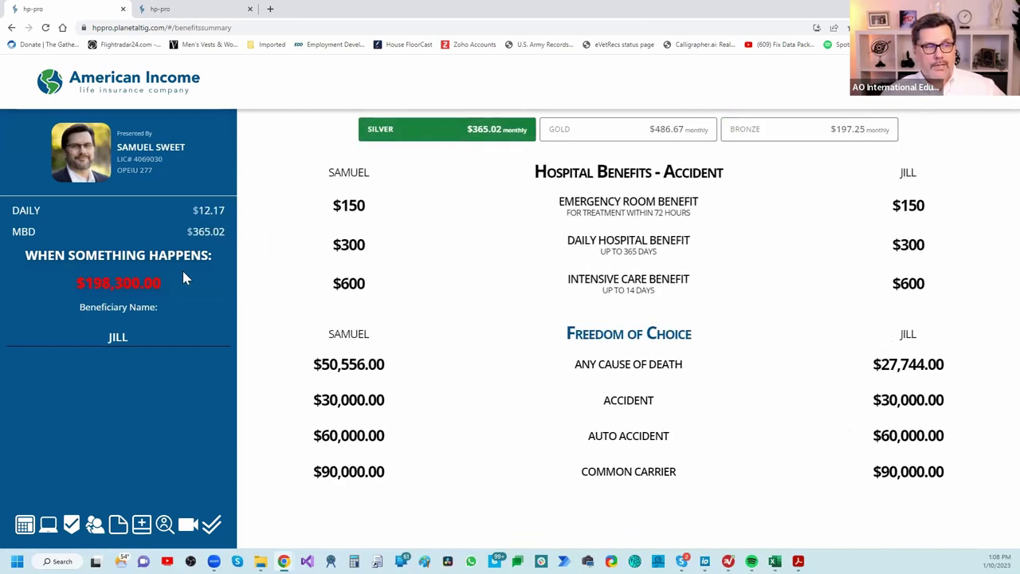
left_click(824, 136)
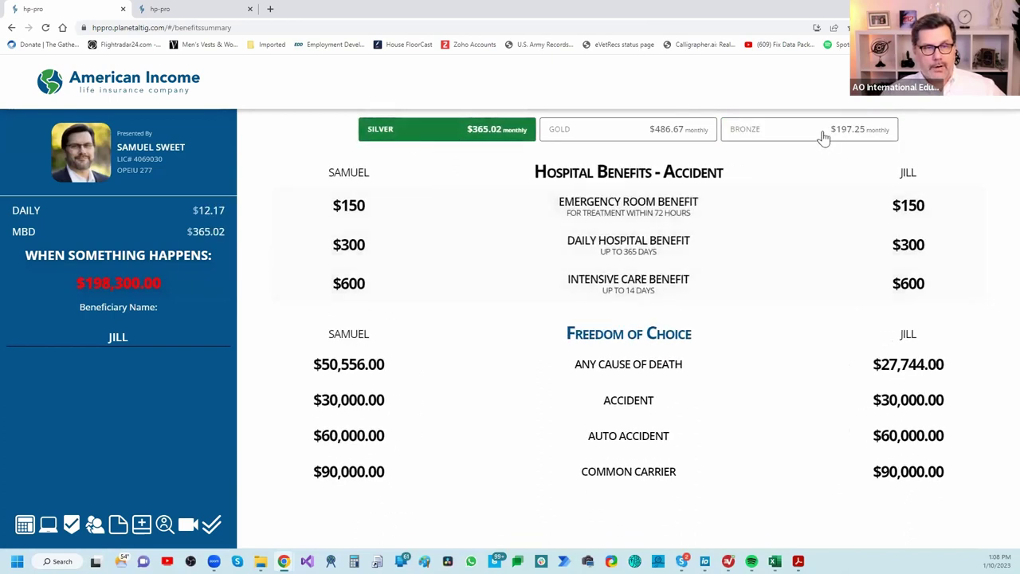
left_click(422, 134)
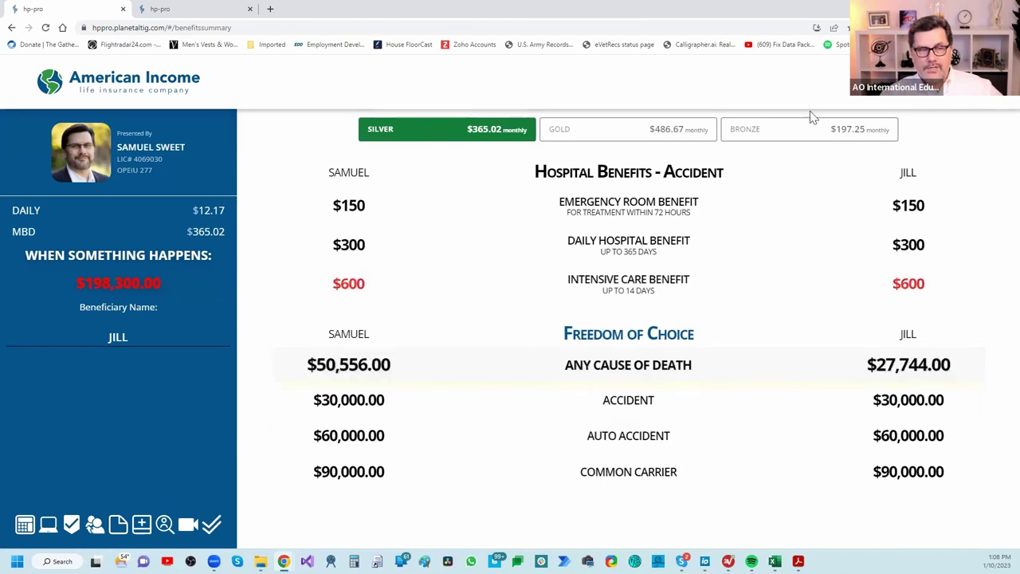
left_click(767, 136)
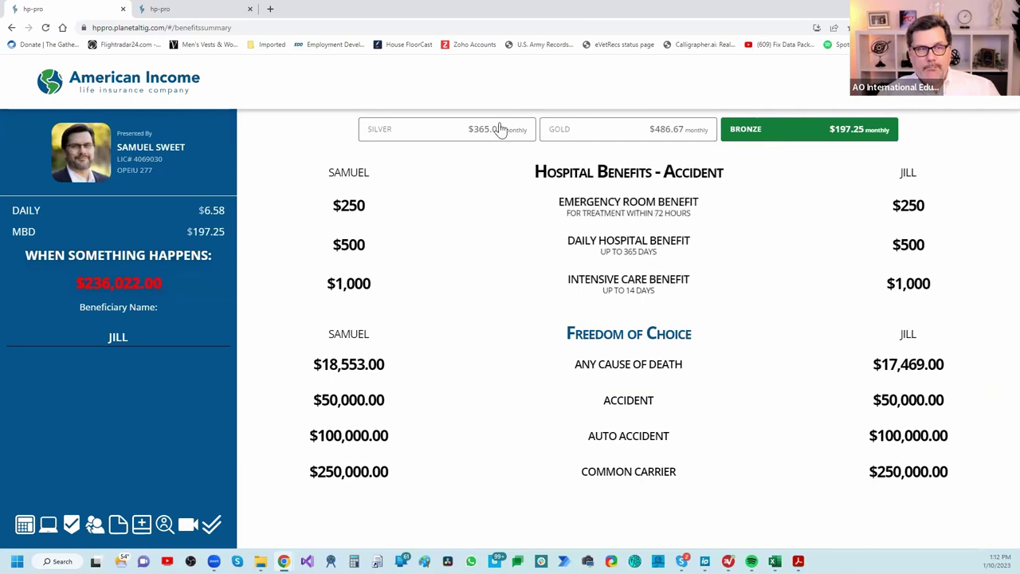
left_click(457, 130)
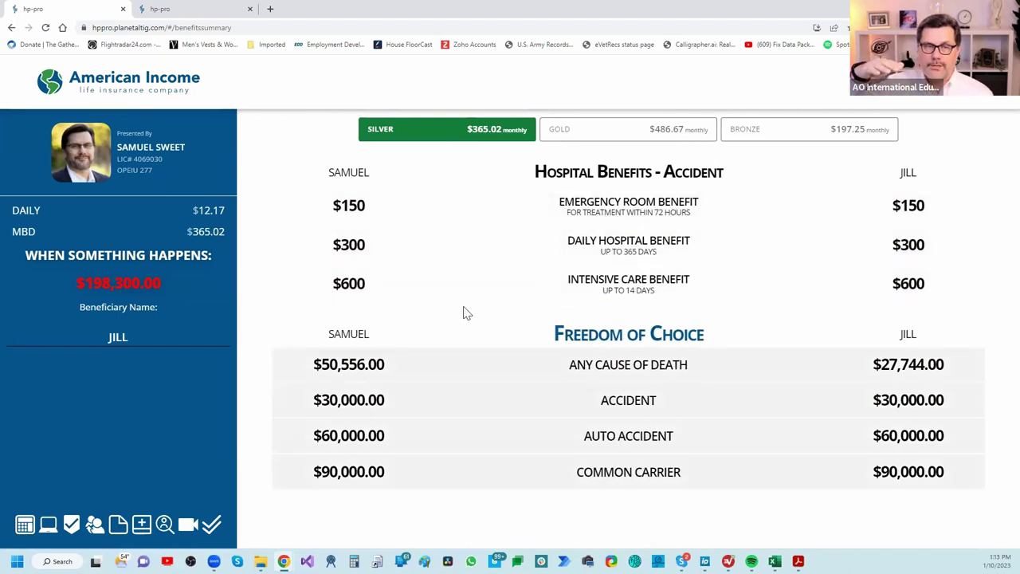
left_click(658, 137)
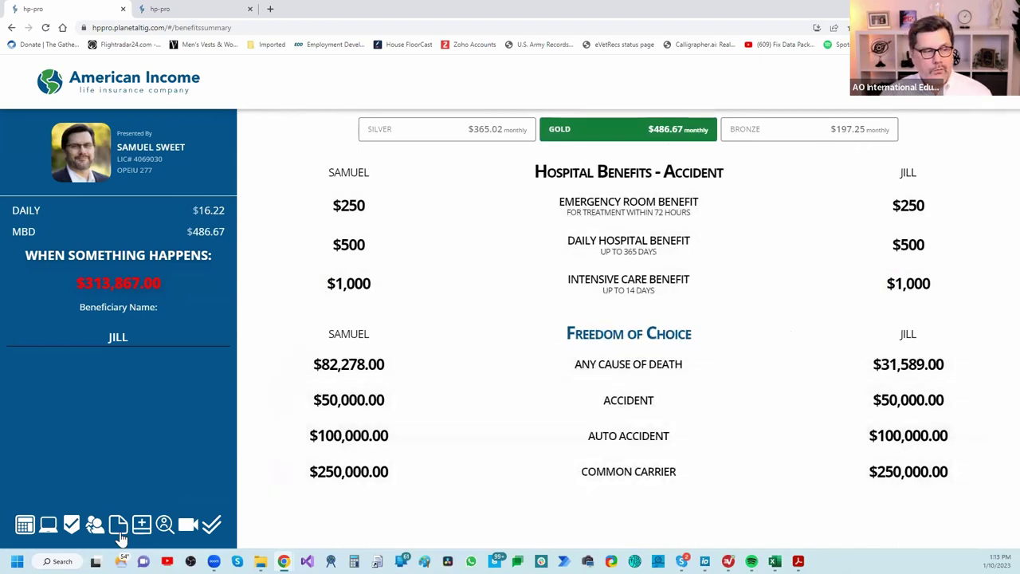
Return to the plan generator and check the Analysis Approach choices in the blank needs analysis open in the second browser tab
left_click(26, 528)
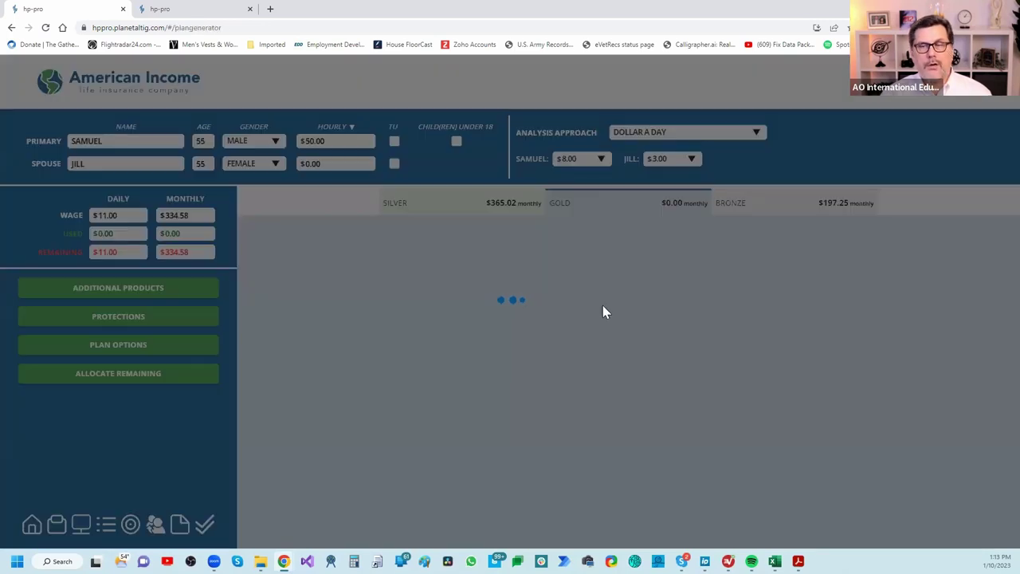
left_click(190, 9)
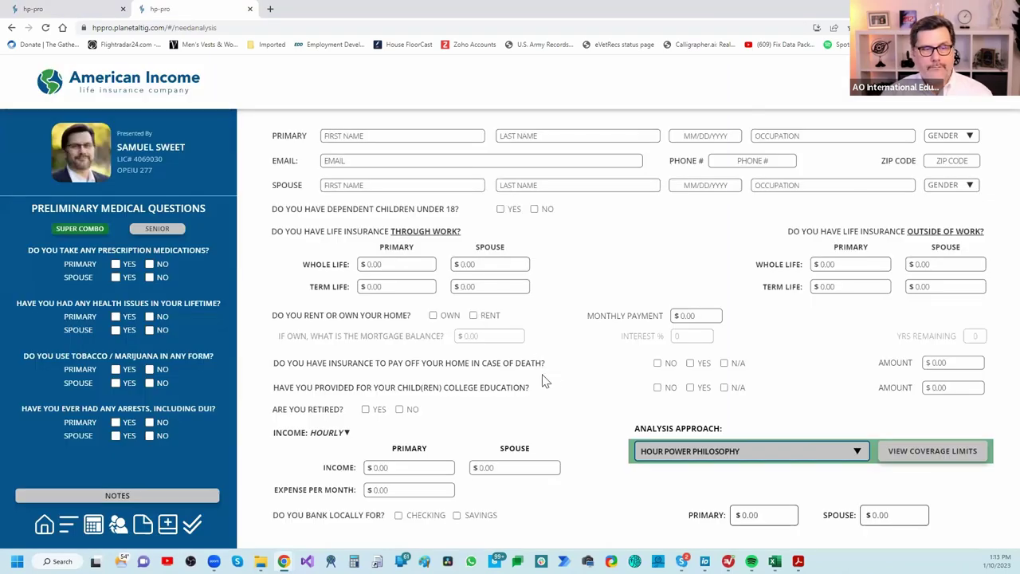
left_click(838, 460)
left_click(838, 458)
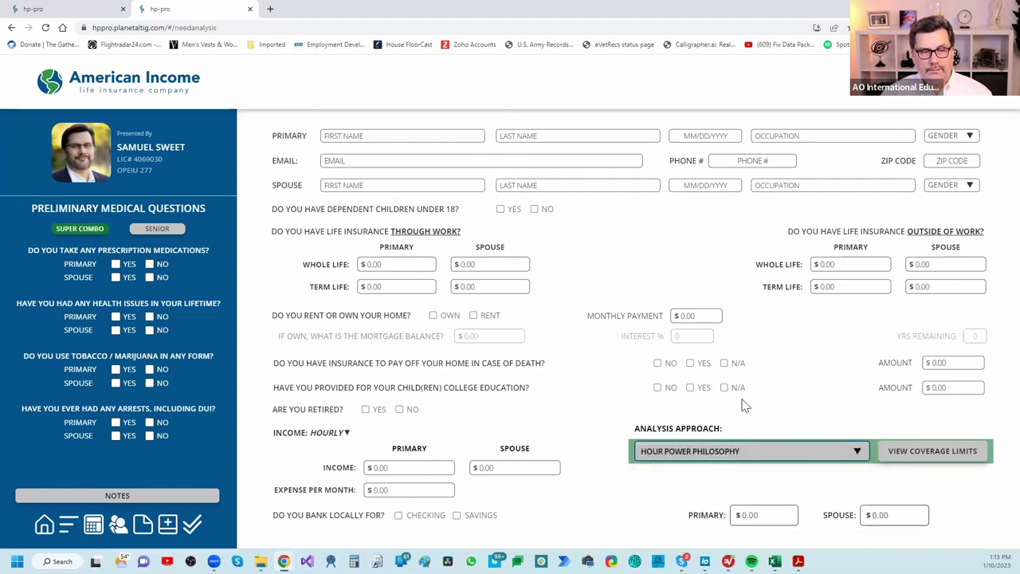
left_click(88, 14)
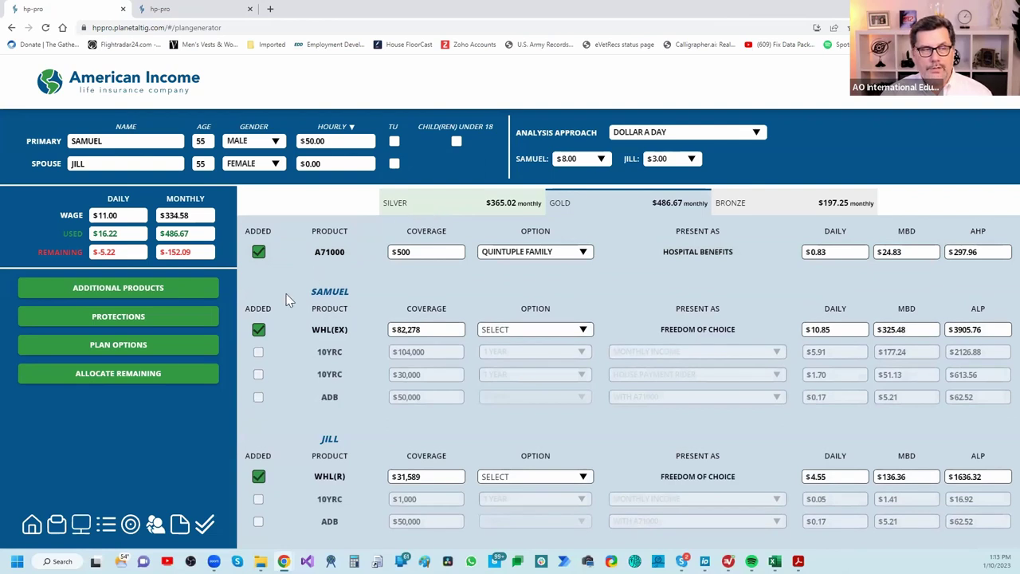
Review the Silver, Gold and Bronze plans and the list of plan options in the plan generator, ending on the Silver plan
left_click(474, 204)
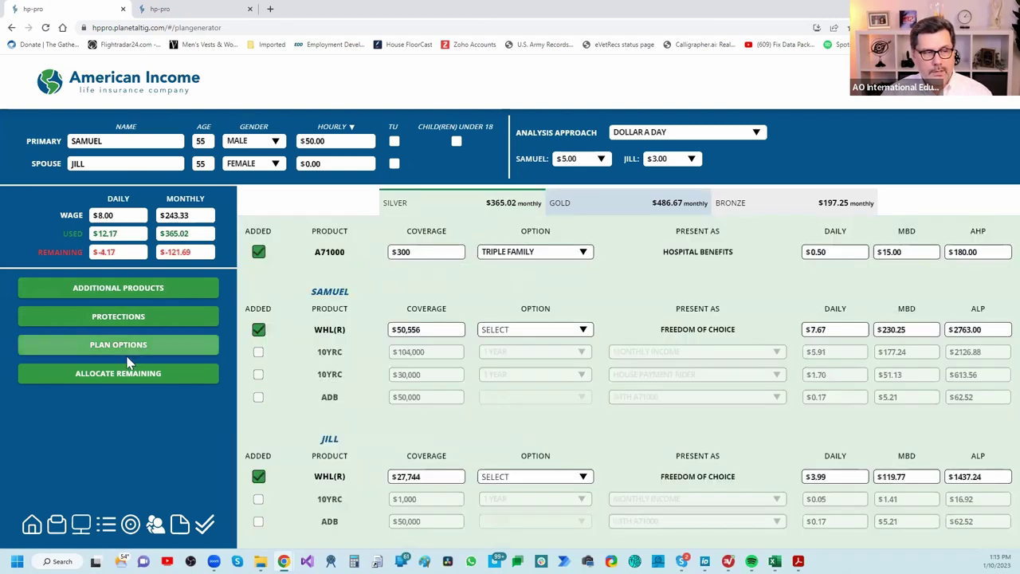
left_click(132, 353)
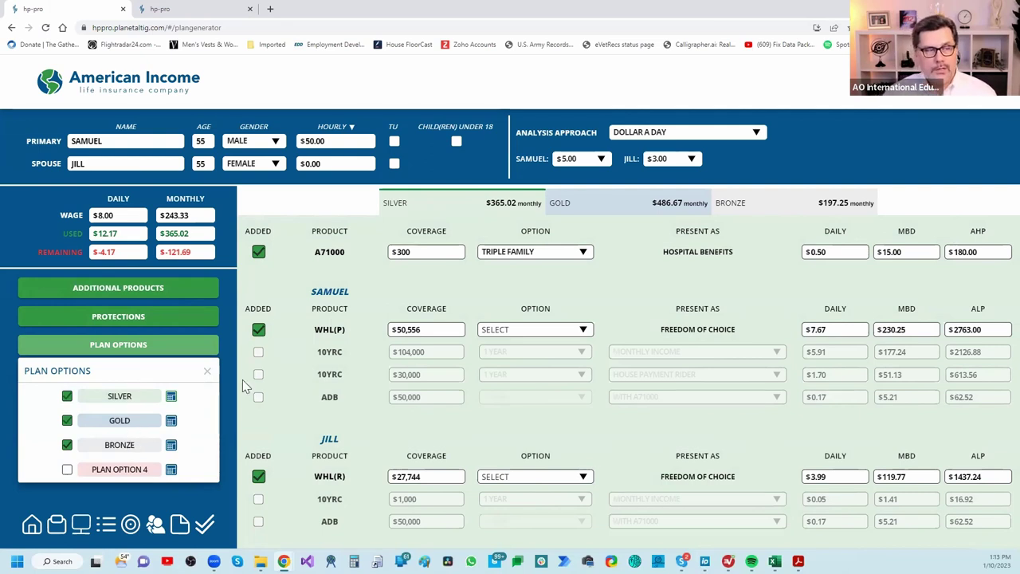
left_click(492, 210)
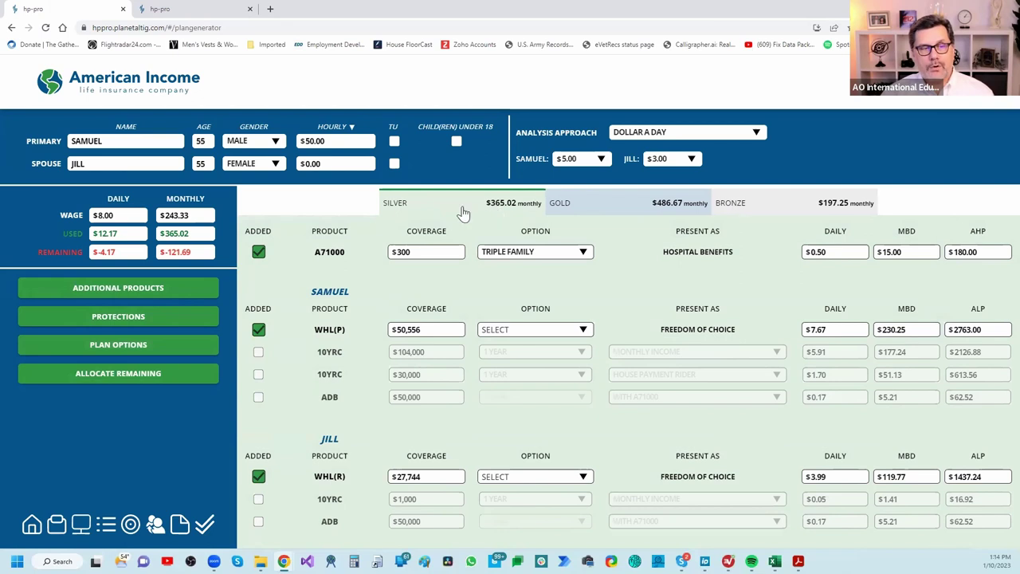
left_click(583, 203)
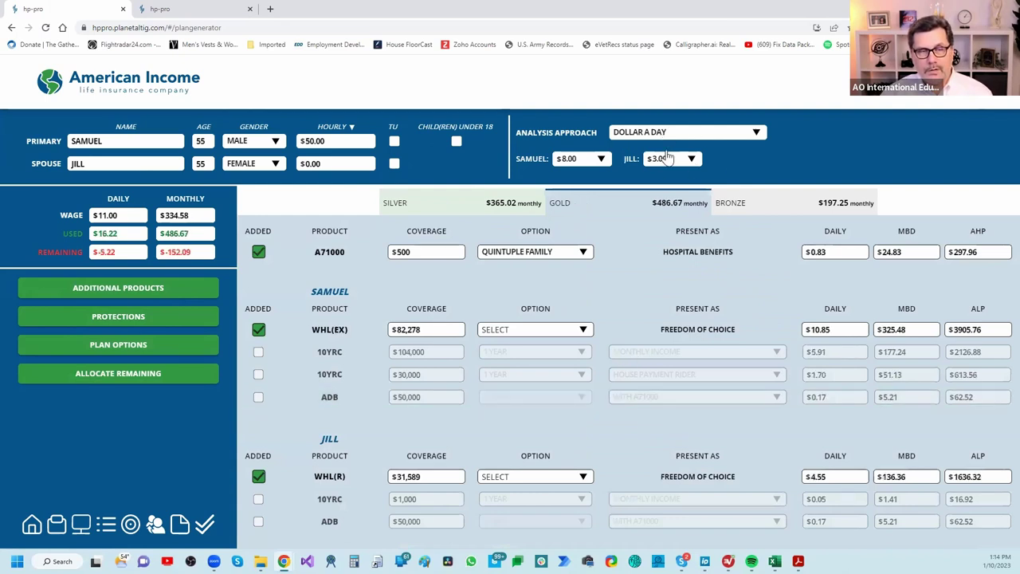
left_click(763, 201)
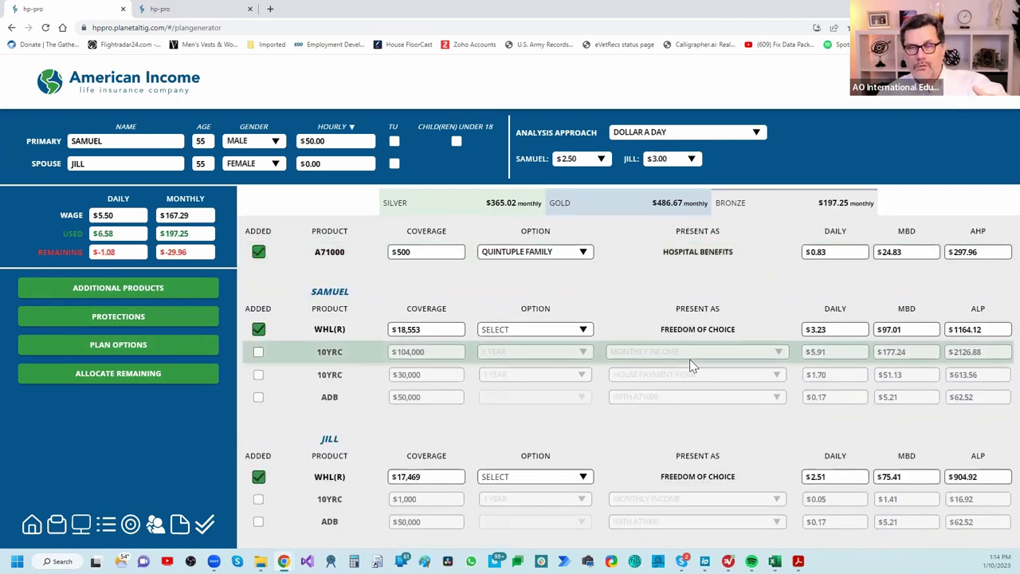
left_click(423, 212)
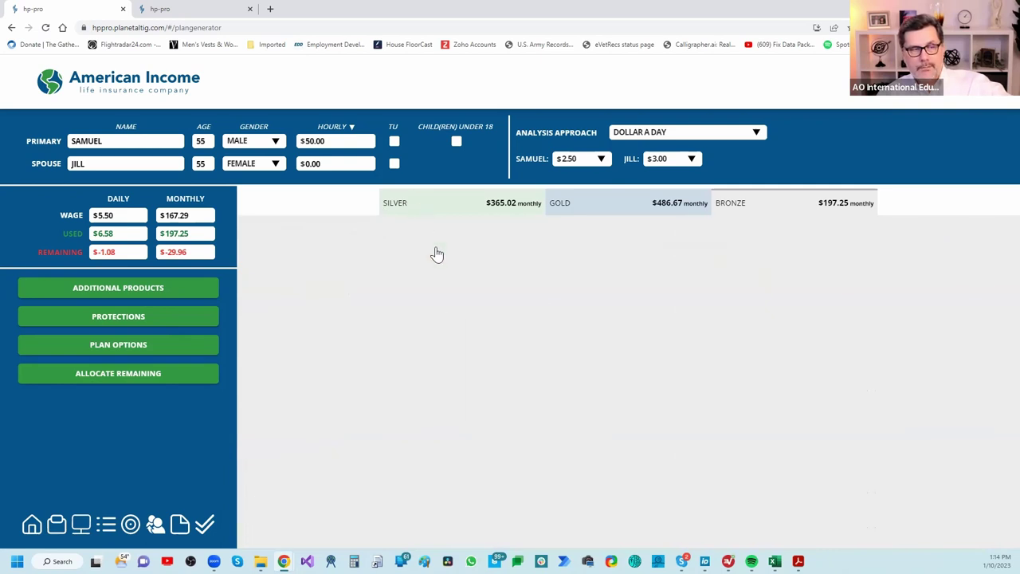
left_click(81, 524)
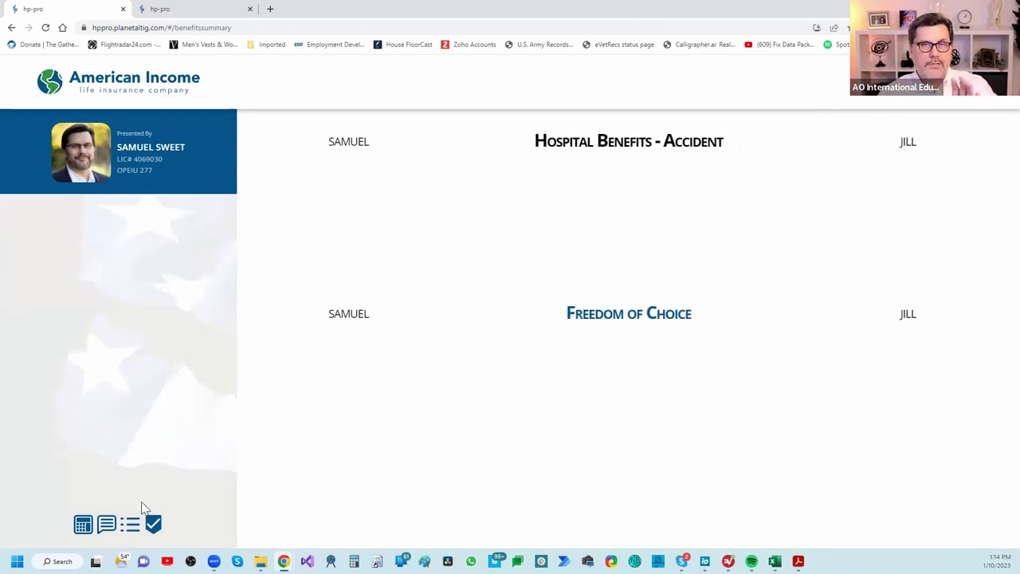
left_click(83, 526)
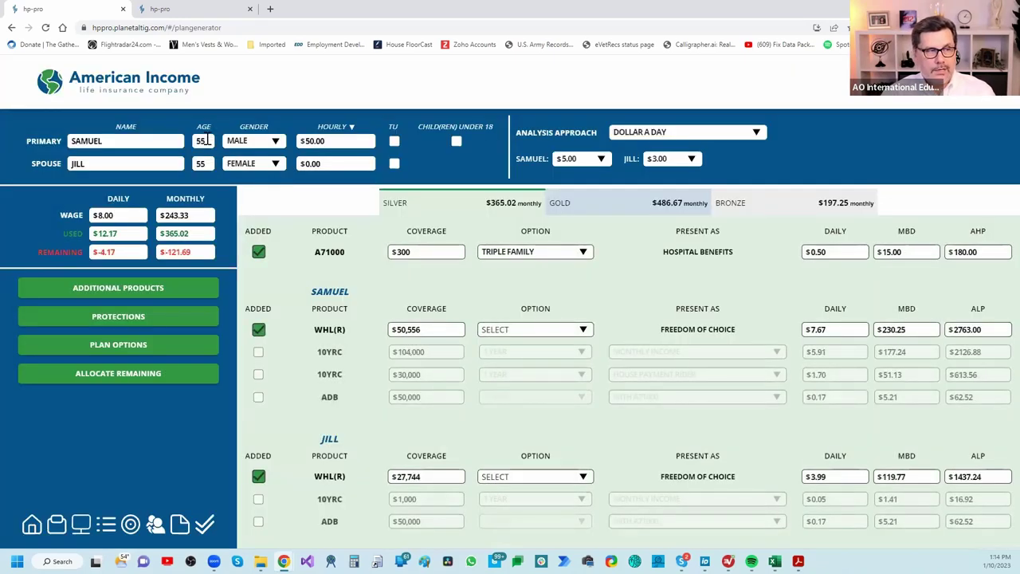
On the Silver plan, set the primary's age to 45 and the spouse's age to 38, and mark the primary as TU
left_click_drag(209, 140, 182, 141)
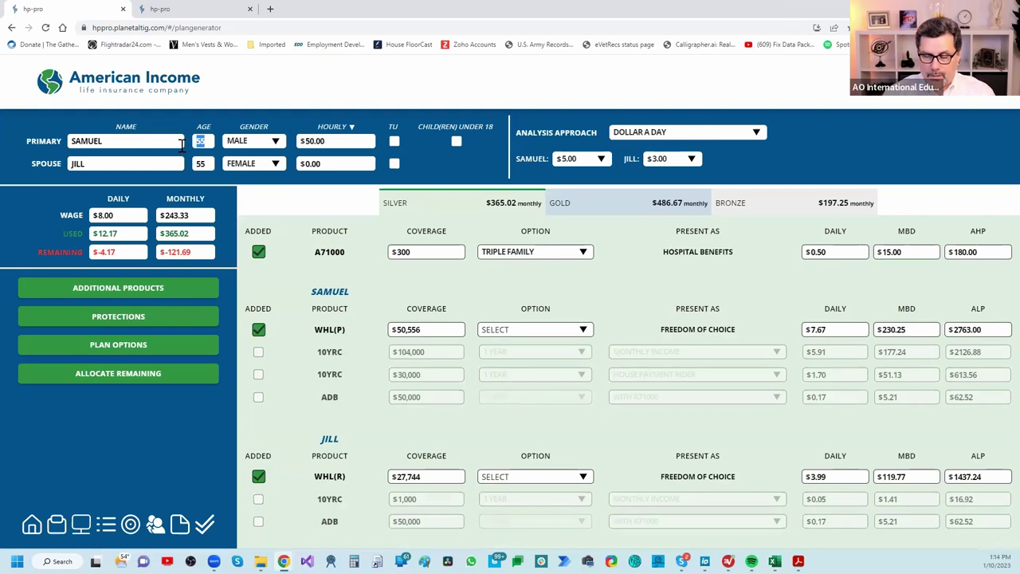
type("45")
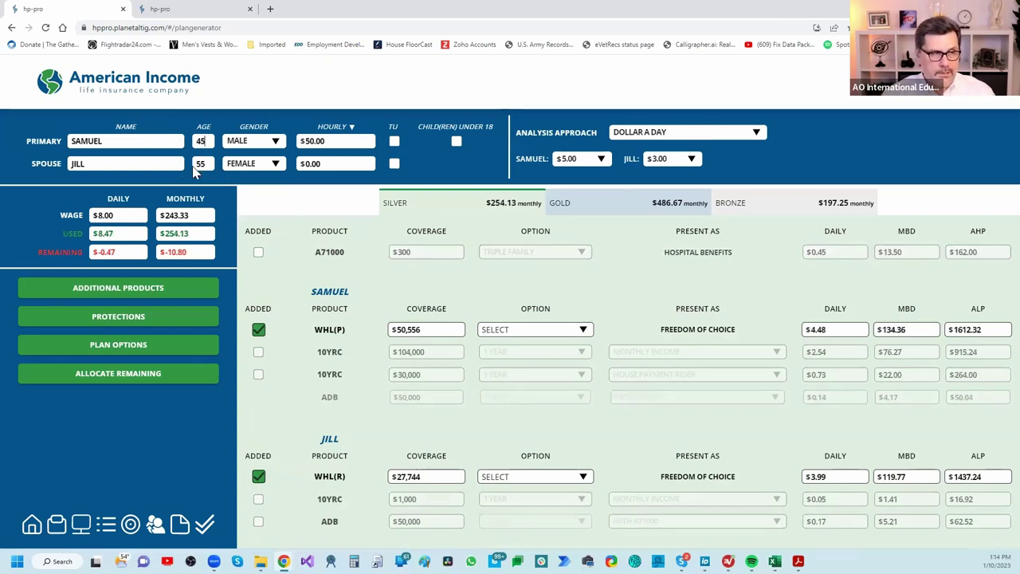
left_click_drag(210, 164, 182, 163)
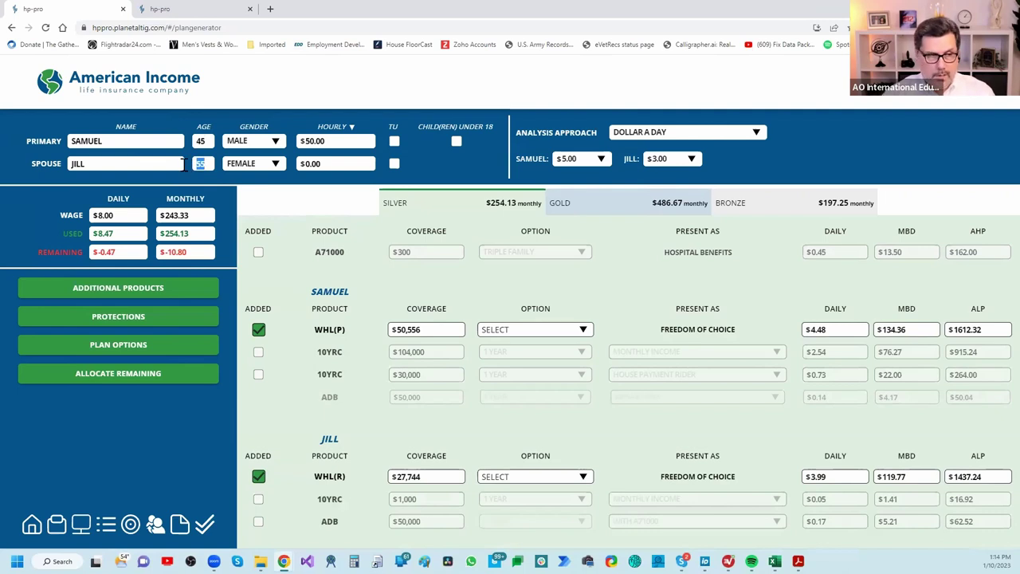
type("38")
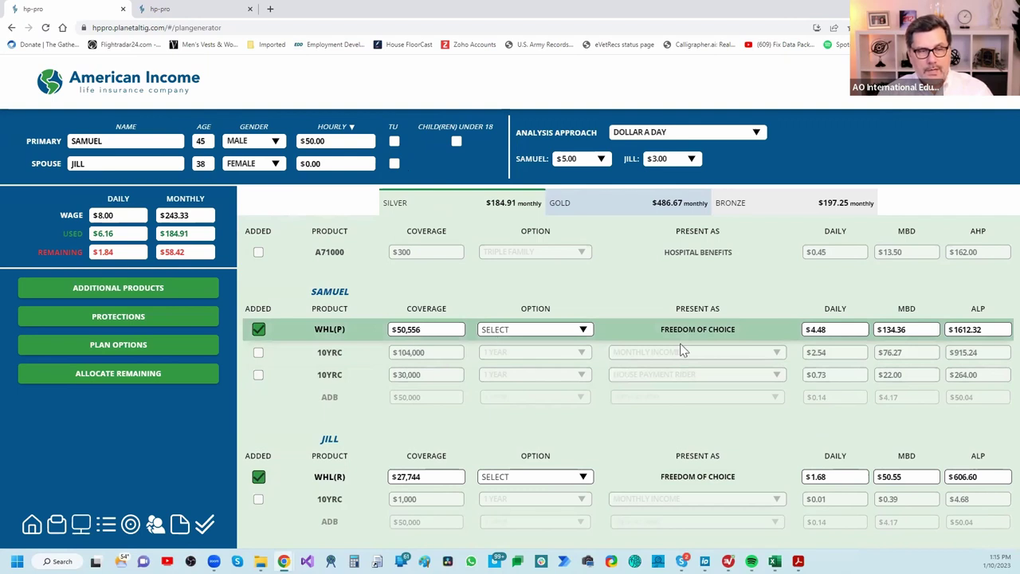
left_click(394, 142)
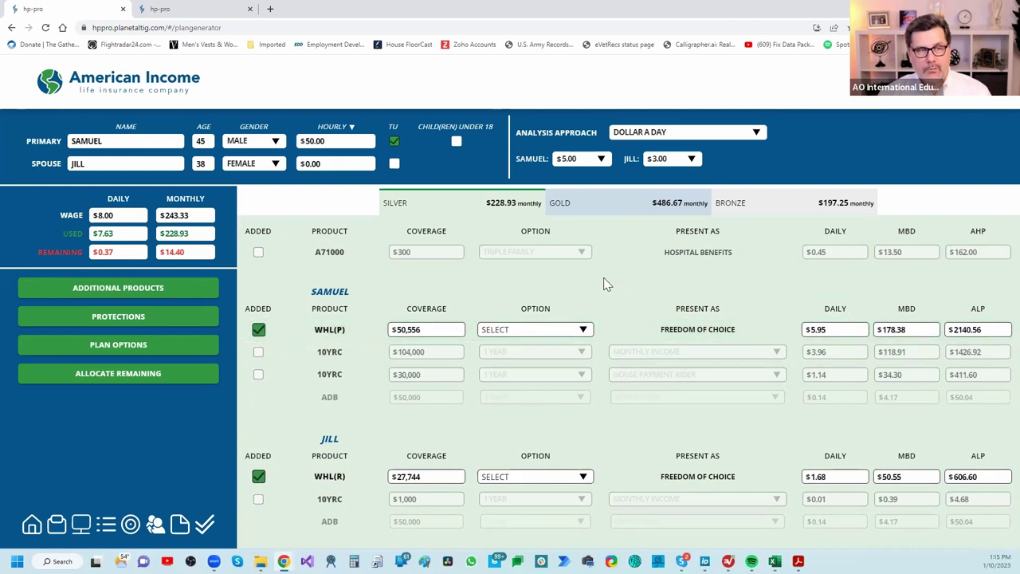
Set the Dollar a Day amounts of both the primary and the spouse to $9.00
left_click(596, 161)
scroll(581, 279, "down", 5)
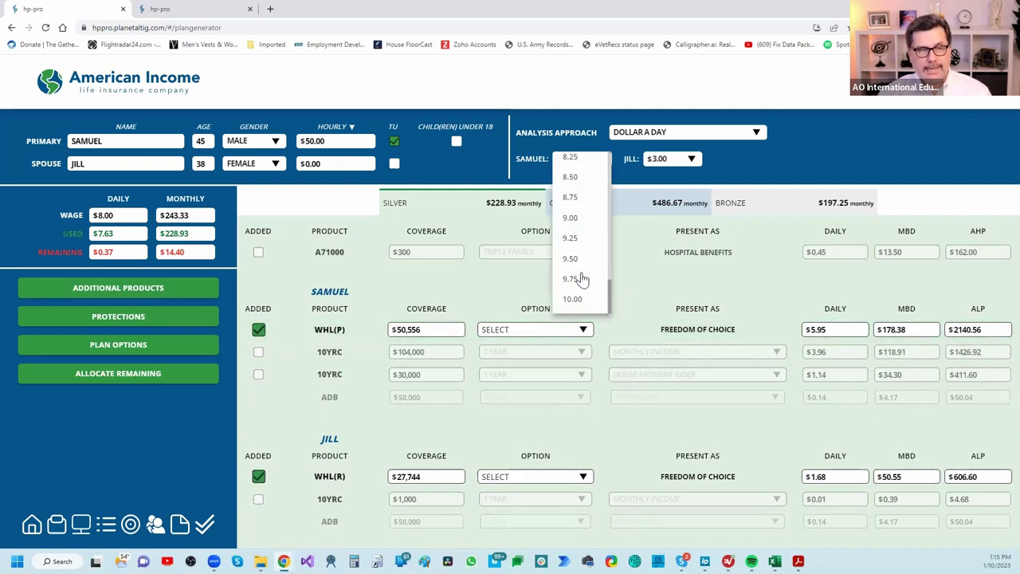
left_click(578, 218)
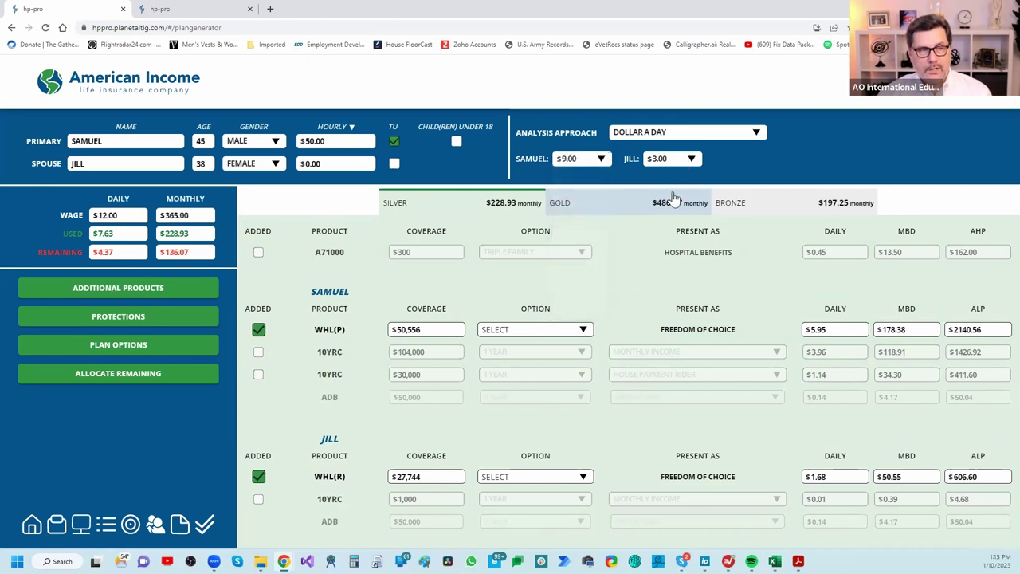
left_click(670, 158)
scroll(672, 279, "down", 8)
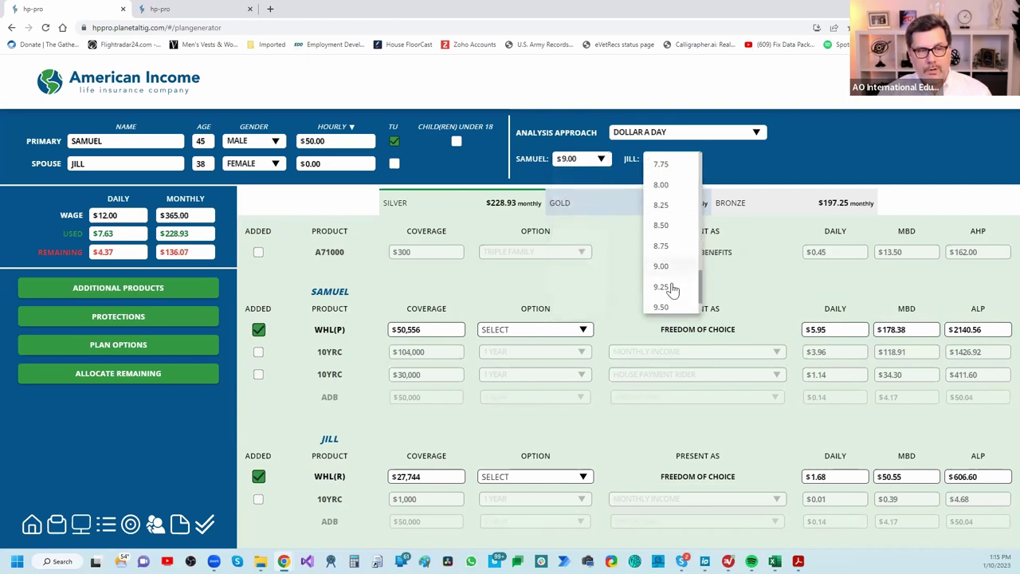
left_click(670, 266)
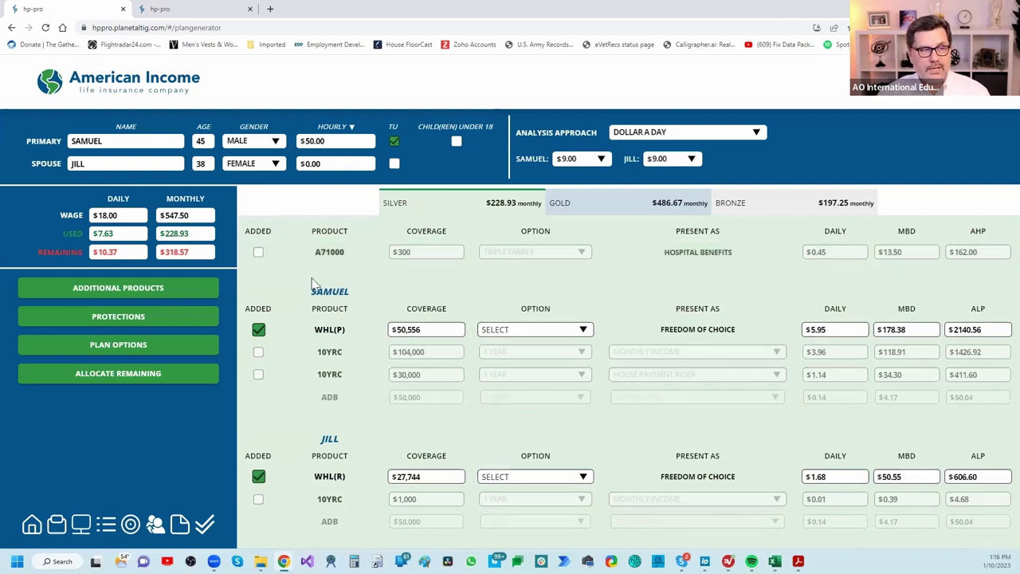
Add the A71000 hospital benefits product to the Silver plan with the Quintuple Family option
left_click(258, 253)
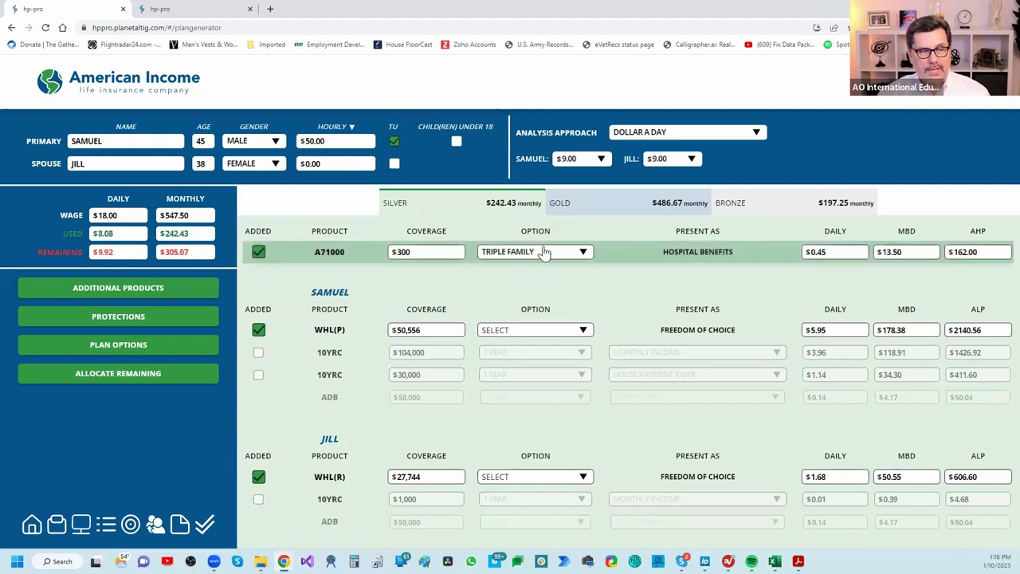
left_click(545, 253)
scroll(562, 371, "down", 1)
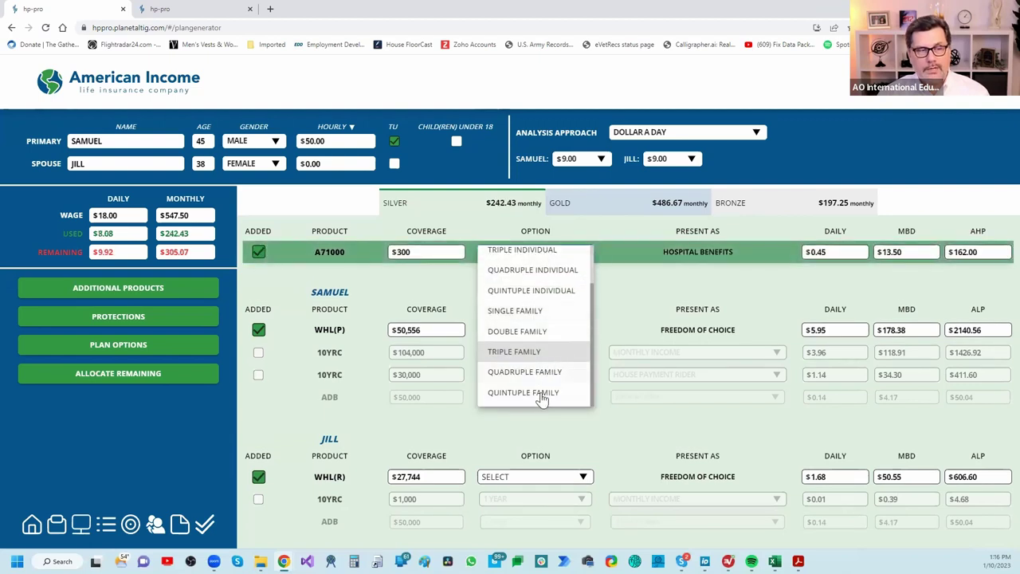
left_click(542, 393)
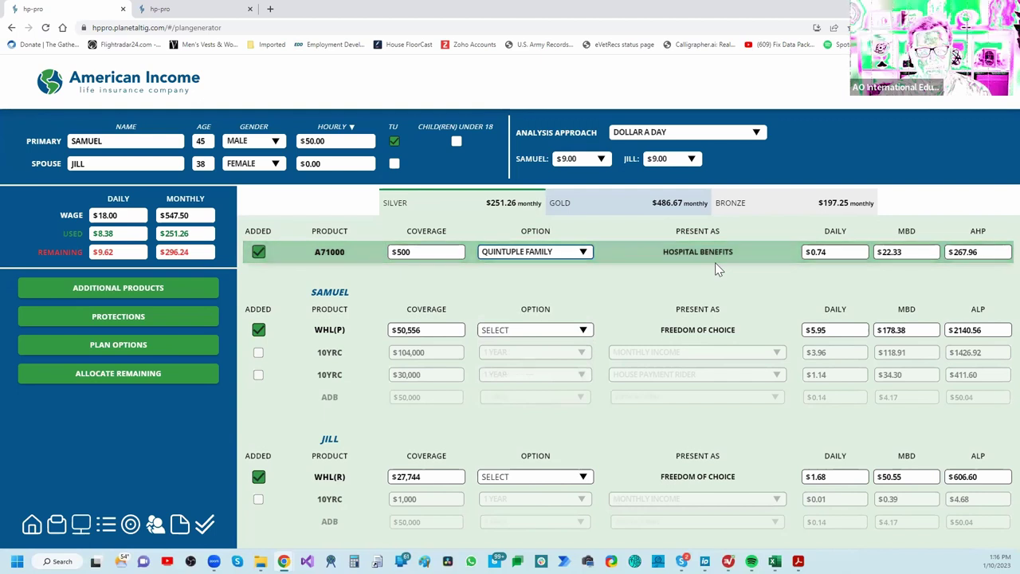
Allocate the Silver plan's remaining premium to both spouses' whole life products and finish the allocation
left_click(127, 380)
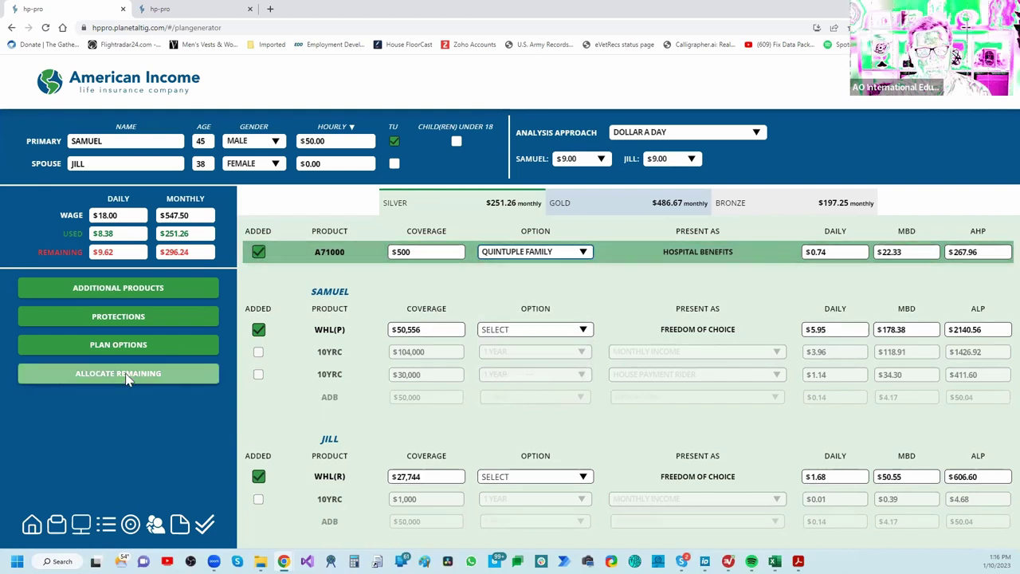
left_click(166, 357)
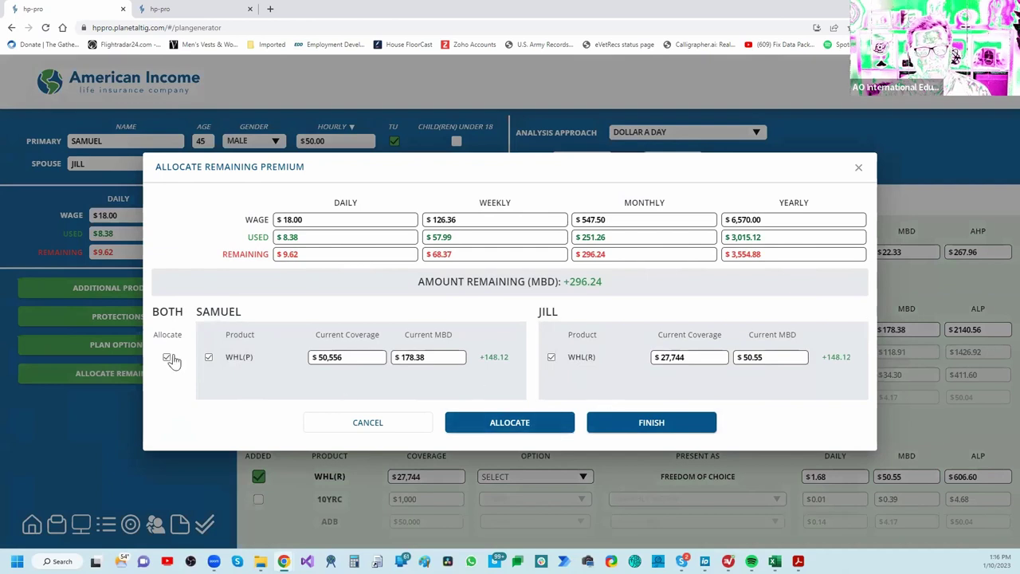
left_click(481, 420)
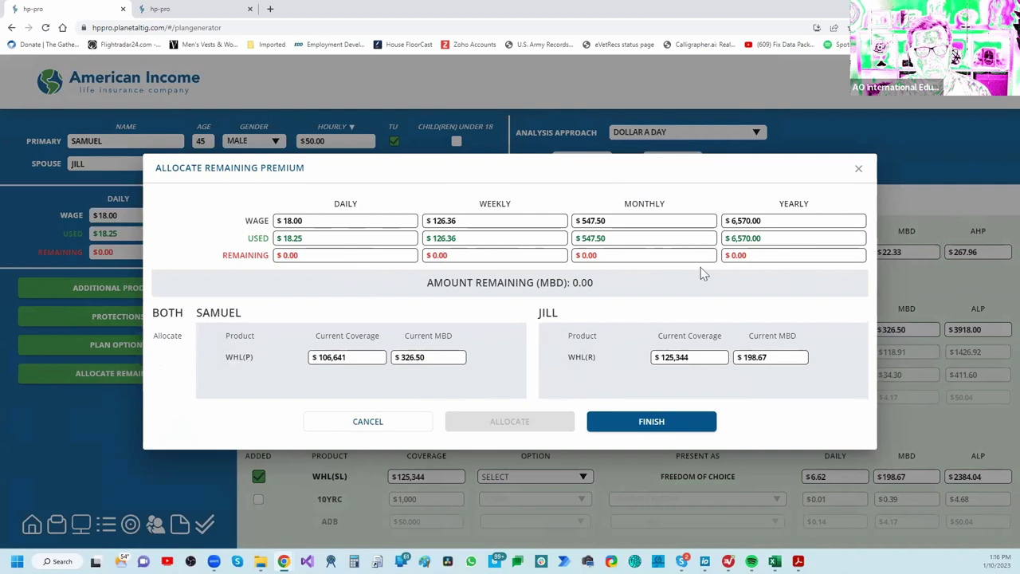
left_click(677, 429)
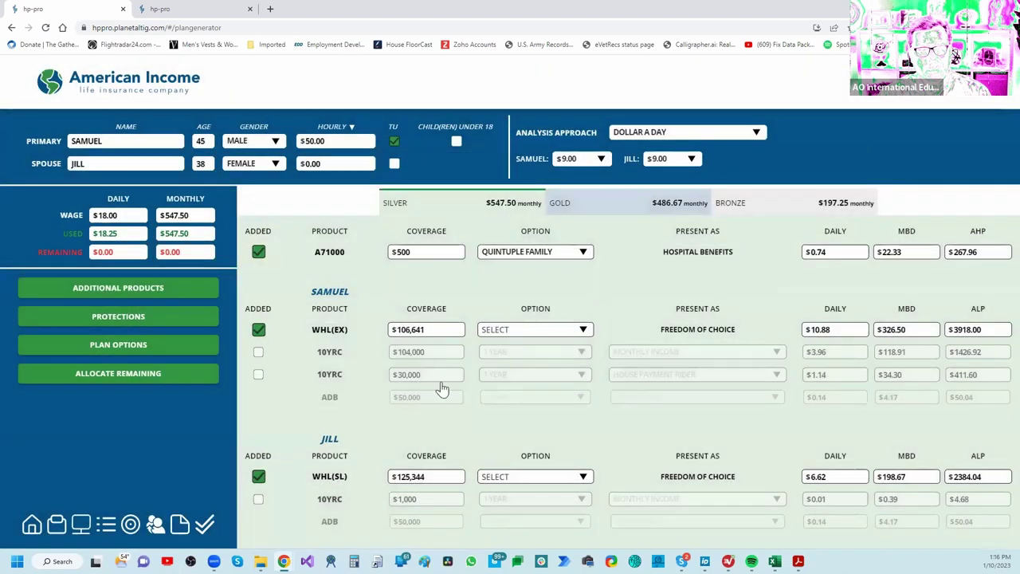
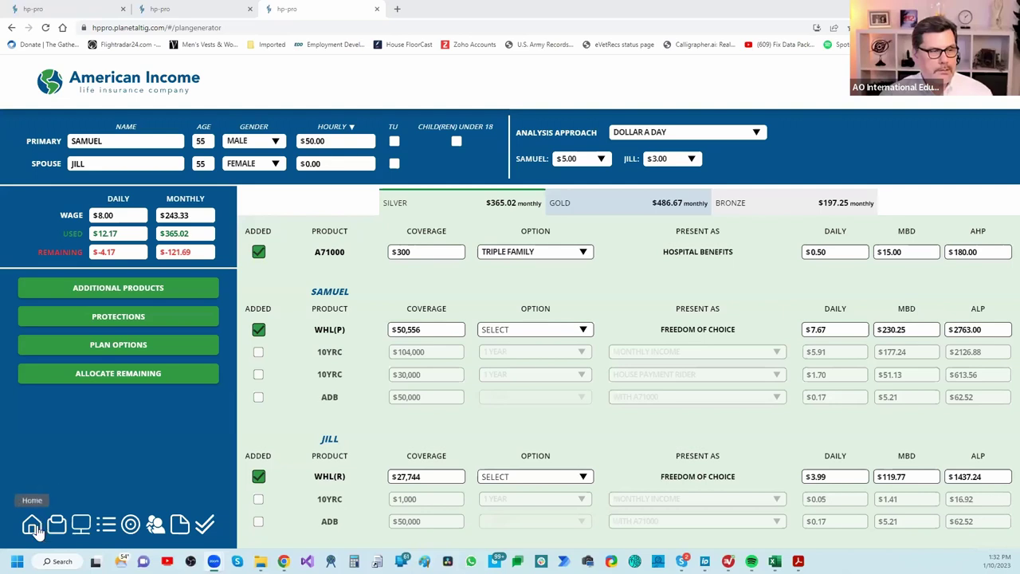
Leave the plan generator without saving and open the Gameplans page from the dashboard
left_click(32, 524)
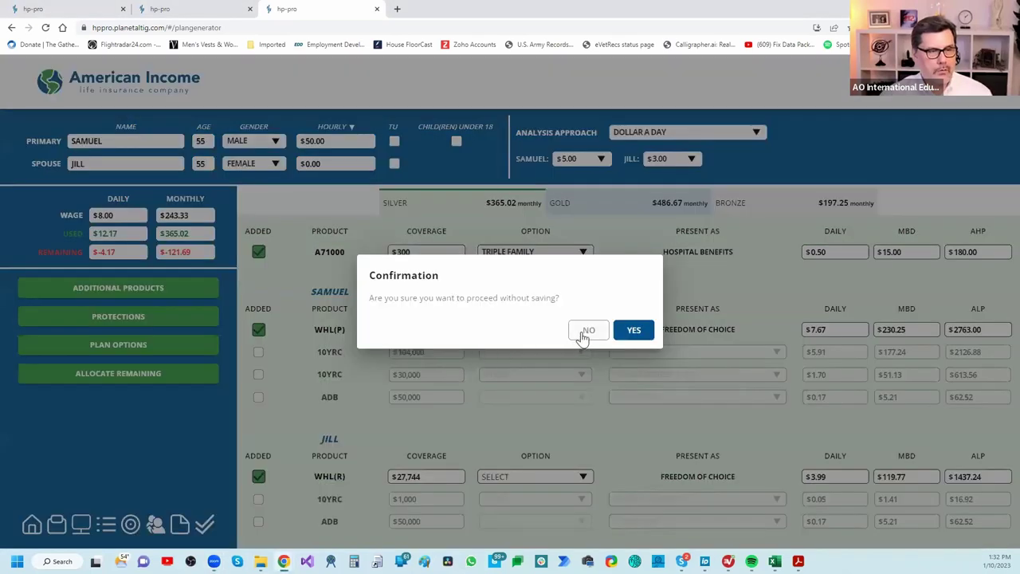
left_click(632, 330)
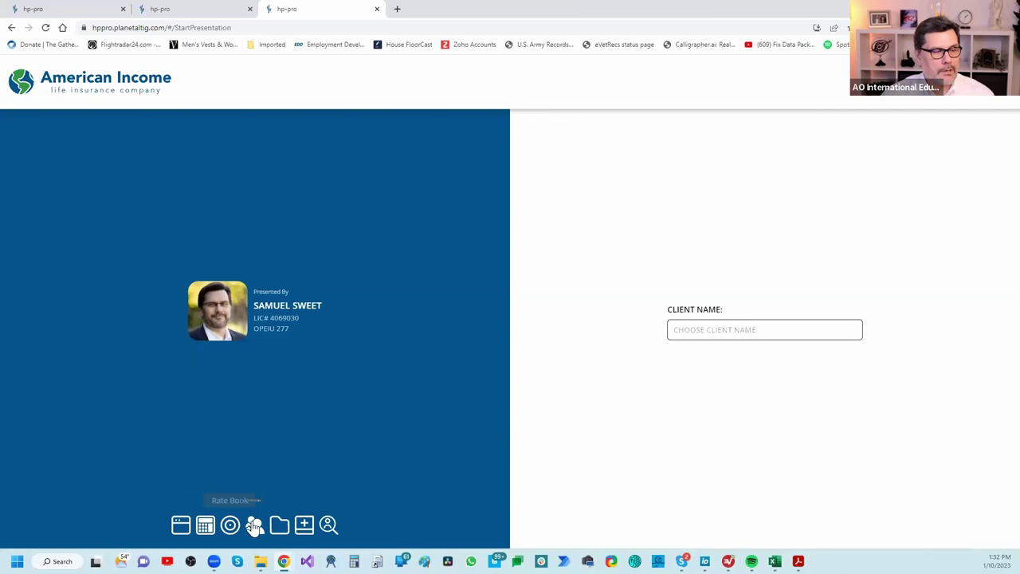
left_click(180, 525)
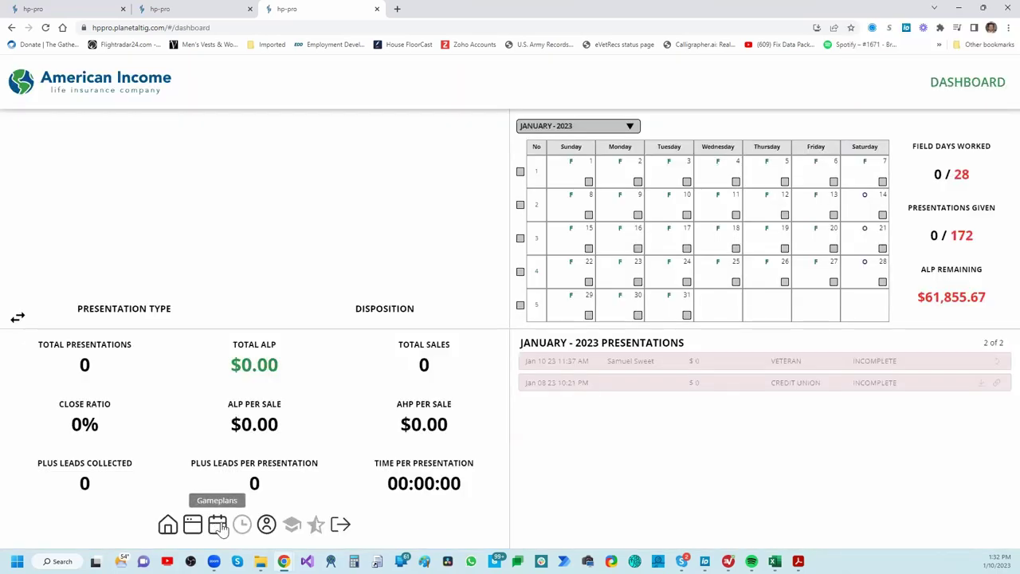
left_click(219, 525)
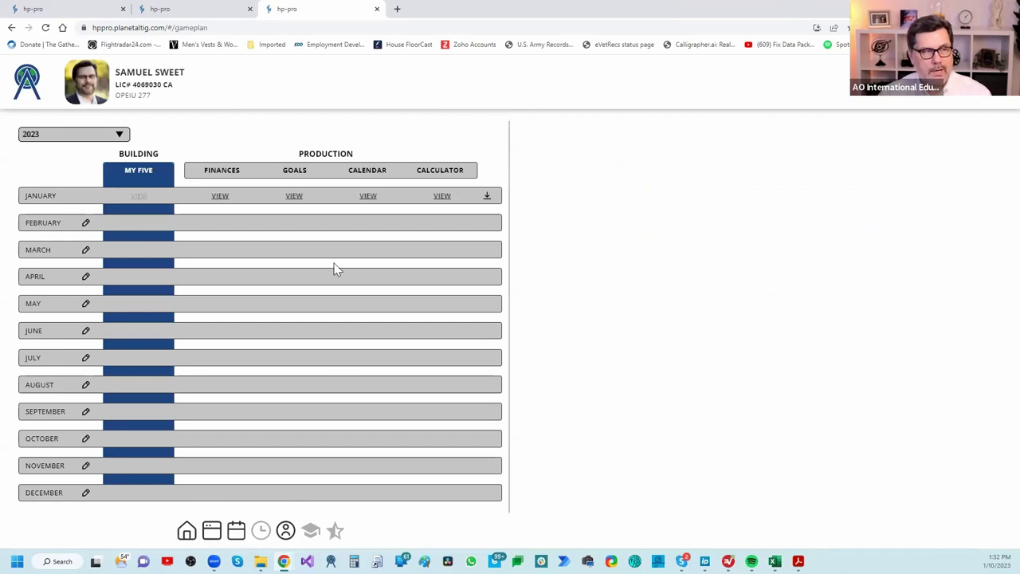
View January's Finances game plan and examine the monthly expenses, investments, commitments and income and production goals
left_click(221, 198)
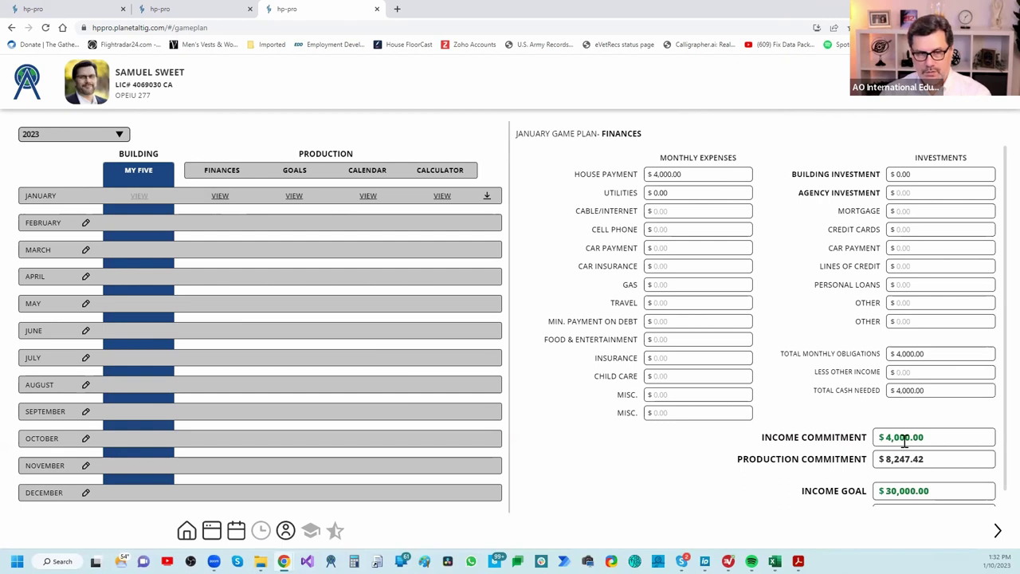
scroll(906, 441, "down", 1)
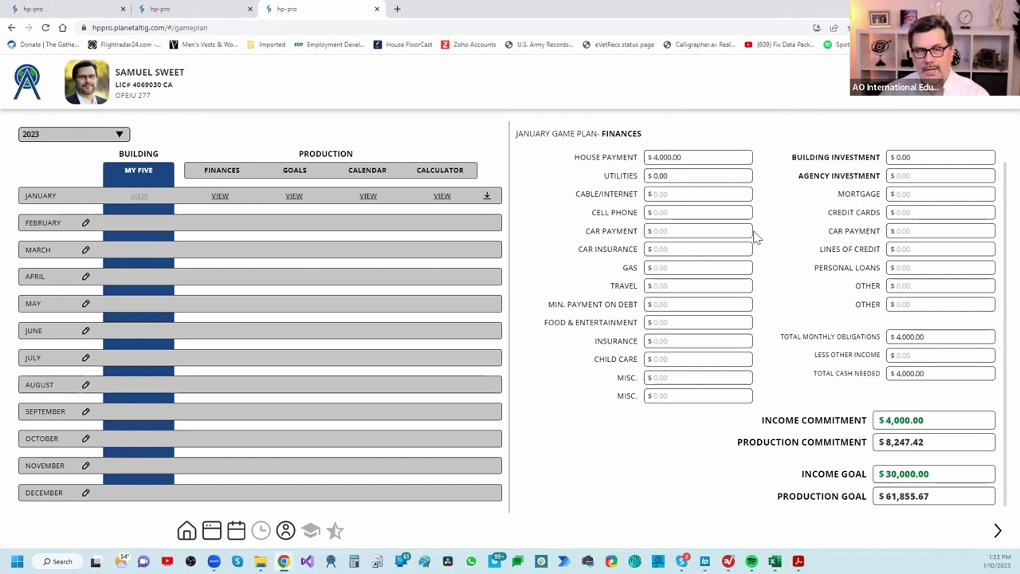
scroll(724, 215, "up", 1)
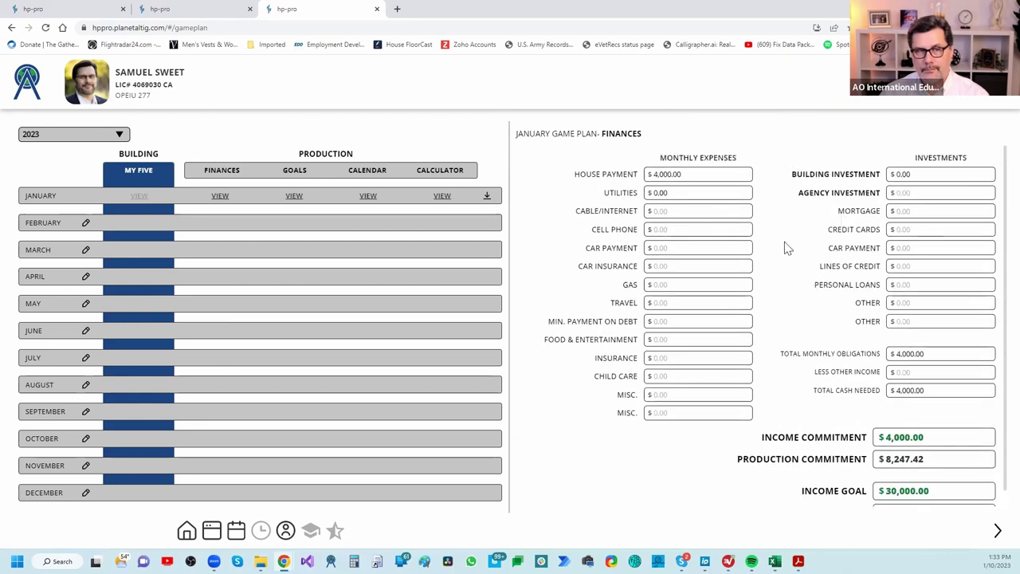
scroll(927, 324, "down", 1)
scroll(934, 398, "up", 1)
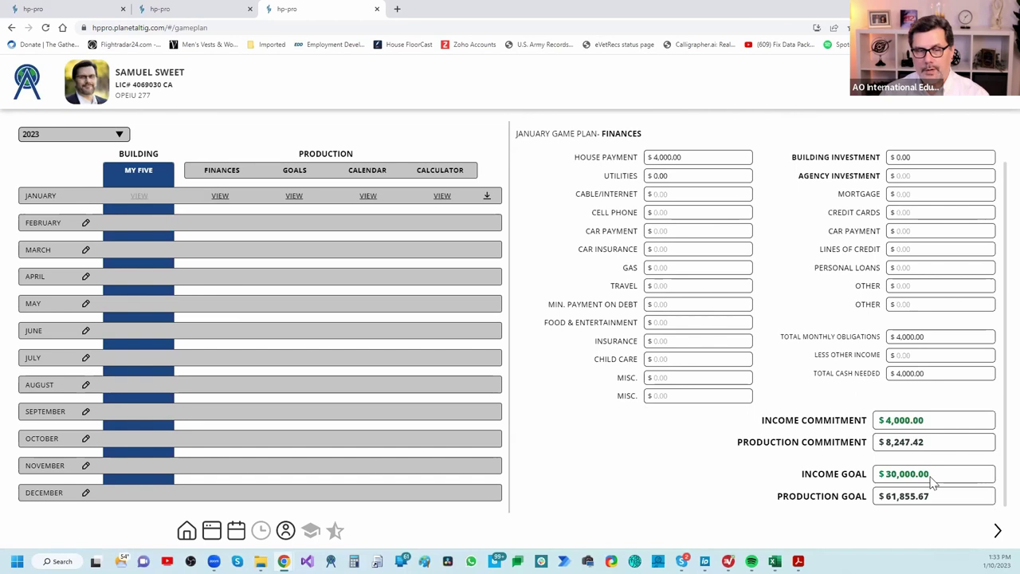
Go through January's My Why & Career Goals and Calendar pages, selecting the text in the calendar's notes
left_click(997, 532)
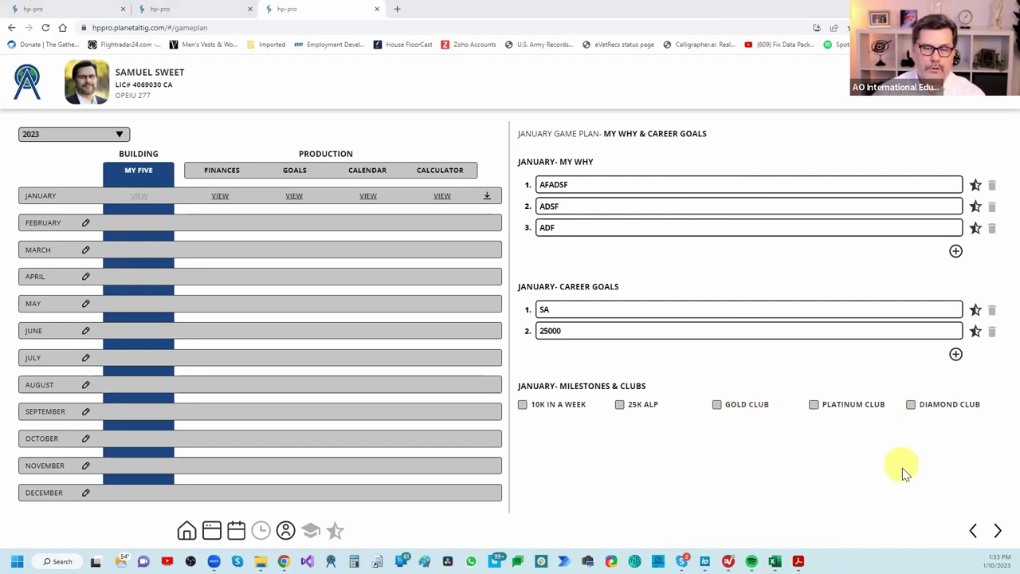
left_click(999, 532)
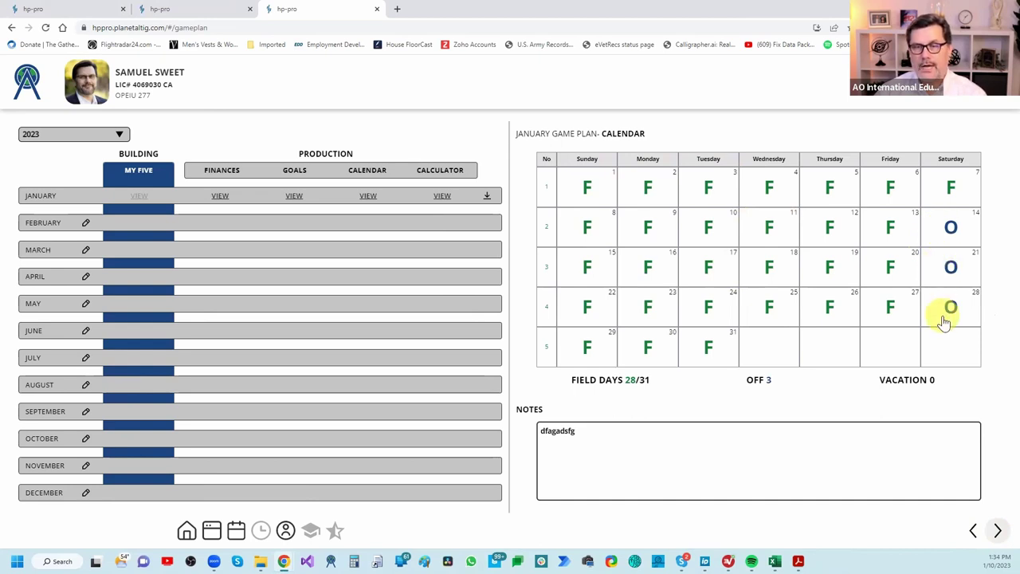
left_click(945, 229)
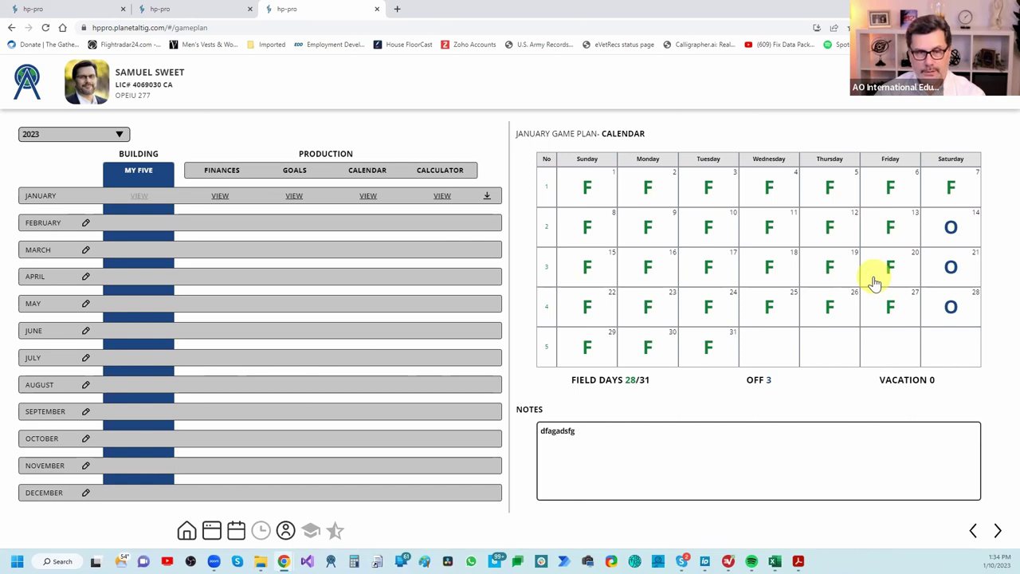
left_click(599, 438)
key("ctrl+a")
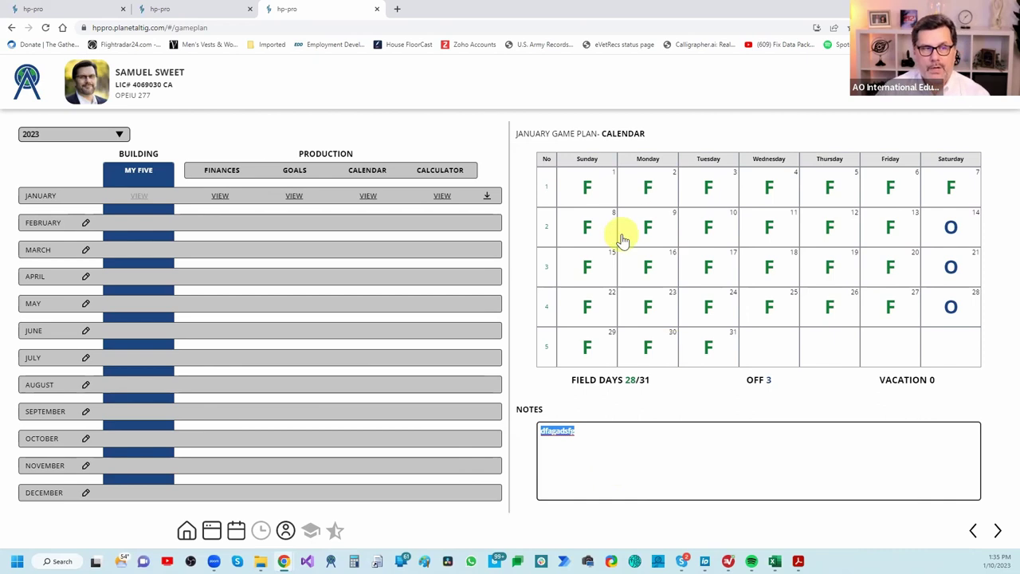
Go to January's Calculator and clear the NTG % and Show % values
left_click(997, 531)
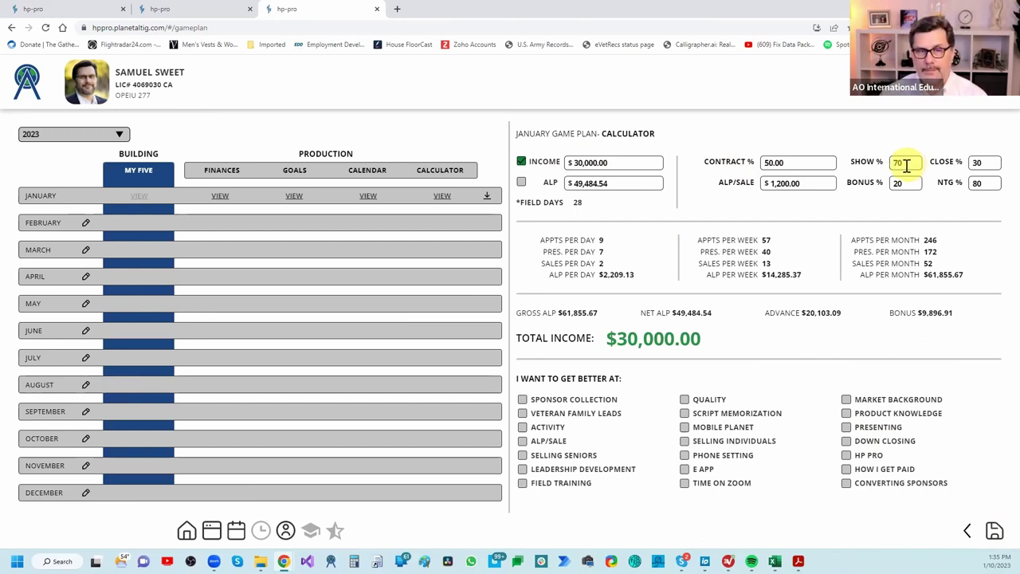
left_click(980, 183)
left_click(896, 163)
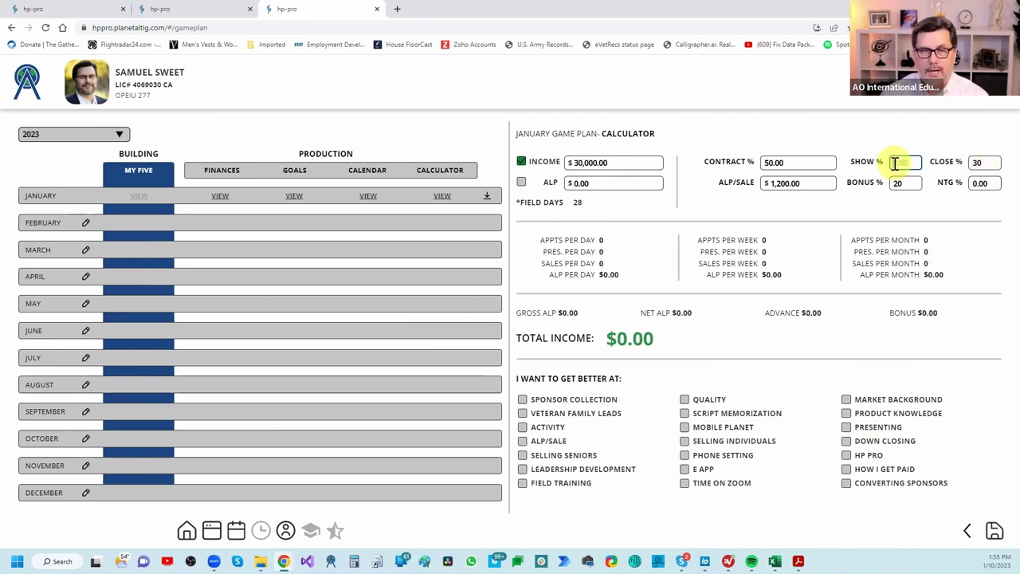
left_click(985, 163)
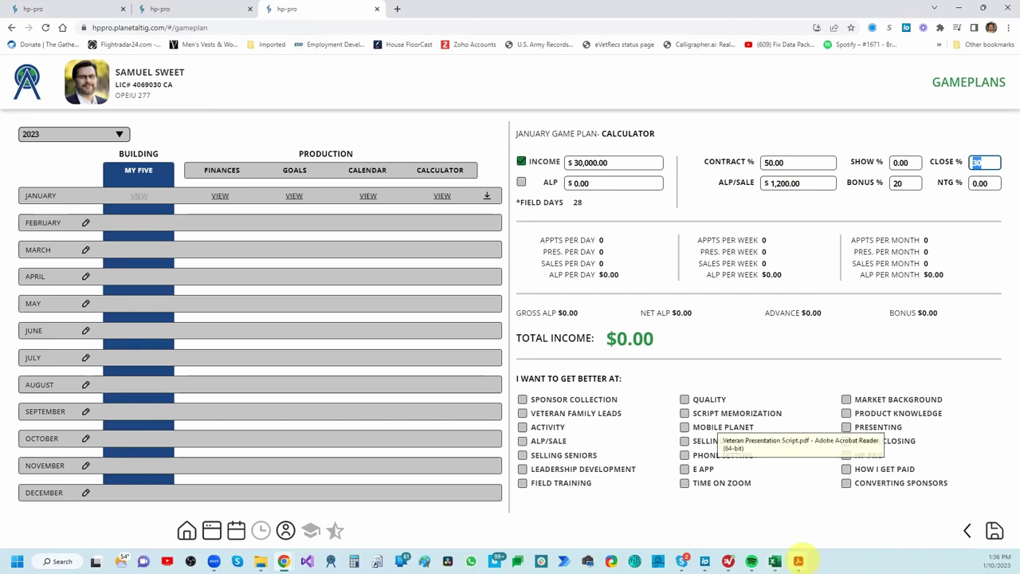
Switch to Acrobat Reader to view the Veteran Presentation Script and return to the game plan calculator
left_click(798, 561)
left_click(792, 523)
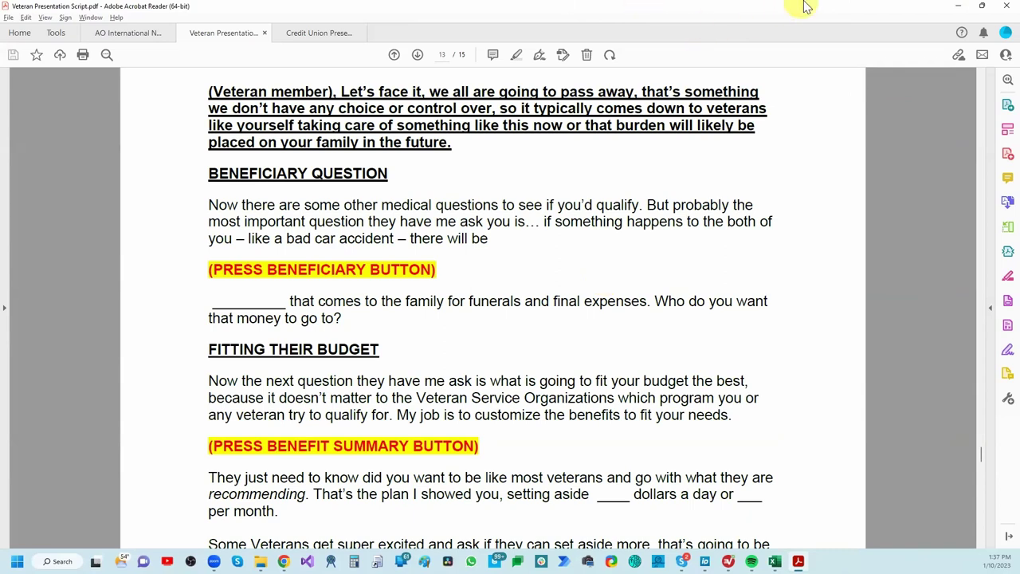
left_click(958, 6)
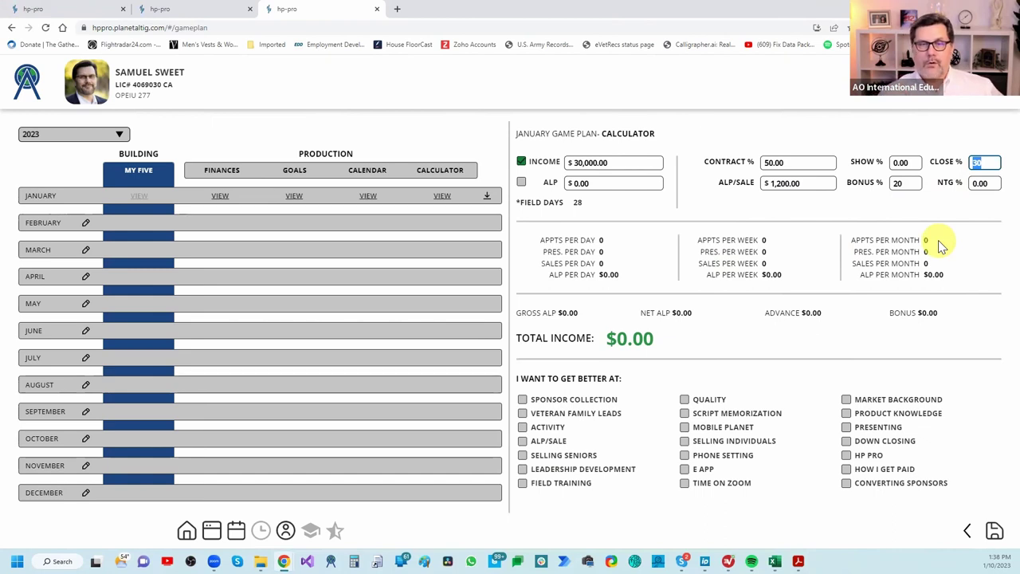
Set the calculator's NTG % to 80 and select the Bonus % value
key("Tab")
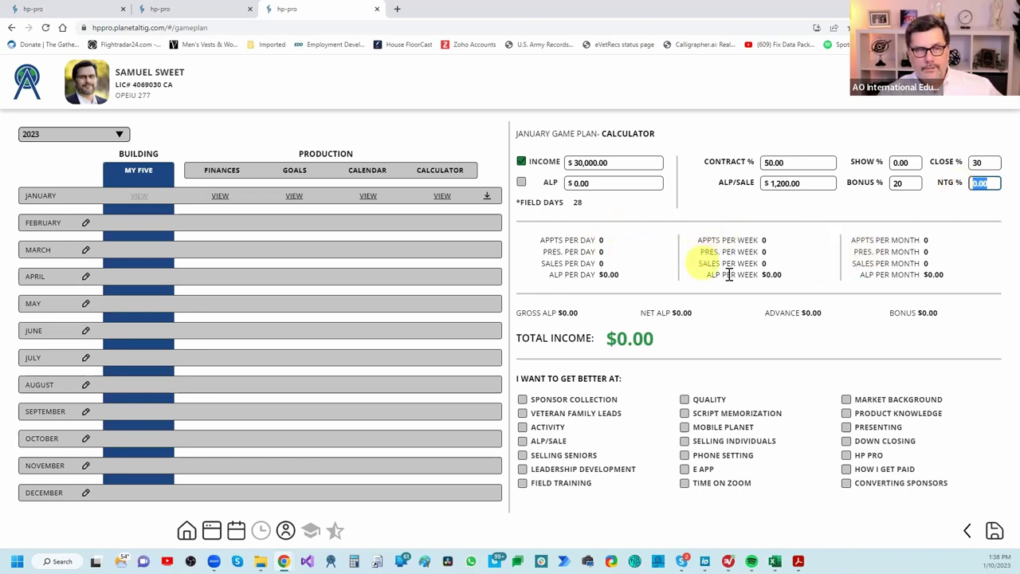
type("80")
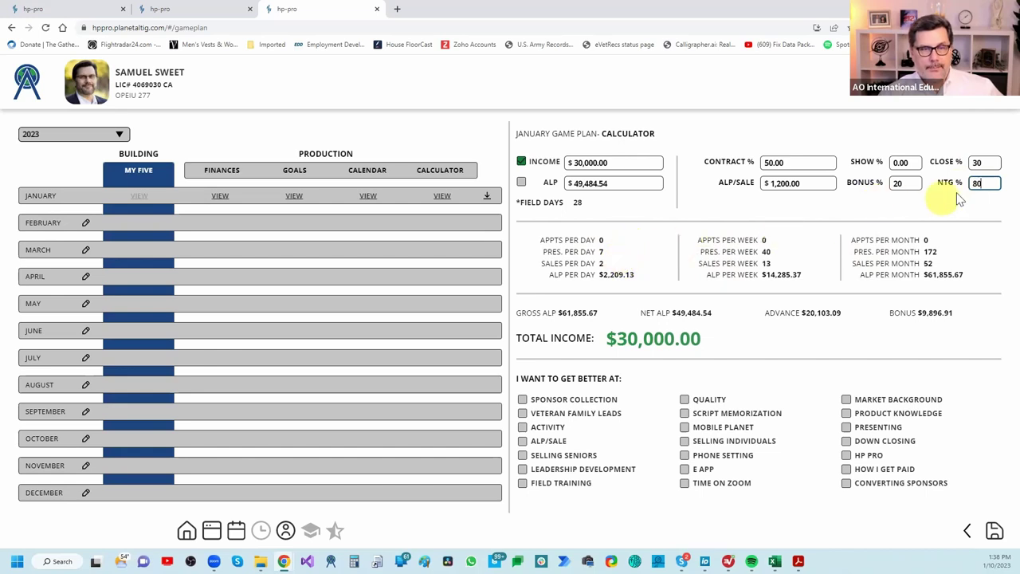
double_click(909, 184)
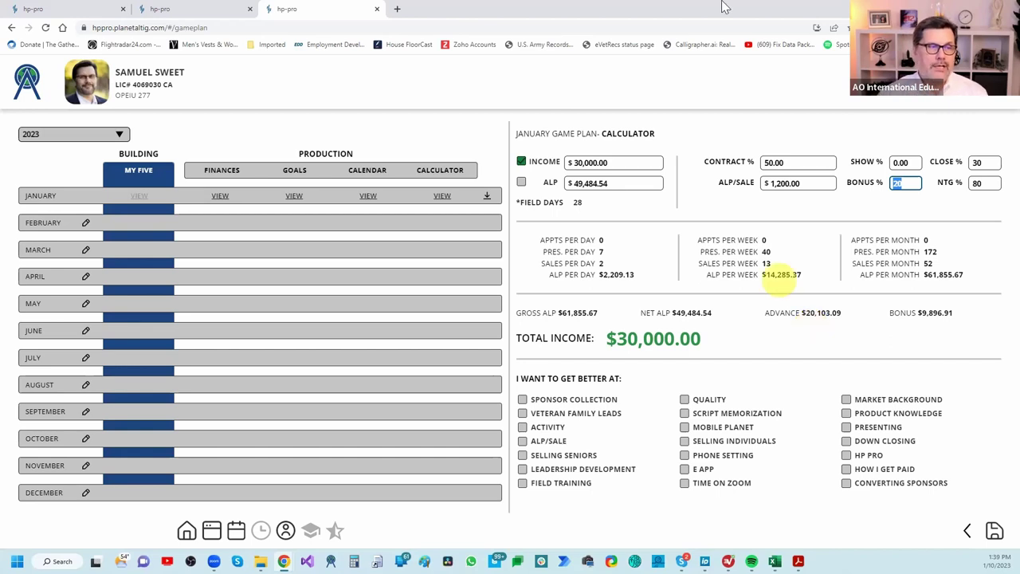
Download January's game plan as a PDF and review its finances, career goals, calendar and calculator pages
left_click(487, 198)
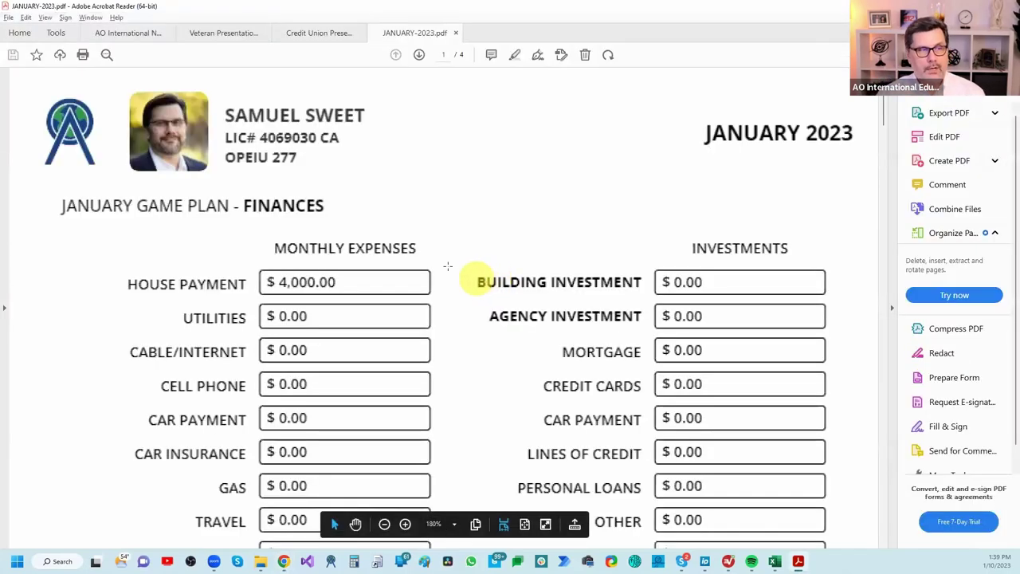
scroll(423, 259, "down", 3)
scroll(612, 323, "down", 6)
scroll(605, 351, "down", 10)
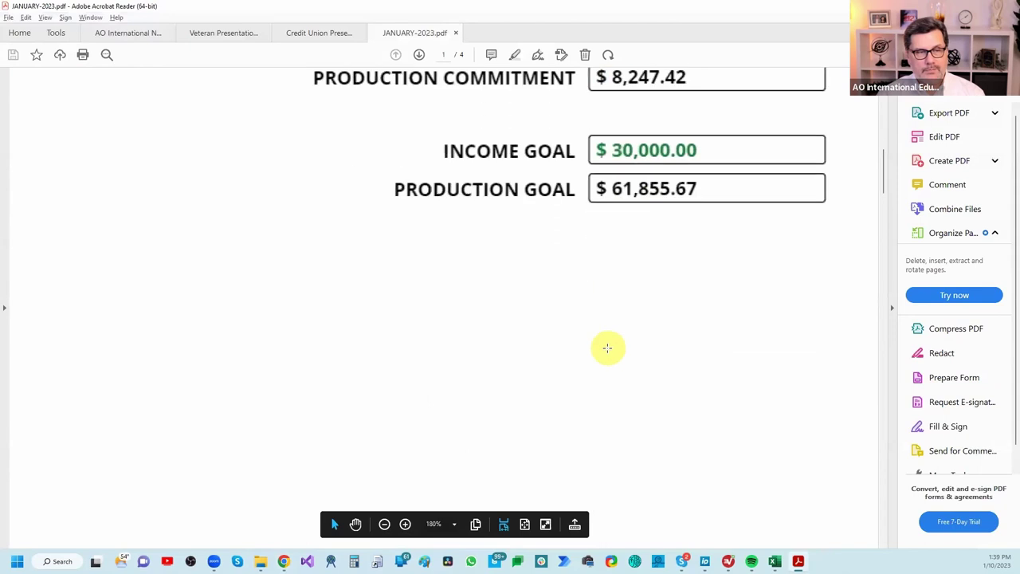
scroll(667, 399, "down", 20)
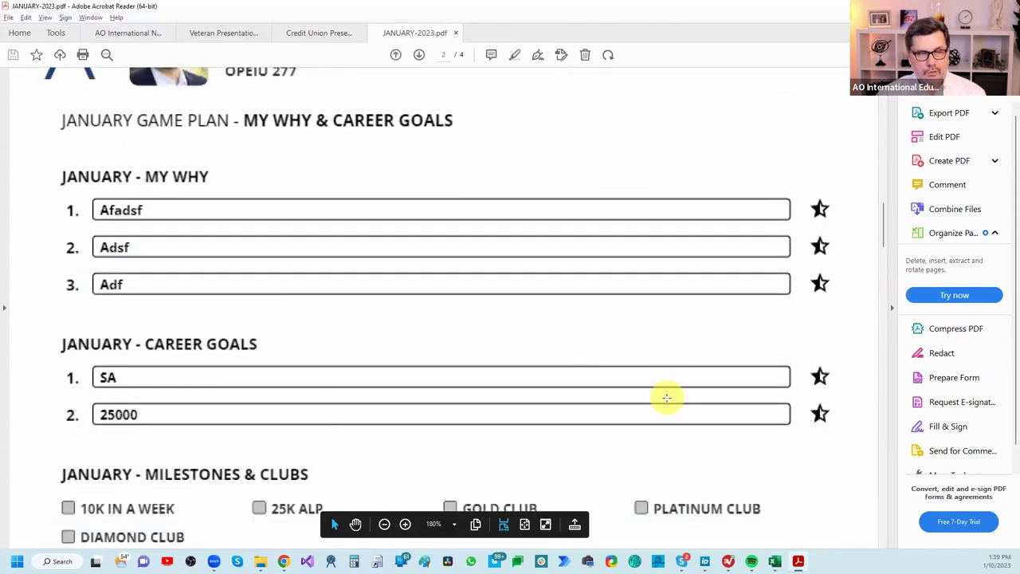
scroll(510, 256, "up", 20)
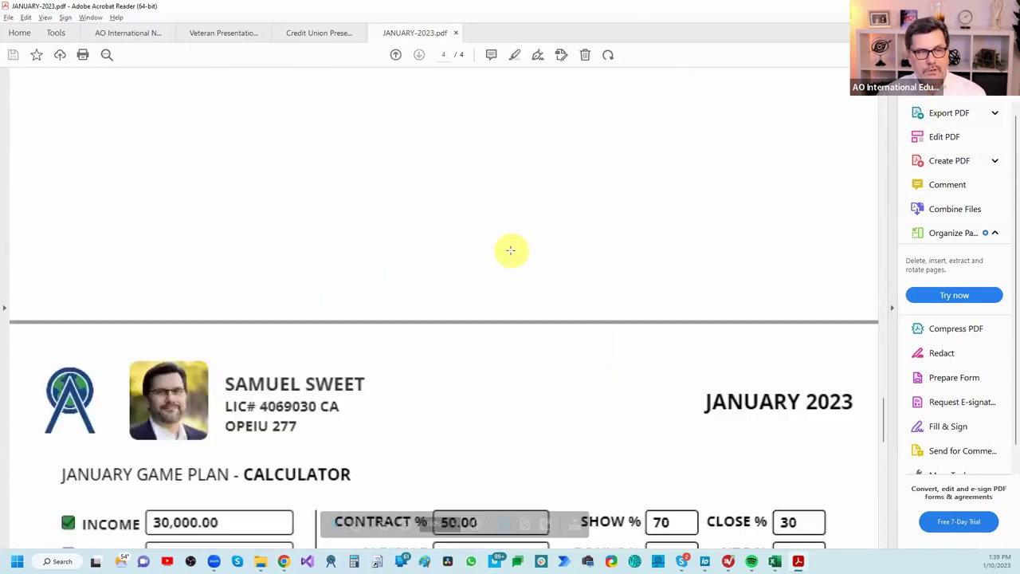
scroll(502, 256, "down", 4)
scroll(490, 279, "down", 10)
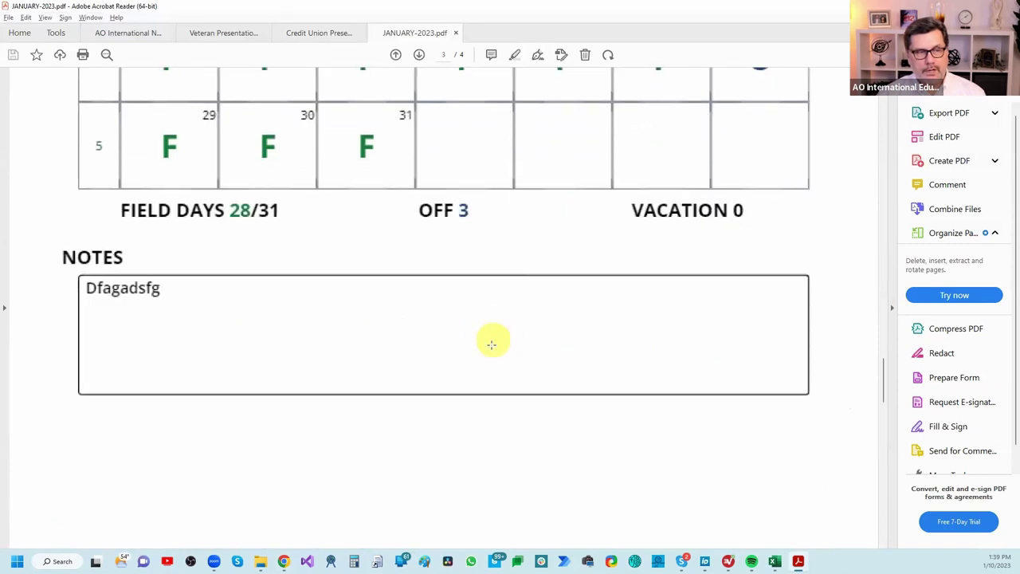
scroll(491, 327, "down", 4)
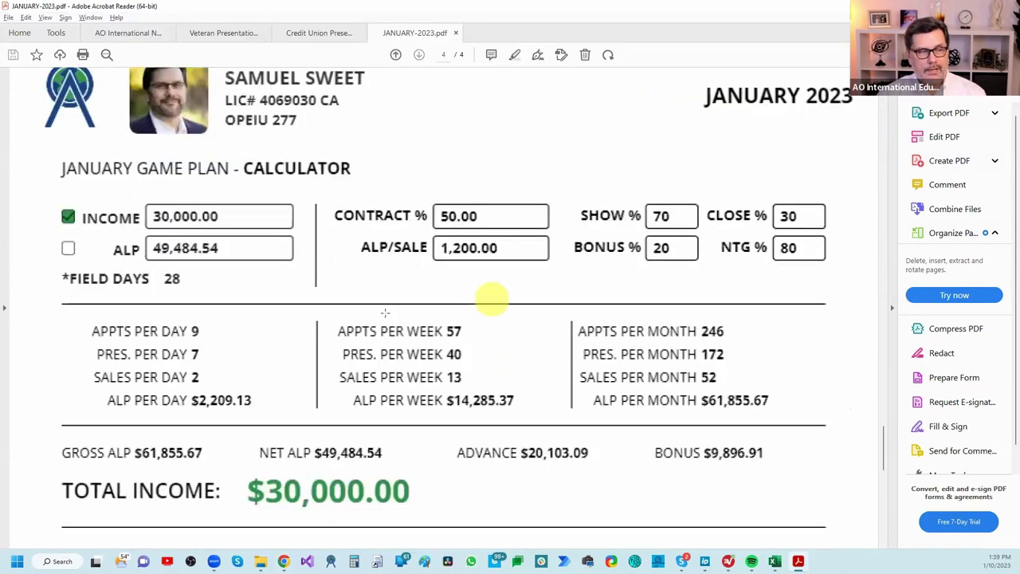
scroll(549, 411, "down", 2)
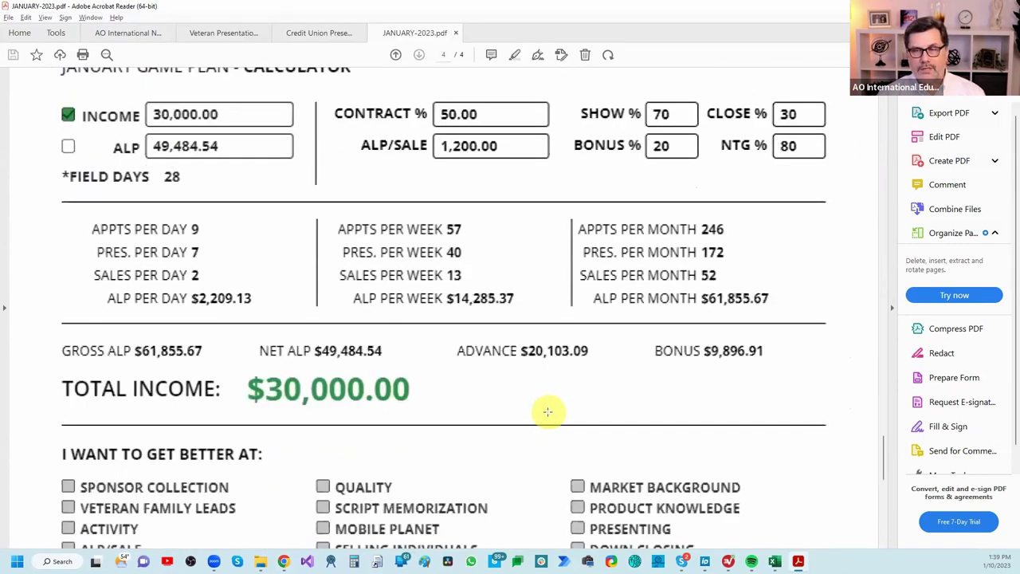
left_click(456, 35)
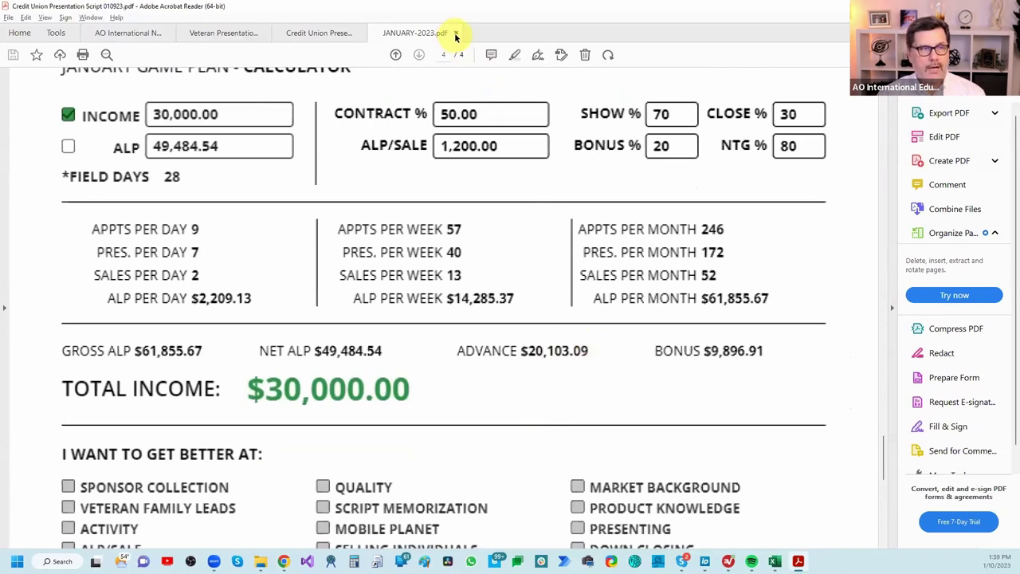
key("alt+Tab")
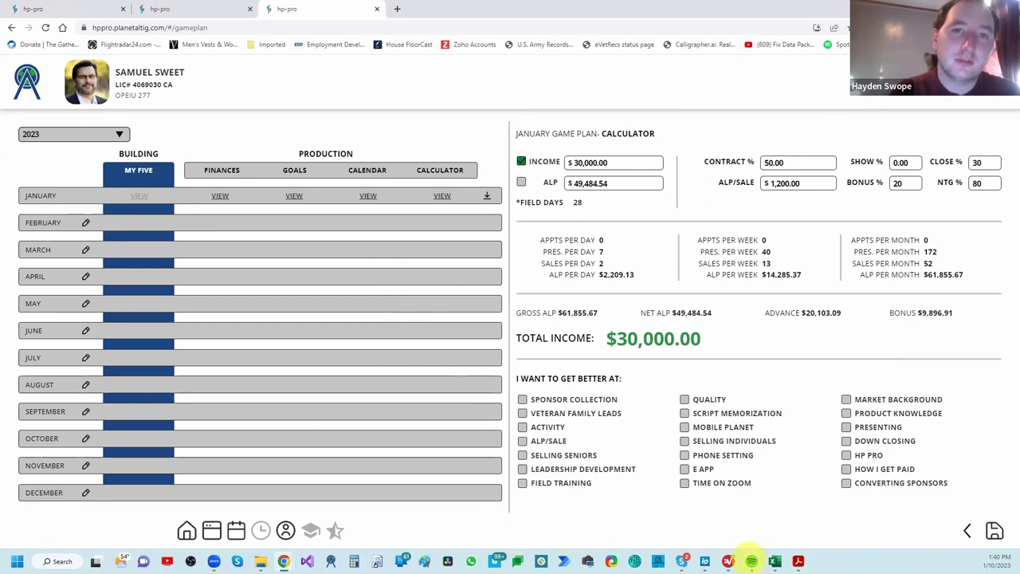
Switch to the Veteran Presentation Script in Acrobat Reader and go back to the A6: No-Cost Legal Will Kit section
mouse_move(798, 558)
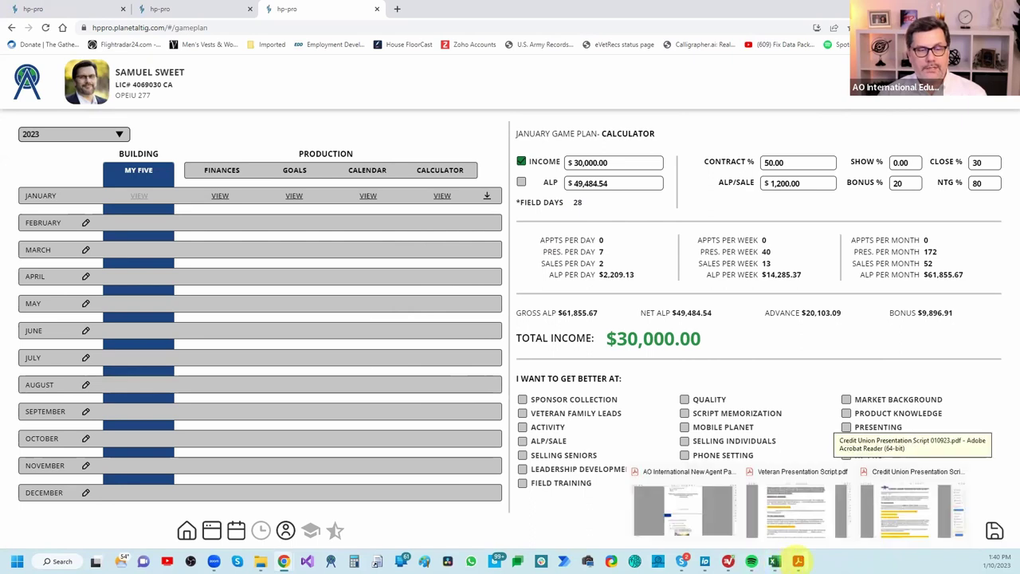
left_click(806, 519)
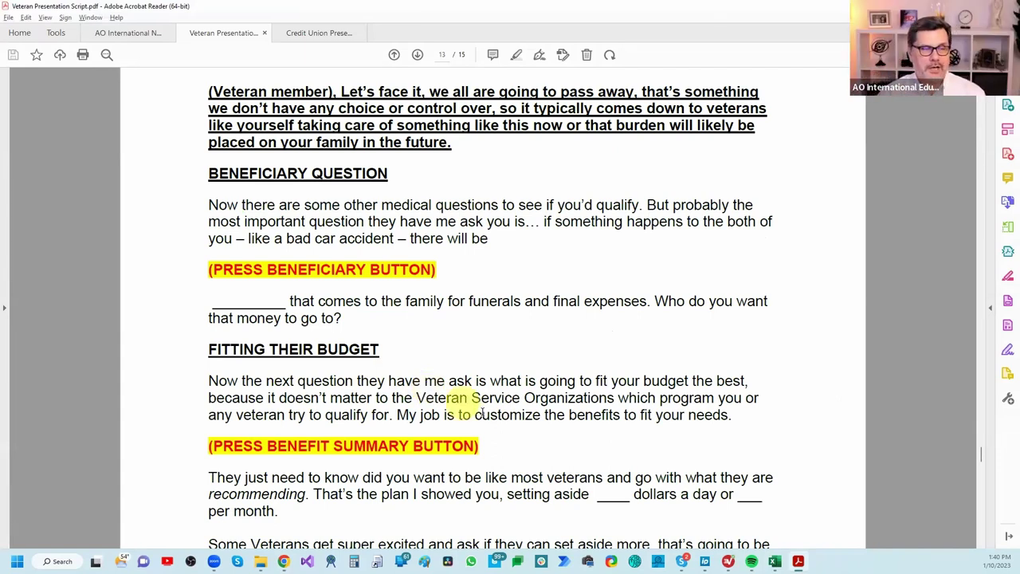
scroll(478, 412, "up", 15)
scroll(484, 402, "up", 15)
scroll(479, 384, "up", 20)
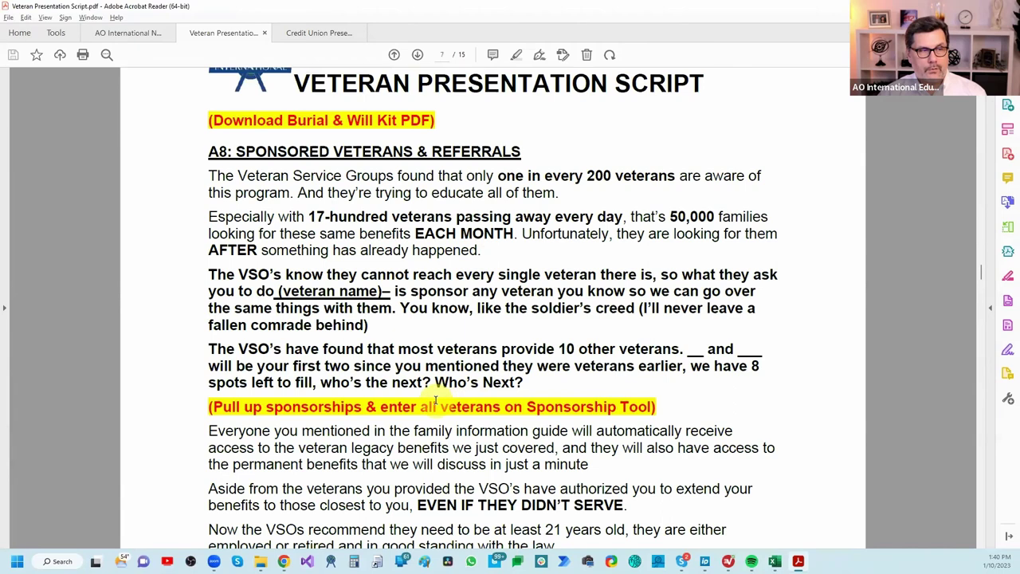
scroll(437, 400, "up", 5)
scroll(399, 410, "up", 5)
scroll(394, 415, "up", 15)
scroll(385, 400, "up", 10)
scroll(385, 400, "down", 5)
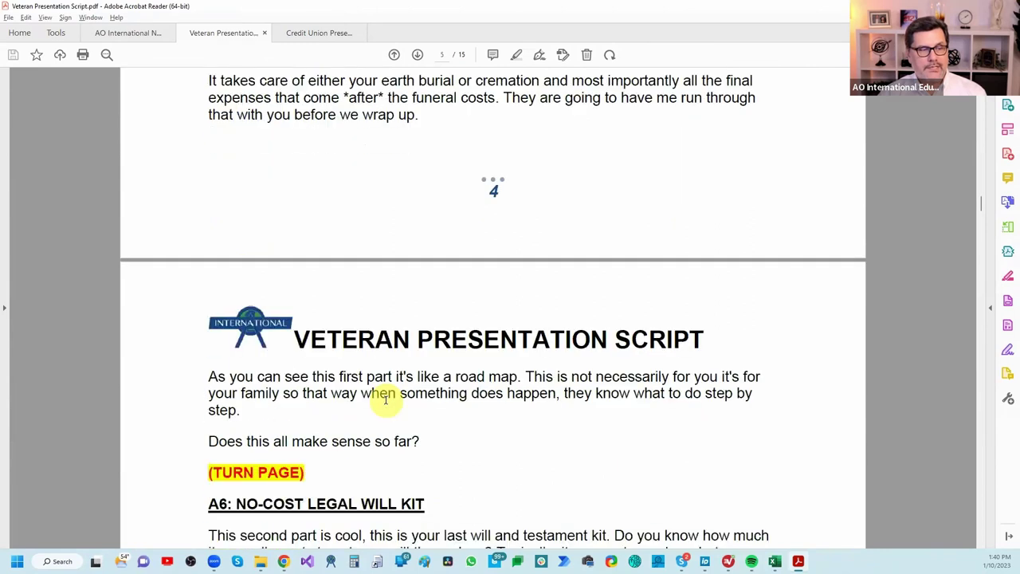
scroll(391, 407, "down", 3)
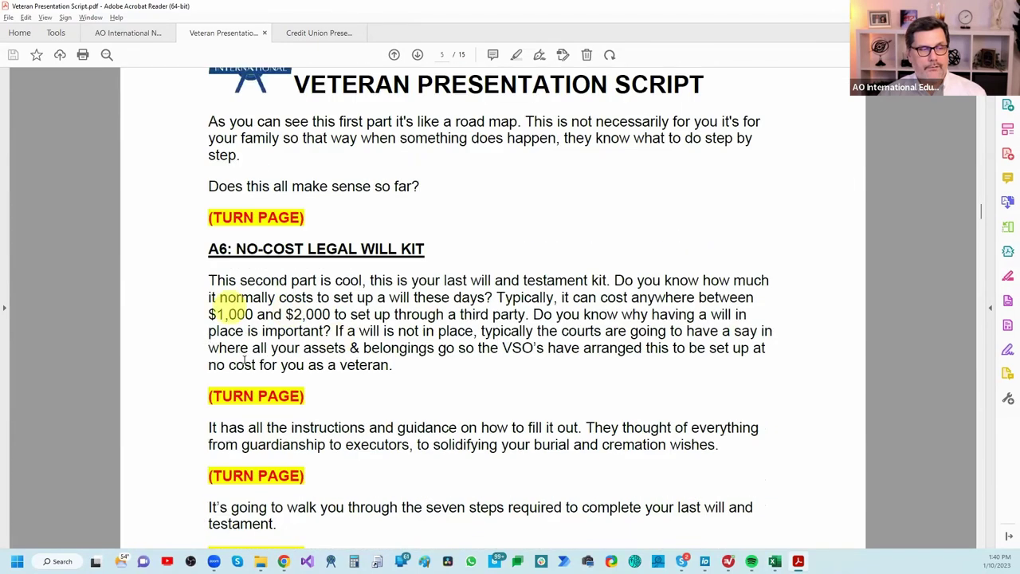
Read the rest of the A6: No-Cost Legal Will Kit section through to the start of A7 on VA burial benefits
scroll(285, 314, "down", 2)
scroll(287, 318, "down", 6)
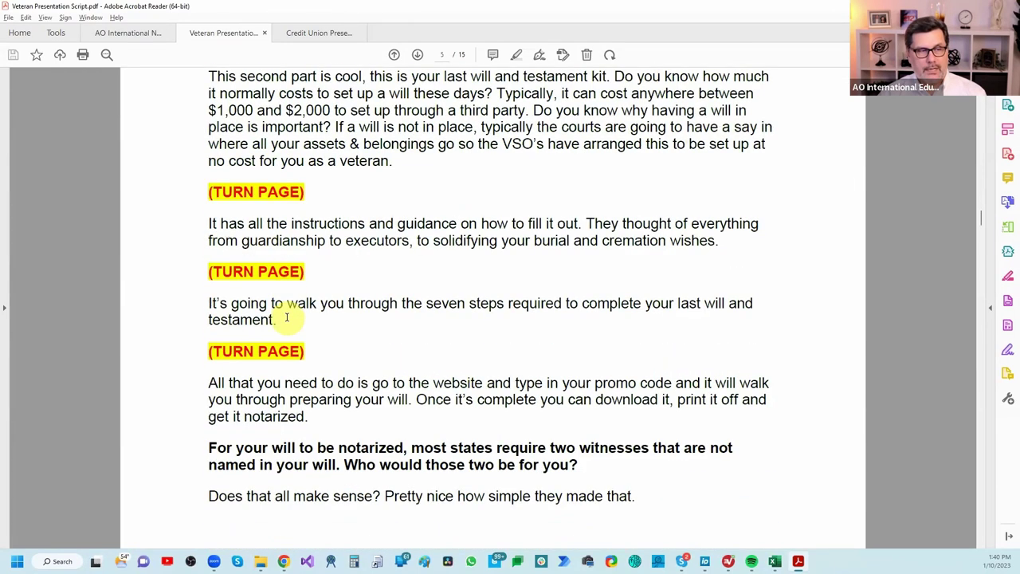
scroll(288, 317, "down", 6)
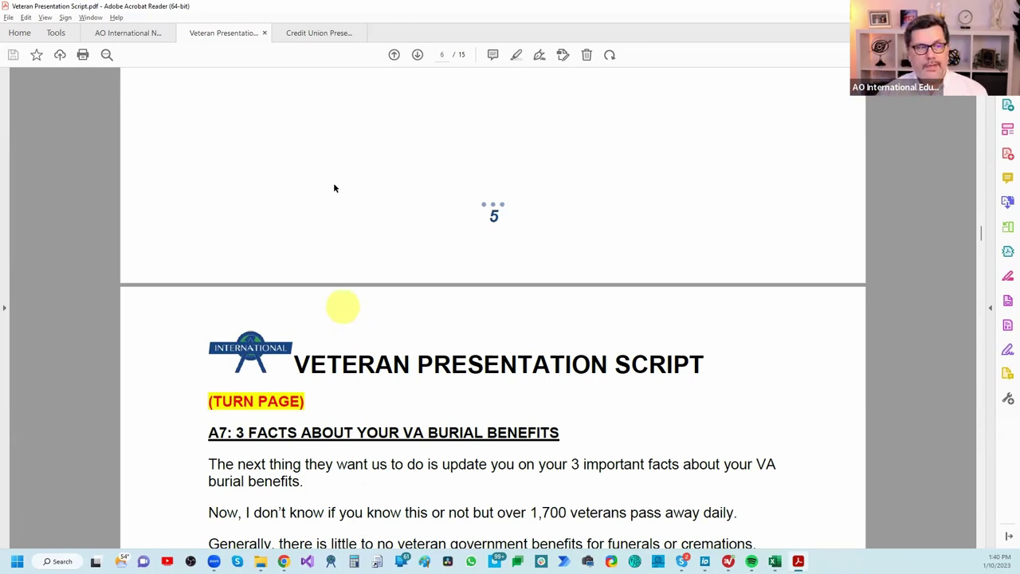
Open the Credit Union Presentation Script, review it up to A8: No-Cost Legal Will Kit, and switch back to the HP Pro game plan
left_click(149, 32)
left_click(323, 36)
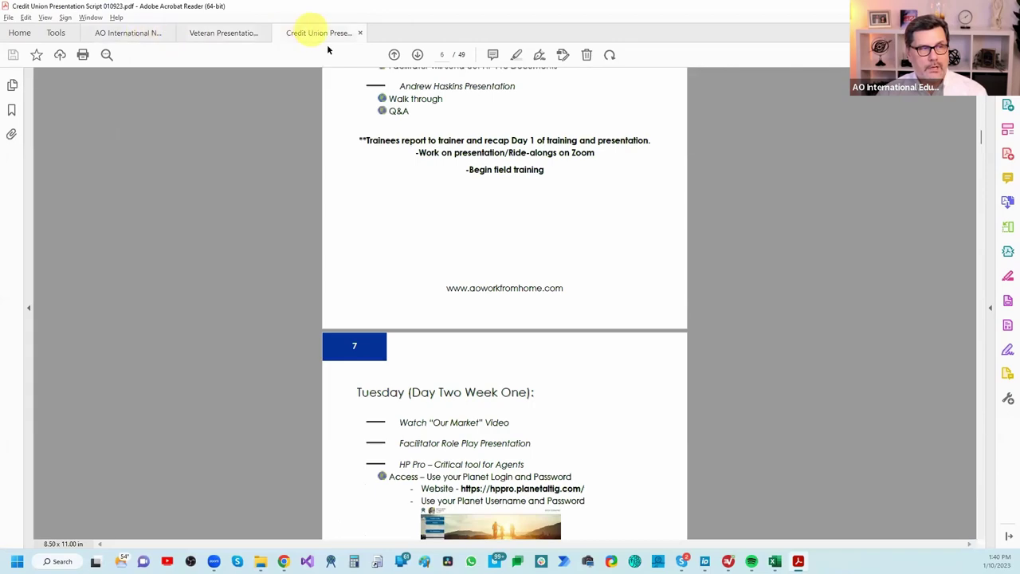
scroll(533, 382, "up", 20)
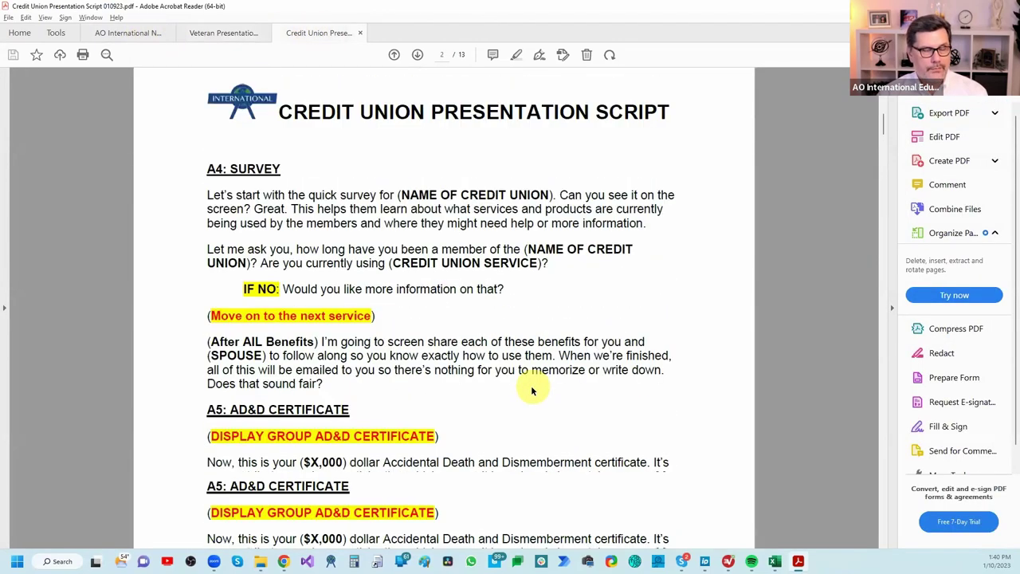
scroll(532, 390, "down", 6)
scroll(292, 371, "down", 6)
scroll(238, 292, "up", 1)
scroll(284, 347, "down", 9)
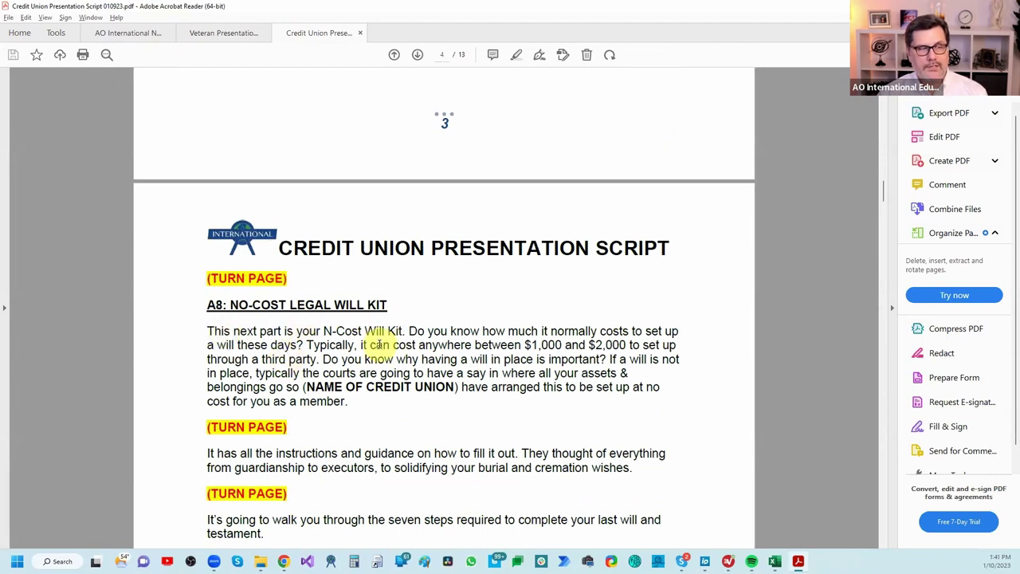
scroll(276, 294, "up", 2)
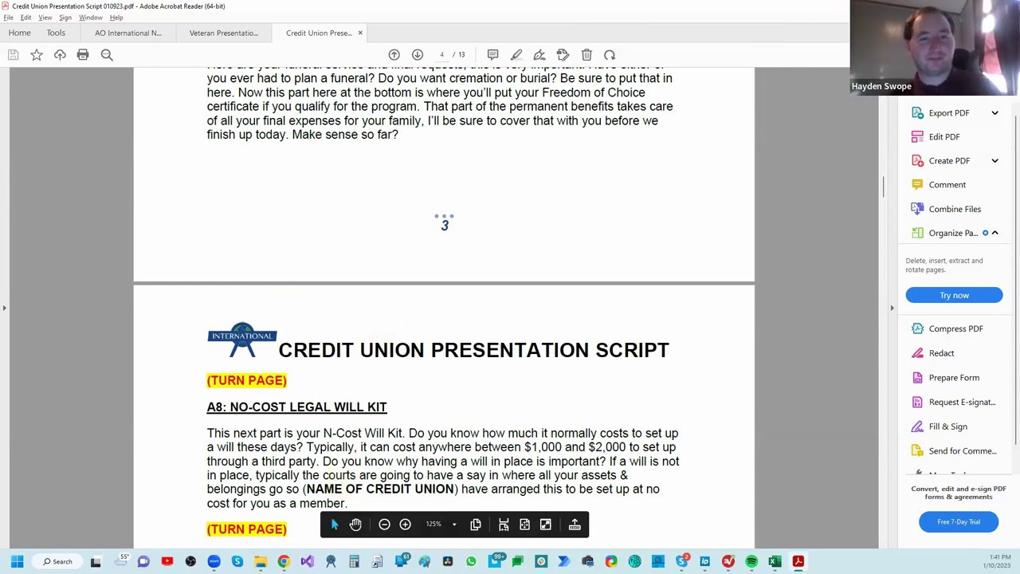
key("alt+Tab")
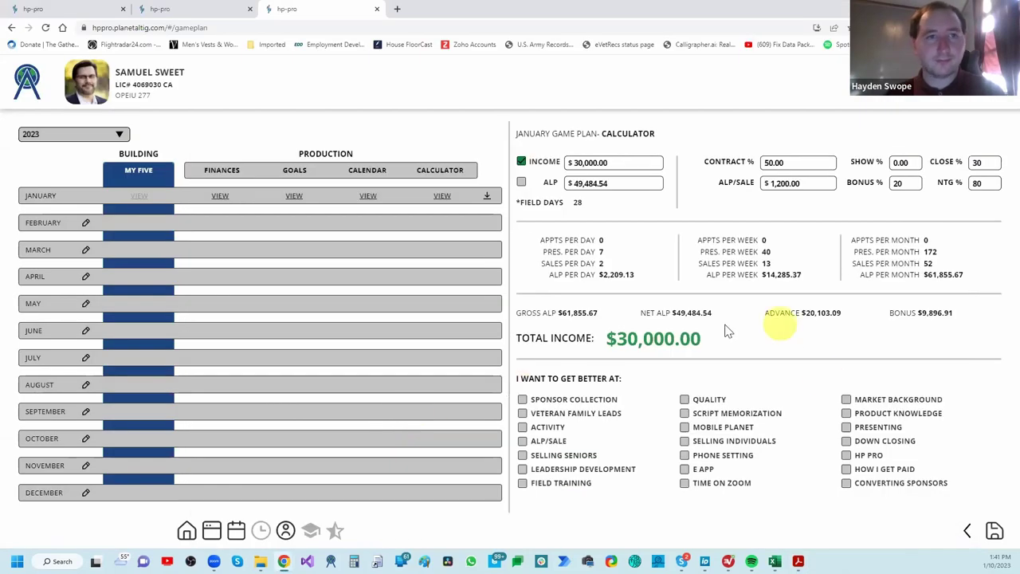
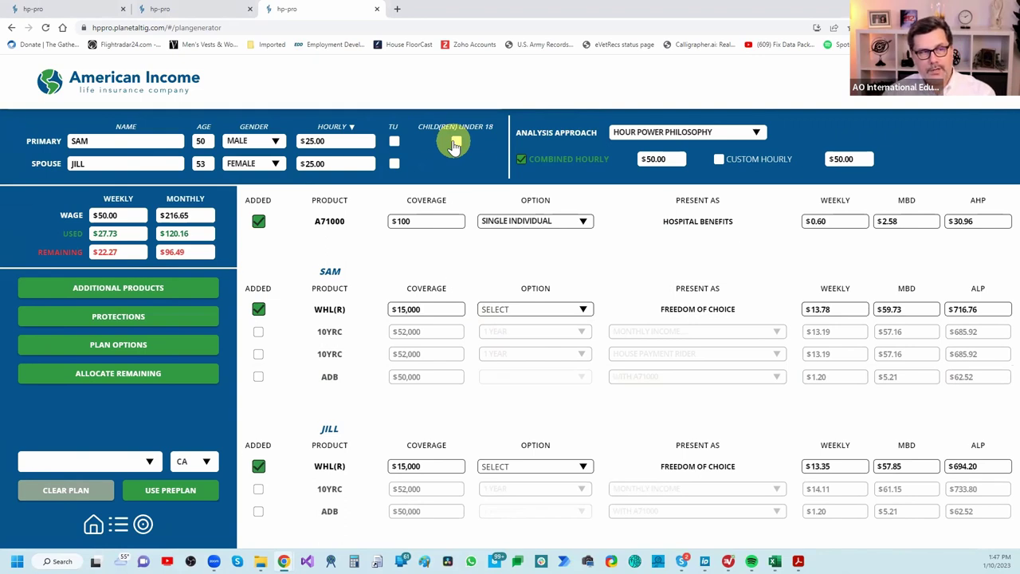
Enable Child(ren) Under 18 and enter the first child's first and last name
left_click(454, 144)
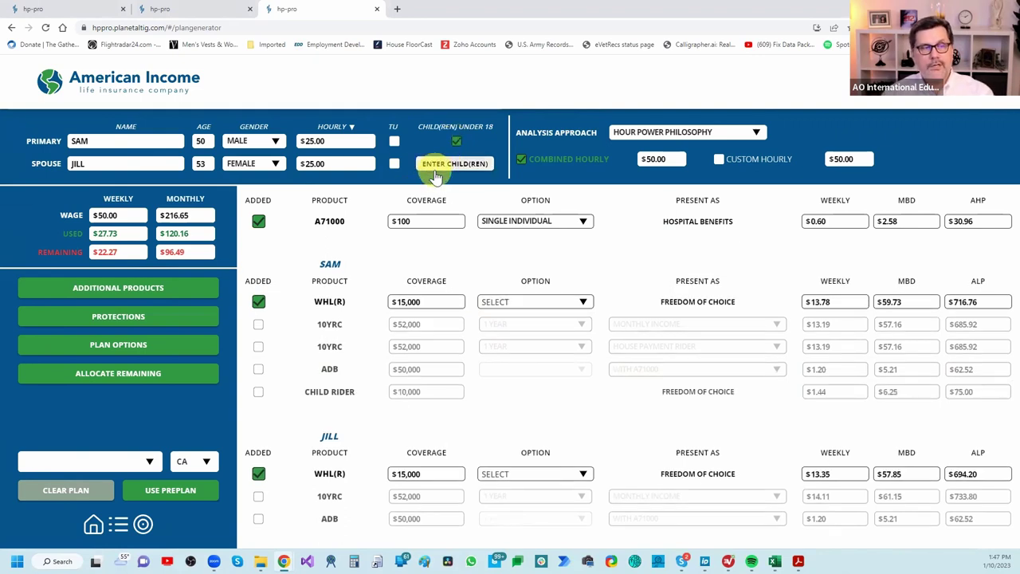
left_click(437, 165)
left_click(283, 252)
type("JOHN")
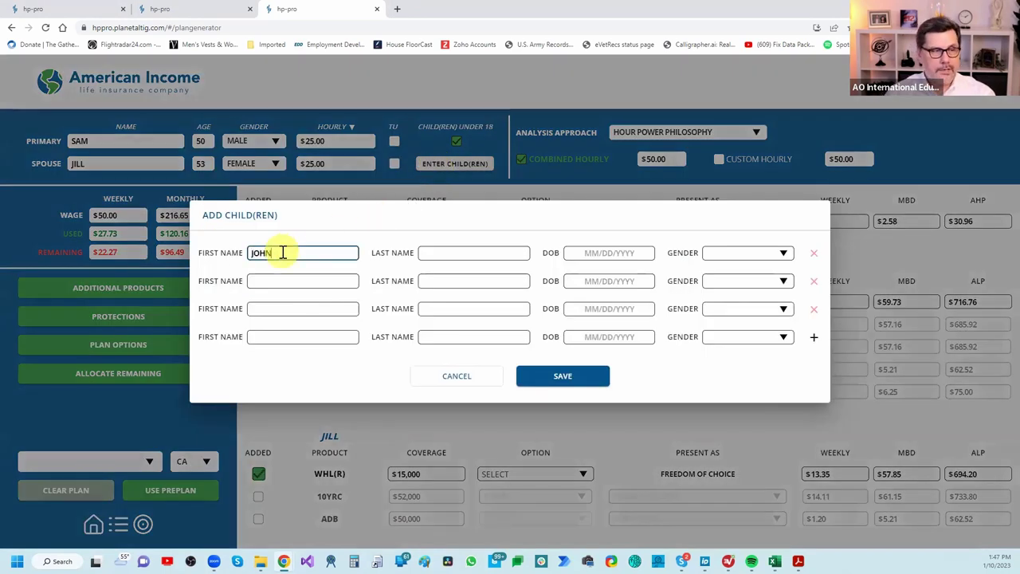
left_click(474, 254)
type("SDFS")
Enter the child's date of birth, set the gender to Male, and save the child's entry
left_click(602, 255)
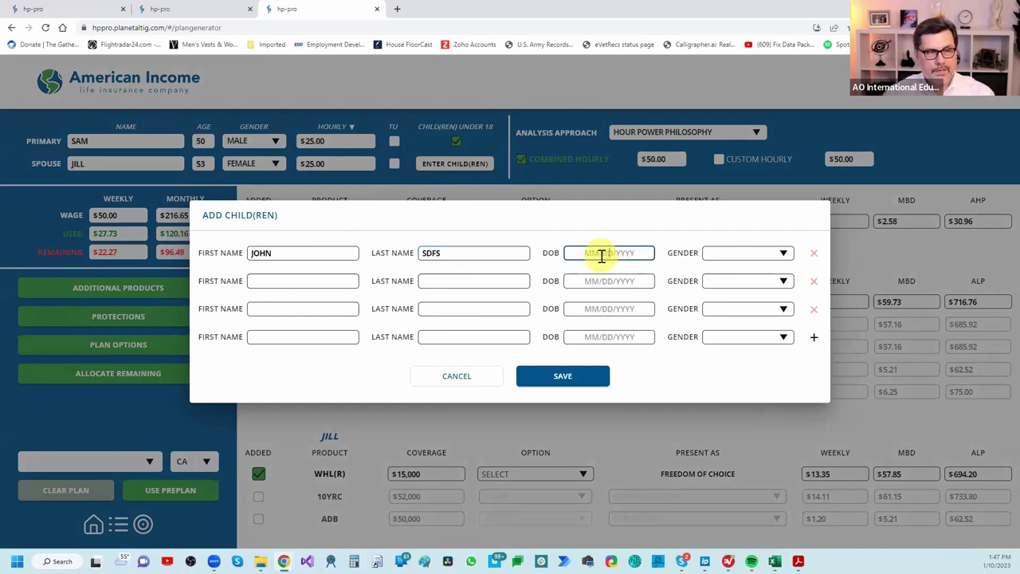
type("12/01")
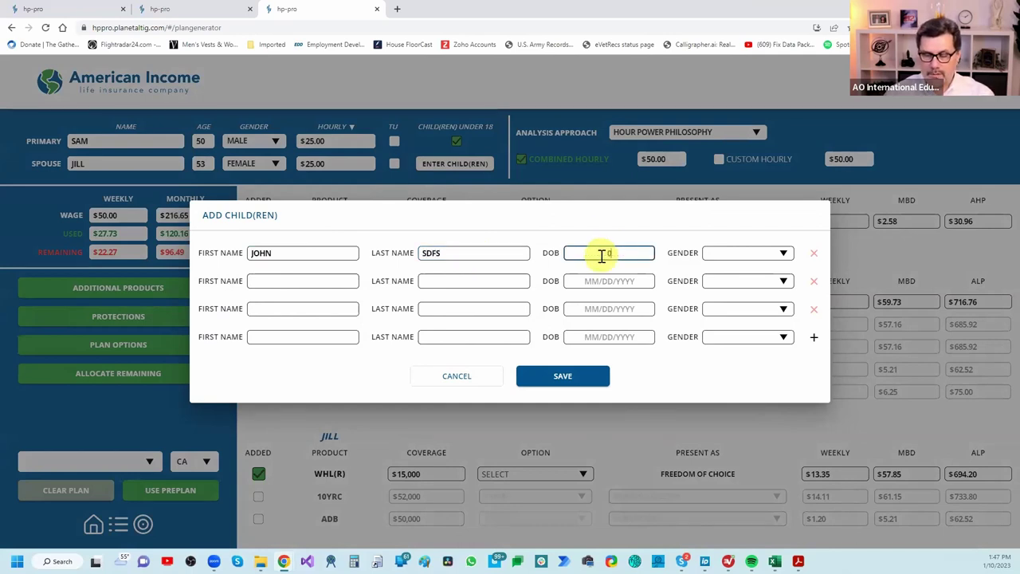
type("/01/")
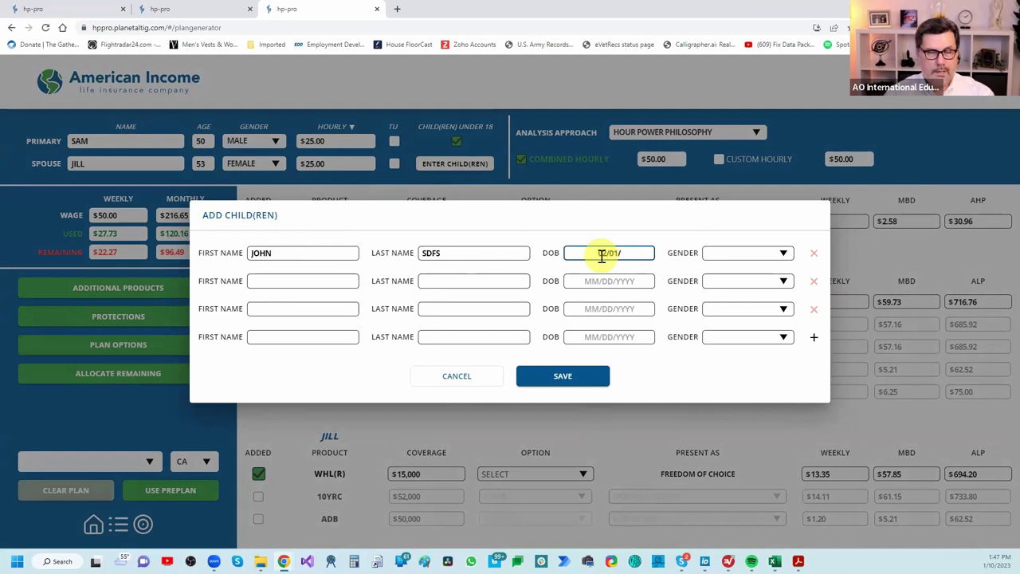
type("202")
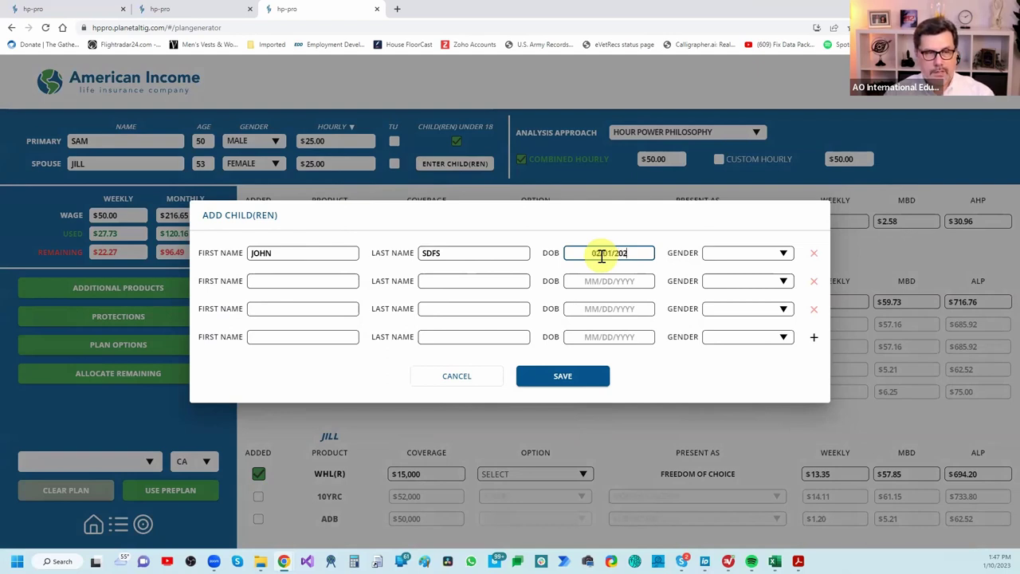
key("BackSpace")
type("16")
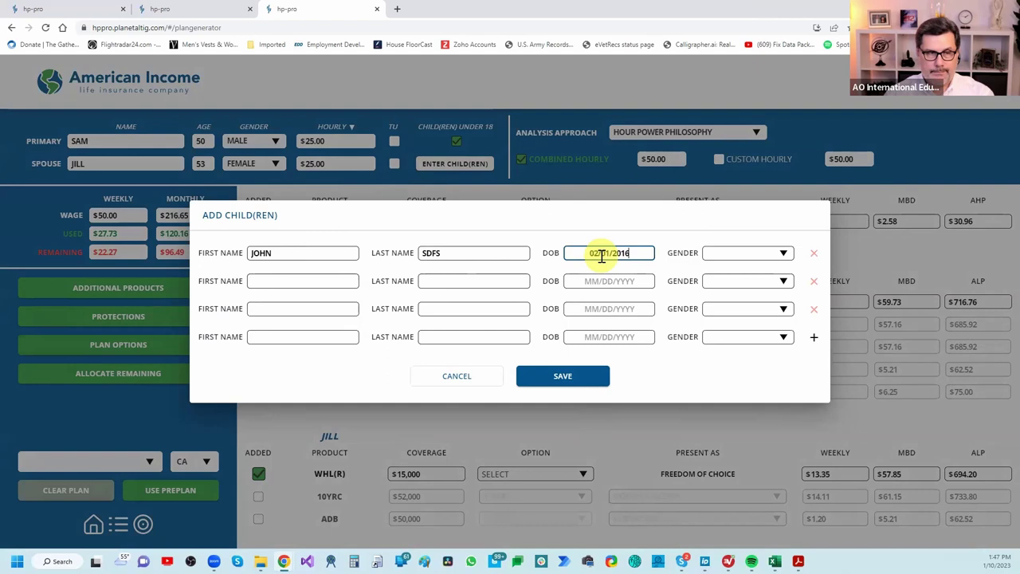
left_click(734, 253)
left_click(726, 263)
left_click(542, 375)
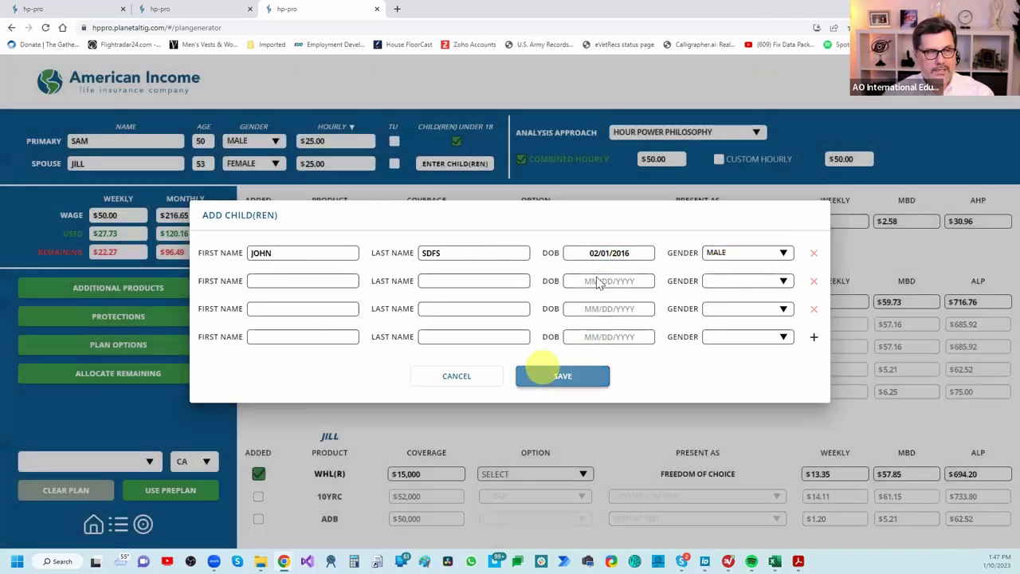
left_click(448, 167)
left_click(564, 336)
Set the analysis approach to Dollar a Day with $5.00 for both the primary and the spouse
left_click(699, 137)
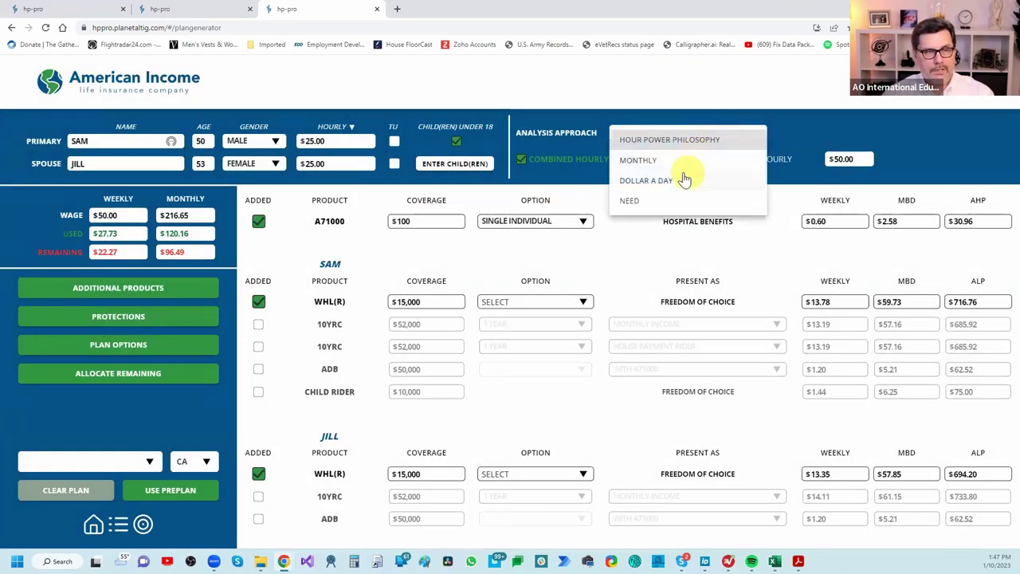
left_click(658, 181)
left_click(583, 159)
scroll(564, 267, "down", 1)
left_click(566, 232)
left_click(660, 162)
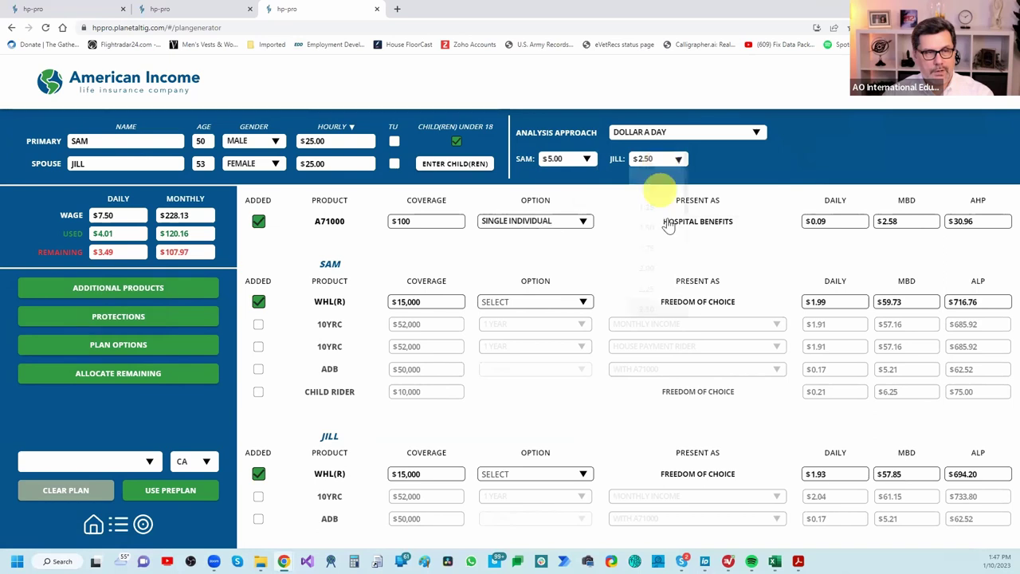
scroll(655, 239, "down", 3)
left_click(648, 205)
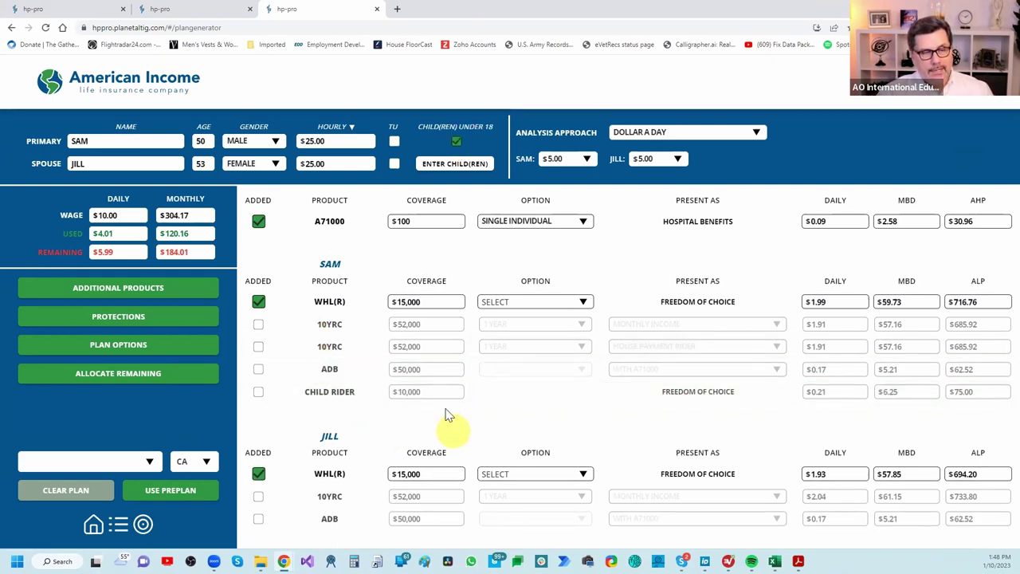
Add the $10,000 Child Rider to the primary's products and enable Plan Option 2
left_click(260, 397)
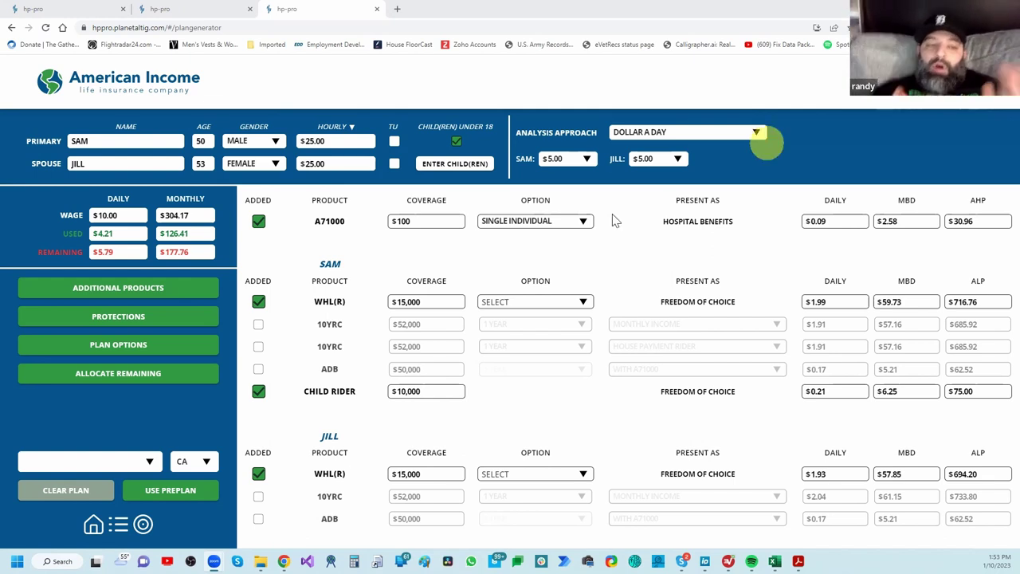
left_click(118, 345)
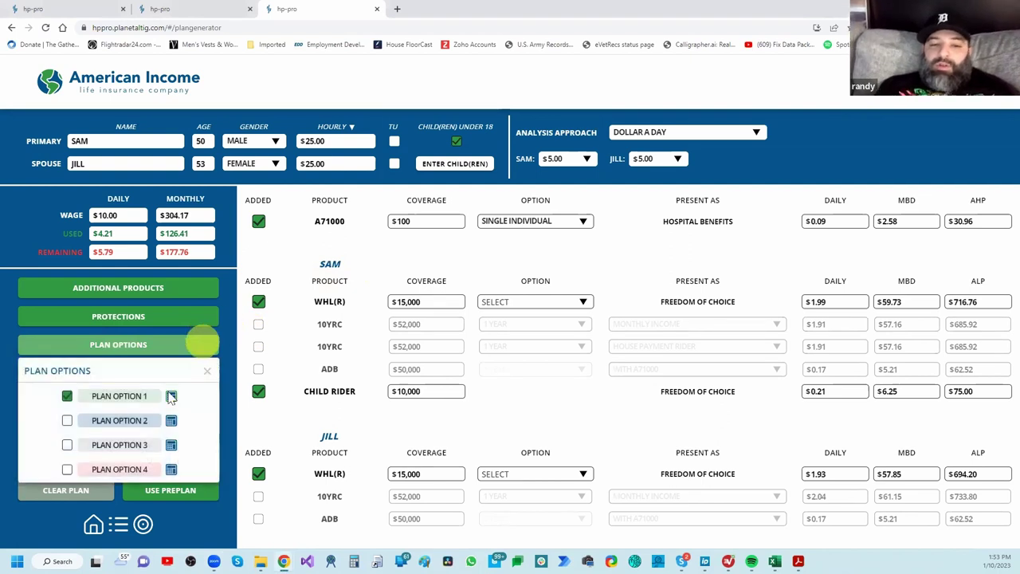
left_click(67, 421)
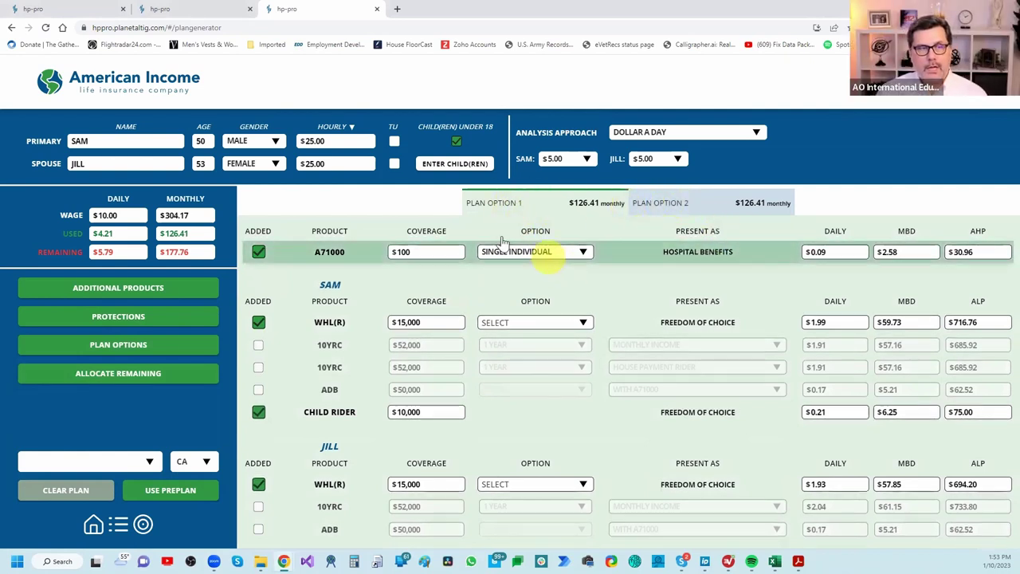
Set the A71000 hospital benefits to Single Family in Plan Option 1 and Quintuple Family in Plan Option 2
left_click(519, 255)
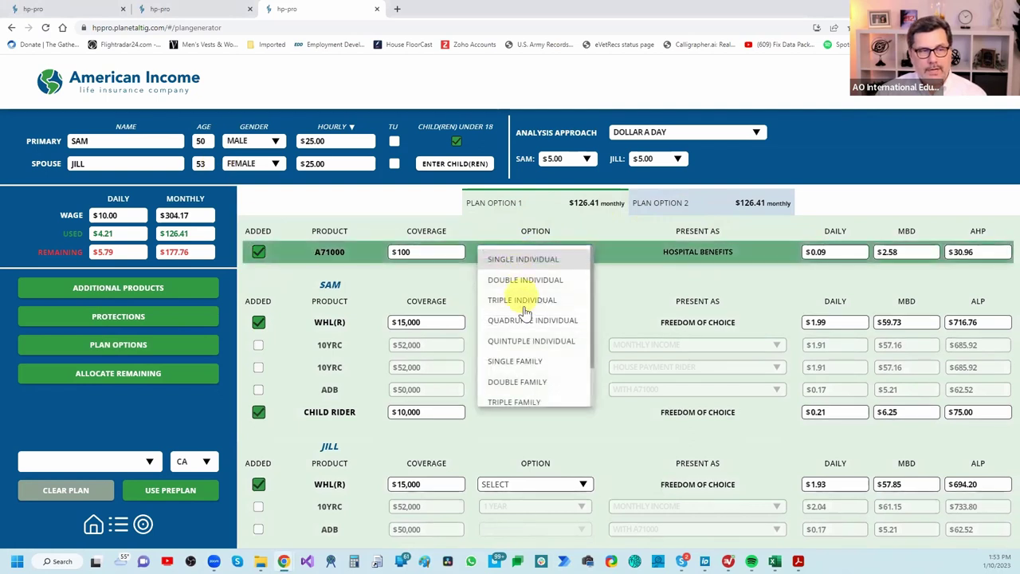
left_click(524, 361)
left_click(675, 209)
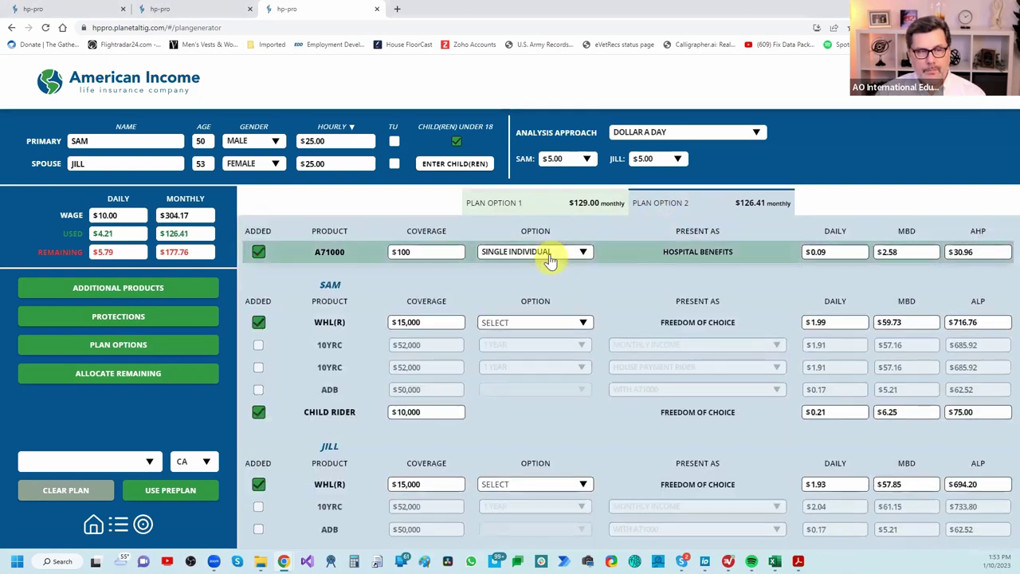
left_click(546, 255)
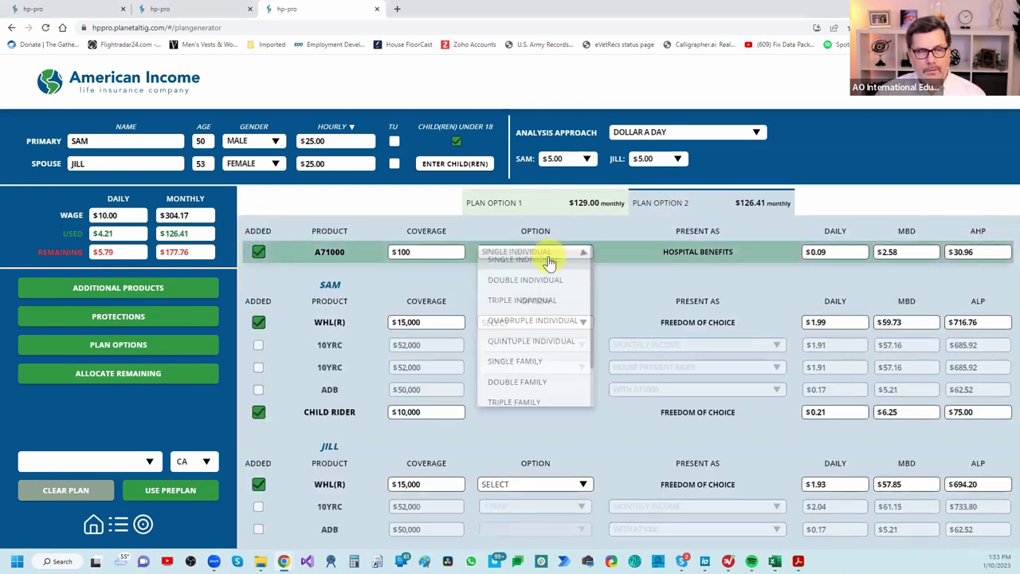
scroll(546, 402, "down", 2)
left_click(525, 392)
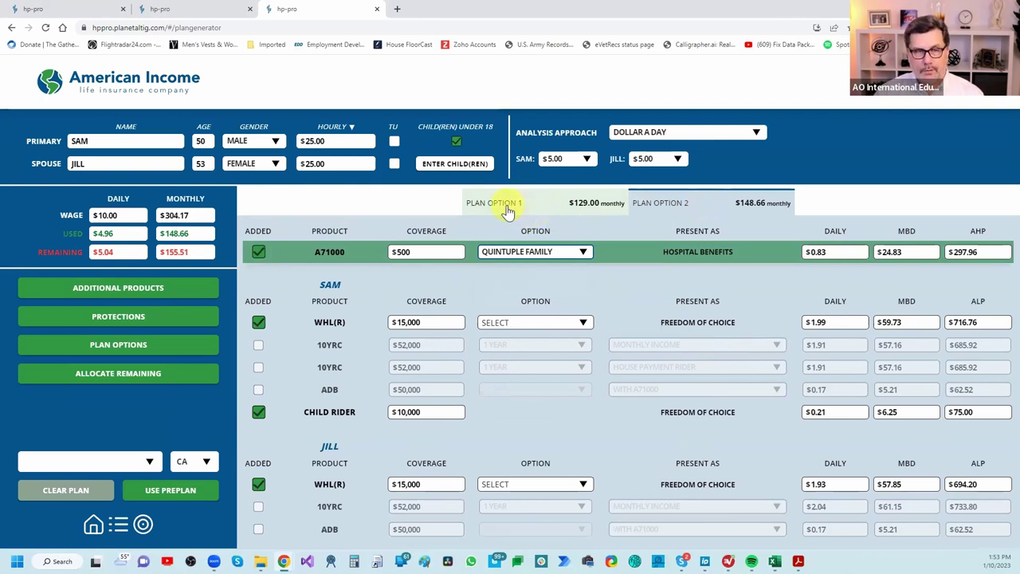
Open the benefits summary and compare the hospital and Freedom of Choice benefits of Plan Options 1 and 2
left_click(120, 526)
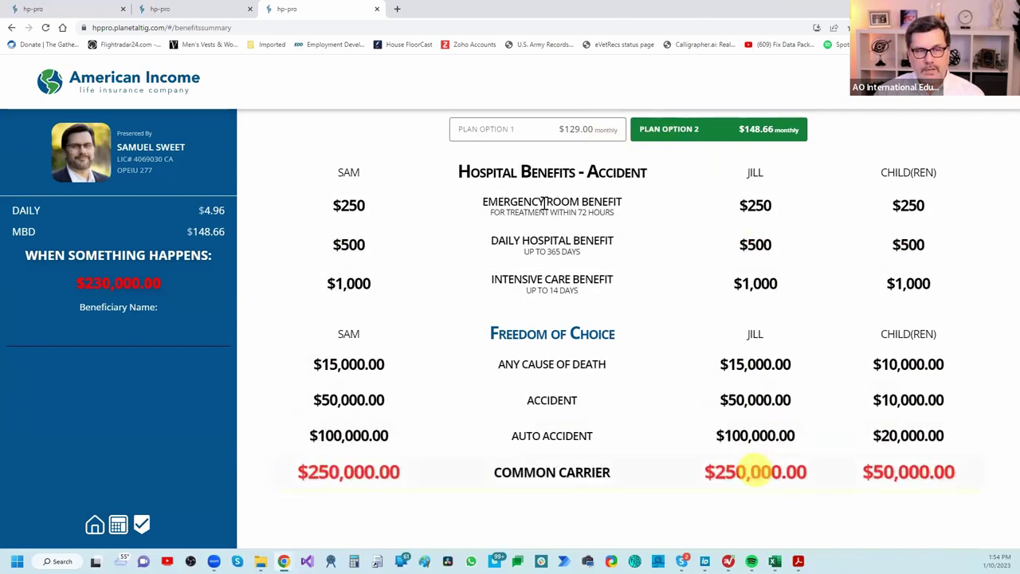
left_click(500, 129)
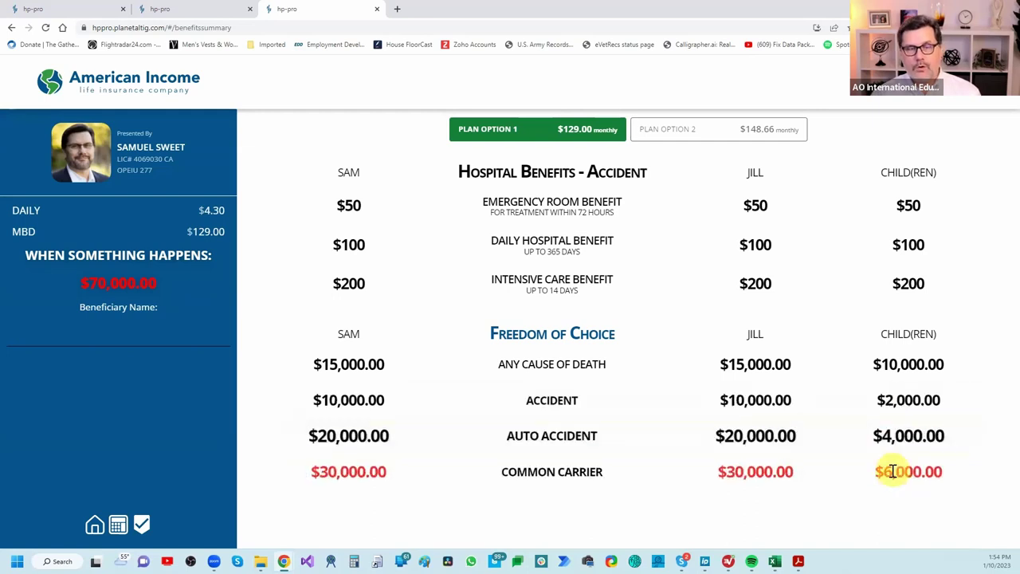
left_click(676, 135)
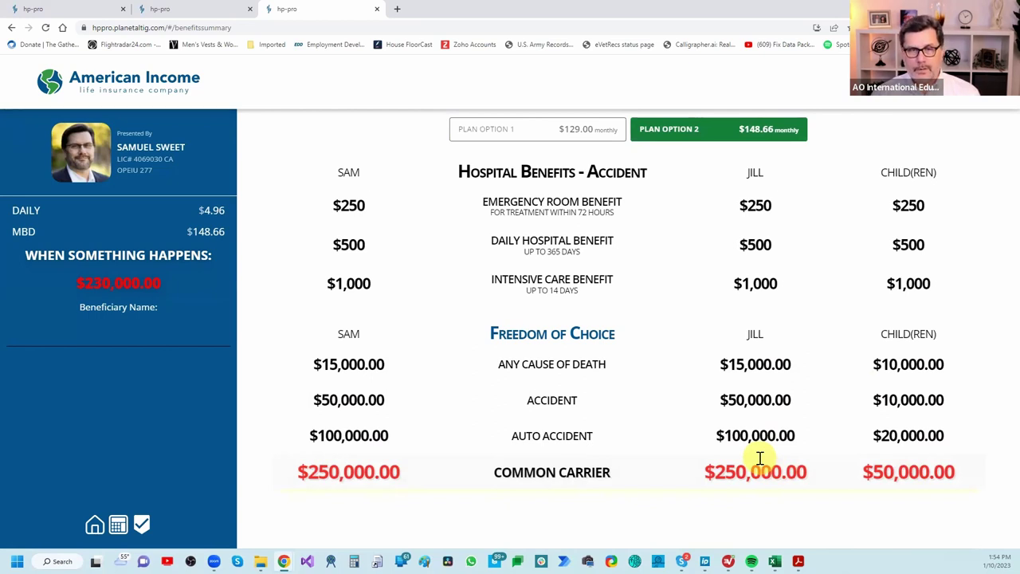
left_click(827, 214)
left_click(635, 243)
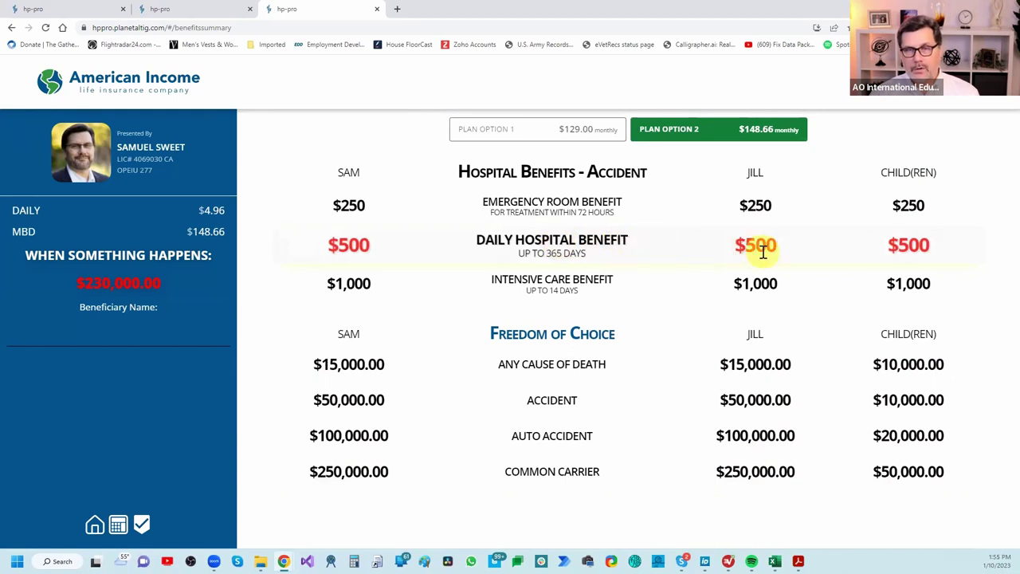
left_click(569, 201)
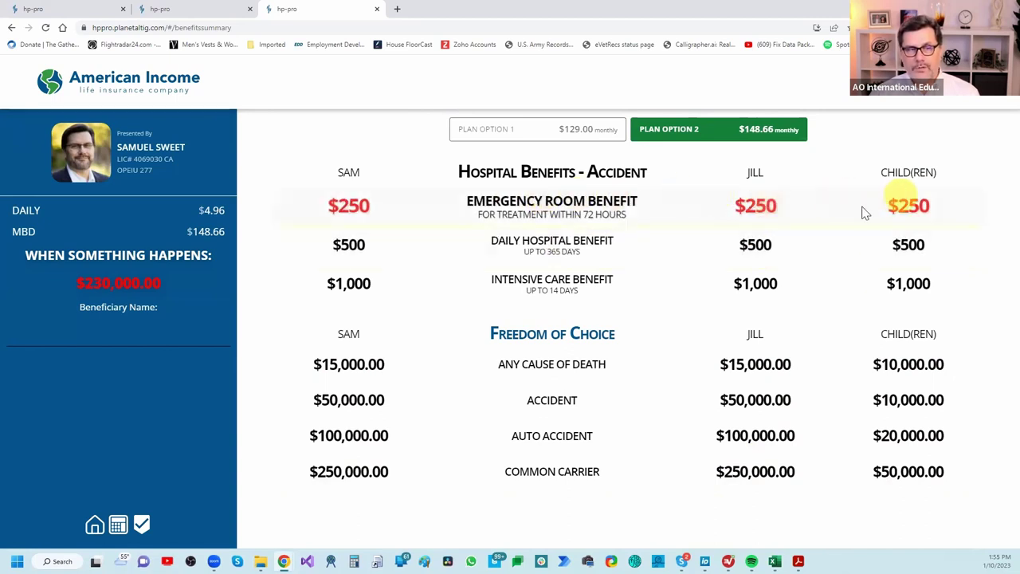
left_click(897, 268)
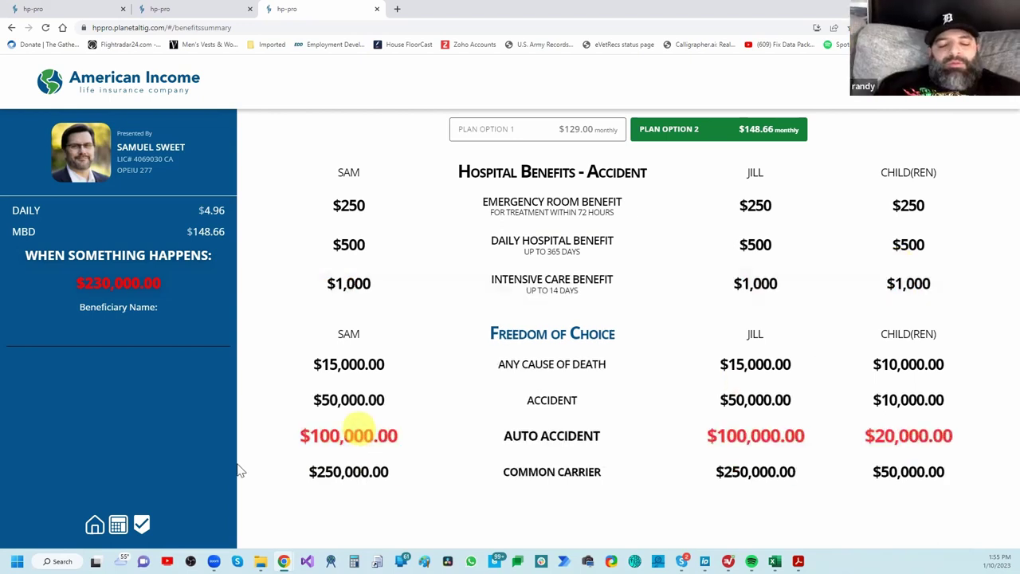
Return to the plan generator and switch to Plan Option 1
left_click(118, 527)
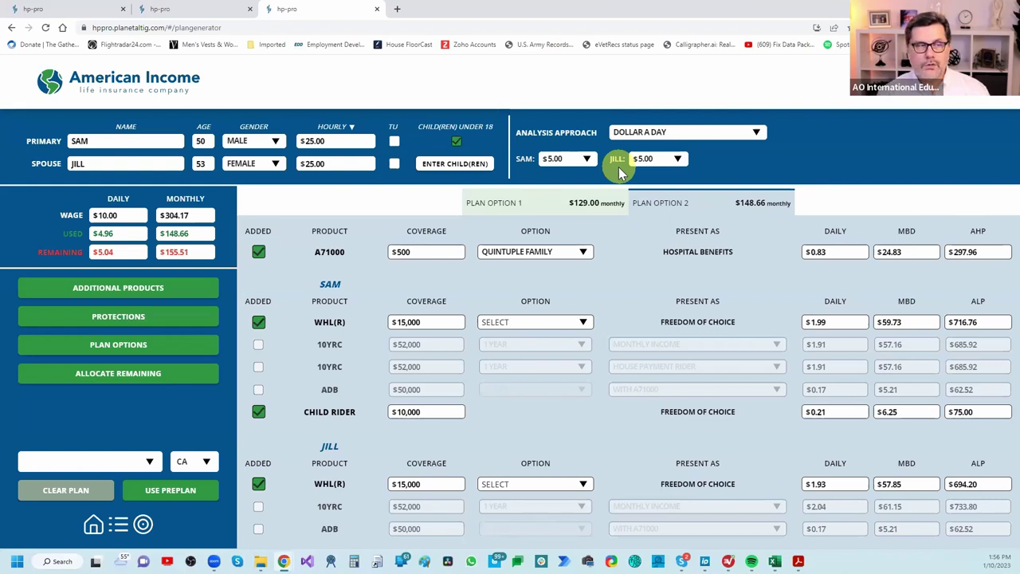
double_click(85, 141)
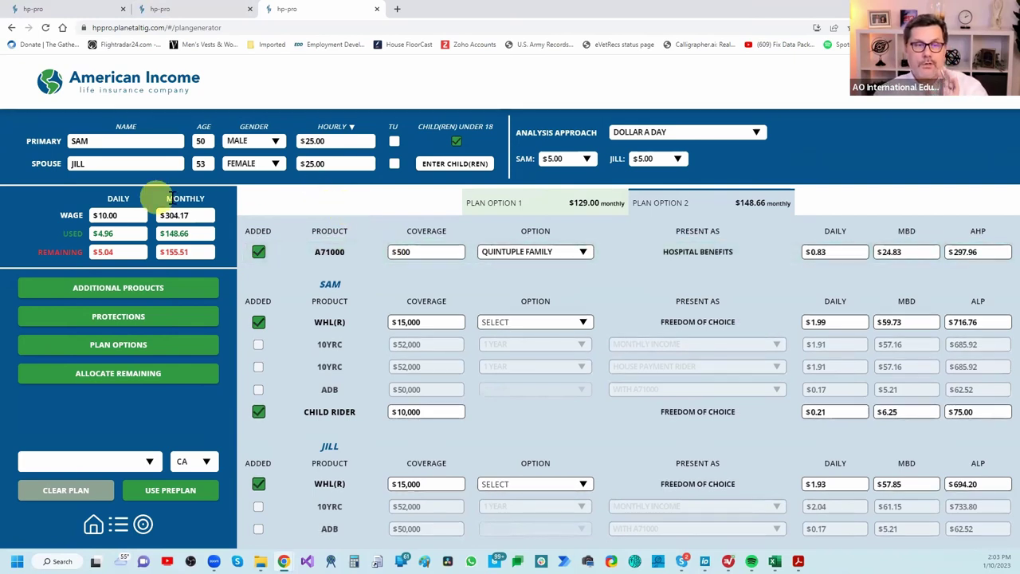
left_click(522, 206)
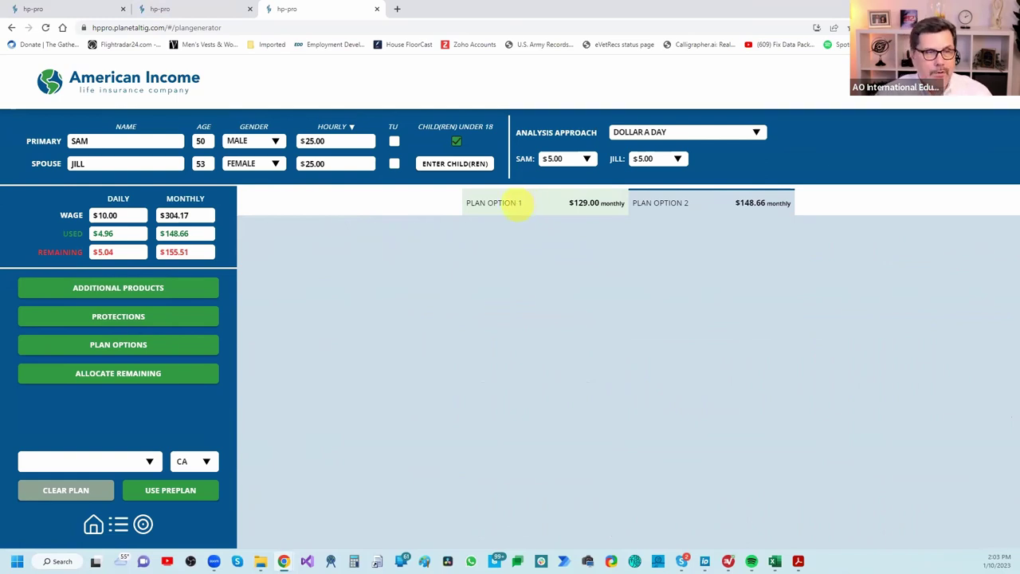
Set the A71000 hospital benefits in Plan Option 1 to Triple Family and allocate the remaining premium to both spouses' whole life coverage
left_click(518, 204)
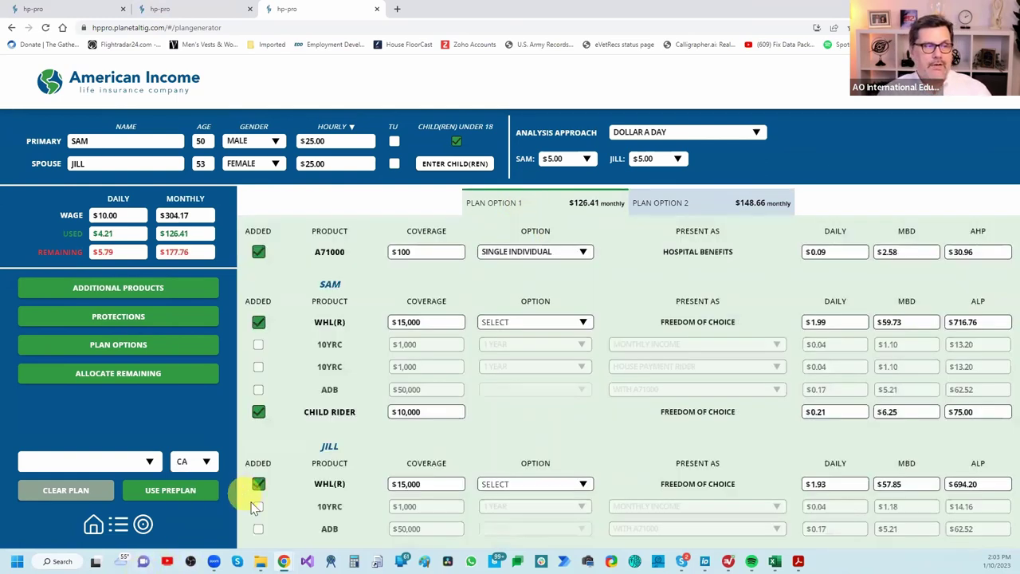
left_click(550, 252)
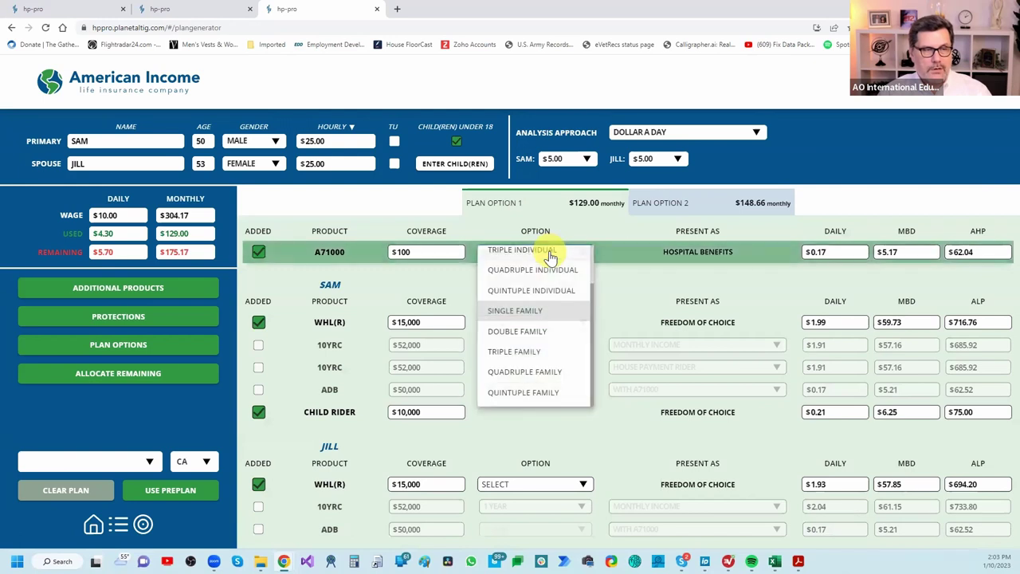
left_click(536, 355)
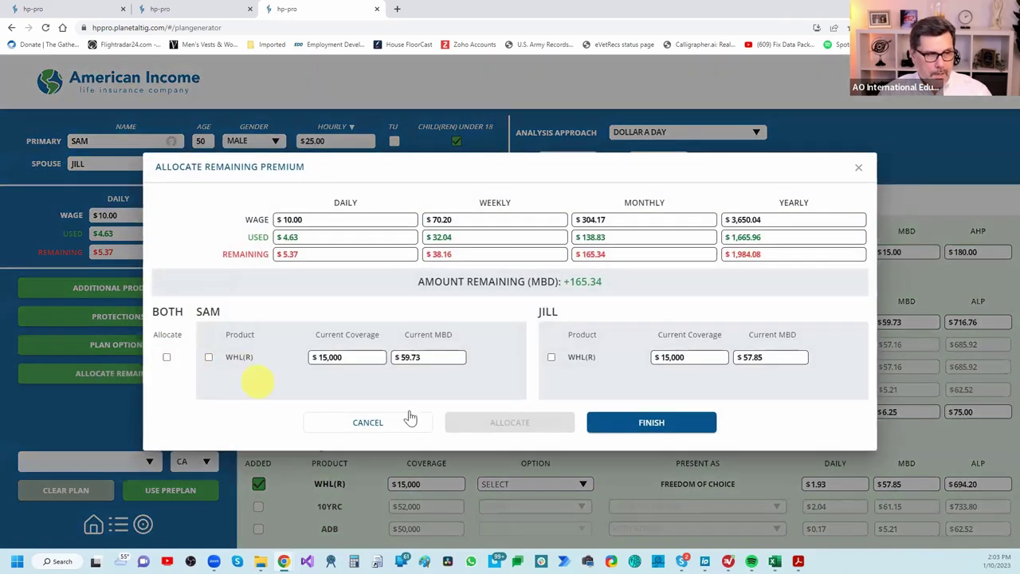
left_click(507, 423)
left_click(648, 424)
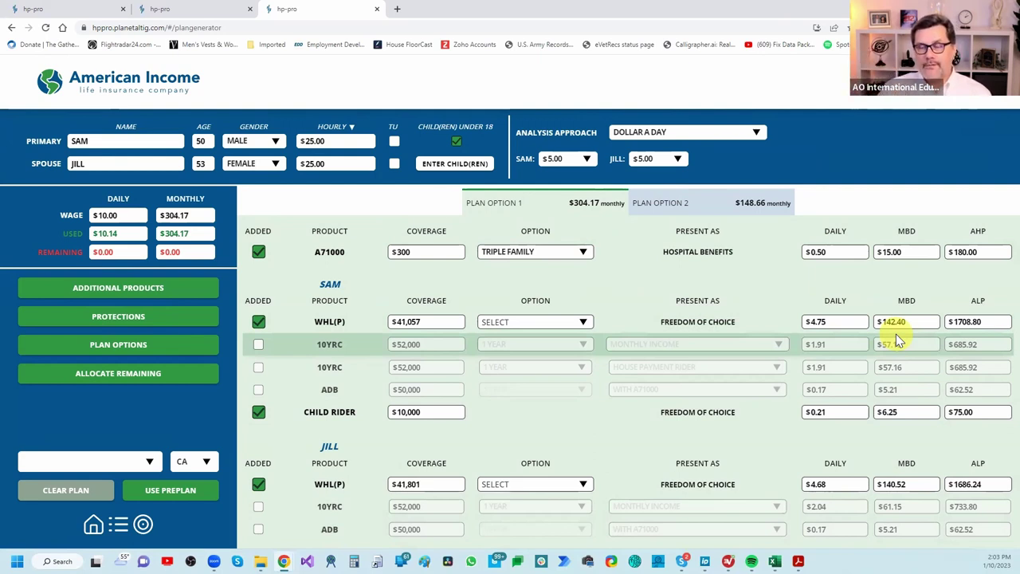
left_click(856, 320)
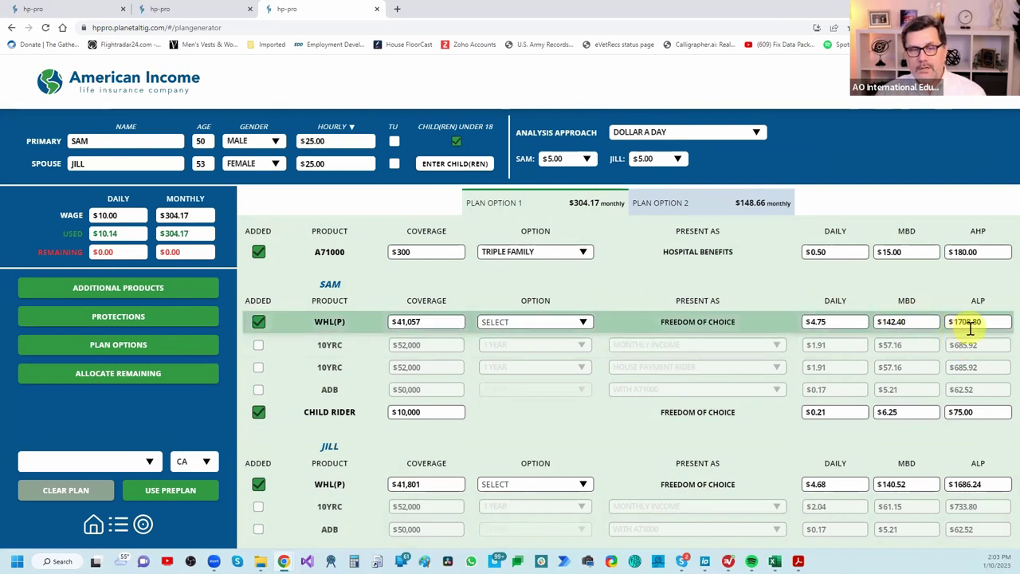
left_click(981, 485)
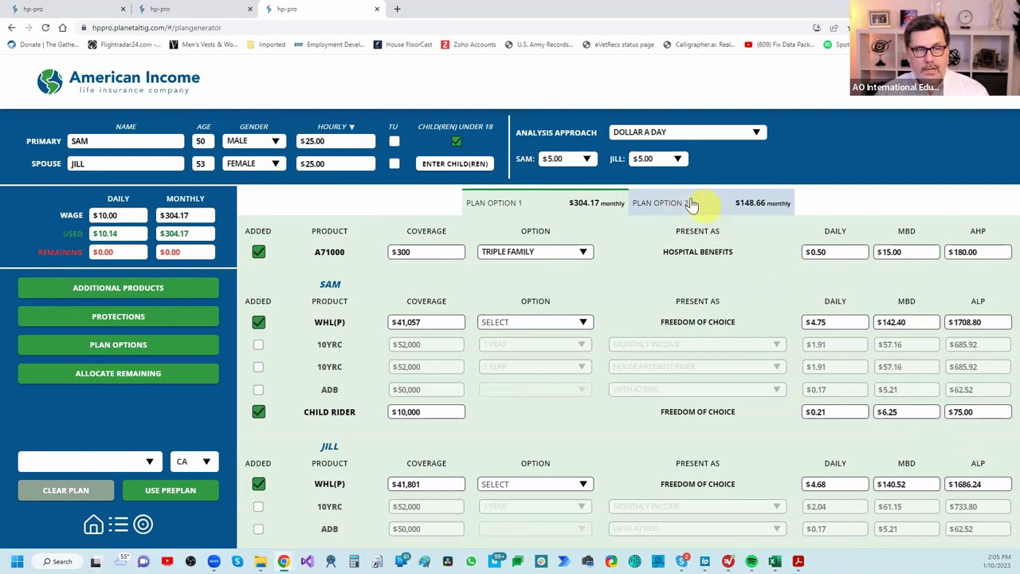
Lower the dollar-a-day amounts in Plan Option 1 to $3.00 for both the primary and the spouse
left_click(574, 161)
scroll(562, 255, "down", 2)
left_click(558, 170)
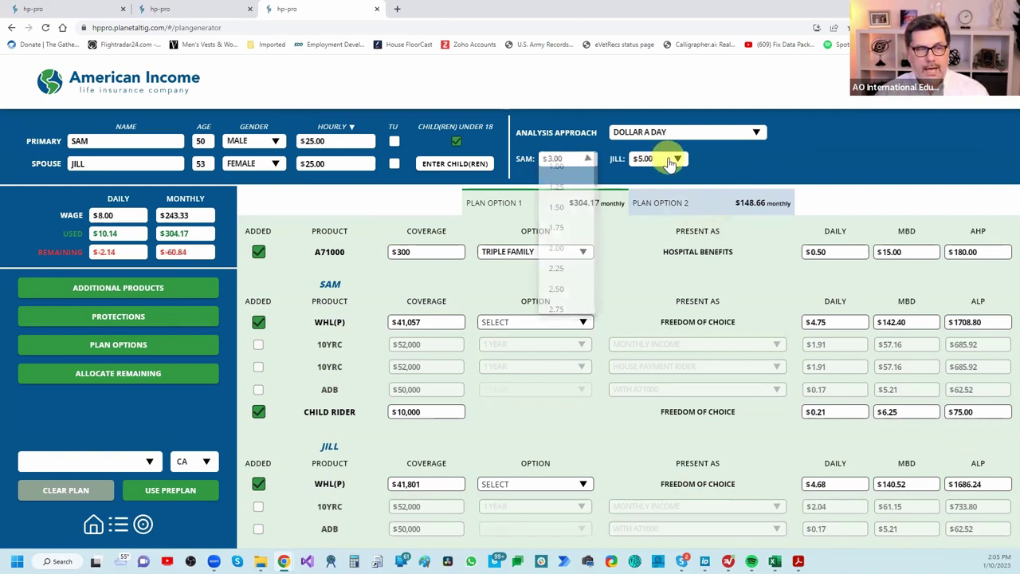
left_click(673, 160)
scroll(657, 239, "down", 2)
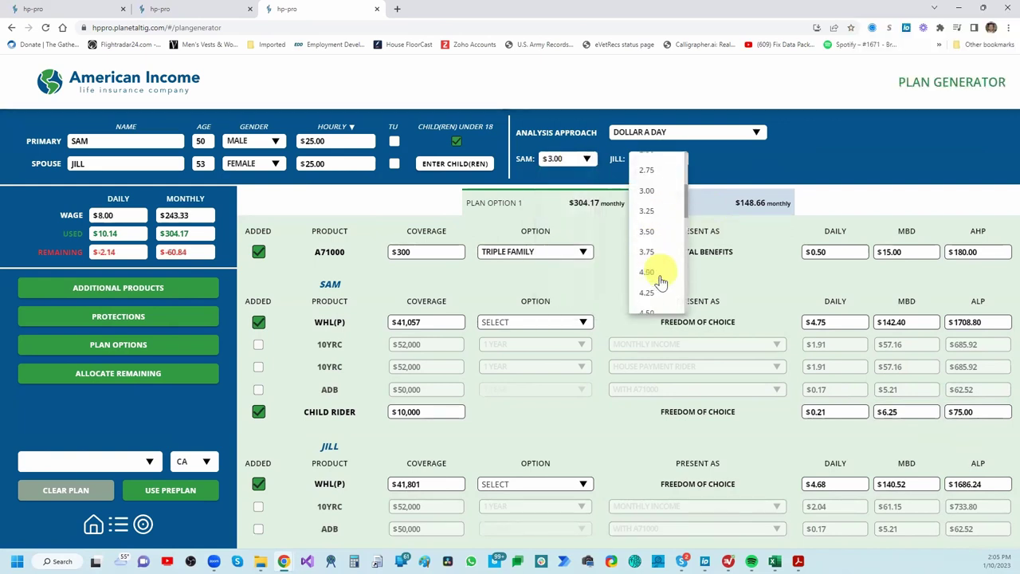
left_click(647, 193)
Set the A71000 hospital benefits to Double Family and allocate the premium difference across both spouses' whole life products
left_click(522, 253)
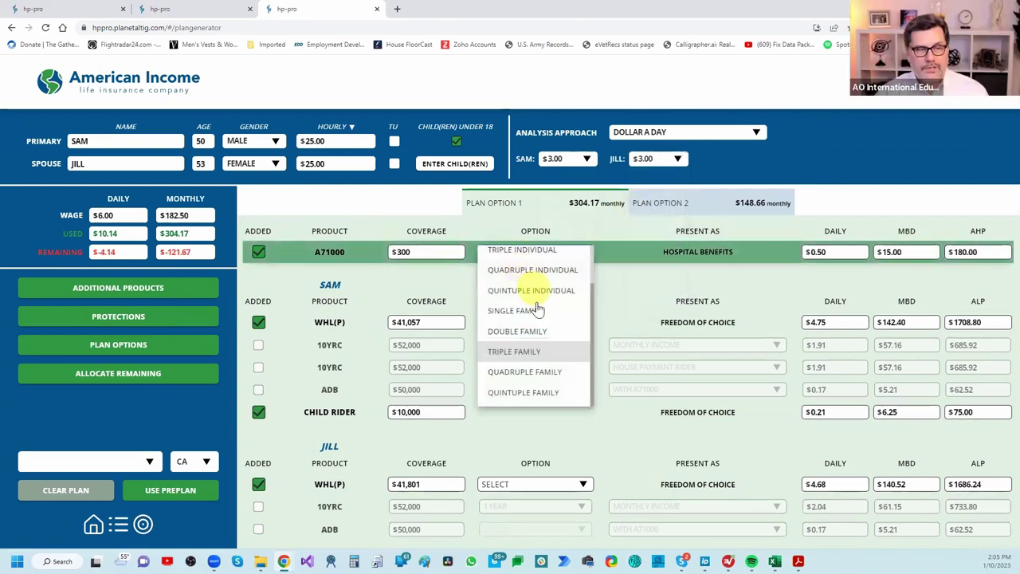
left_click(542, 331)
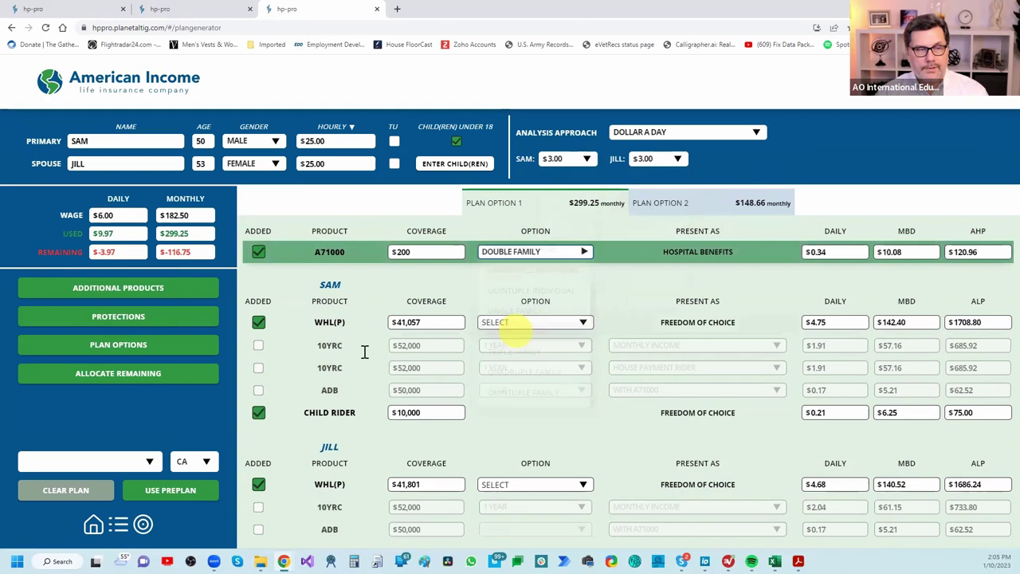
left_click(87, 384)
left_click(167, 357)
left_click(562, 433)
left_click(663, 424)
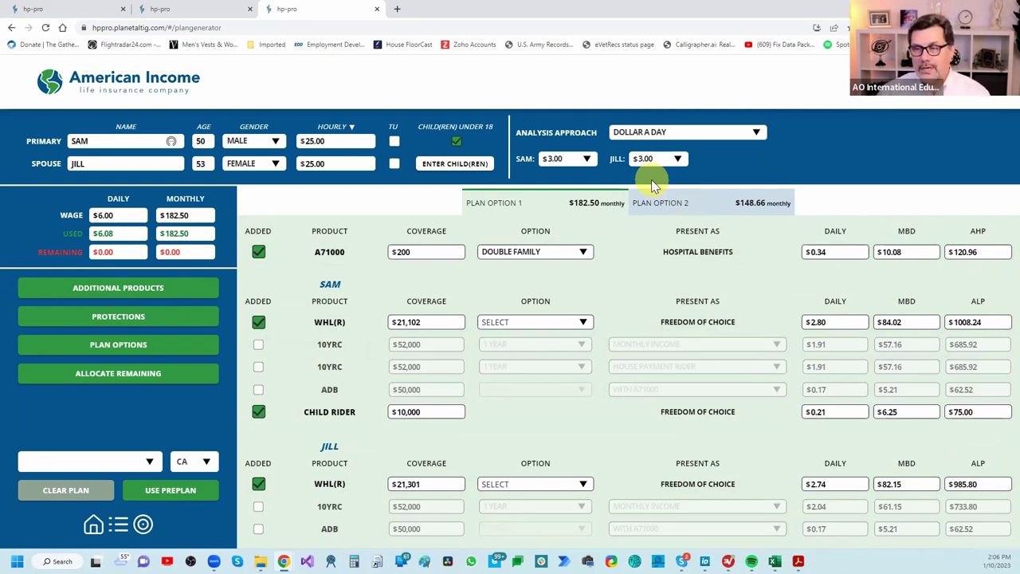
Set the daily amounts in Plan Option 1 to $1.00 for both the primary and the spouse
left_click(587, 162)
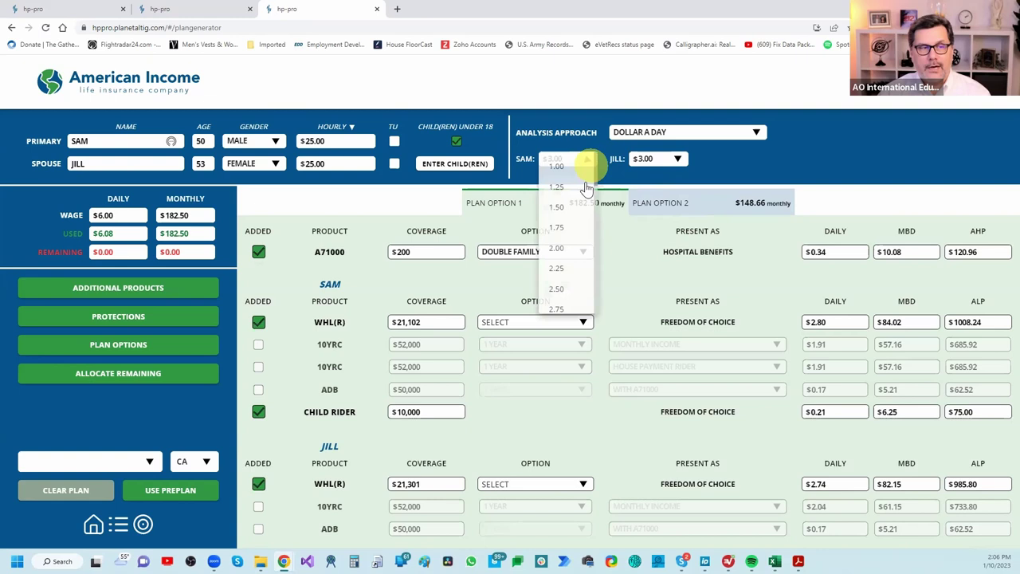
left_click(651, 195)
left_click(649, 160)
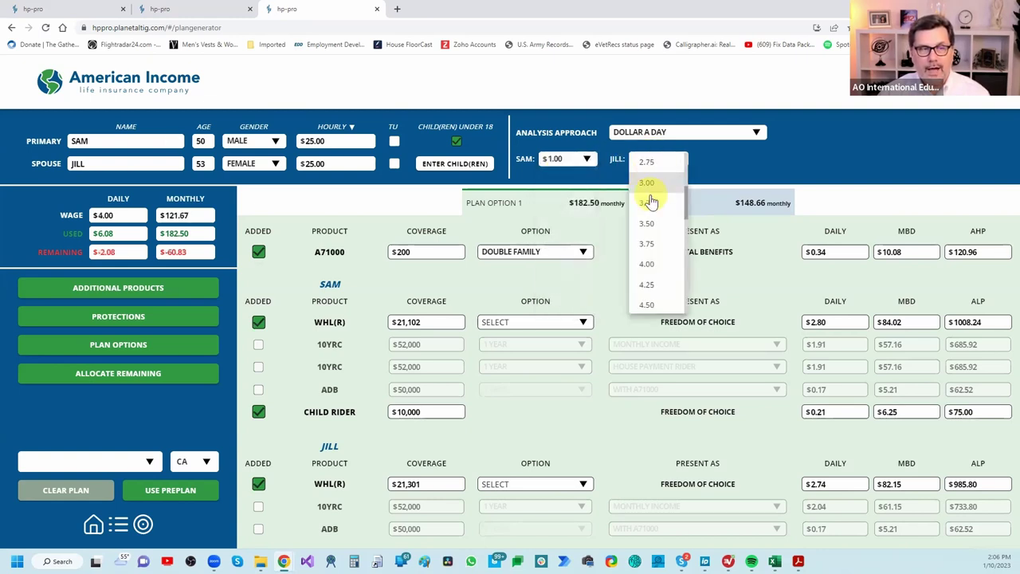
scroll(651, 201, "up", 3)
left_click(650, 164)
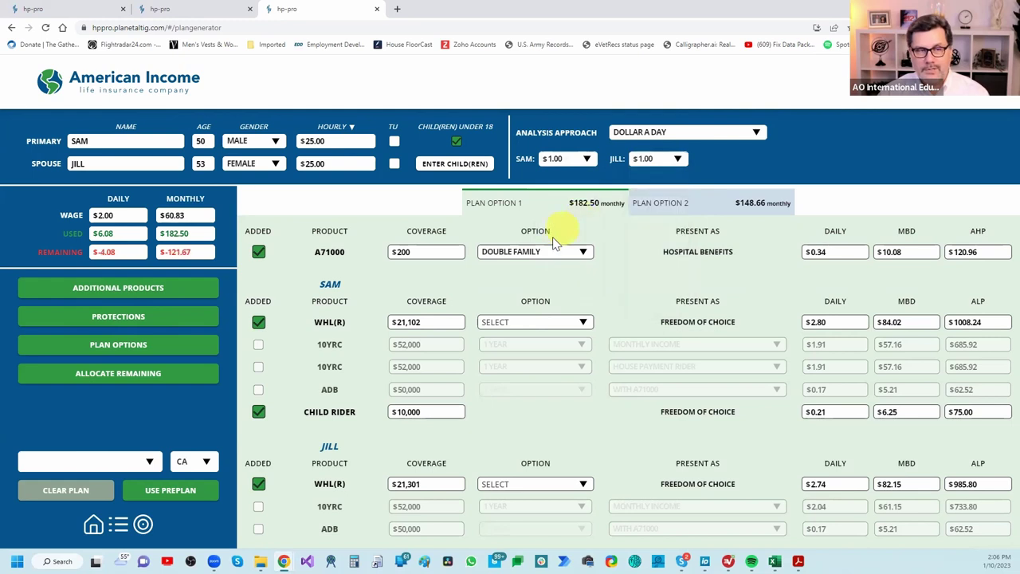
Reallocate the premium difference to both spouses' whole life coverage to match the $1.00 daily budgets
left_click(199, 365)
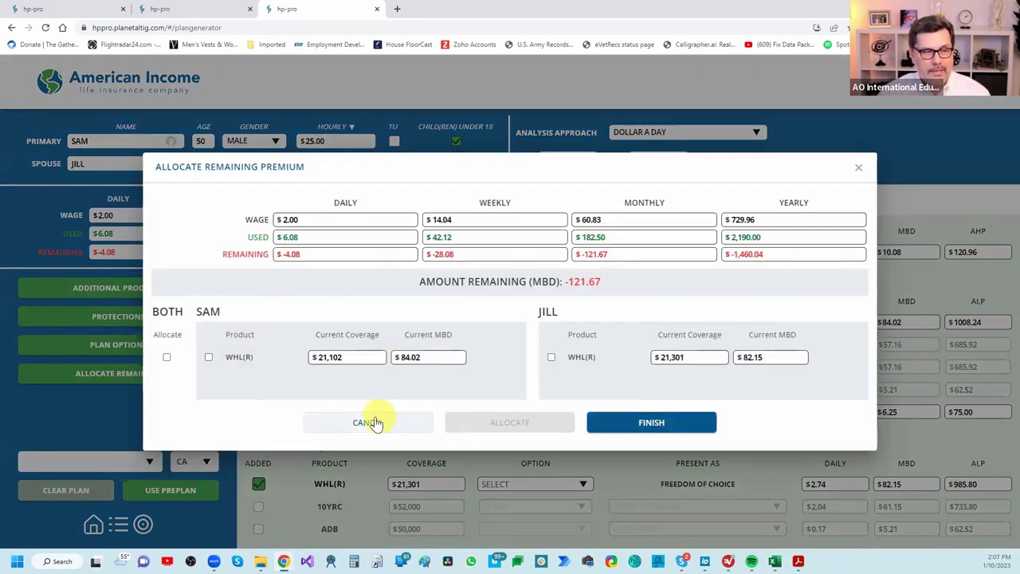
left_click(167, 358)
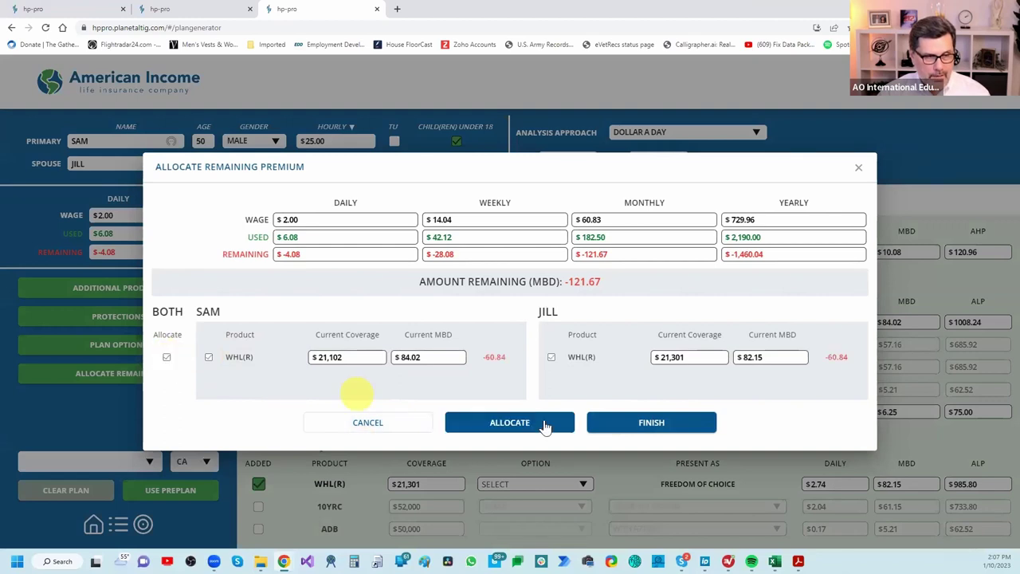
left_click(634, 427)
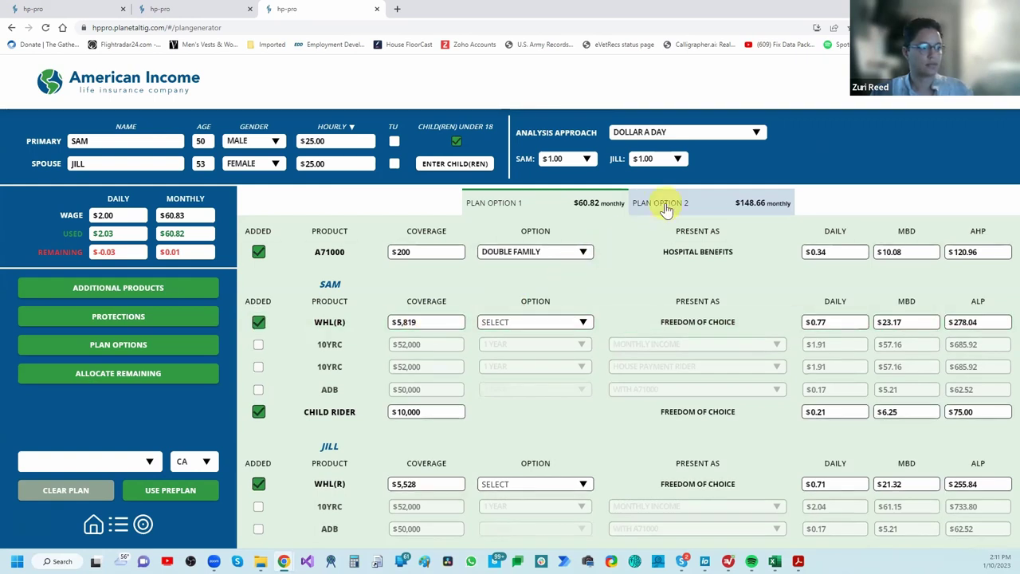
Look at Plan Option 2, return to Plan Option 1 and set the primary's whole life coverage to $100,000
left_click(628, 212)
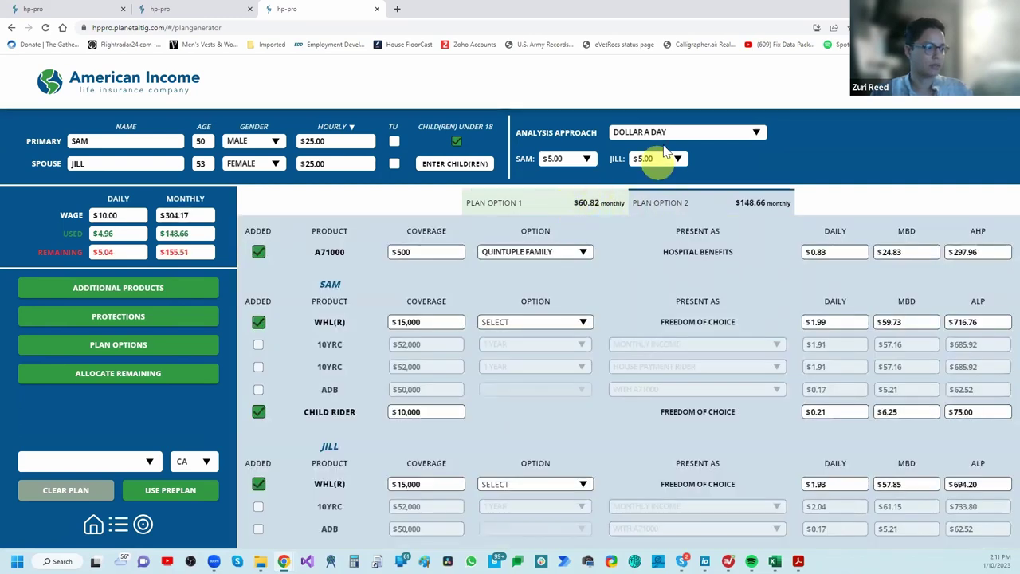
left_click(537, 206)
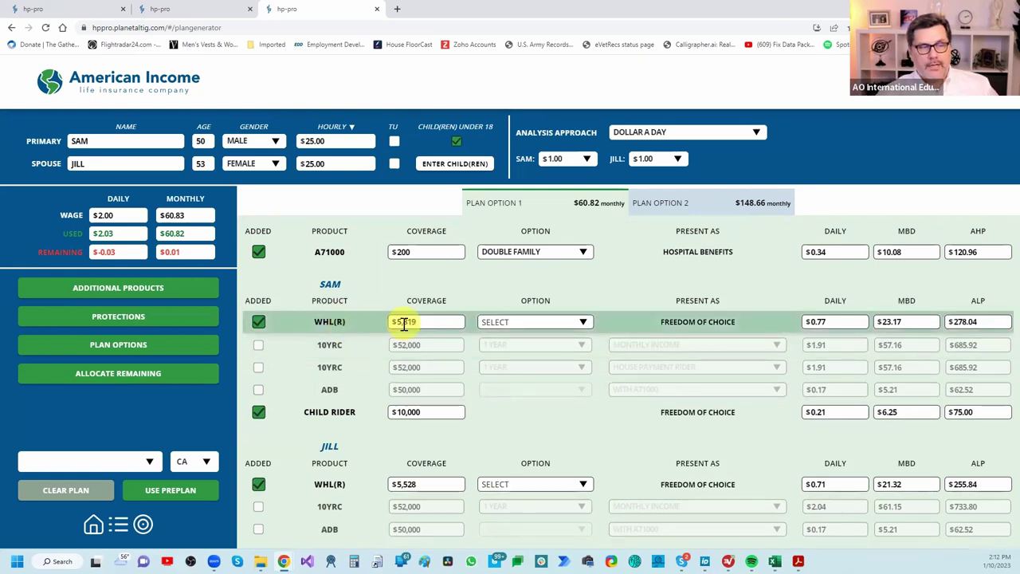
double_click(438, 322)
type("100,0")
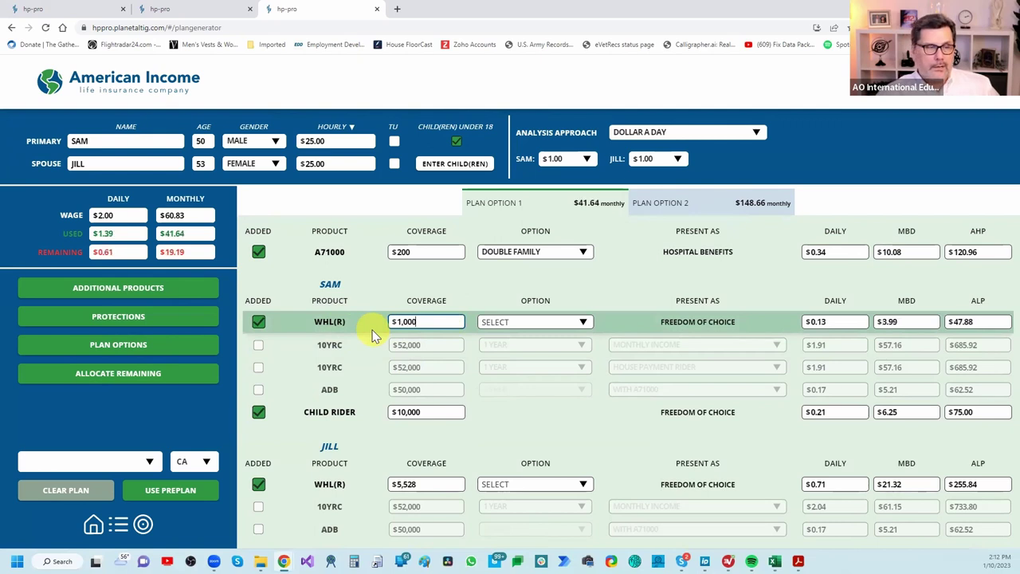
type("0")
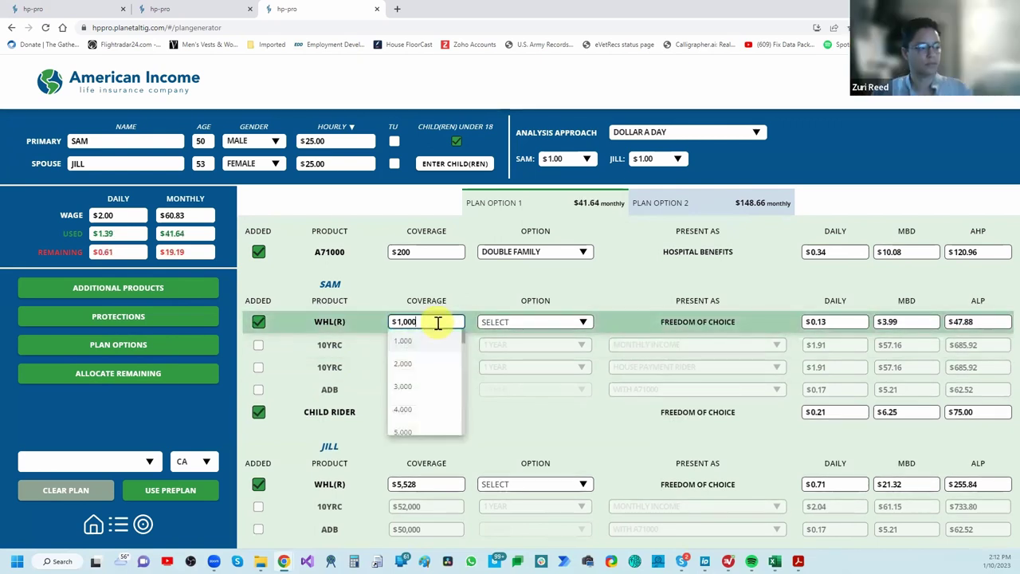
type("0")
left_click(469, 296)
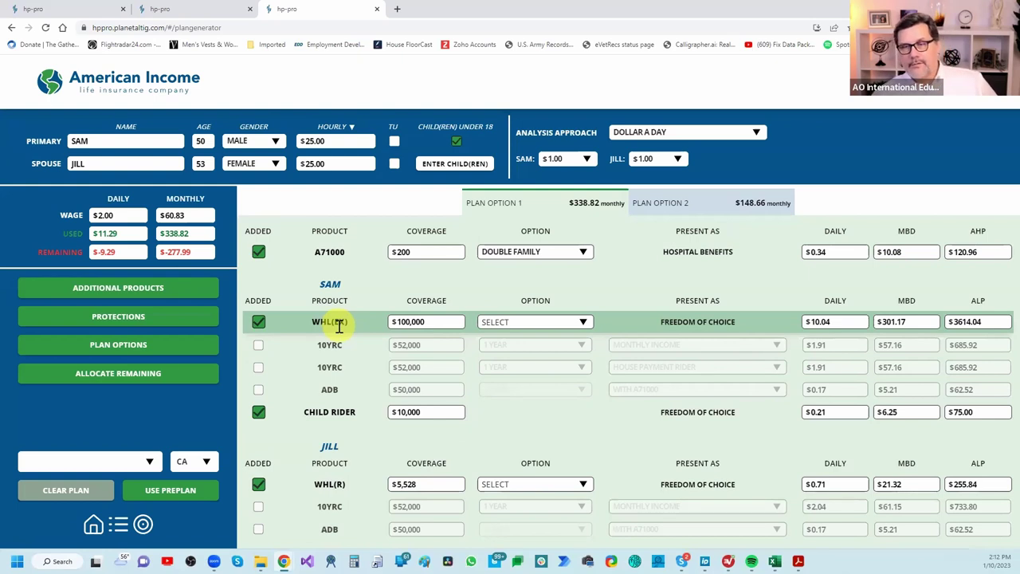
Set the primary's whole life coverage in Plan Option 1 to $125,000
left_click_drag(422, 323, 348, 323)
type("1")
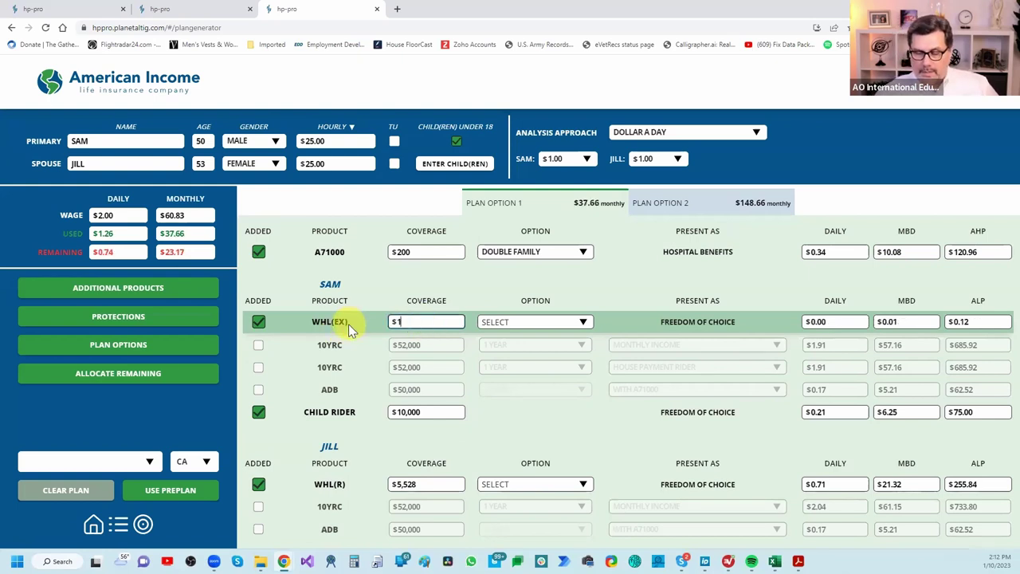
type(",250,000")
key("BackSpace")
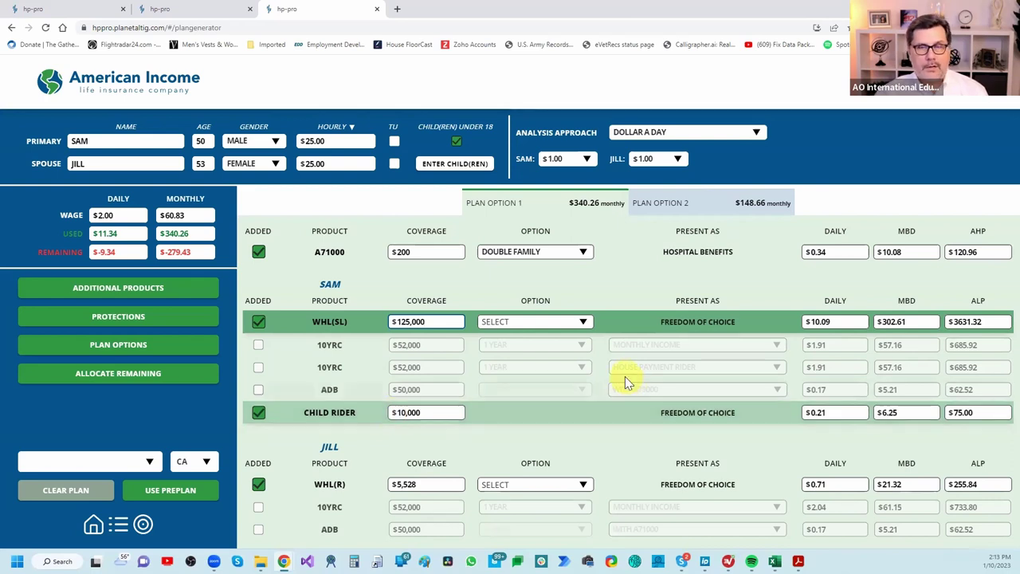
Change the primary's whole life product option to LPU65
left_click(529, 323)
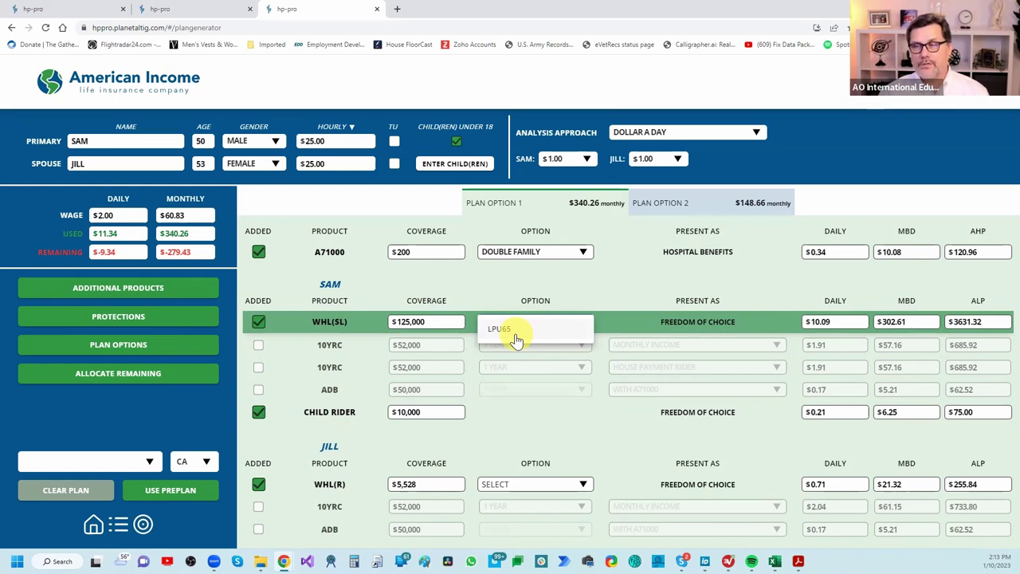
left_click(610, 274)
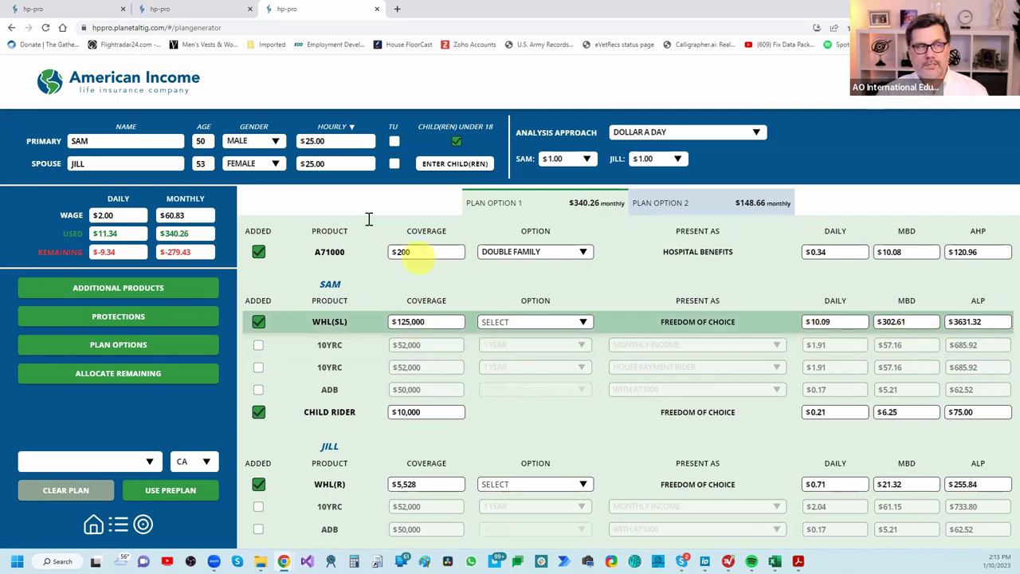
left_click(522, 327)
left_click(518, 335)
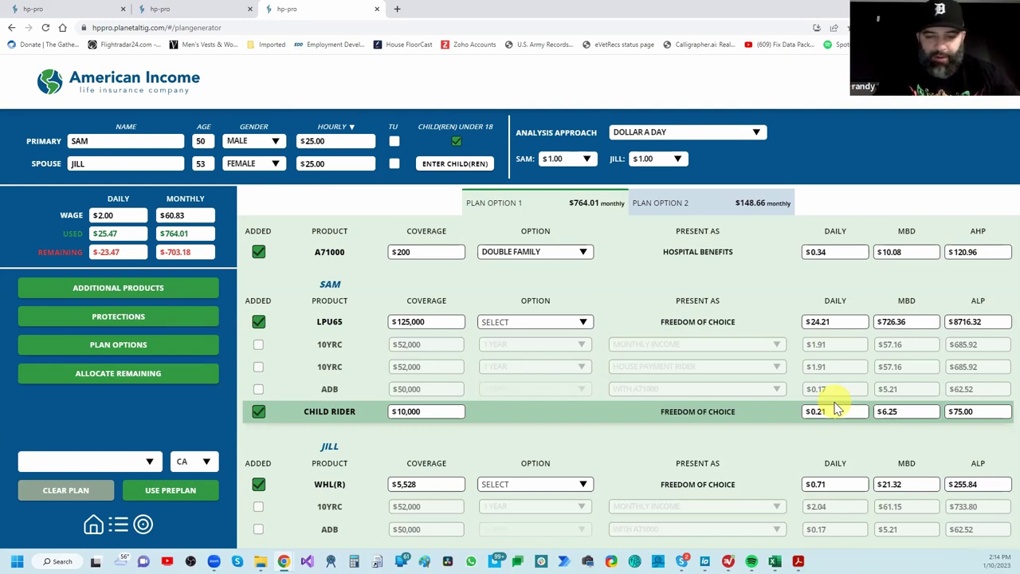
Raise the dollar-a-day amounts in Plan Option 1 to $5.00 for both the primary and the spouse
left_click(578, 159)
scroll(571, 255, "down", 3)
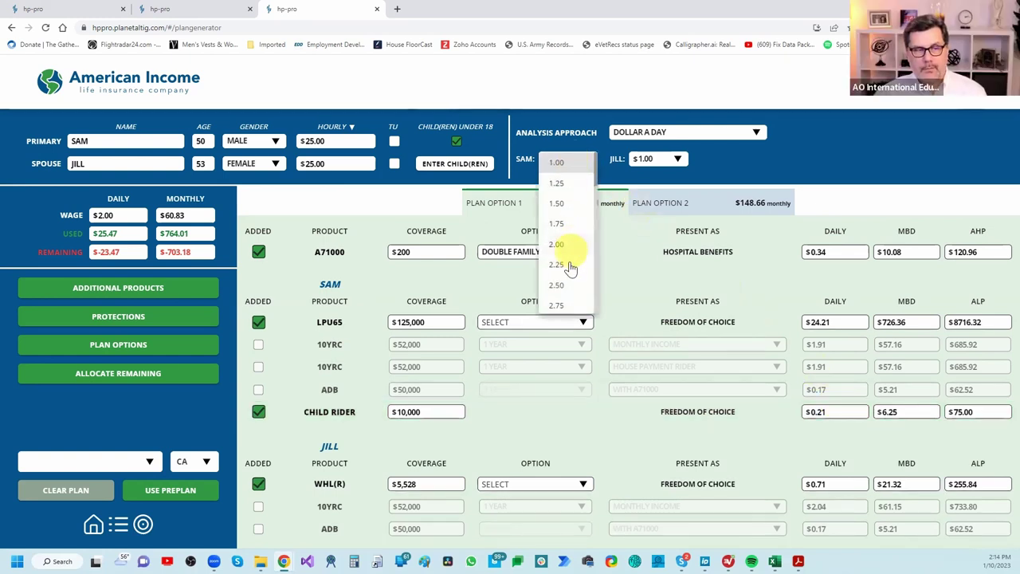
scroll(570, 263, "down", 2)
left_click(563, 247)
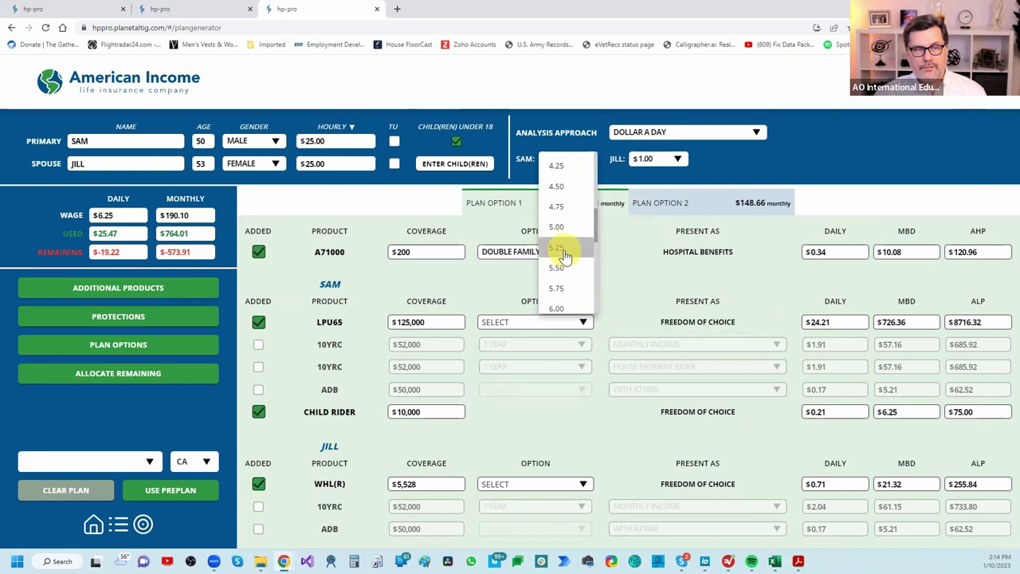
left_click(567, 158)
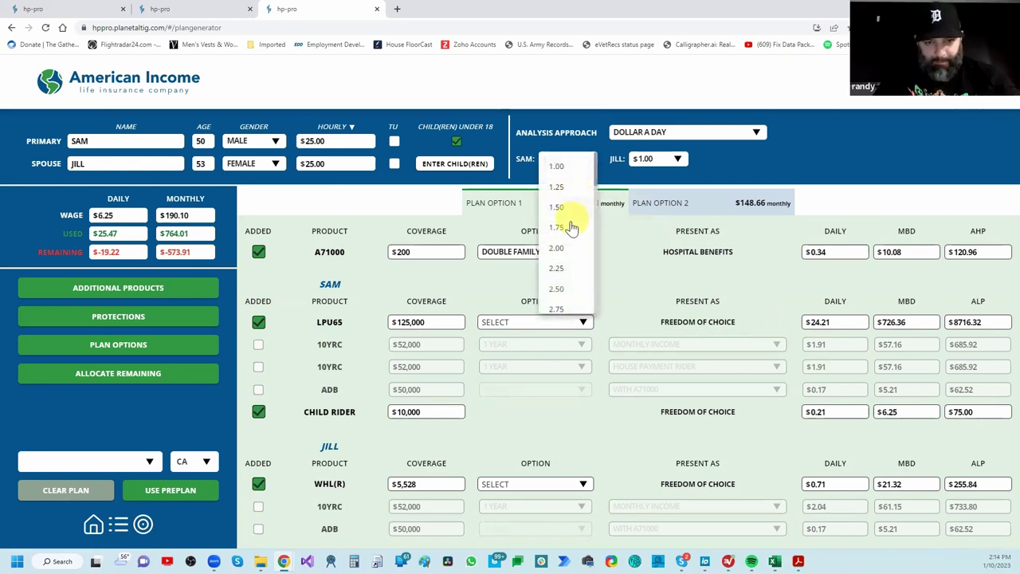
scroll(565, 275, "down", 5)
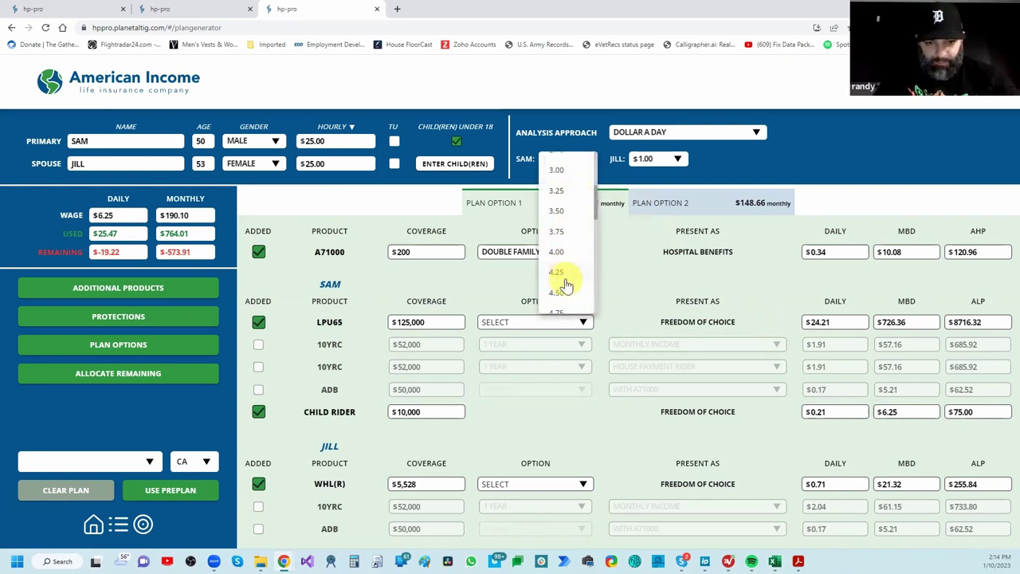
left_click(559, 227)
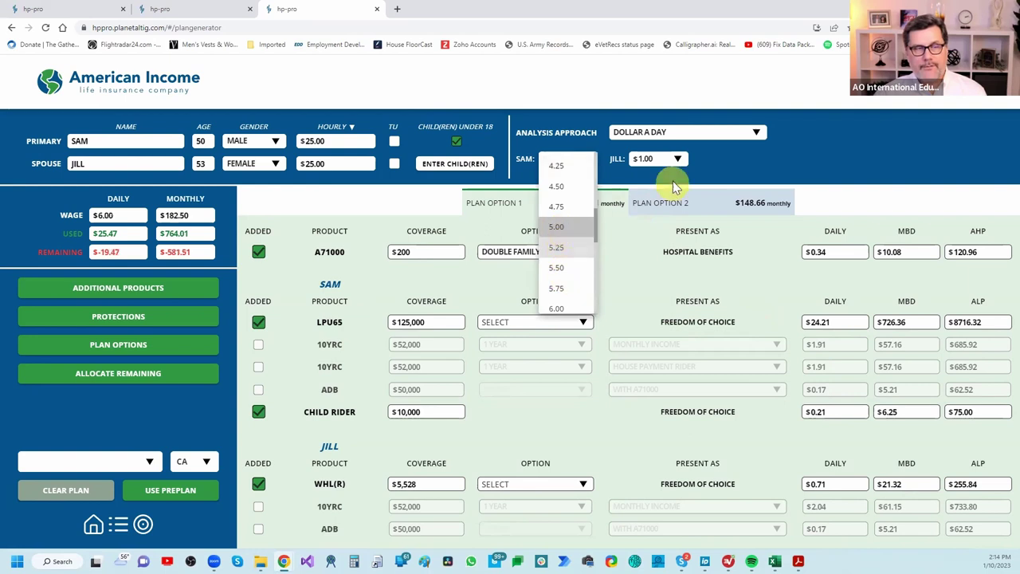
left_click(657, 164)
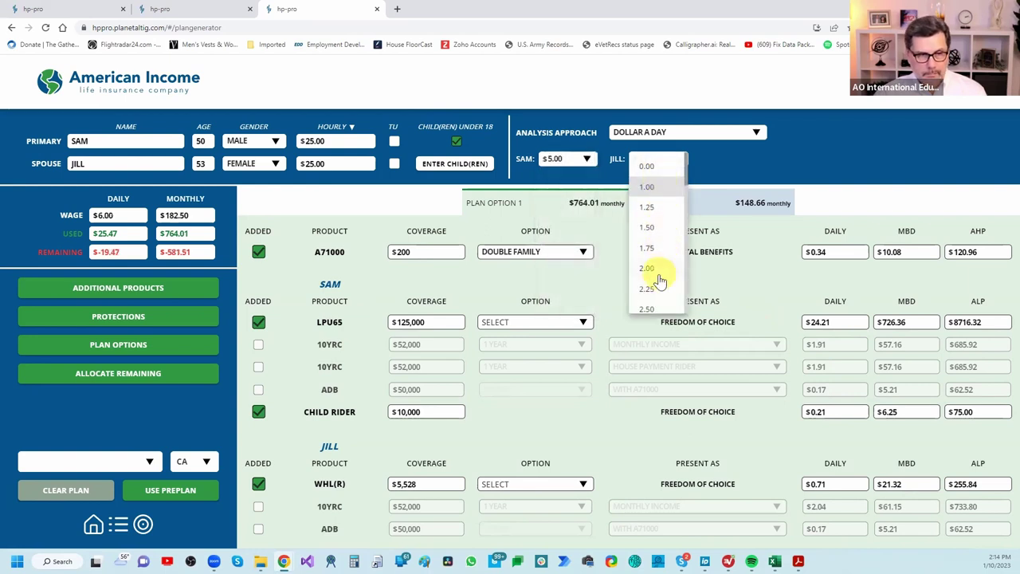
scroll(658, 279, "down", 4)
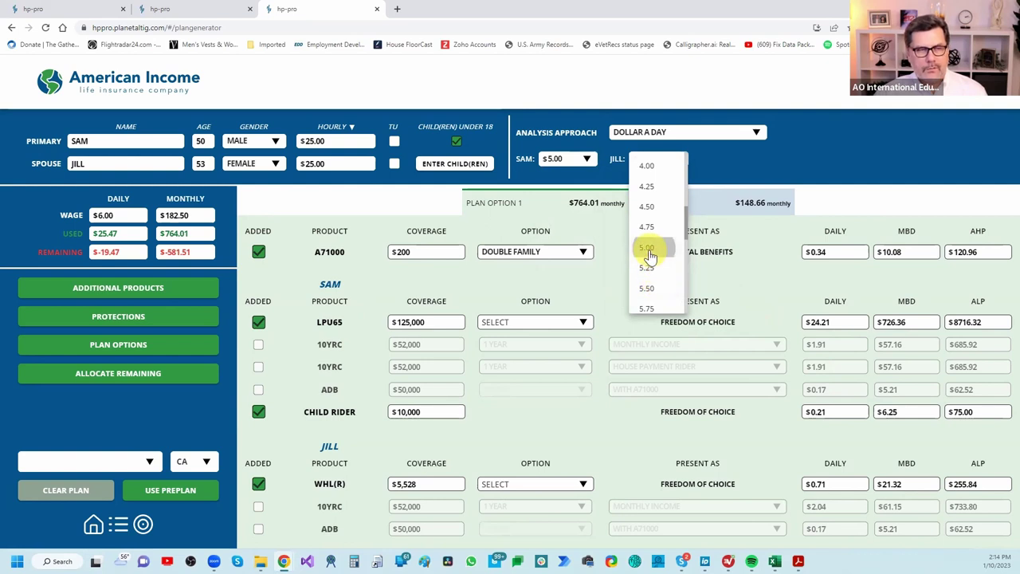
left_click(651, 247)
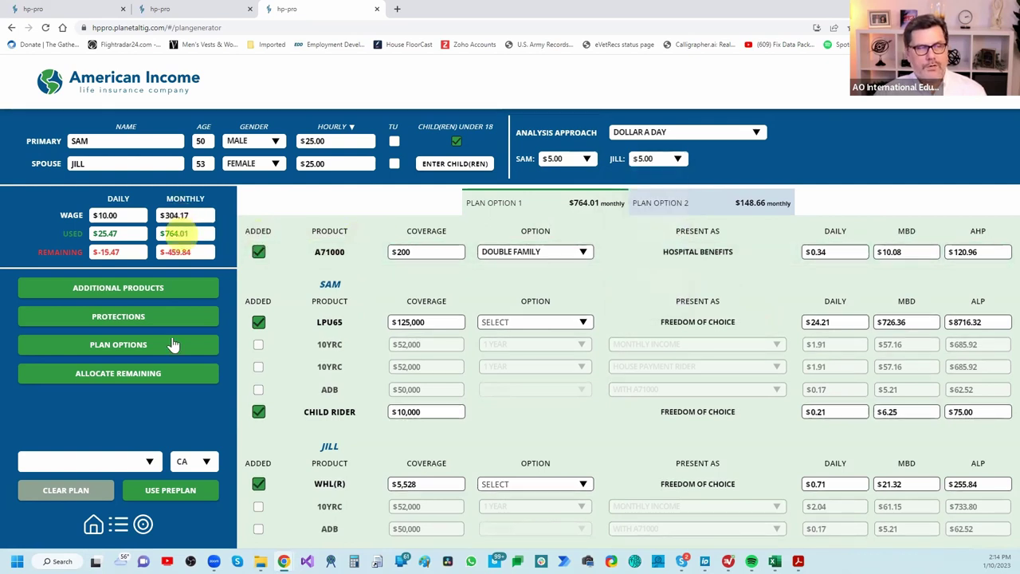
Switch the primary's LPU65 product back to whole life and allocate the remaining premium across both the primary's and spouse's whole life policies
left_click(512, 329)
left_click(512, 340)
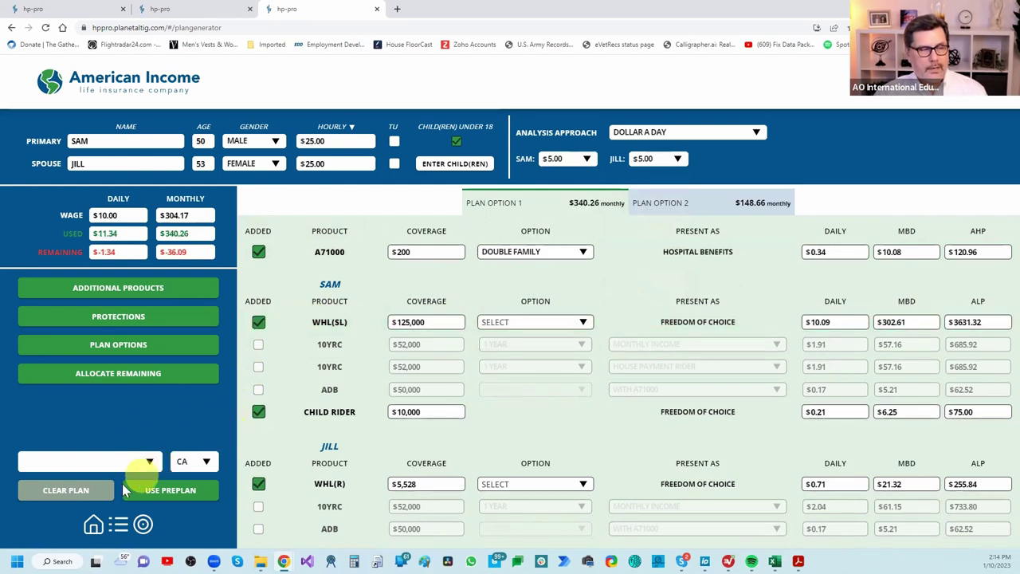
left_click(131, 380)
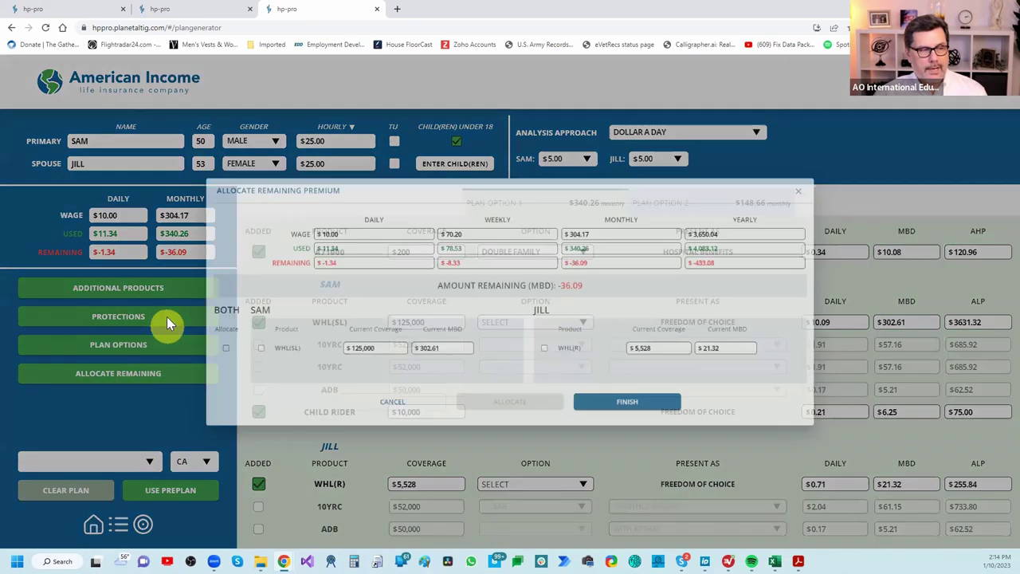
left_click(166, 357)
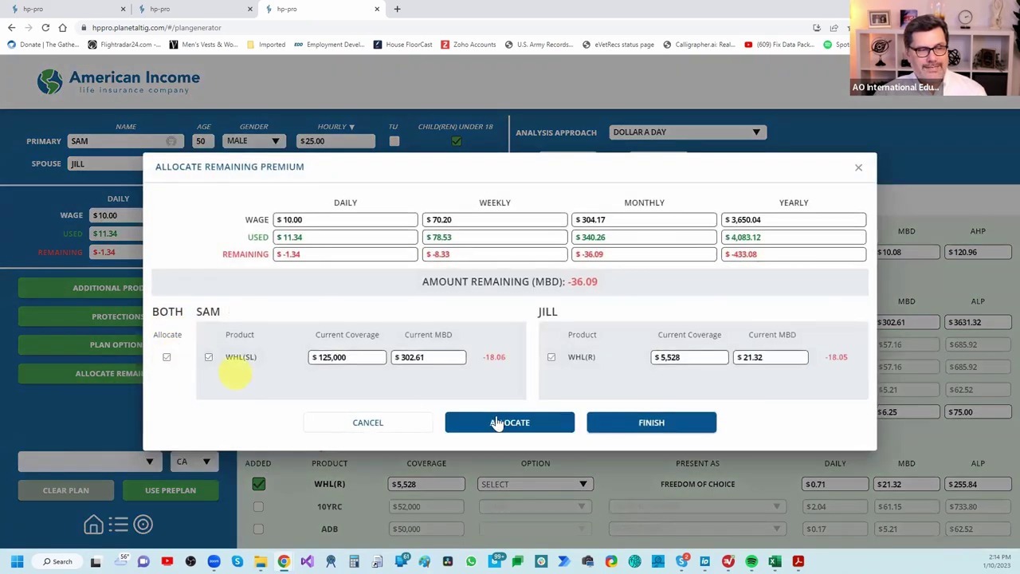
left_click(629, 424)
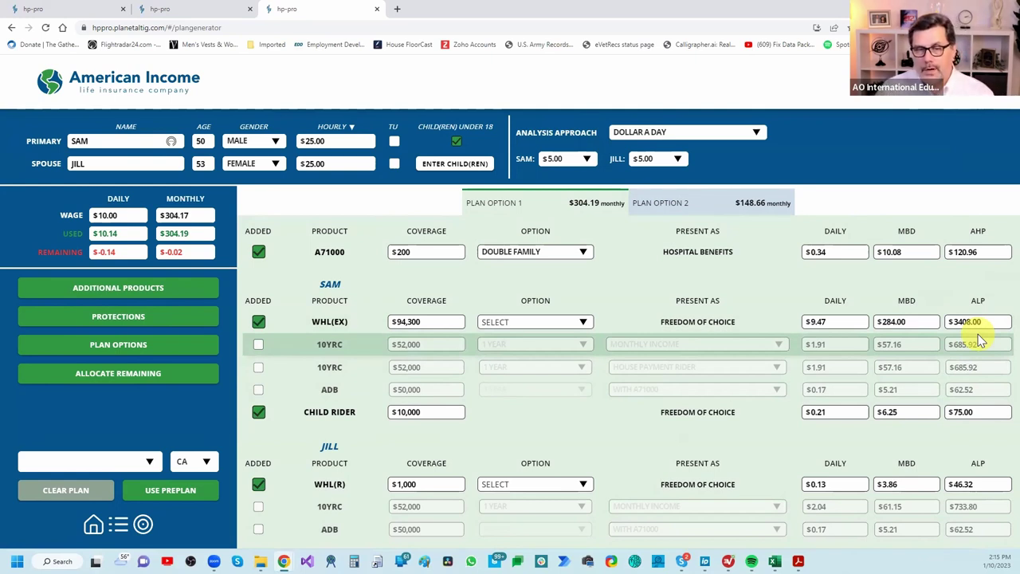
Lower the dollar-a-day amounts to $2.00 for both the primary and the spouse
left_click(587, 160)
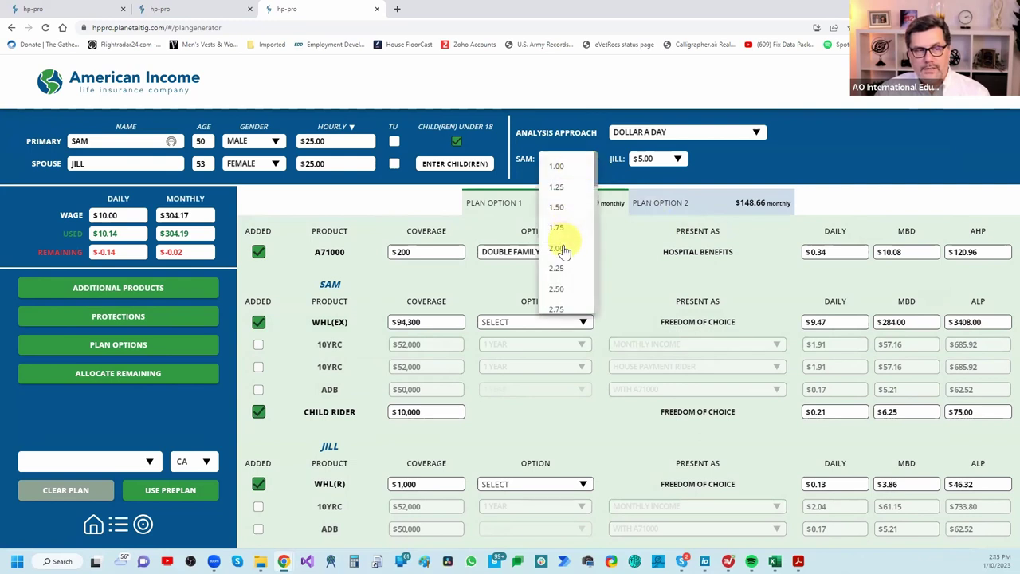
left_click(658, 160)
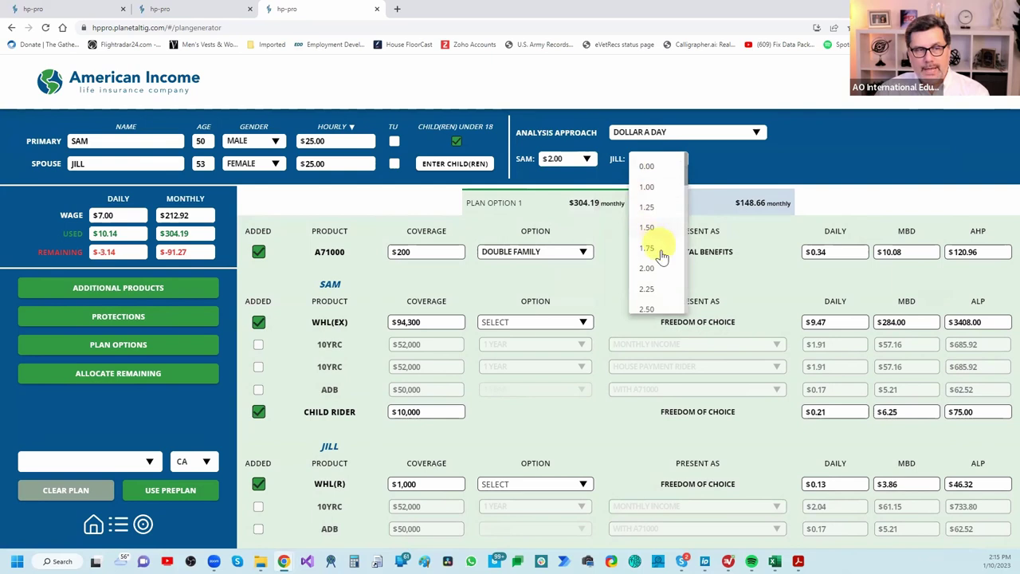
left_click(658, 268)
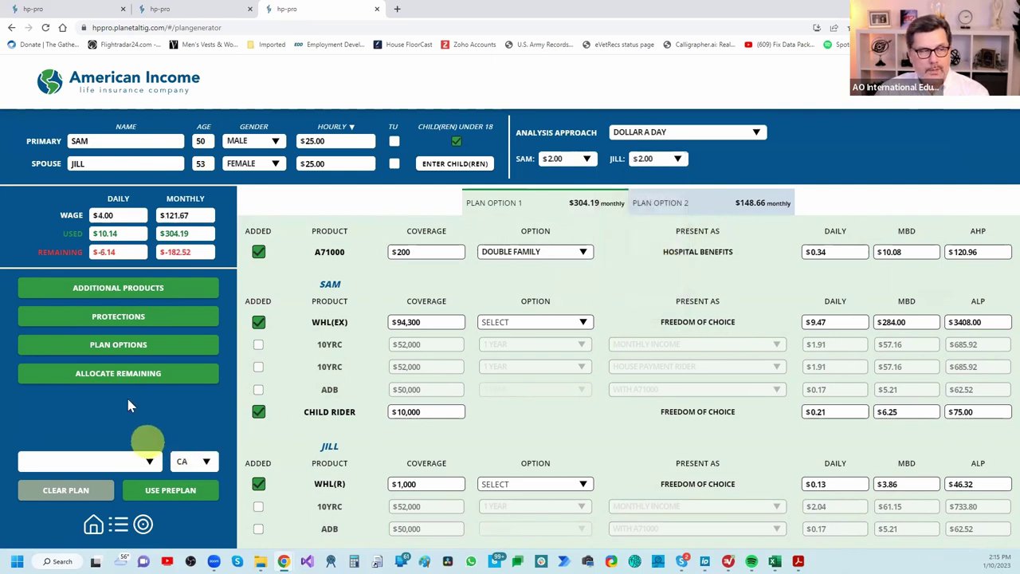
Allocate the remaining premium to the primary's whole life policy only and finish the allocation
left_click(114, 375)
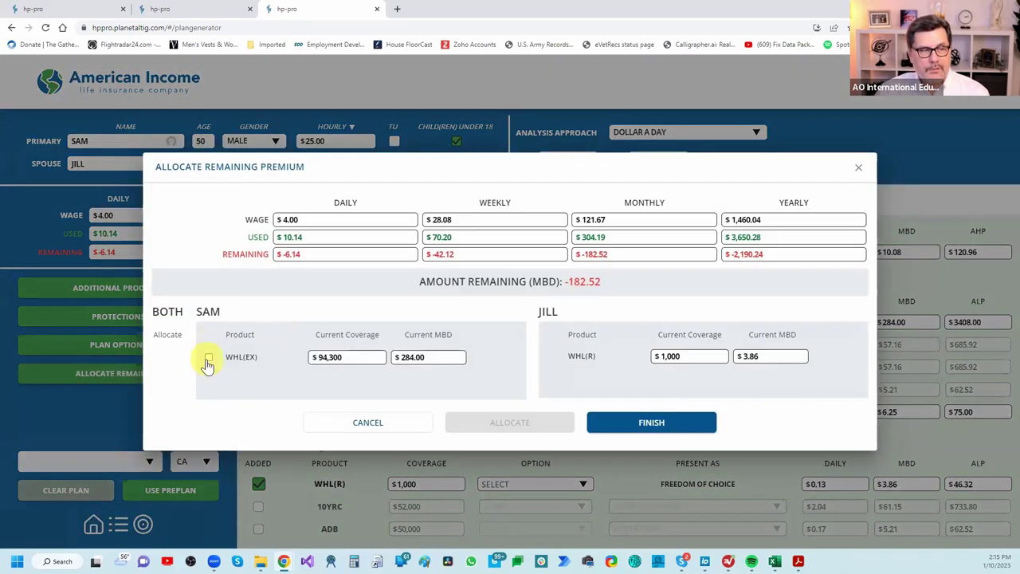
left_click(208, 358)
left_click(490, 422)
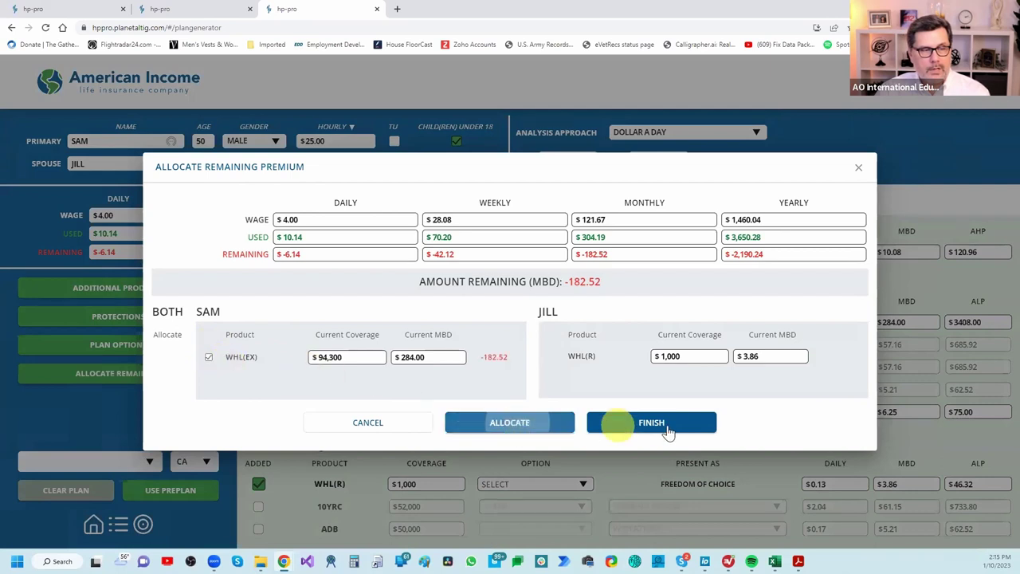
left_click(695, 423)
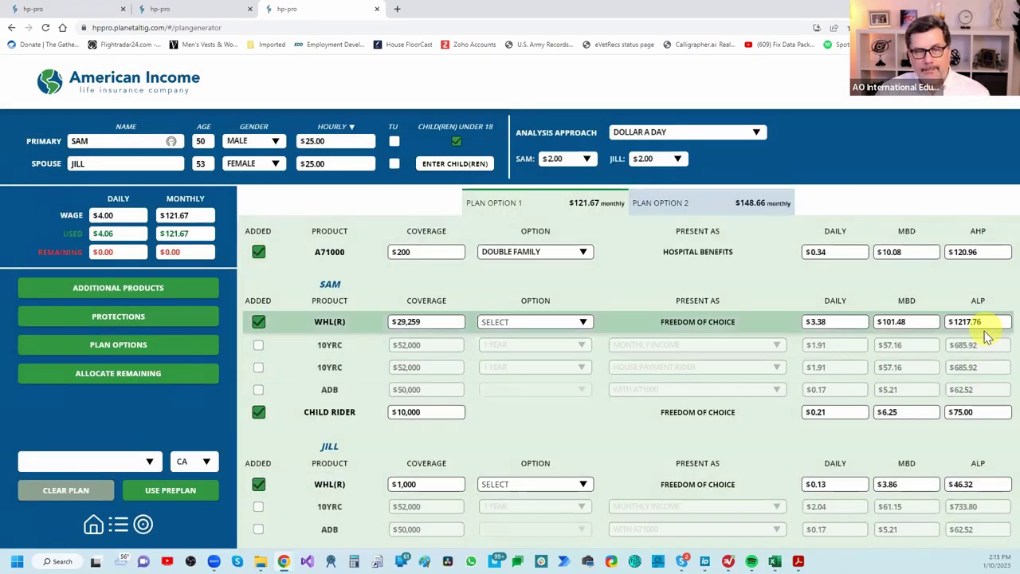
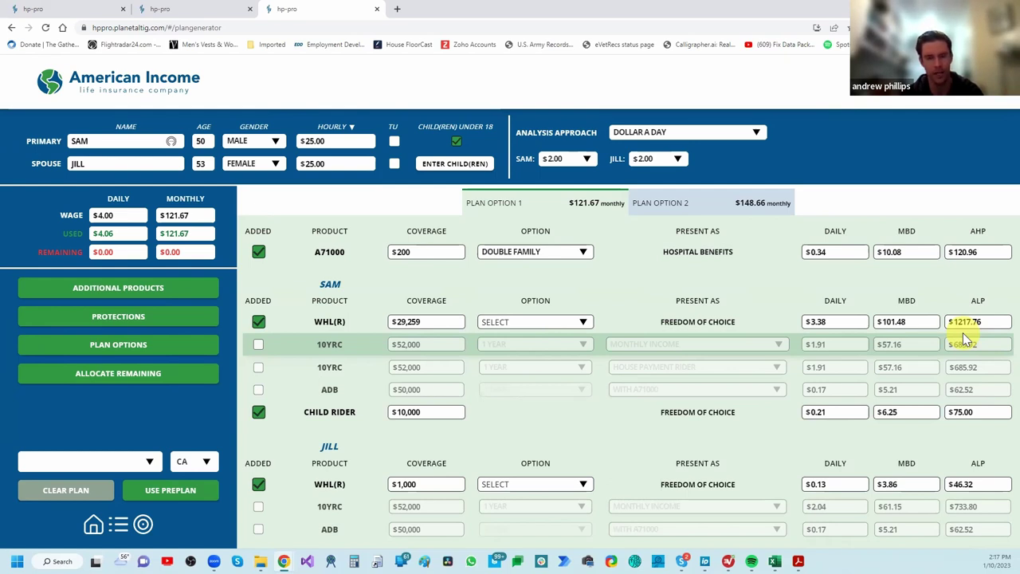
Open HP Pro in a new browser tab and start a blank plan in the plan generator
left_click(396, 9)
type("hp")
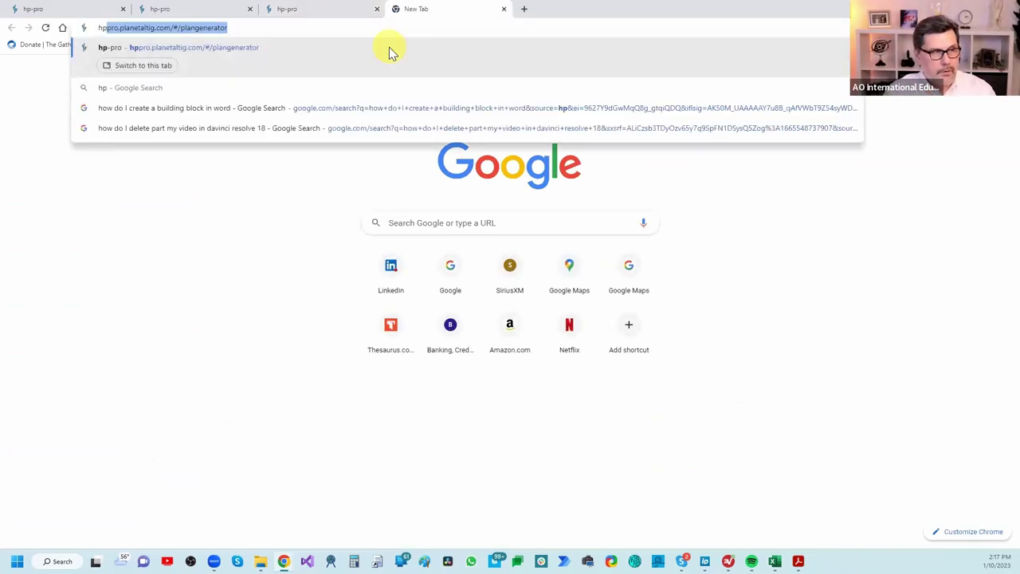
key("Return")
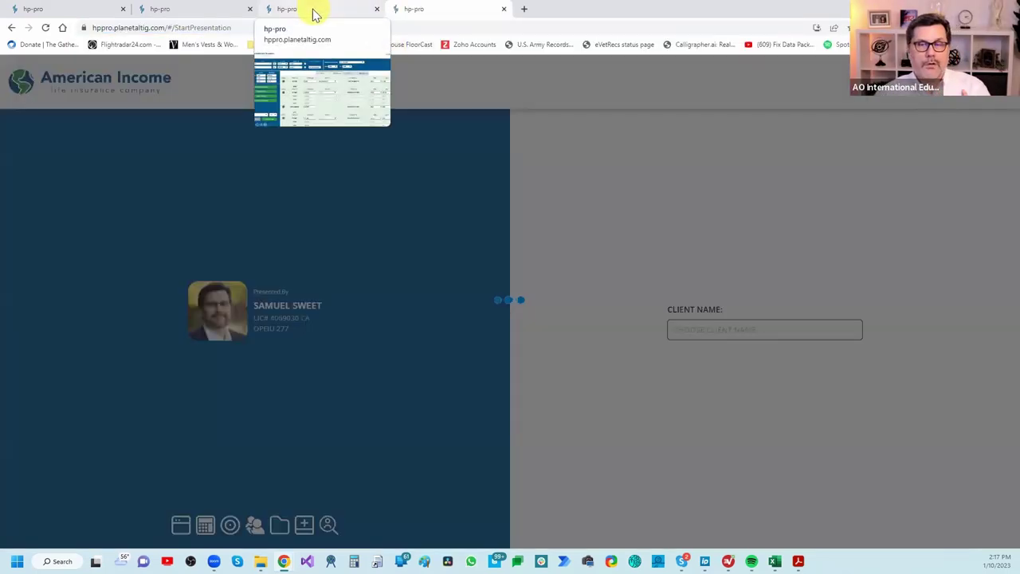
left_click(501, 195)
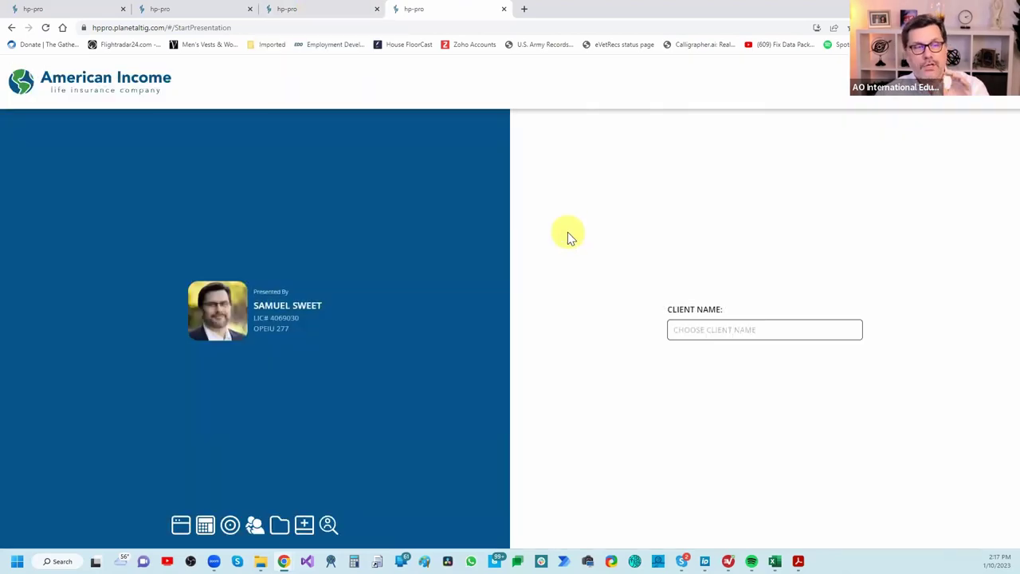
left_click(208, 529)
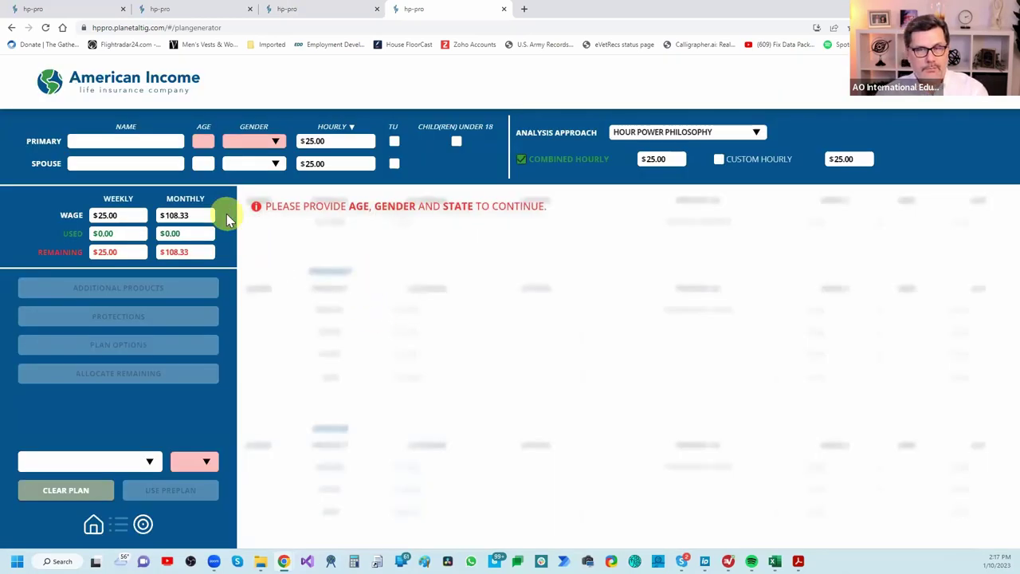
Enter the primary's name, age 55 and gender Male in the new plan
left_click(137, 143)
type("SAM")
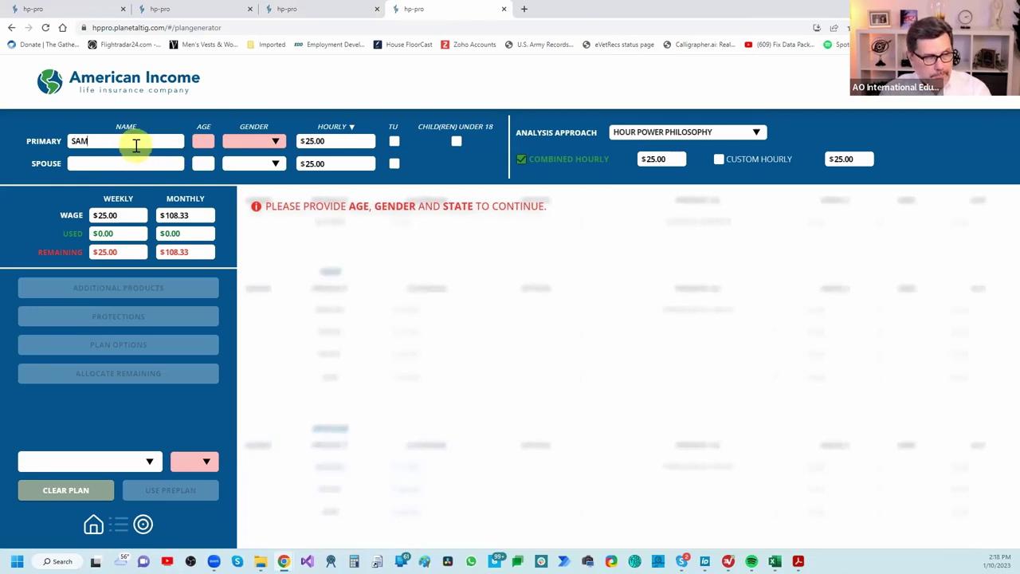
type("55")
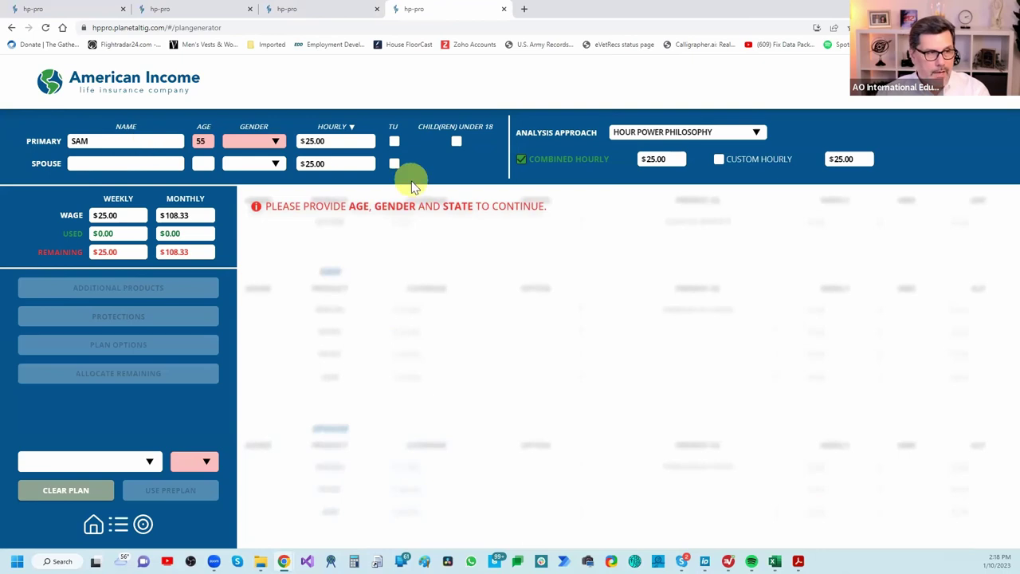
left_click(274, 147)
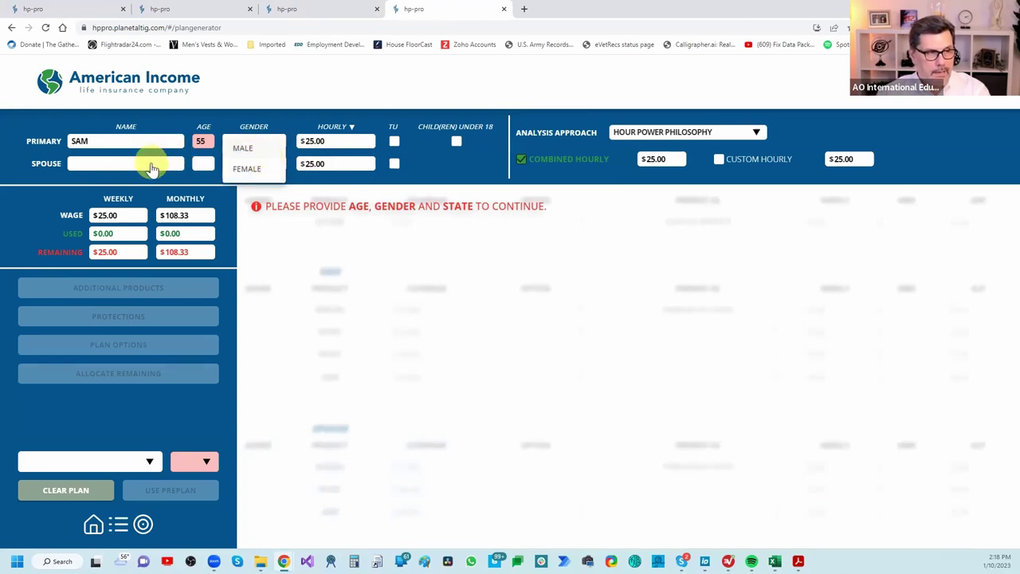
Enter the spouse's name, age 52 and gender Female, and set the plan's state to AL
left_click(151, 162)
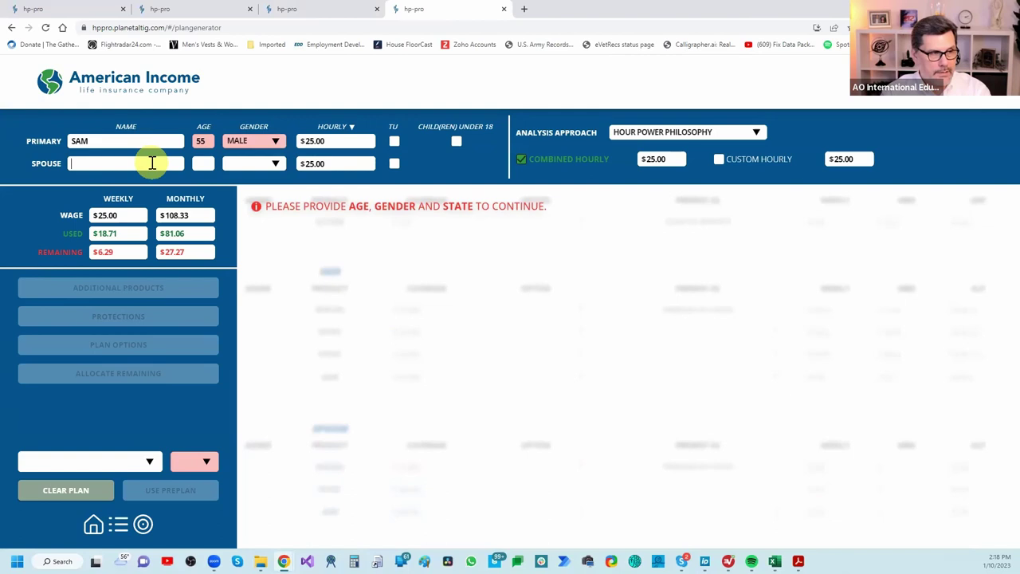
type("L")
key("BackSpace")
type("JILL")
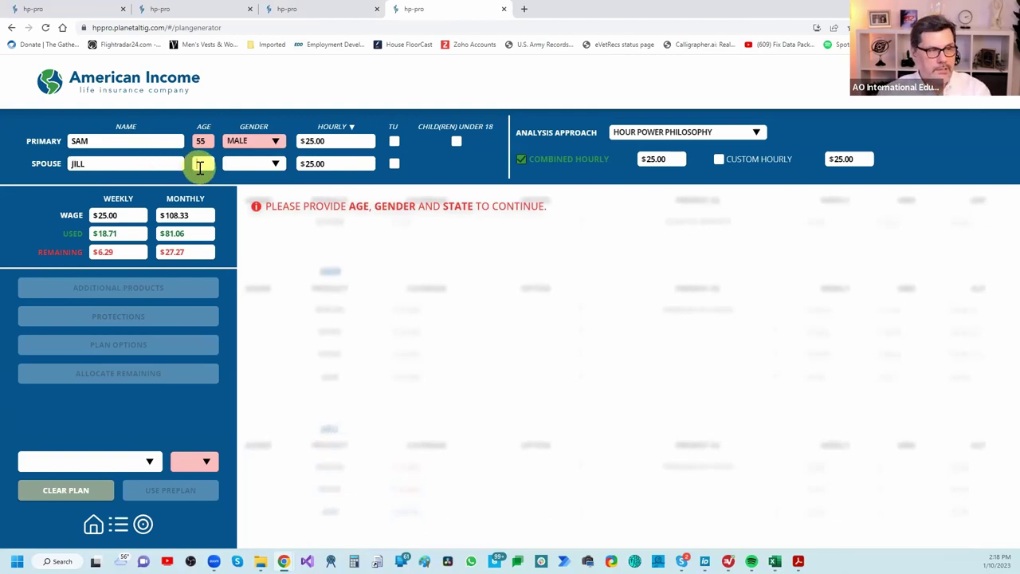
left_click(198, 165)
type("52")
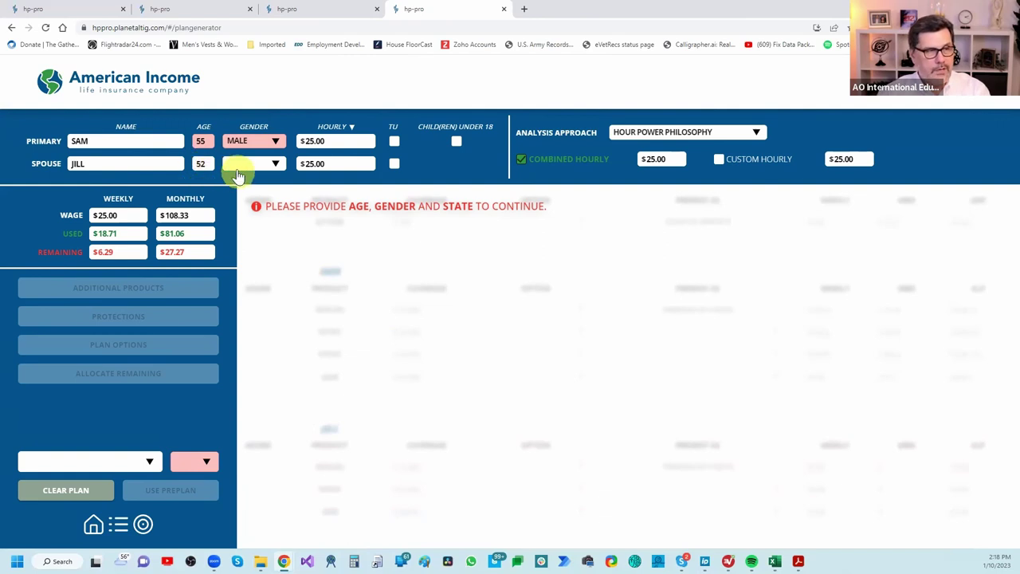
left_click(241, 166)
left_click(252, 192)
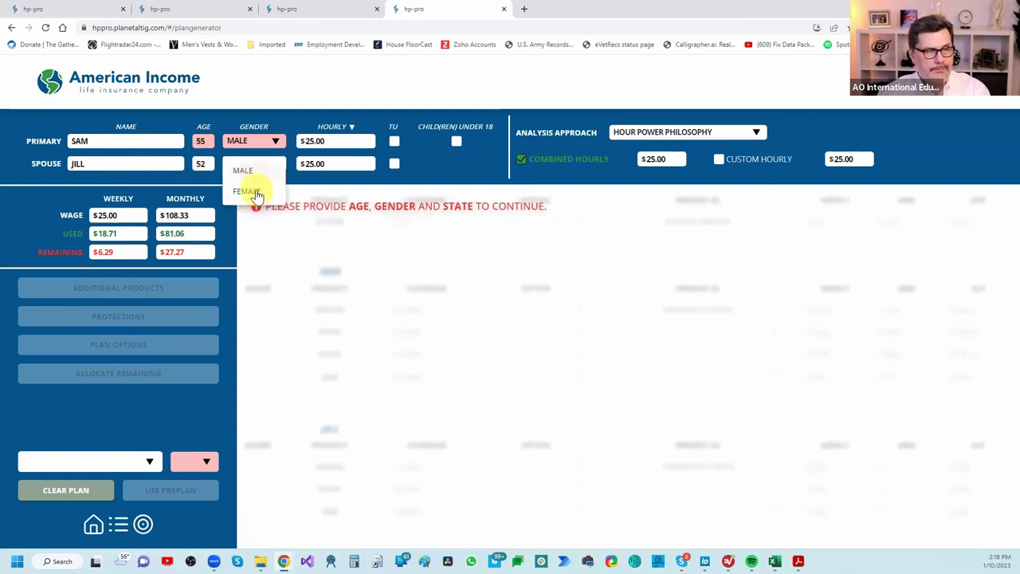
left_click(196, 463)
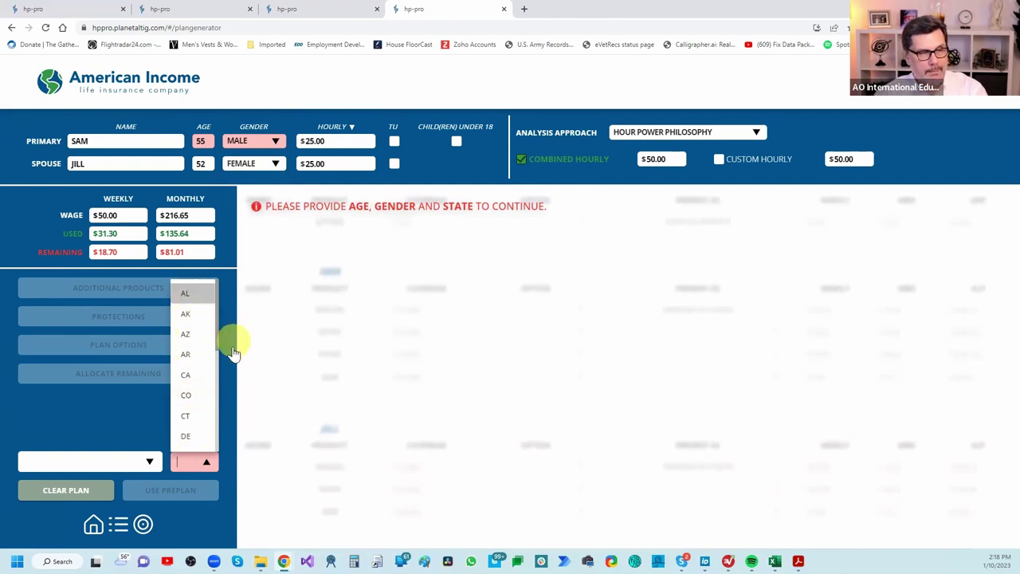
key("Return")
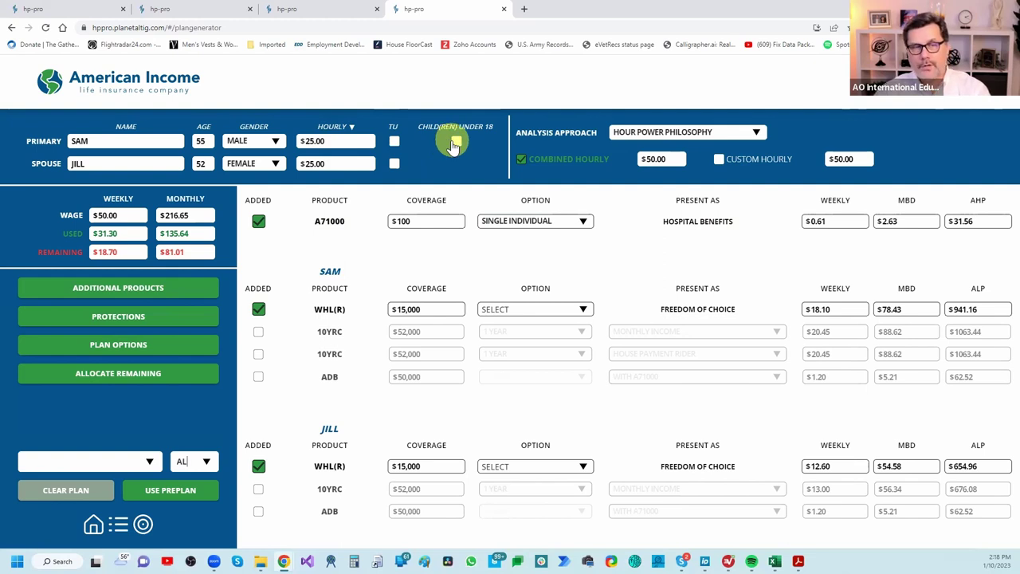
Change the analysis approach to Dollar a Day and set the daily amounts to $5.00 for both the primary and the spouse
left_click(688, 140)
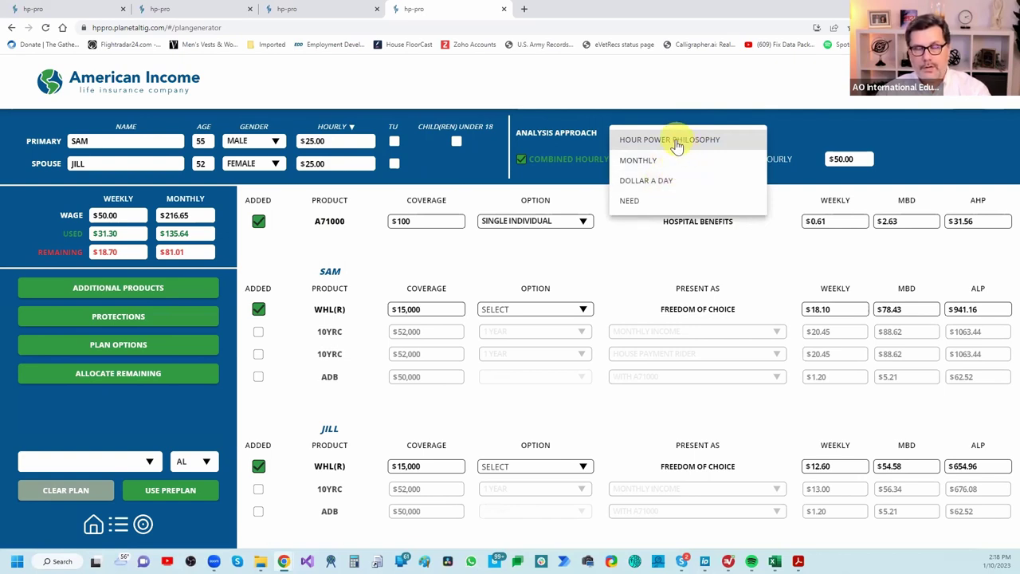
left_click(649, 181)
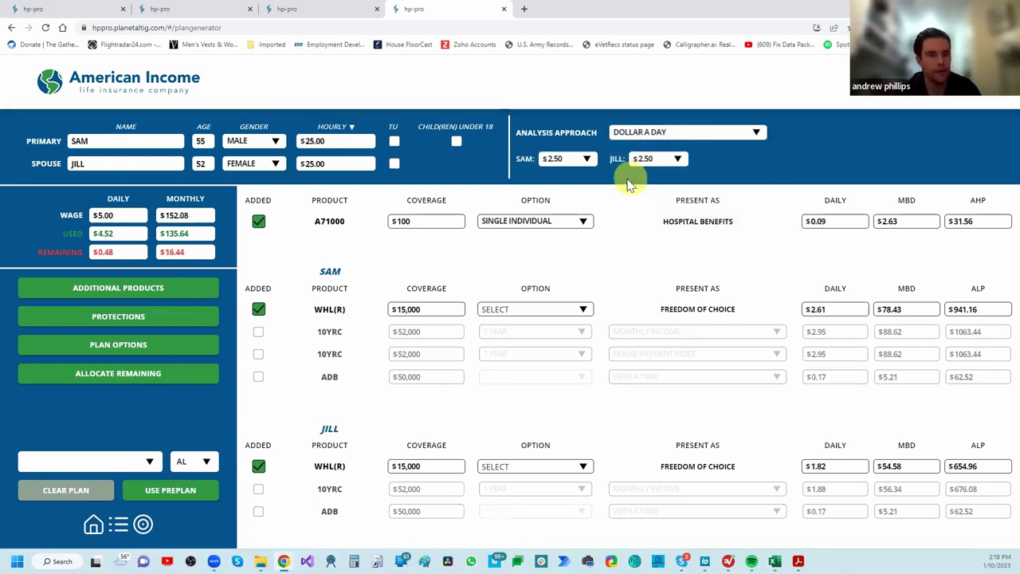
left_click(585, 162)
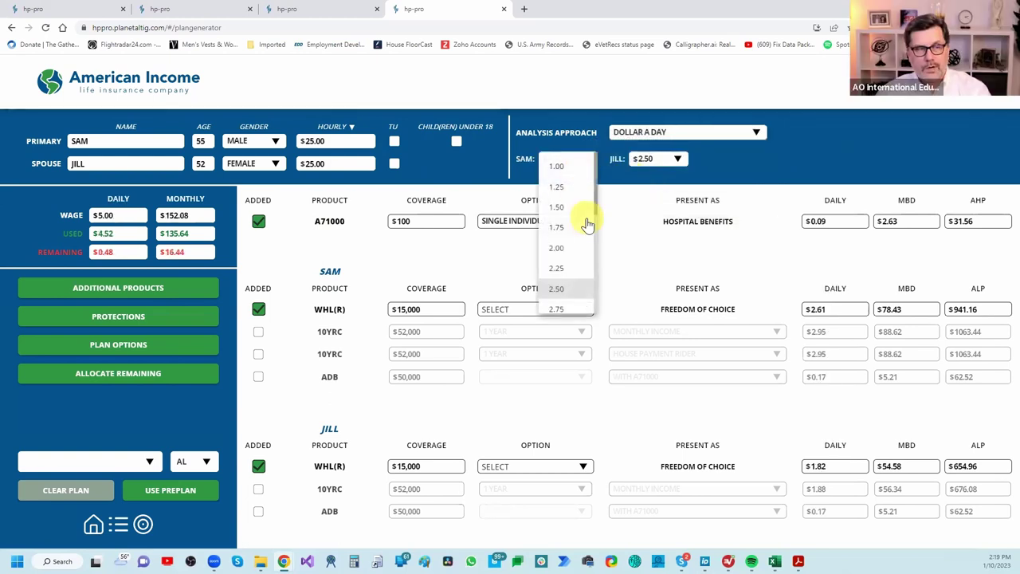
scroll(570, 249, "down", 3)
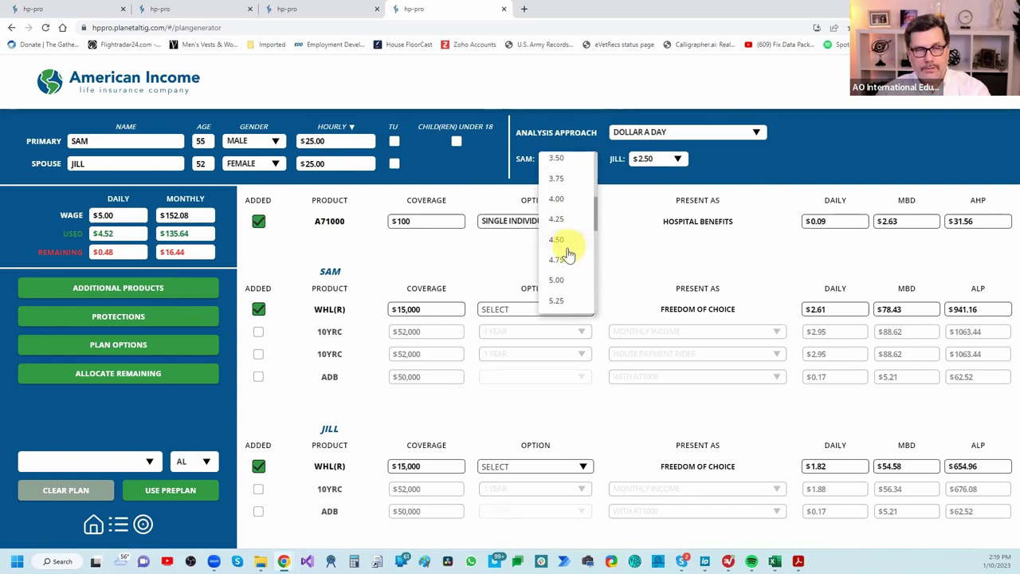
left_click(570, 280)
left_click(674, 162)
scroll(655, 271, "down", 4)
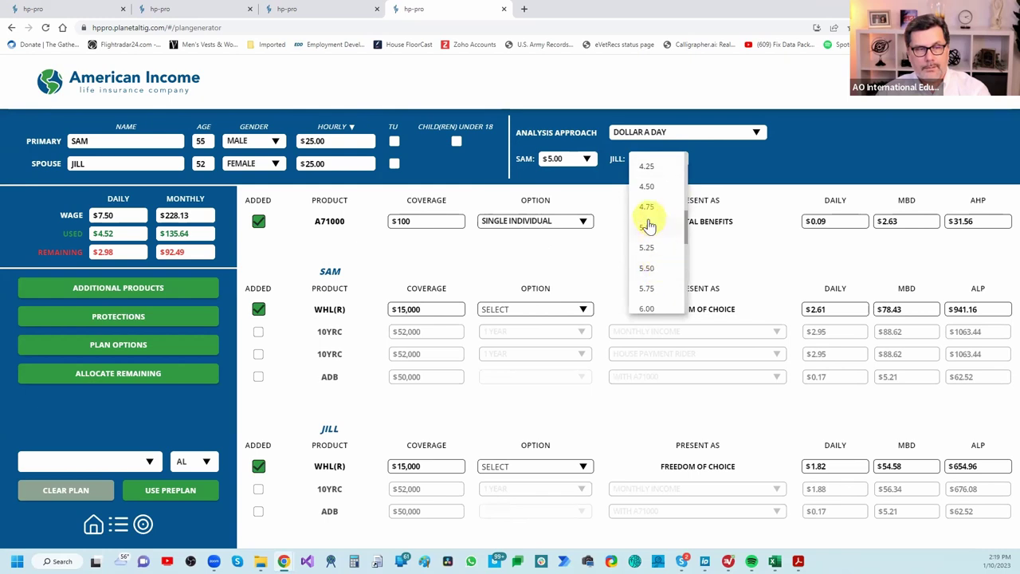
left_click(647, 226)
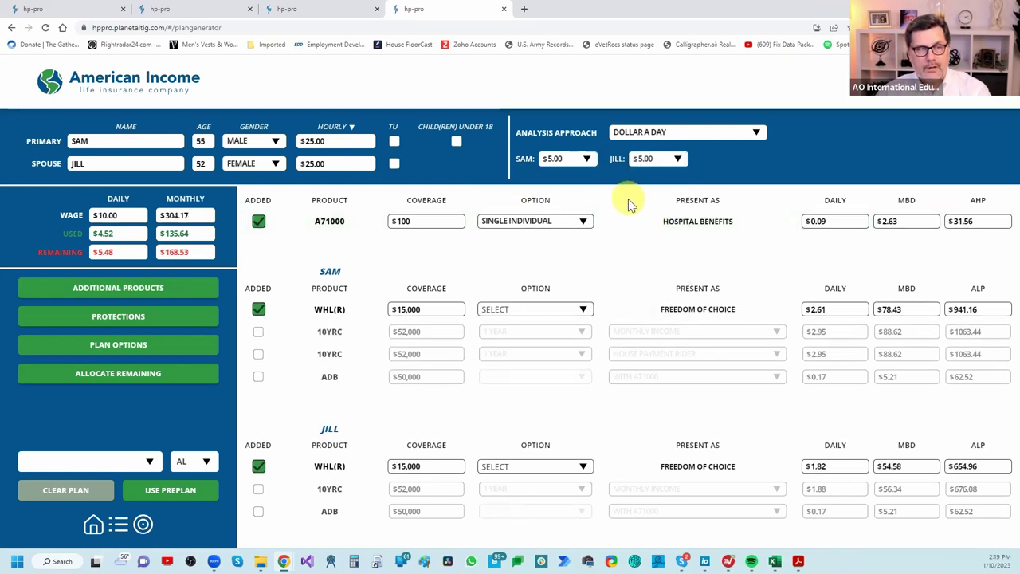
Set the A71000 hospital benefits option to Triple Family
left_click(556, 226)
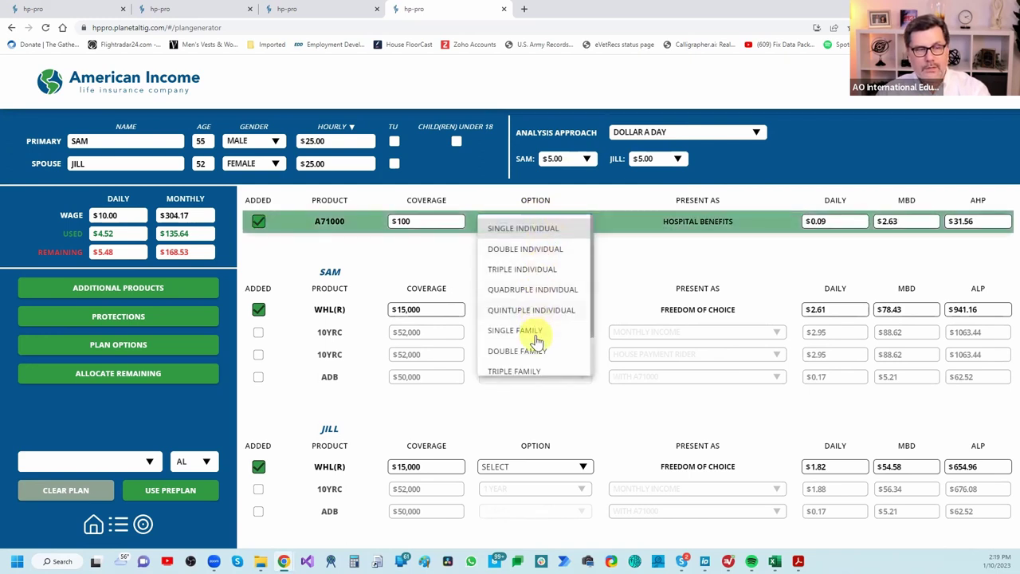
scroll(526, 331, "down", 1)
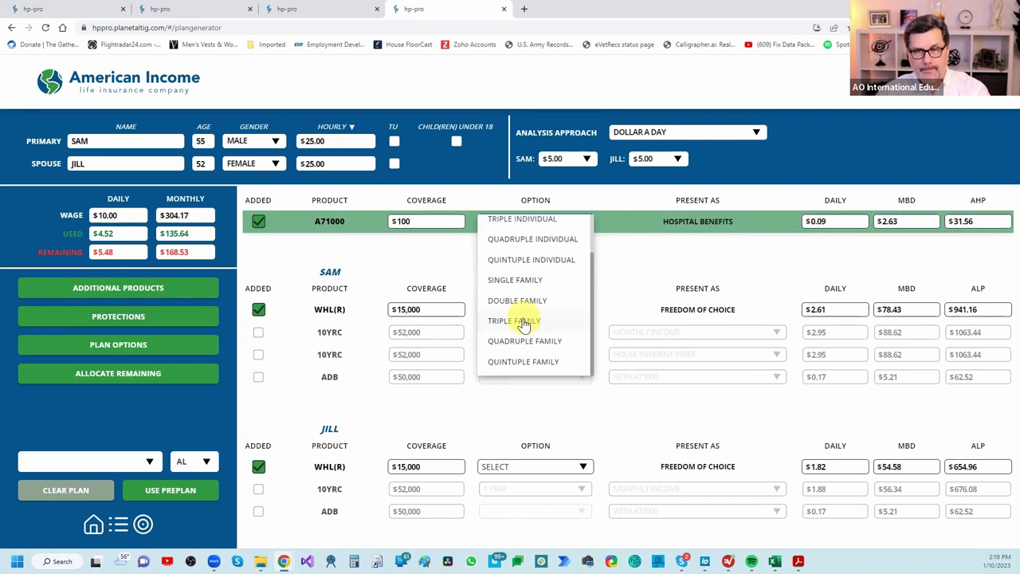
left_click(522, 322)
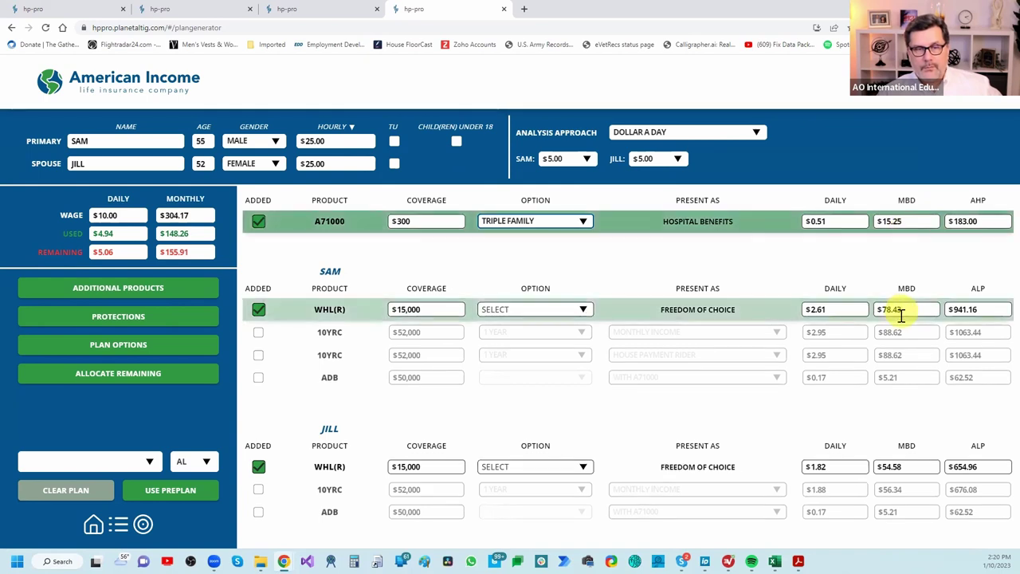
left_click(906, 413)
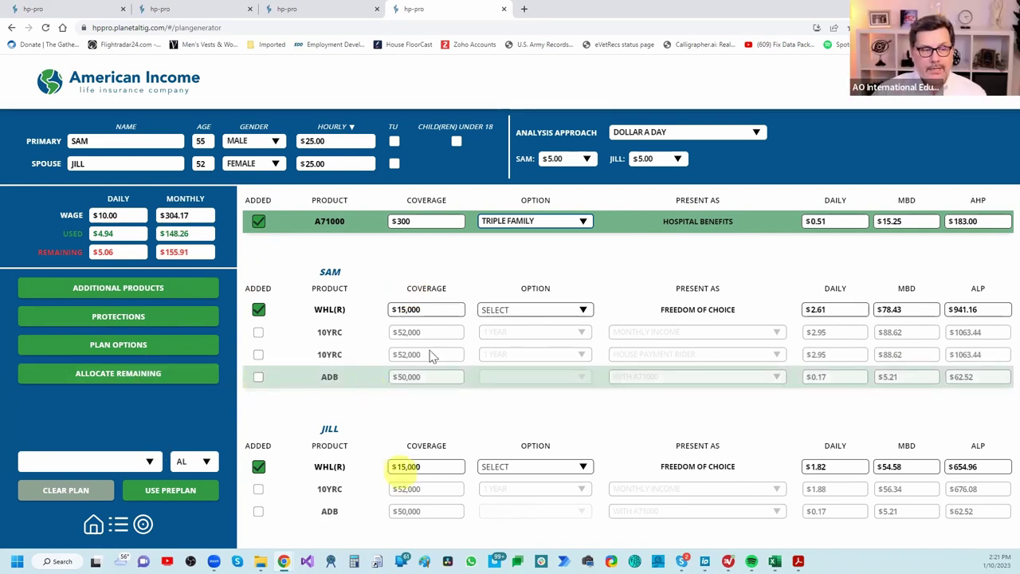
left_click(406, 312)
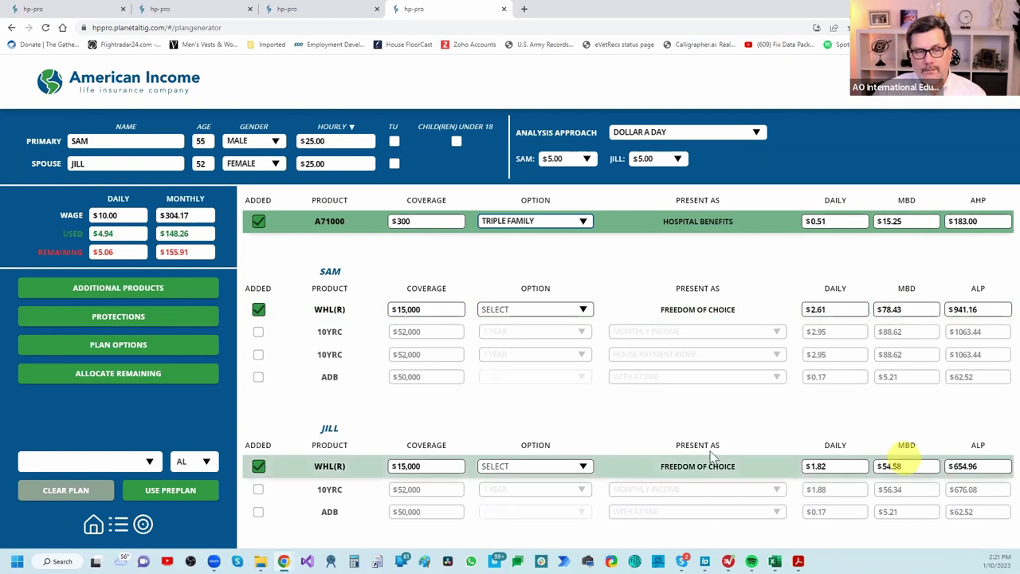
Allocate the remaining premium to the whole life coverage of both the primary and the spouse
left_click(126, 386)
left_click(519, 419)
left_click(678, 423)
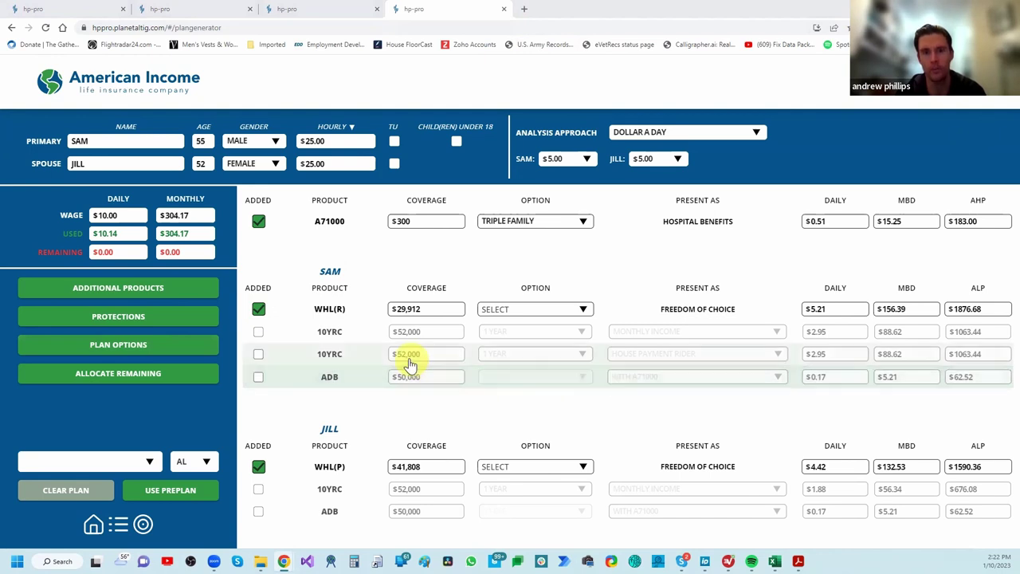
Try the Quadruple Family option for the A71000 hospital benefits and return it to Triple Family
left_click(514, 224)
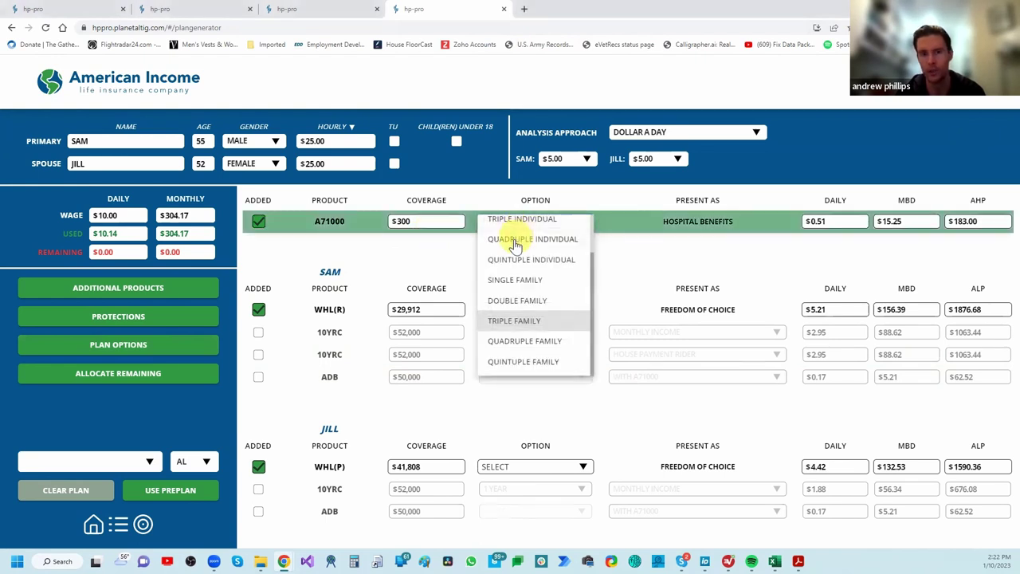
left_click(525, 341)
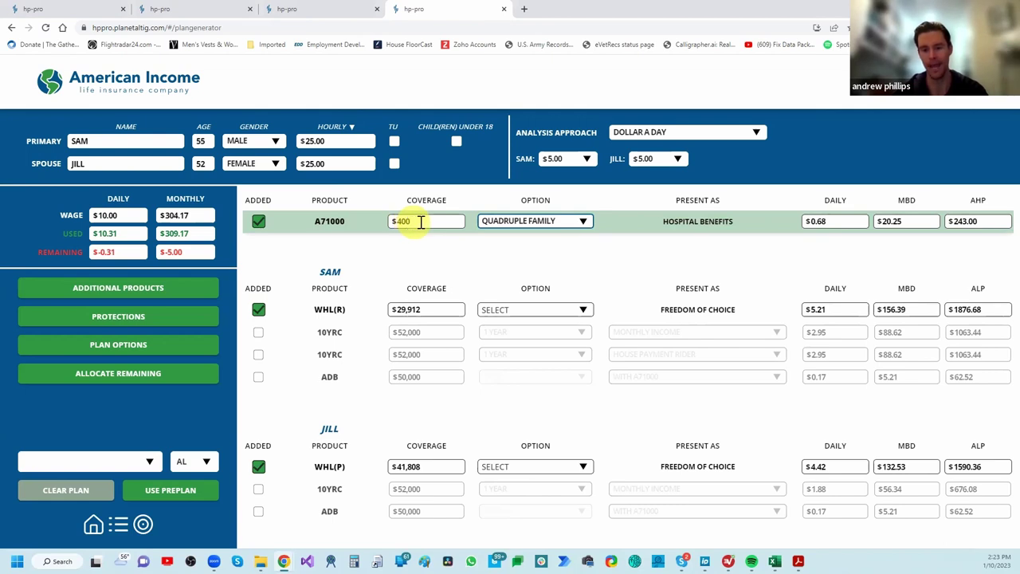
left_click(504, 221)
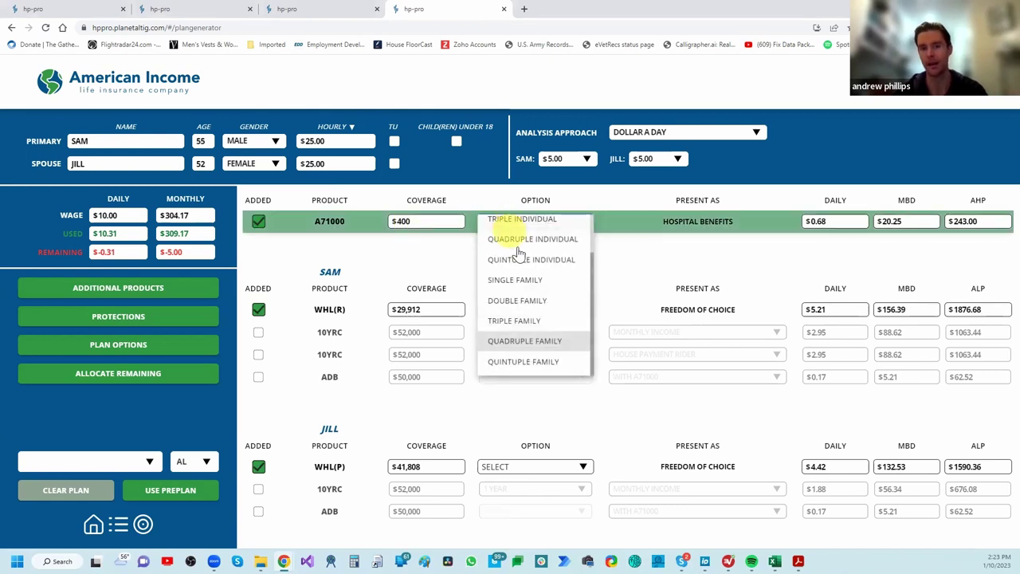
left_click(523, 322)
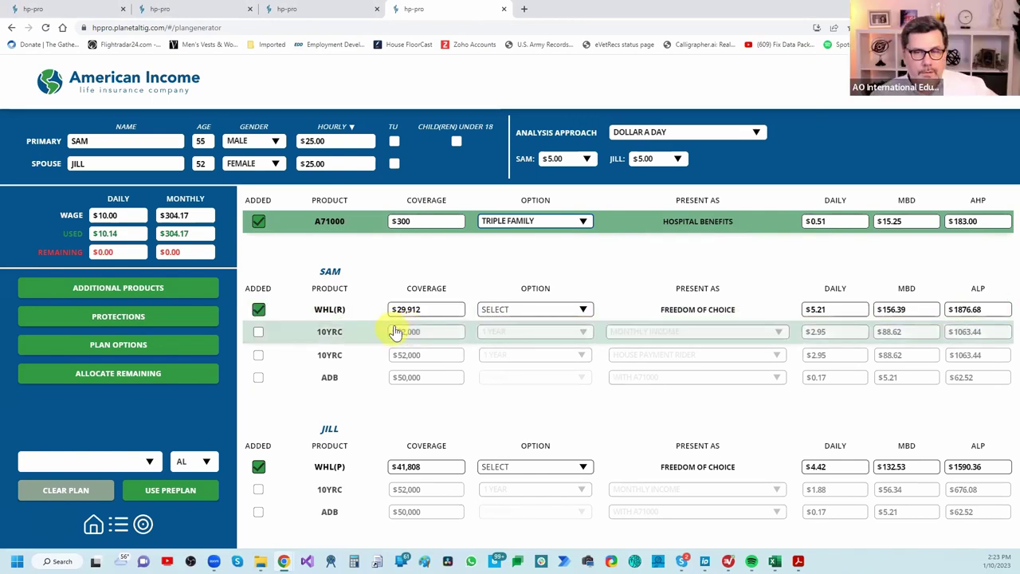
Review the plan's benefits summary and look at the blank needs analysis form, returning to the Dollar a Day plan
left_click(119, 526)
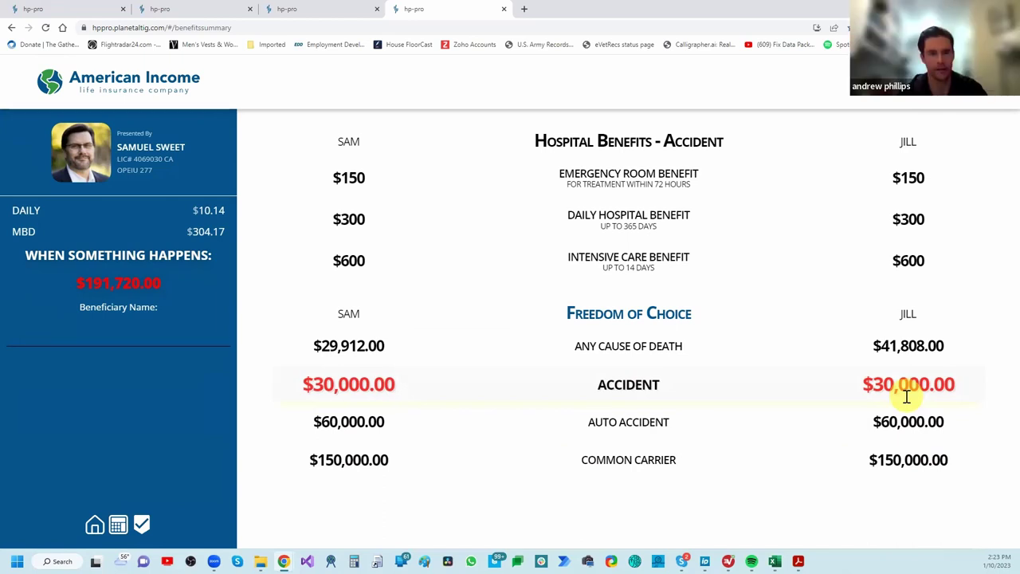
left_click(640, 481)
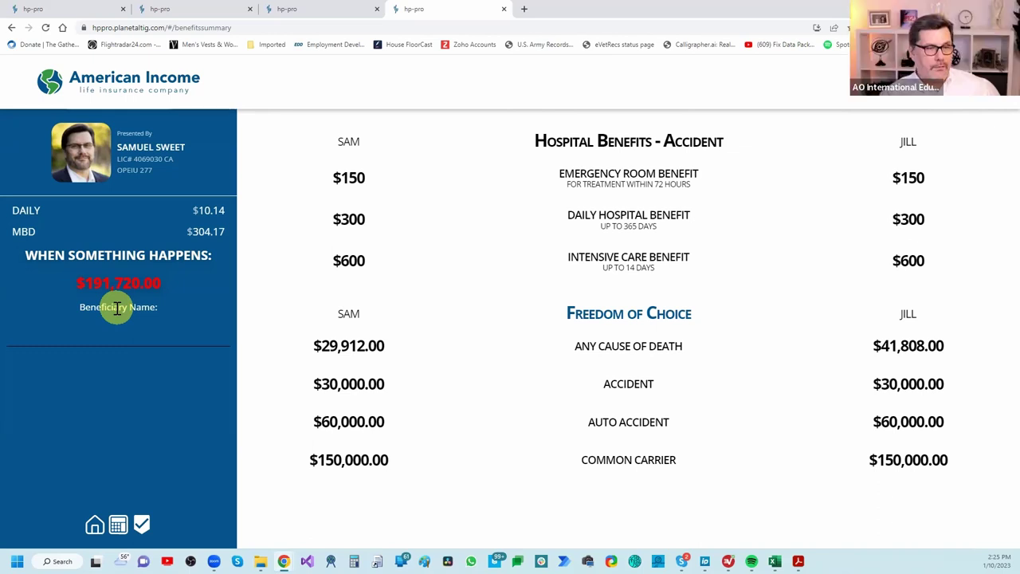
left_click(117, 524)
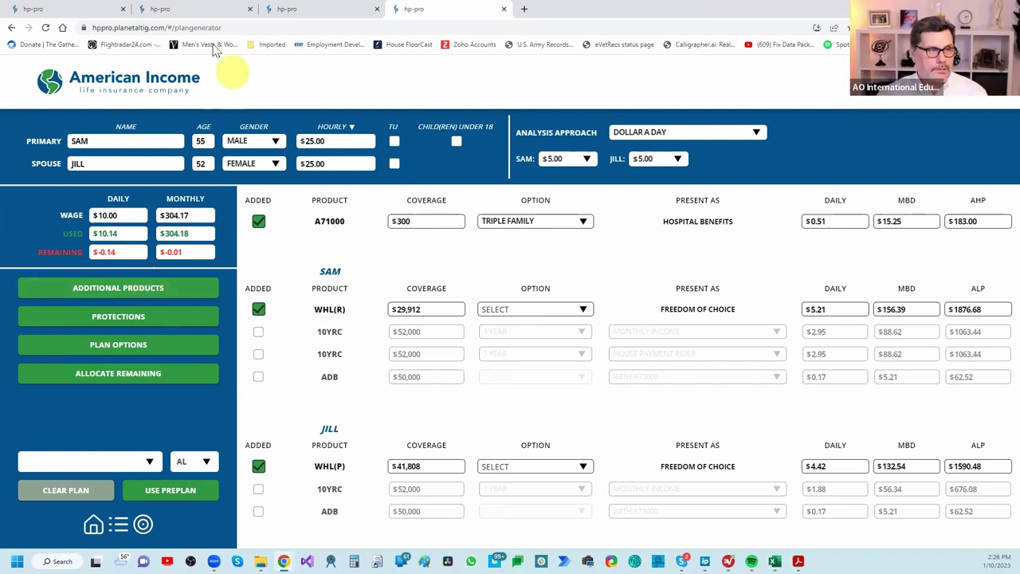
left_click(181, 11)
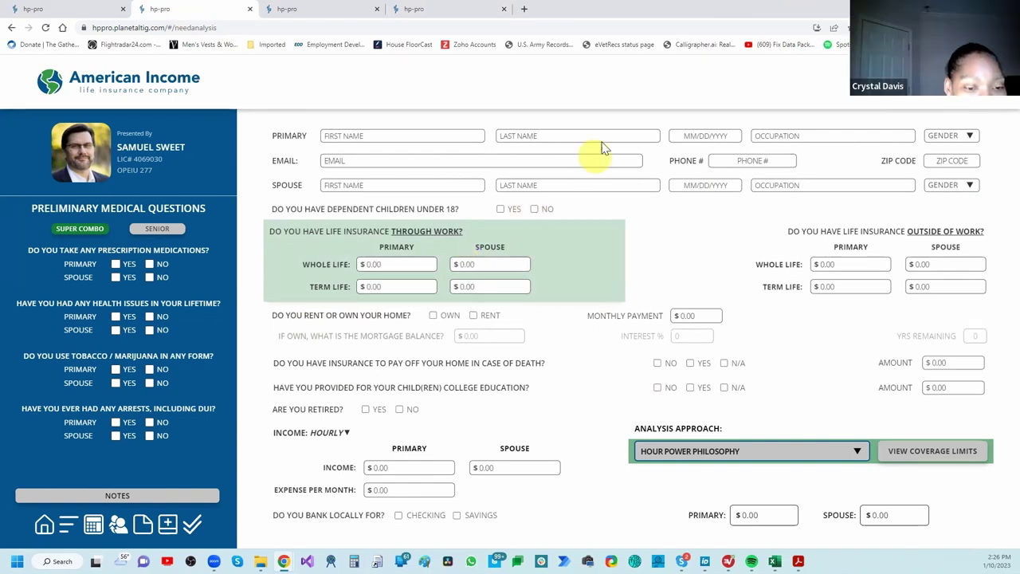
left_click(415, 9)
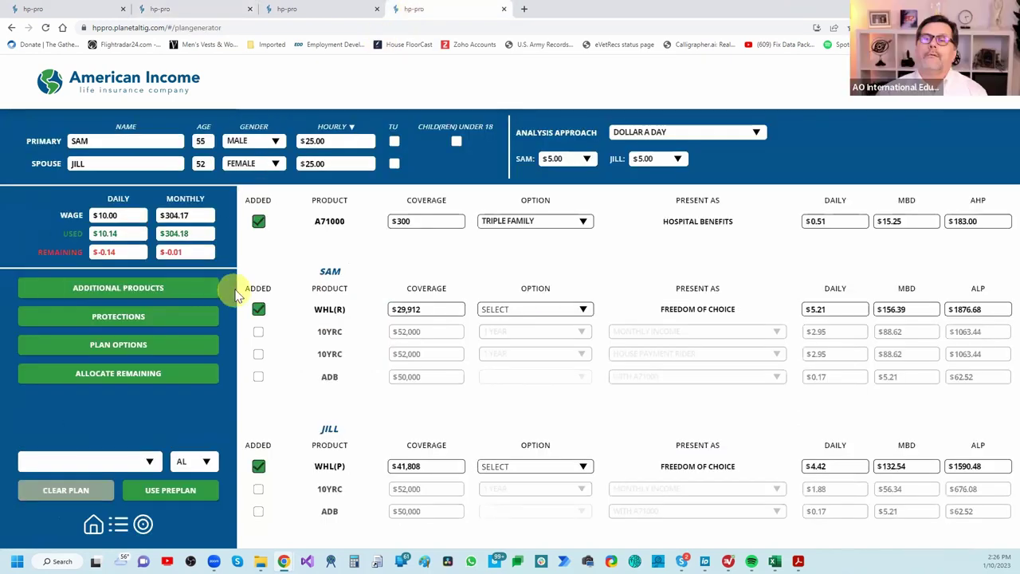
Try the Hour Power Philosophy analysis approach on the plan and switch it back to Dollar a Day
left_click(647, 133)
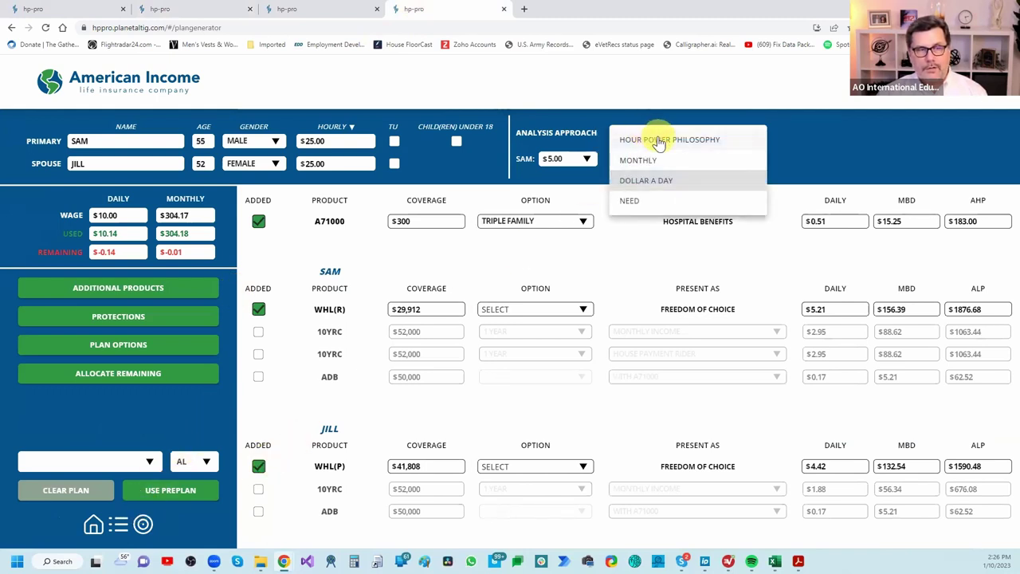
left_click(654, 140)
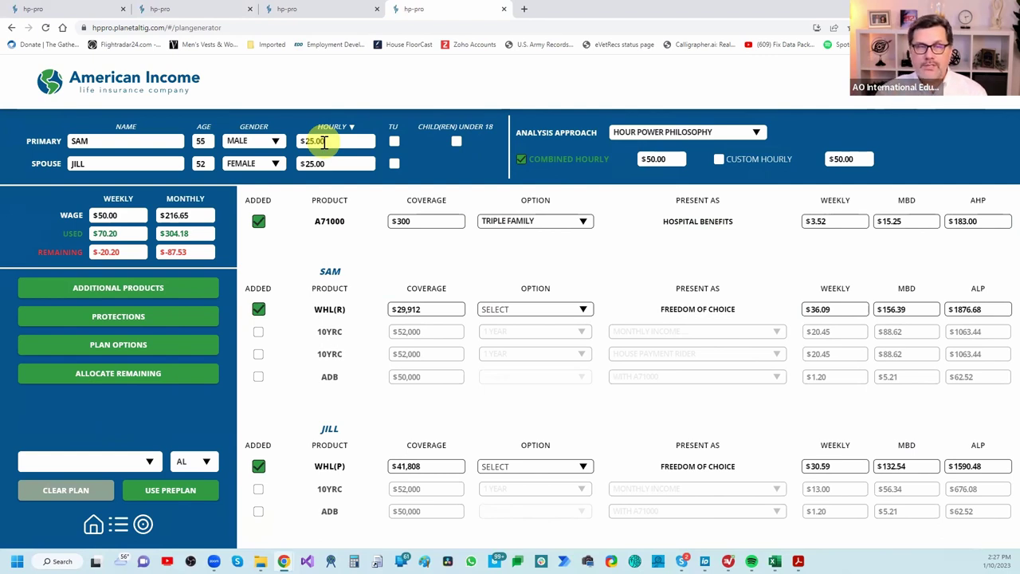
left_click(679, 140)
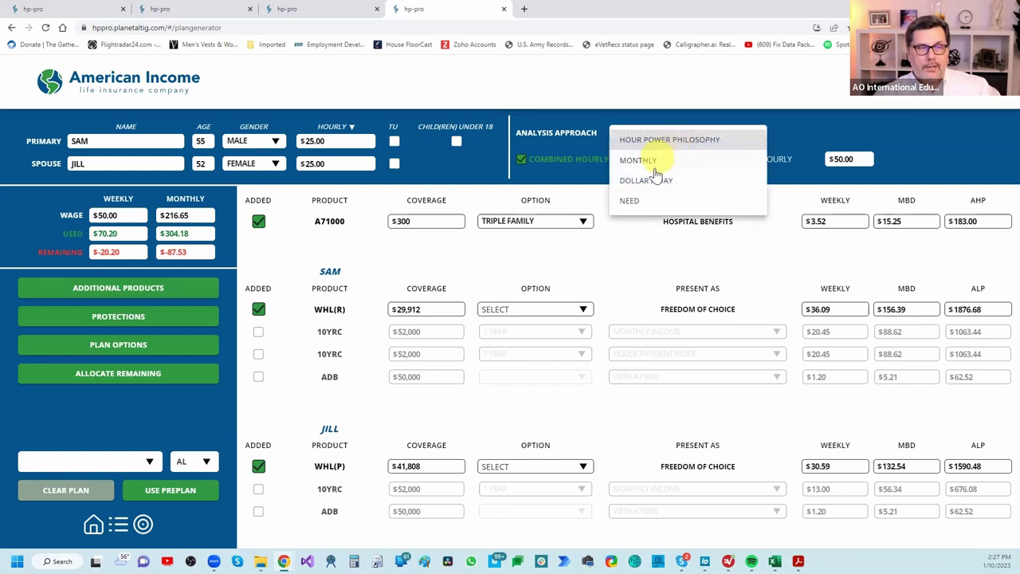
left_click(638, 179)
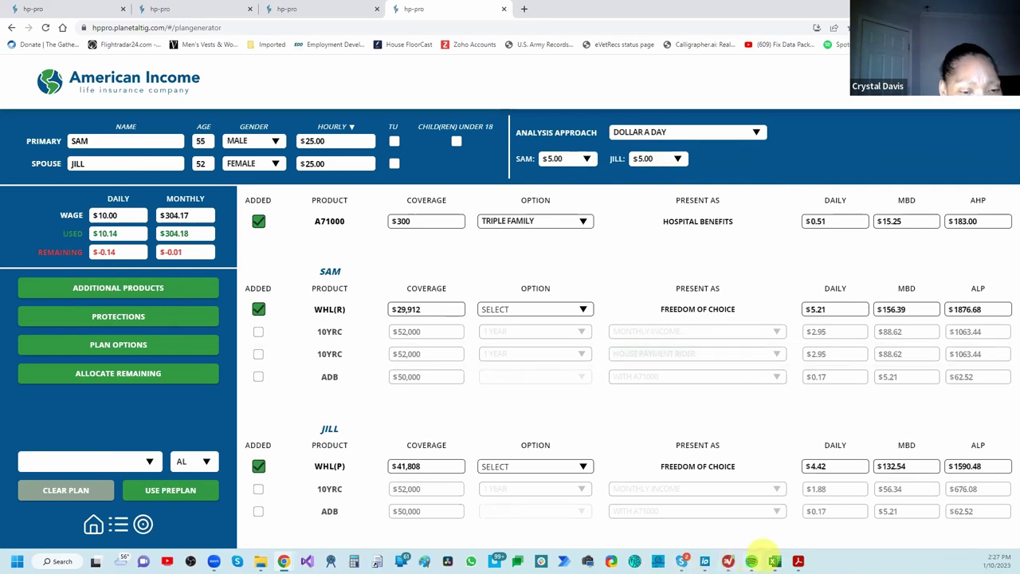
Switch to the Credit Union Presentation Script PDF in Acrobat Reader and read the Budget Concept and Dollar a Day sections
mouse_move(798, 561)
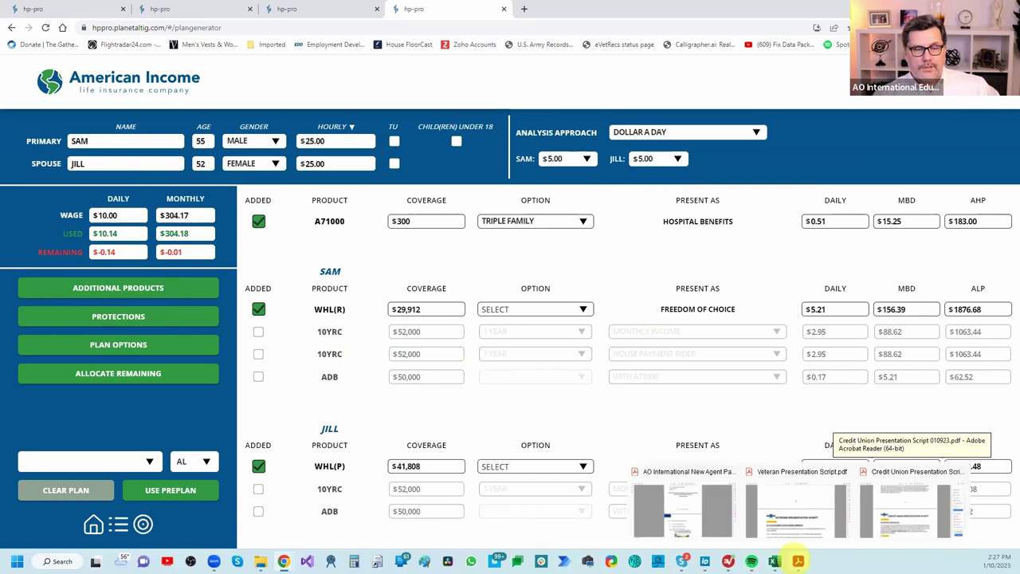
left_click(895, 506)
scroll(405, 369, "down", 3)
scroll(409, 378, "down", 20)
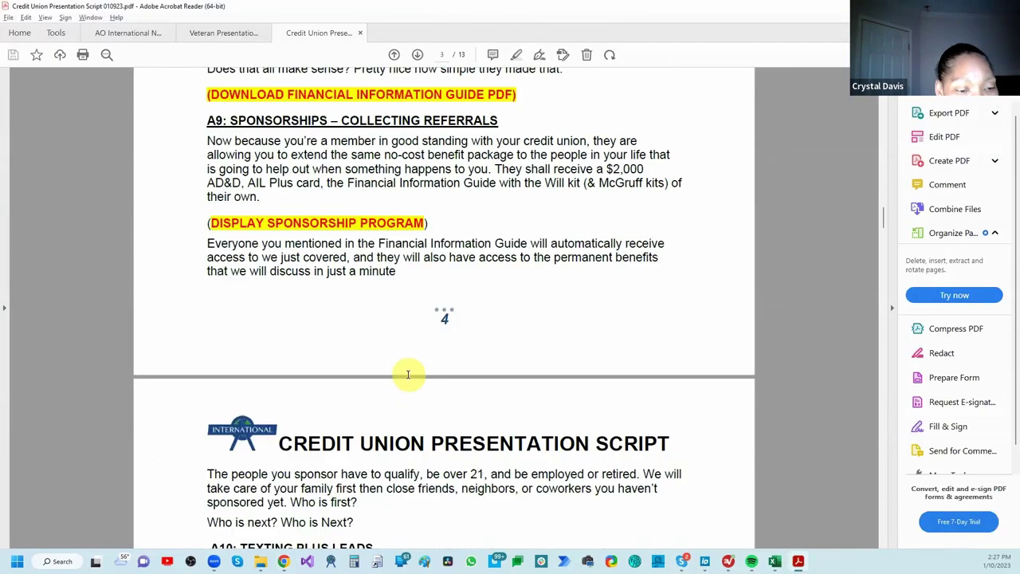
scroll(425, 392, "down", 3)
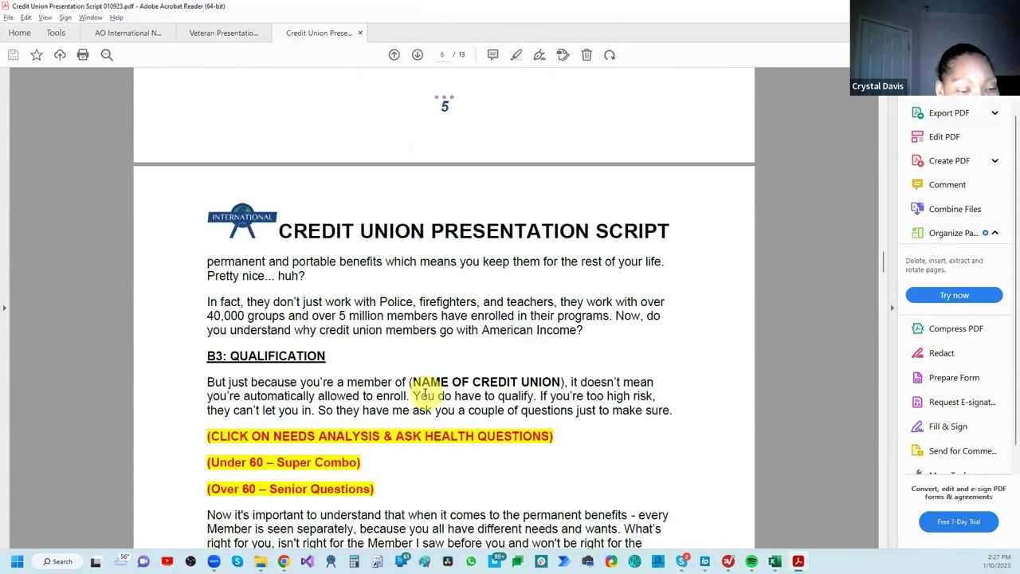
scroll(425, 392, "down", 12)
scroll(424, 395, "up", 1)
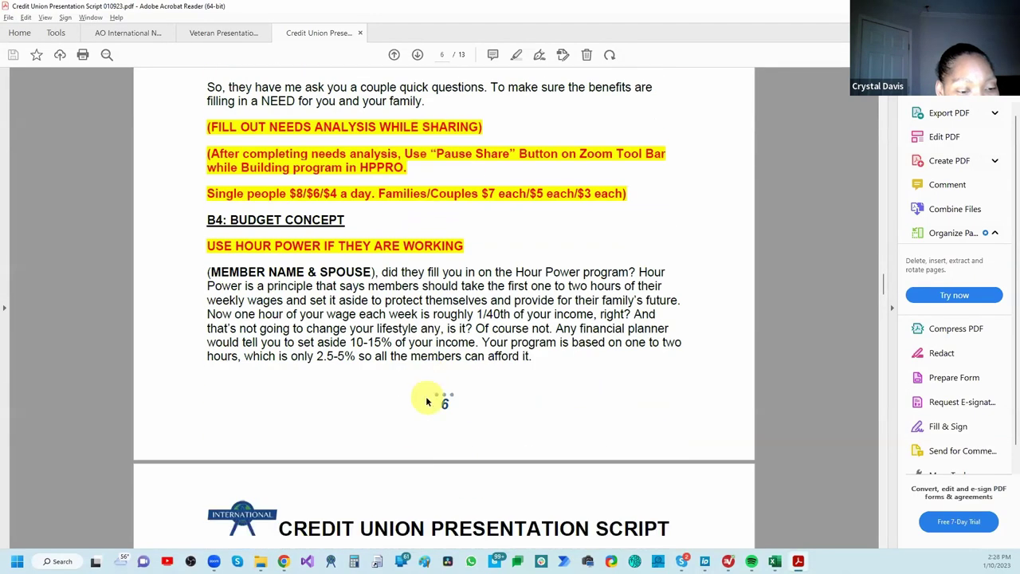
scroll(425, 399, "down", 1)
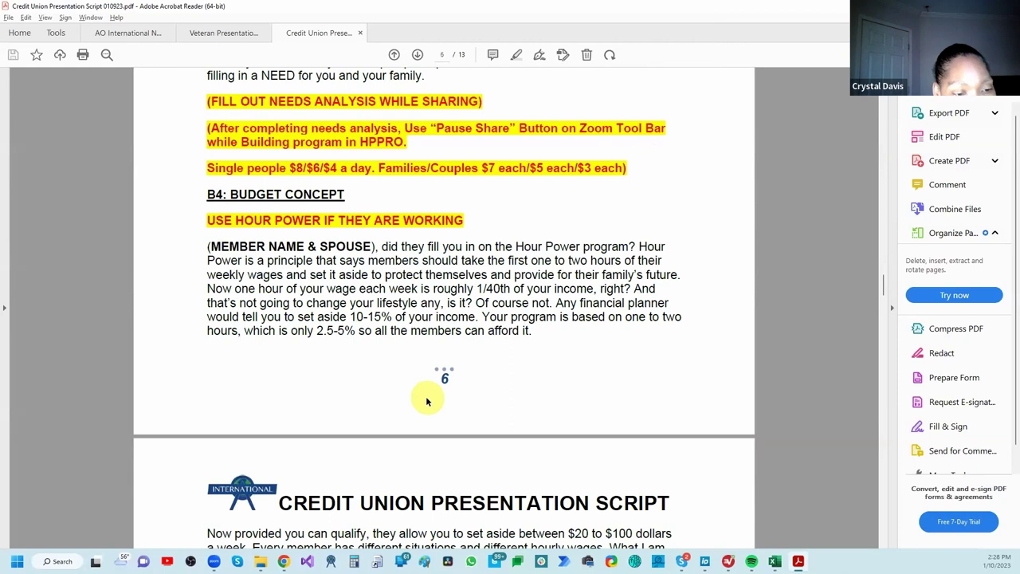
scroll(427, 401, "down", 6)
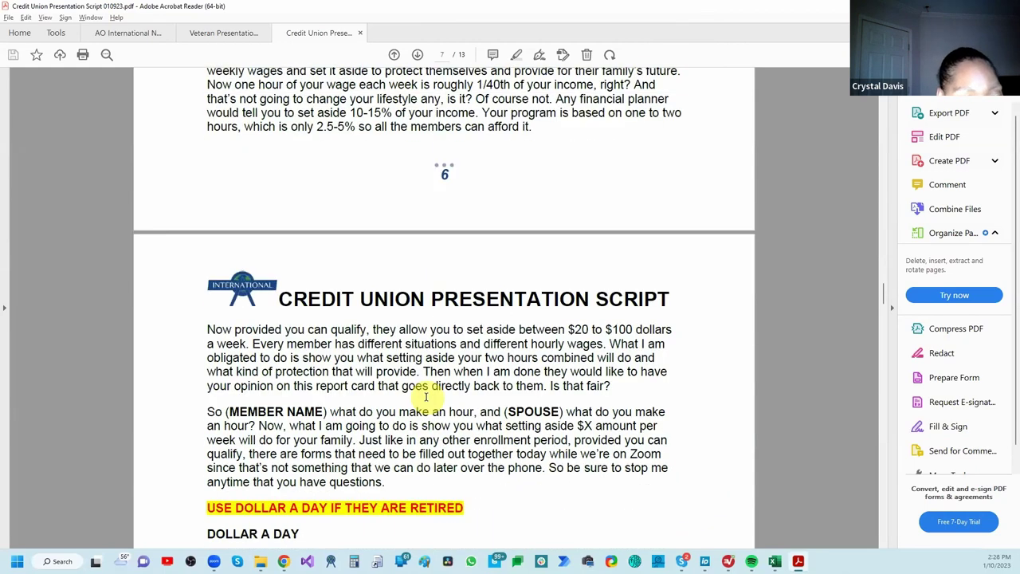
scroll(426, 396, "down", 8)
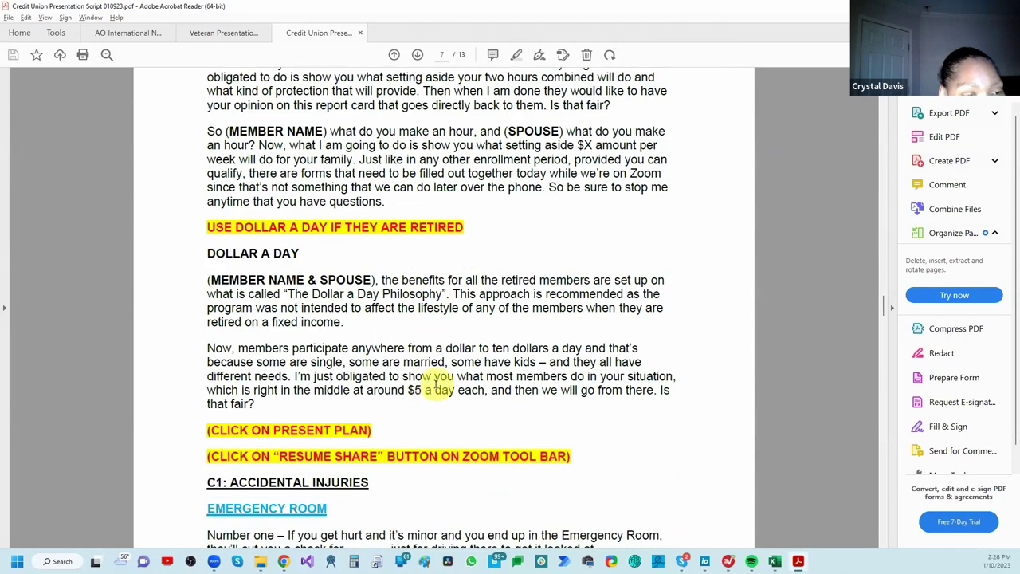
scroll(430, 387, "down", 2)
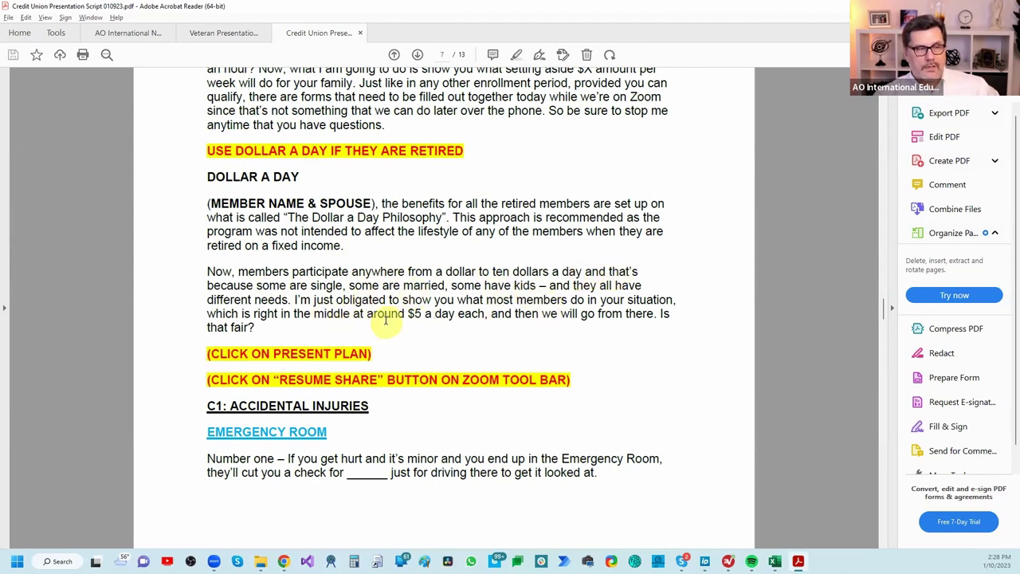
scroll(412, 335, "down", 1)
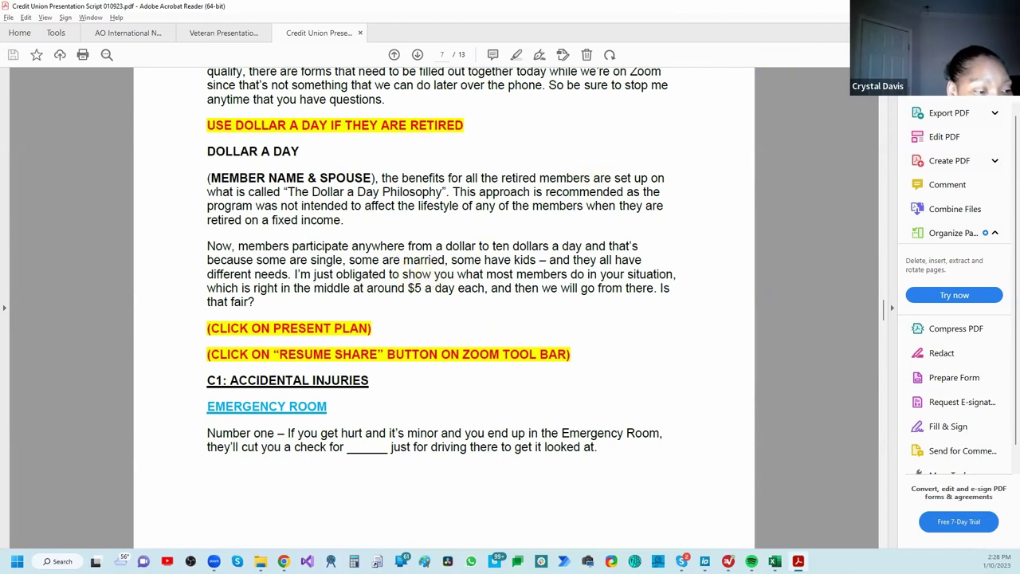
View the first page of the CU AIL Response Card presentation script and return to the HP Pro plan
key("alt+Tab")
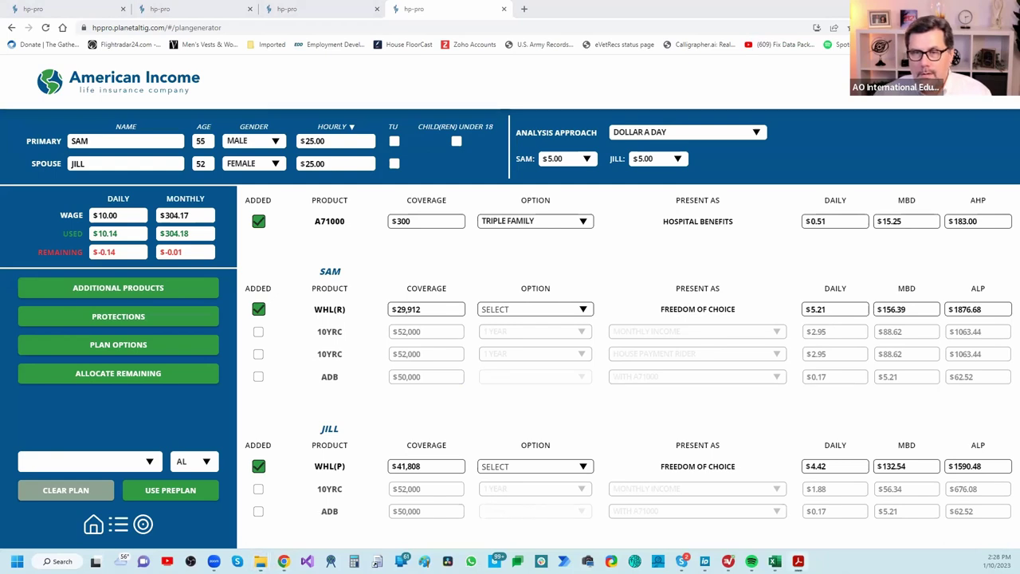
key("alt+Tab")
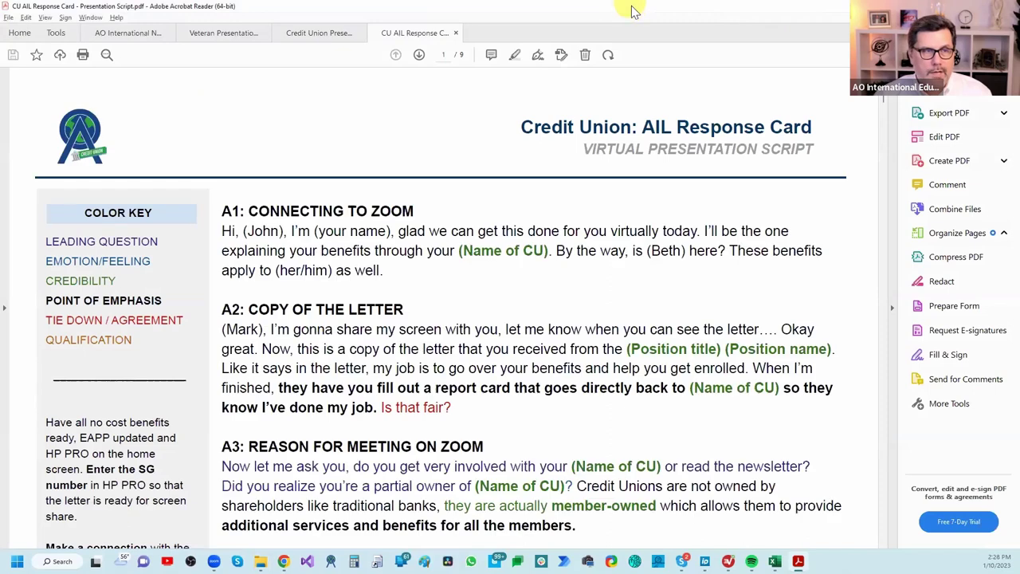
key("alt+Tab")
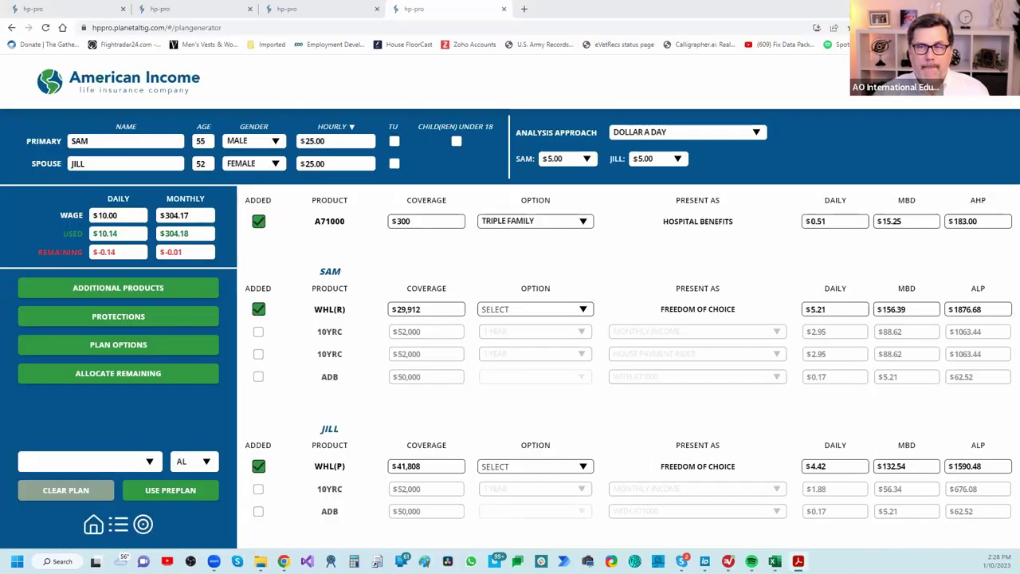